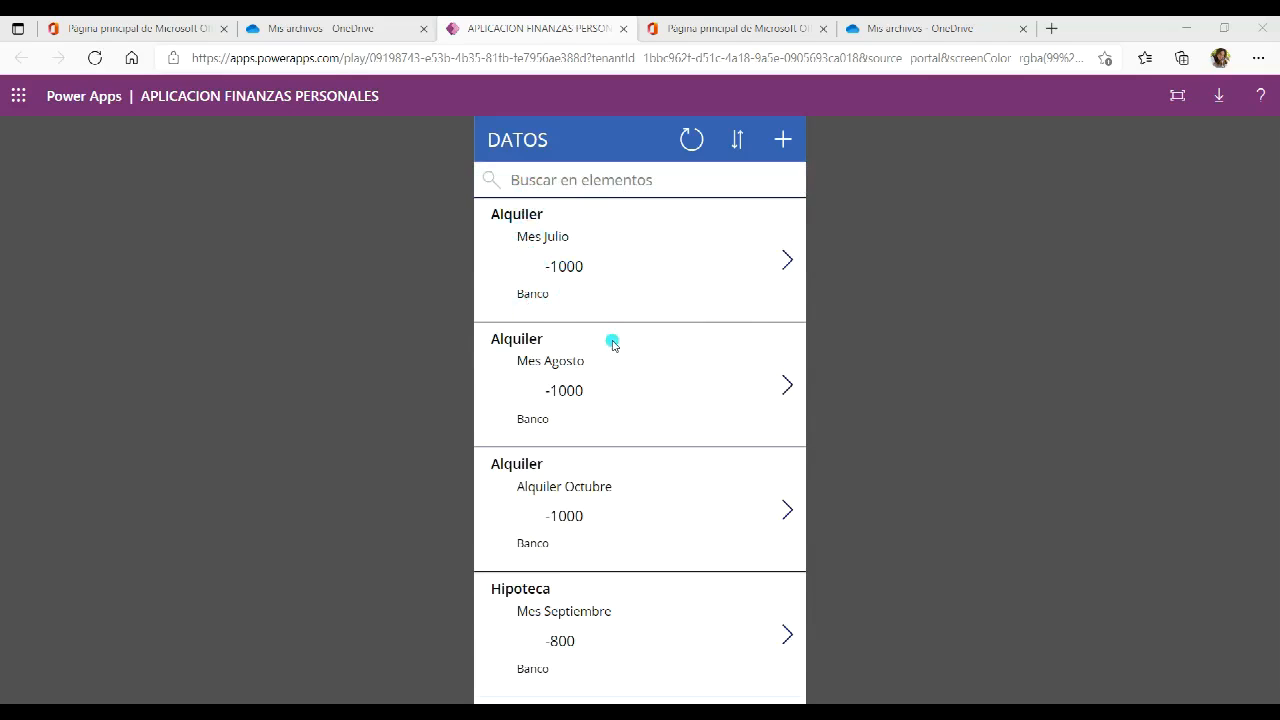
Reverse the sort order of the DATOS records list and examine its expense and income entries
{"action": "left_click", "coordinate": [735, 136]}
{"action": "scroll", "coordinate": [602, 254], "scroll_direction": "down", "scroll_amount": 3}
{"action": "scroll", "coordinate": [602, 254], "scroll_direction": "down", "scroll_amount": 2}
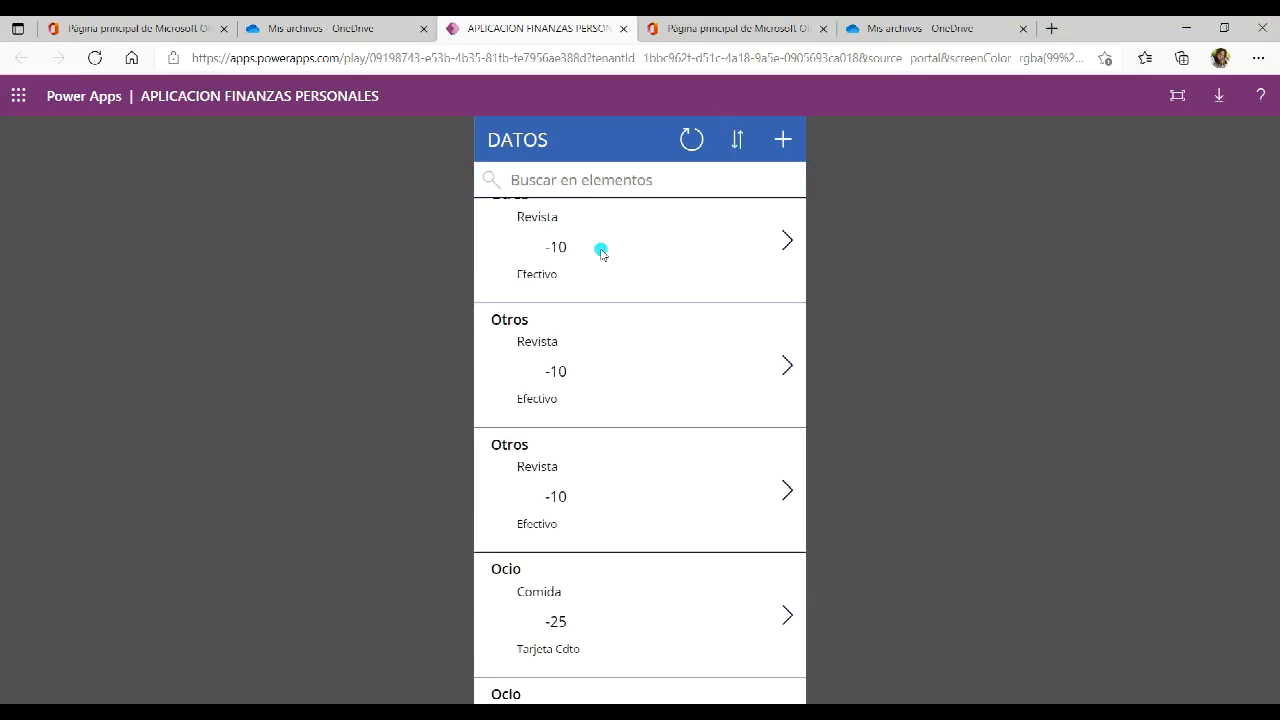
{"action": "scroll", "coordinate": [598, 254], "scroll_direction": "up", "scroll_amount": 1}
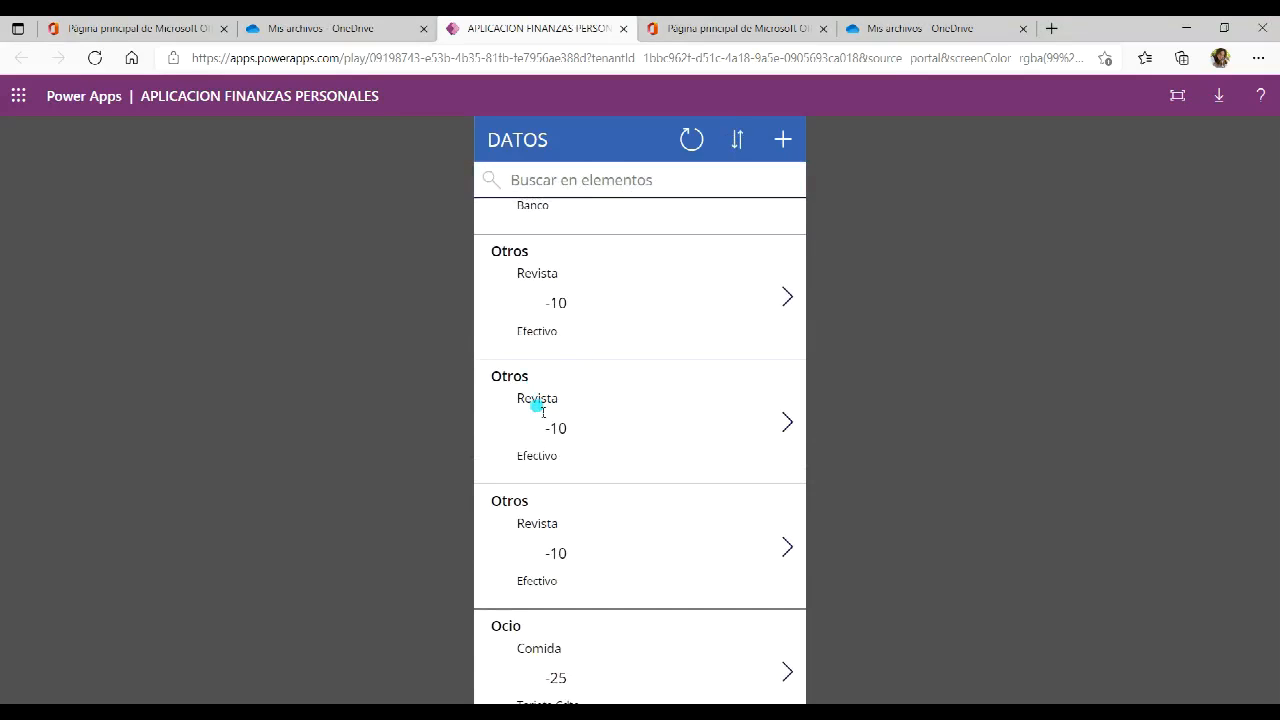
{"action": "scroll", "coordinate": [534, 455], "scroll_direction": "down", "scroll_amount": 1}
{"action": "scroll", "coordinate": [534, 455], "scroll_direction": "down", "scroll_amount": 5}
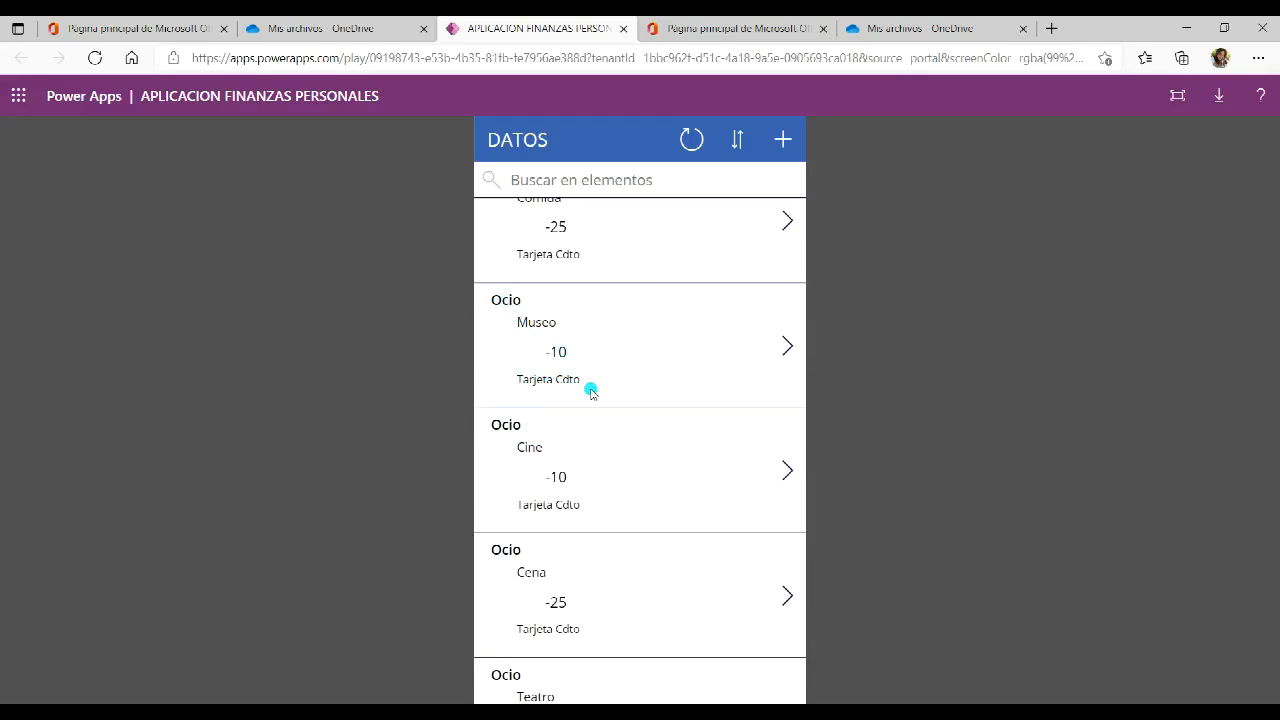
{"action": "scroll", "coordinate": [591, 390], "scroll_direction": "down", "scroll_amount": 3}
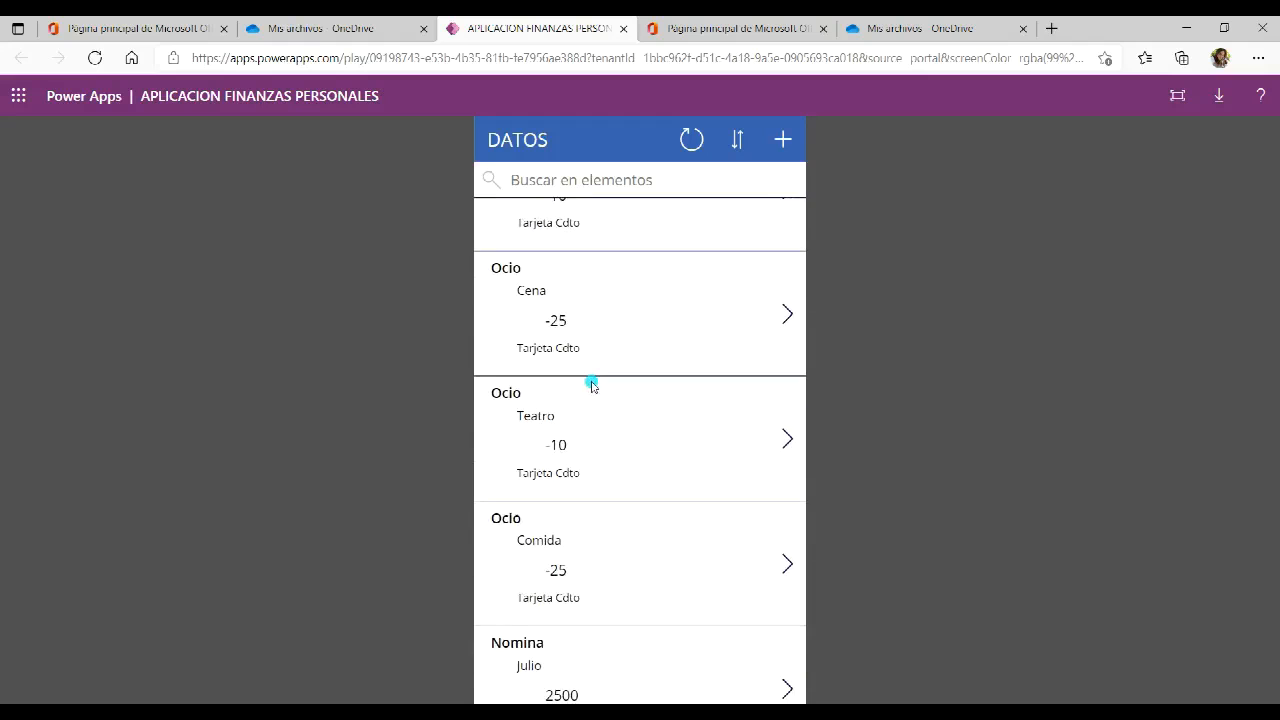
{"action": "scroll", "coordinate": [571, 480], "scroll_direction": "down", "scroll_amount": 2}
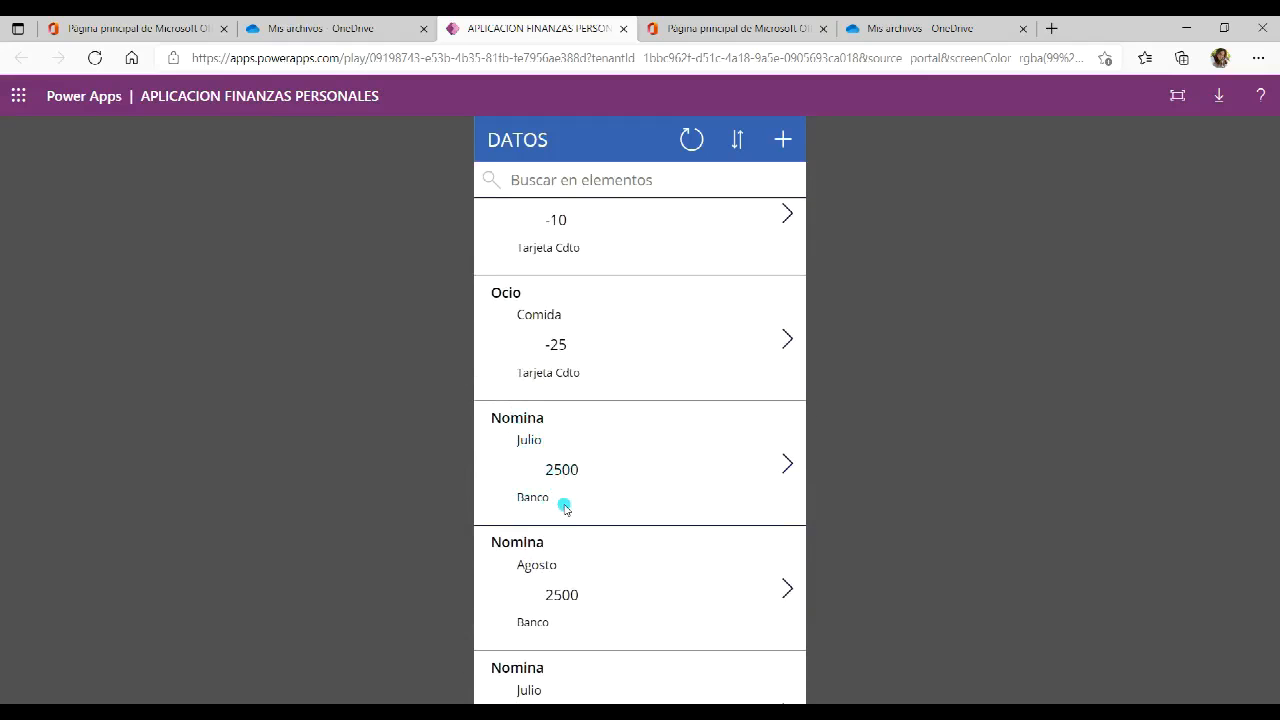
{"action": "scroll", "coordinate": [640, 430], "scroll_direction": "up", "scroll_amount": 3}
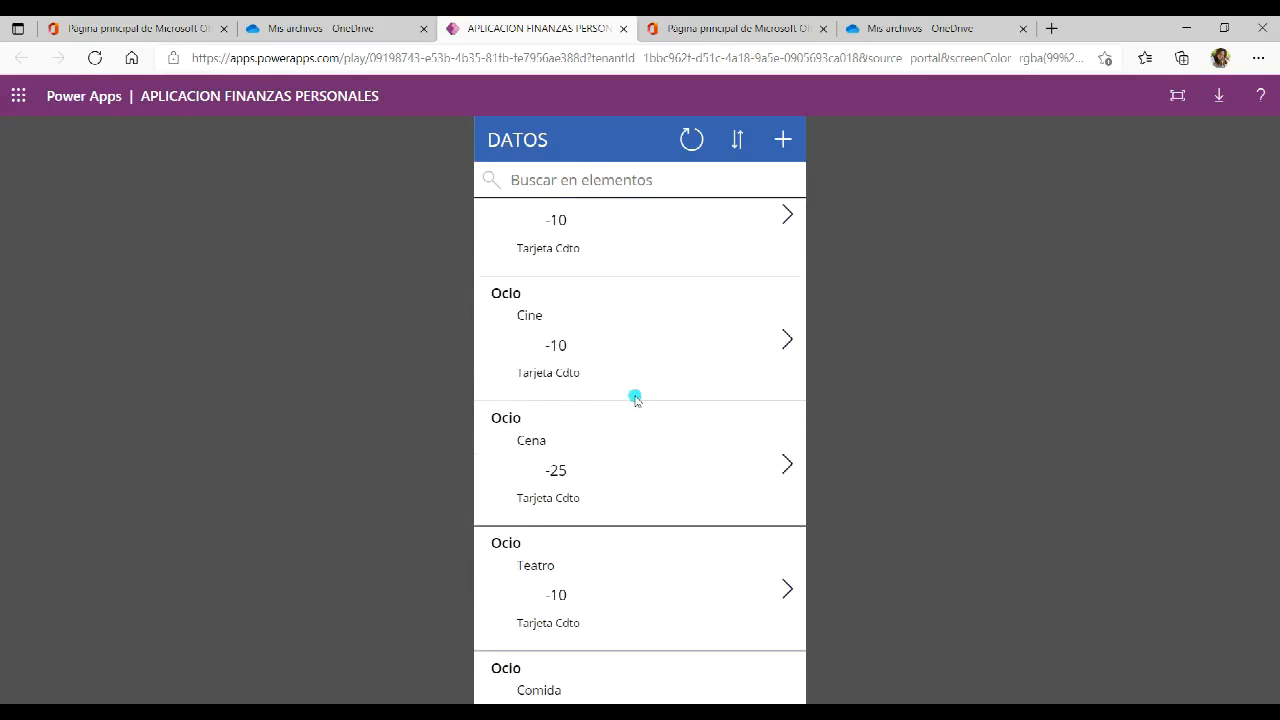
{"action": "scroll", "coordinate": [635, 398], "scroll_direction": "down", "scroll_amount": 5}
{"action": "scroll", "coordinate": [634, 394], "scroll_direction": "up", "scroll_amount": 1}
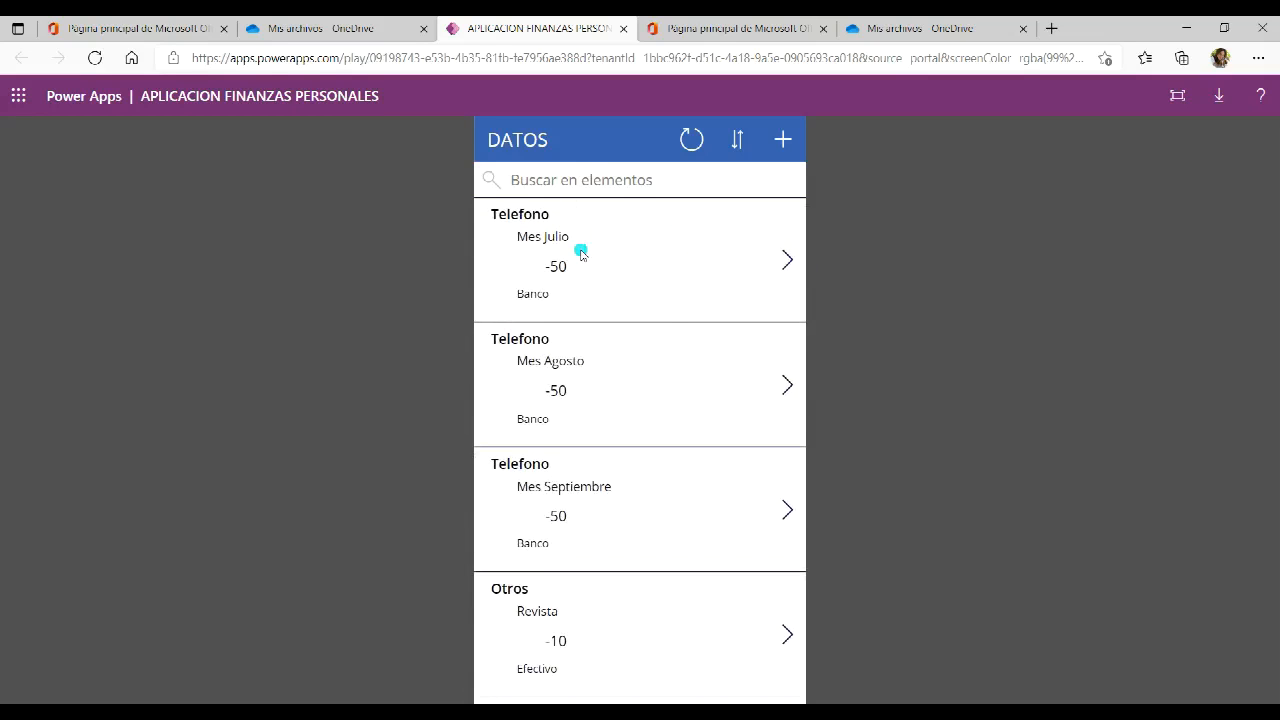
View the details and edit form of the Telefono record for Mes Julio, leaving the form without saving
{"action": "left_click", "coordinate": [785, 261]}
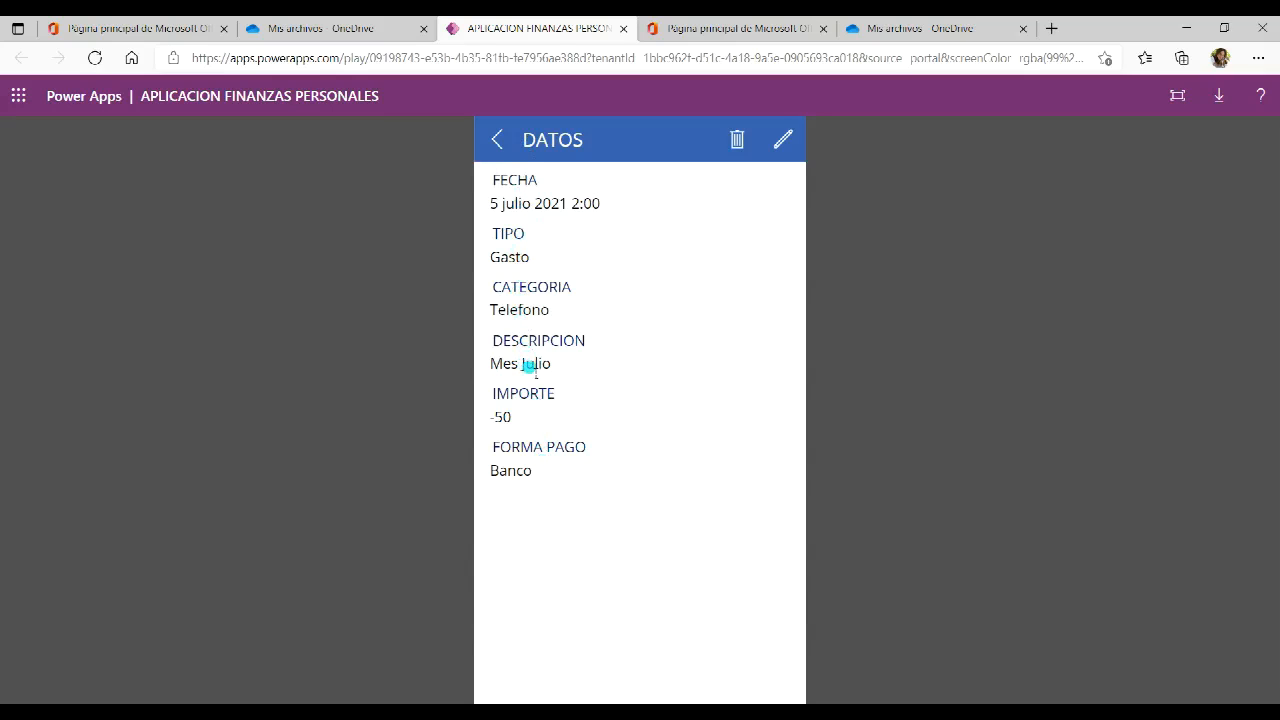
{"action": "left_click", "coordinate": [785, 141]}
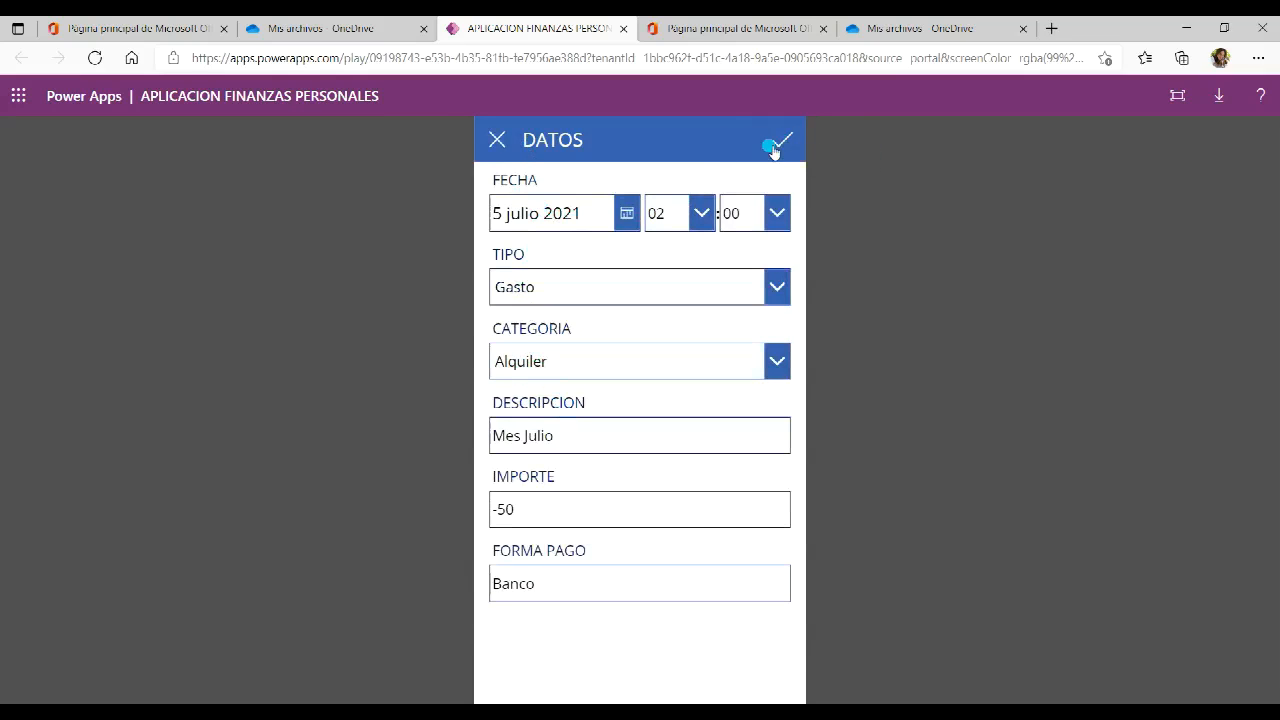
{"action": "left_click", "coordinate": [503, 146]}
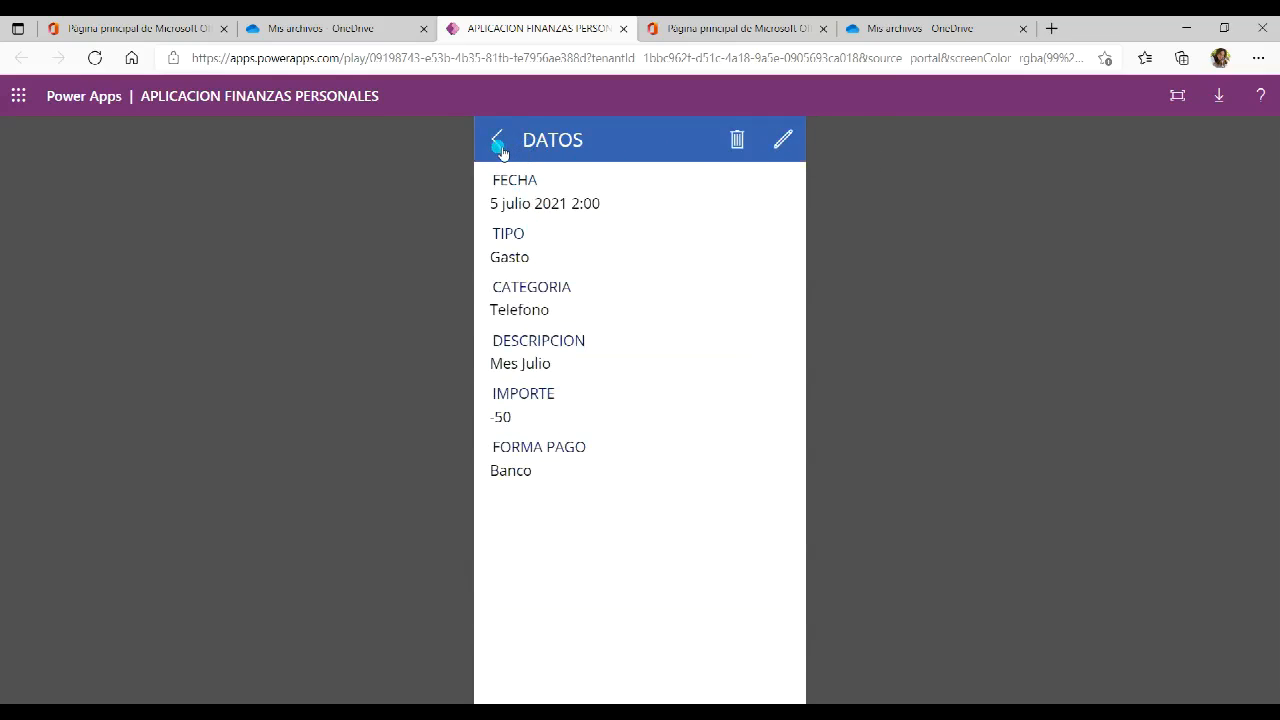
Return to the records list and view the blank form for a new record, closing it without saving
{"action": "left_click", "coordinate": [500, 145]}
{"action": "left_click", "coordinate": [781, 141]}
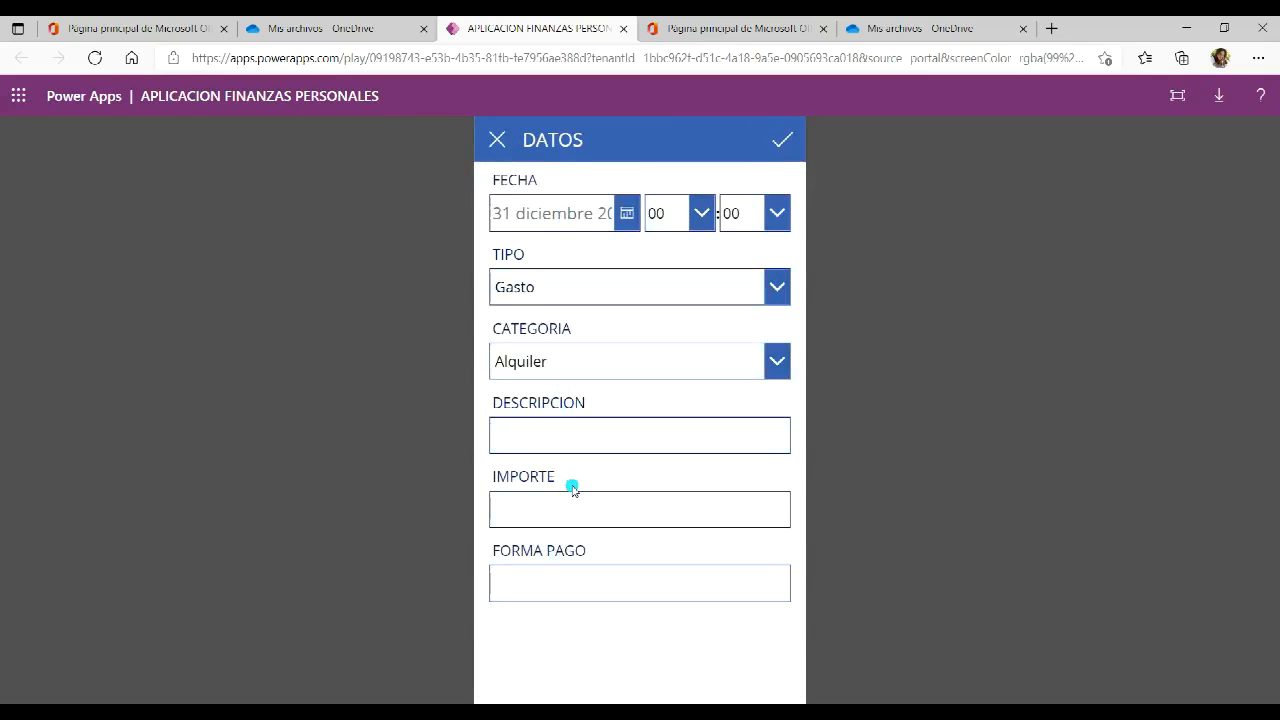
{"action": "left_click", "coordinate": [497, 139]}
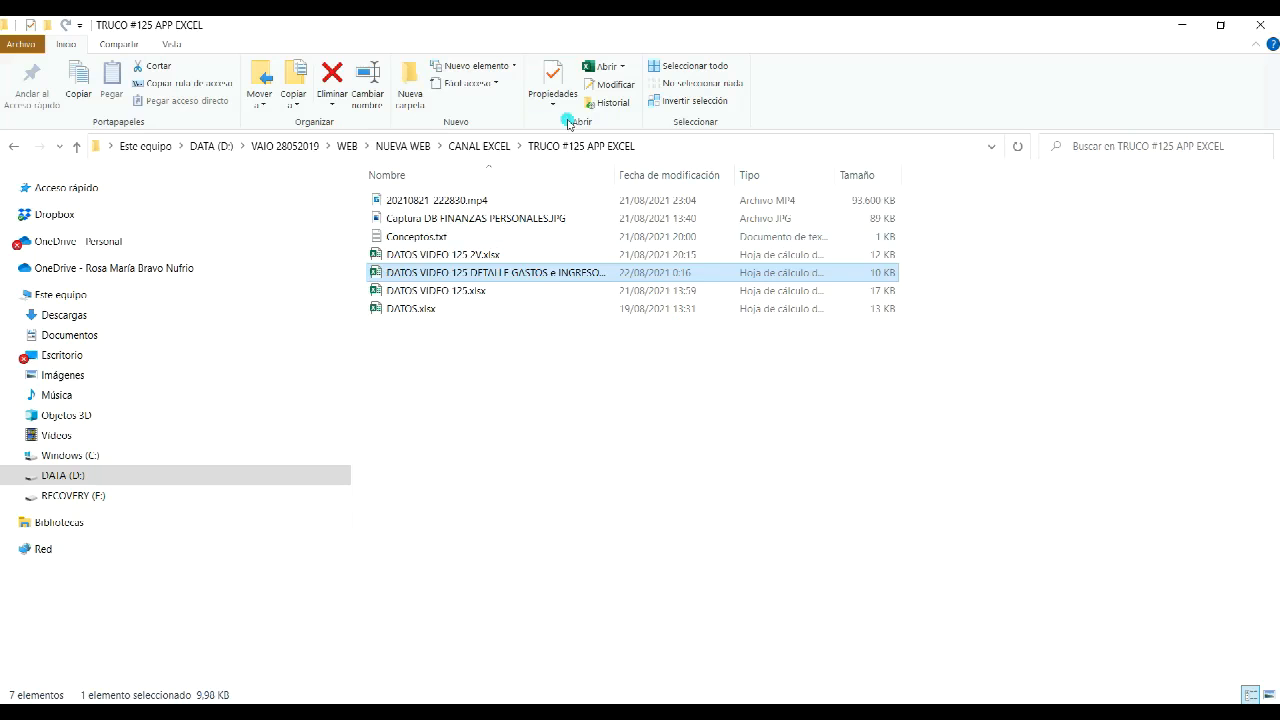
In File Explorer, widen the Nombre column and open the workbook DATOS VIDEO 125 DETALLE GASTOS e INGRESOS.xlsx
{"action": "left_click_drag", "start_coordinate": [614, 176], "coordinate": [702, 177]}
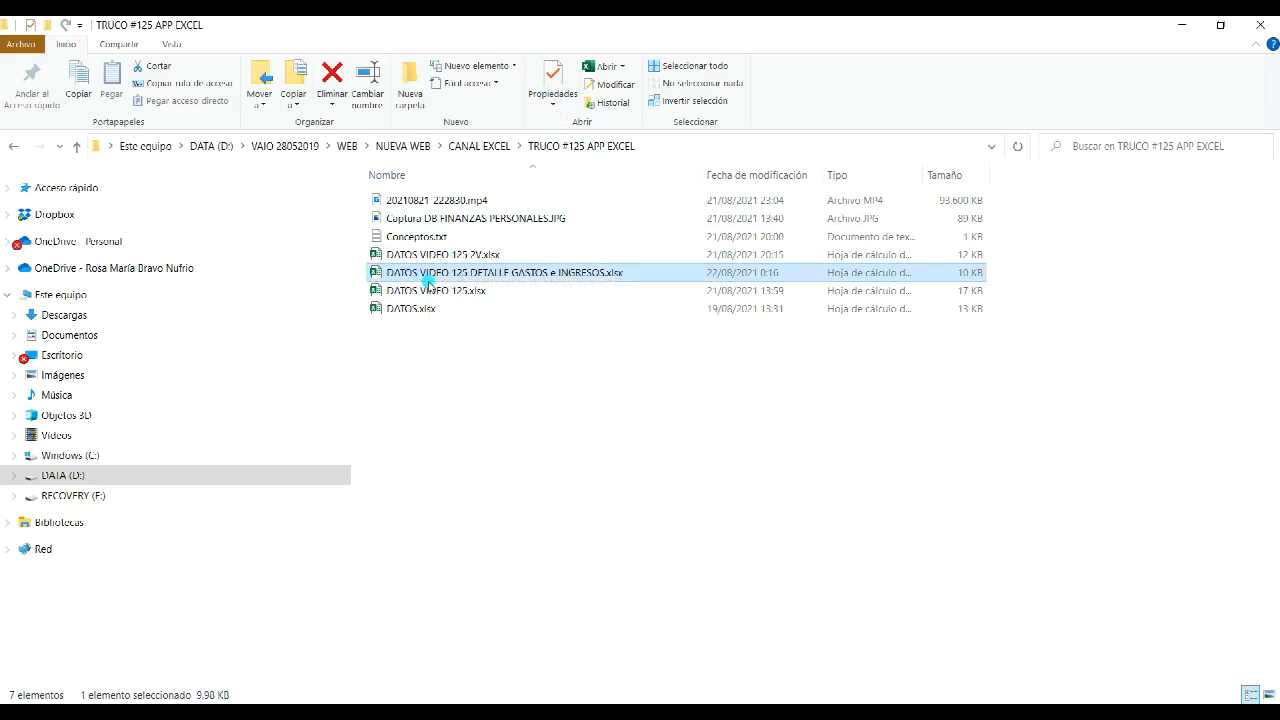
{"action": "double_click", "coordinate": [541, 276]}
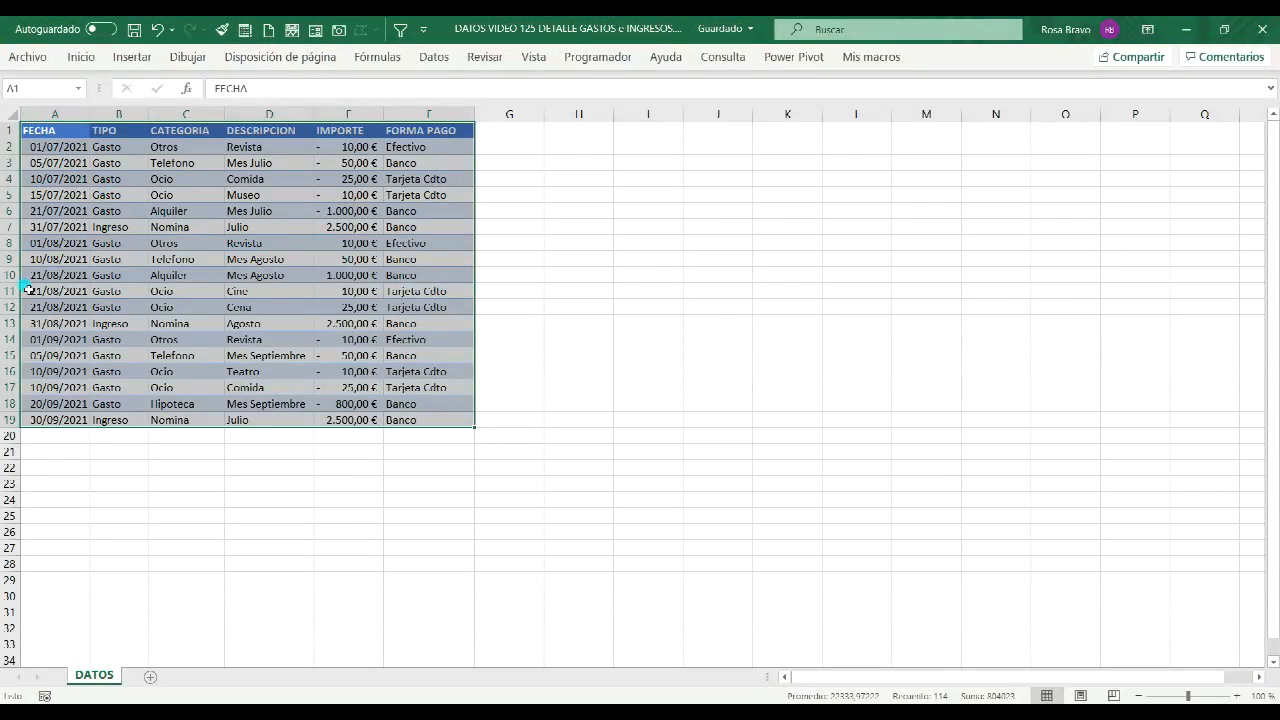
Examine the FECHA, TIPO, CATEGORIA, DESCRIPCION, IMPORTE and FORMA PAGO columns and their entries on the DATOS sheet
{"action": "left_click", "coordinate": [53, 133]}
{"action": "left_click_drag", "start_coordinate": [53, 133], "coordinate": [55, 423]}
{"action": "left_click_drag", "start_coordinate": [132, 153], "coordinate": [120, 426]}
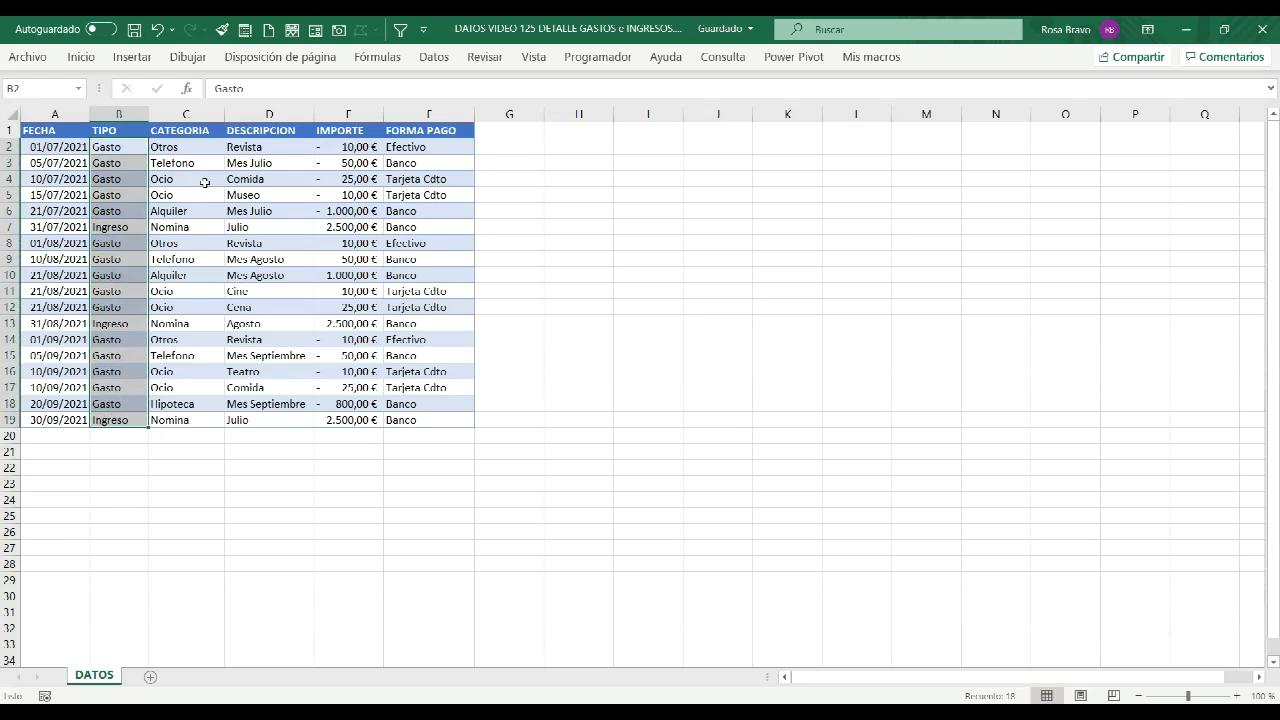
{"action": "left_click", "coordinate": [208, 135]}
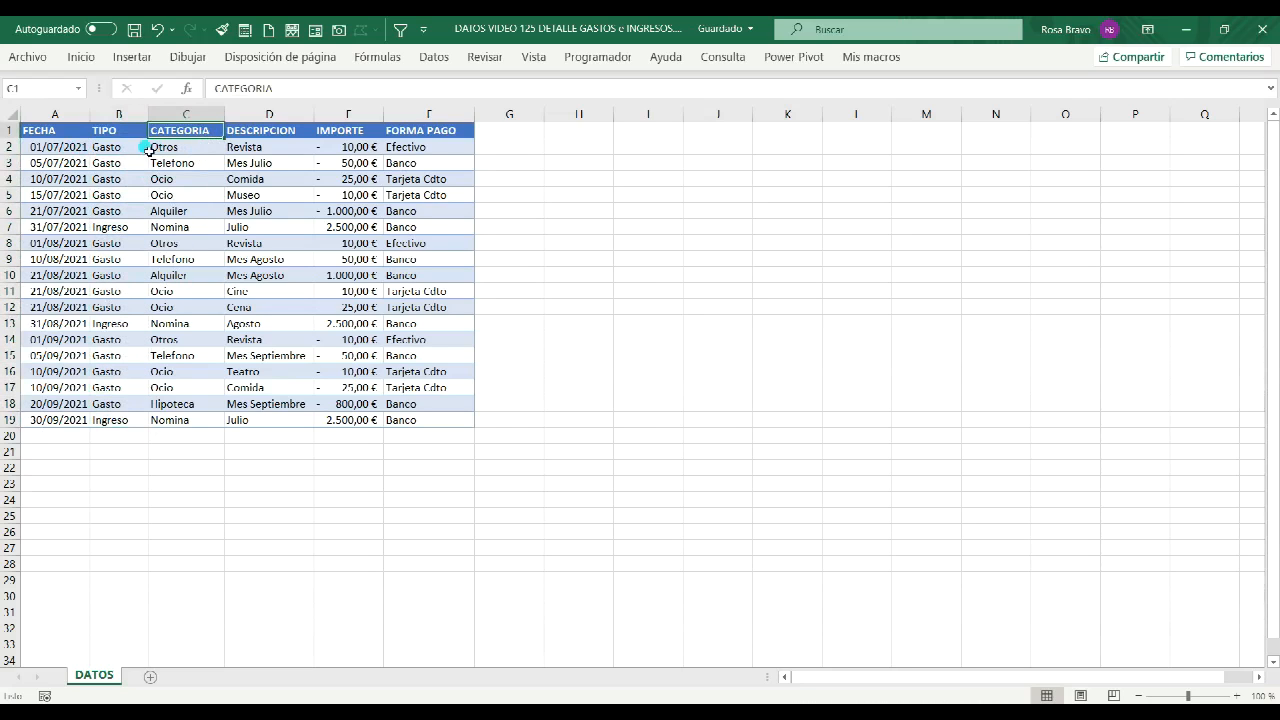
{"action": "left_click_drag", "start_coordinate": [180, 150], "coordinate": [188, 165]}
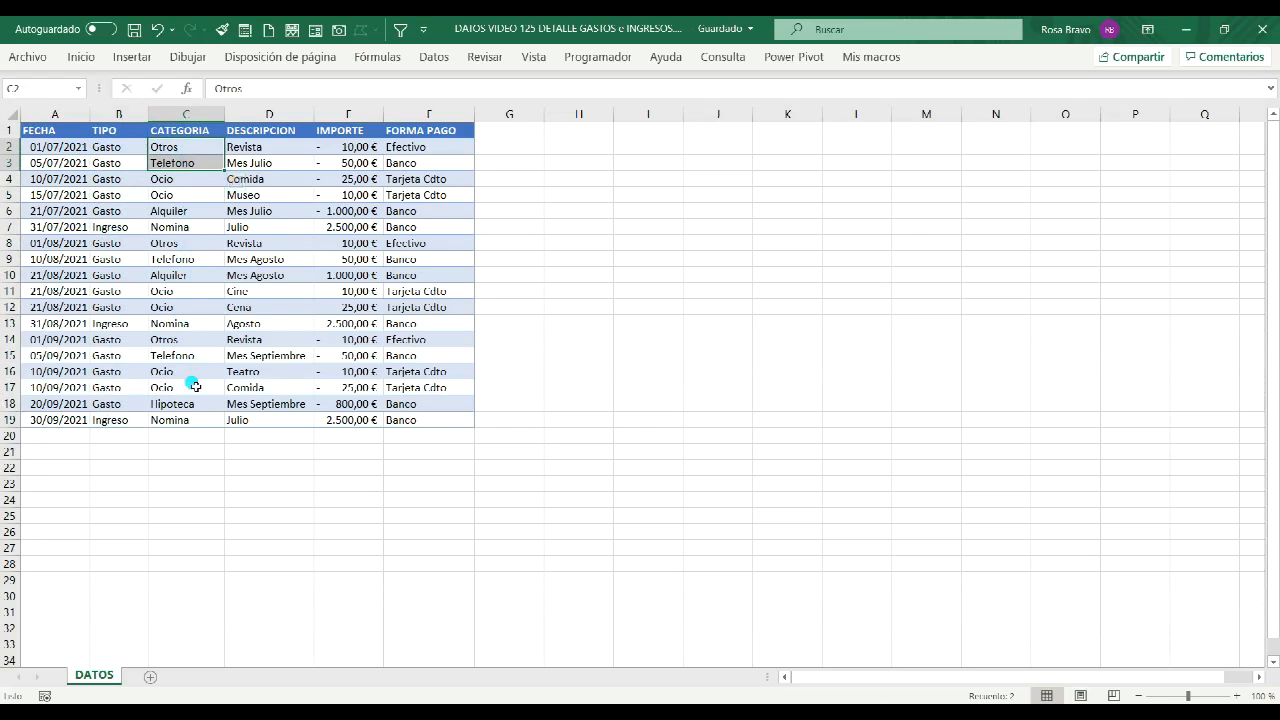
{"action": "left_click", "coordinate": [272, 133]}
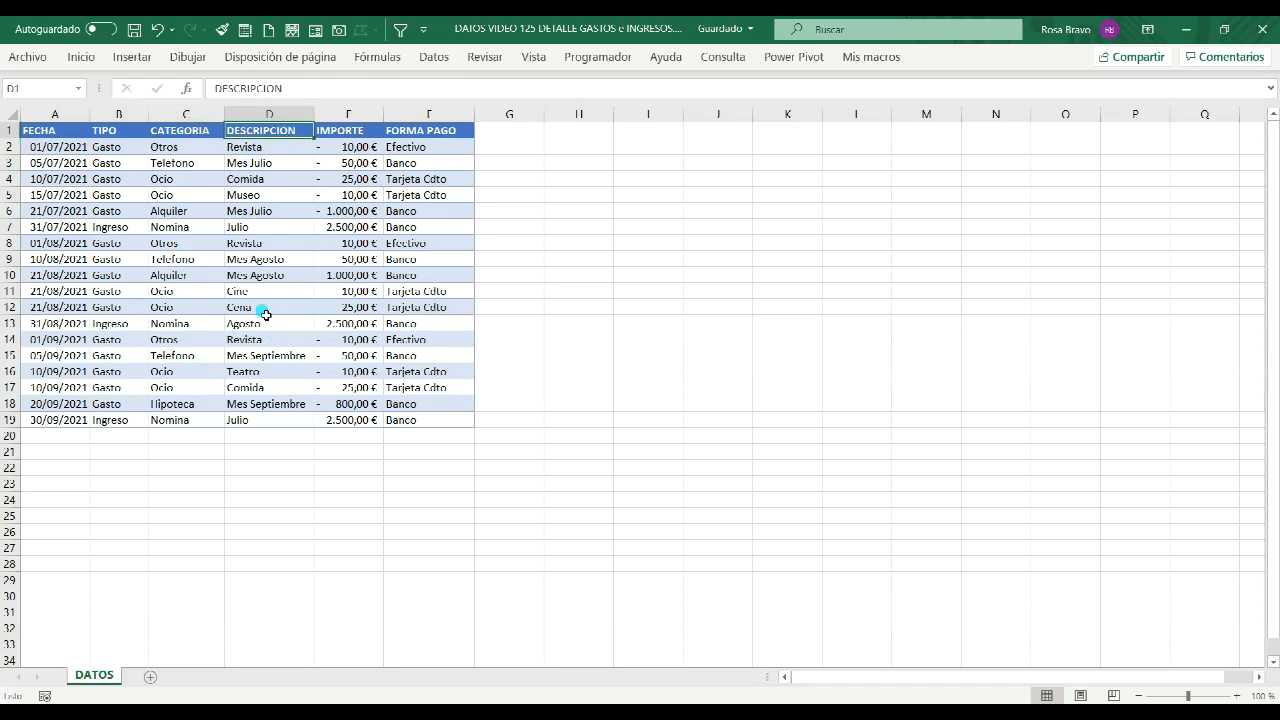
{"action": "left_click", "coordinate": [357, 131]}
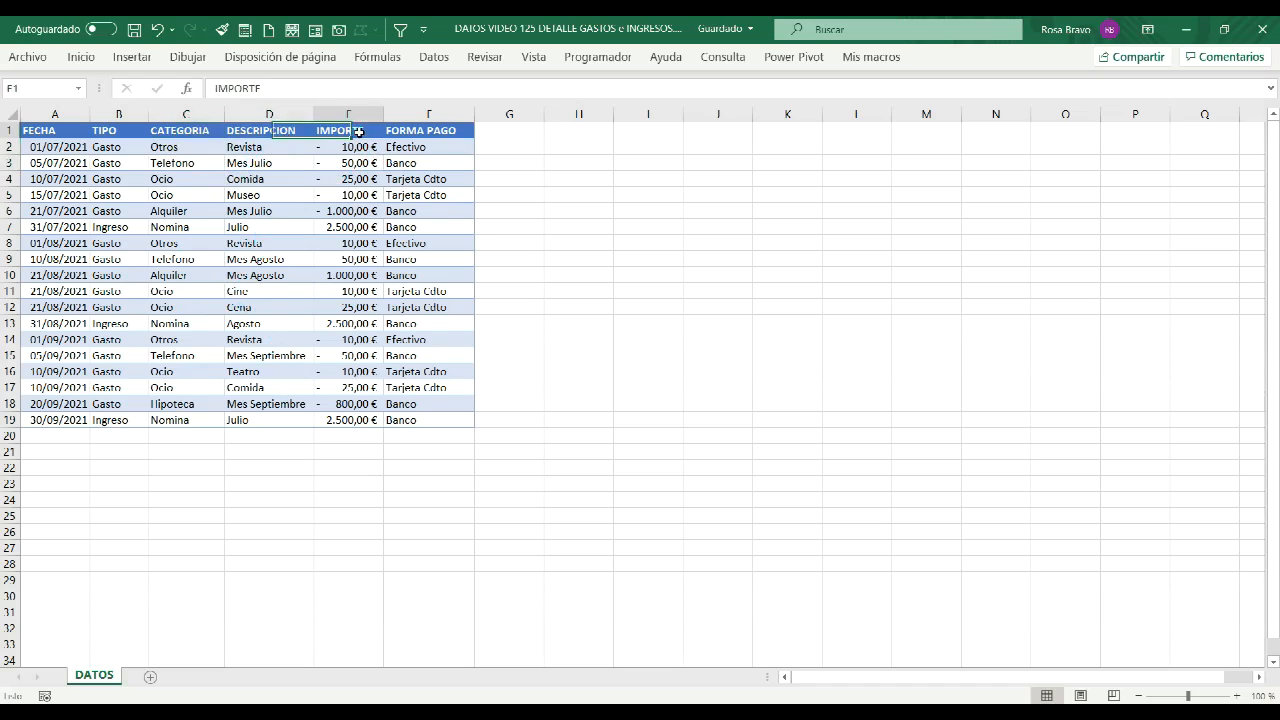
{"action": "left_click", "coordinate": [330, 229]}
{"action": "left_click", "coordinate": [446, 131]}
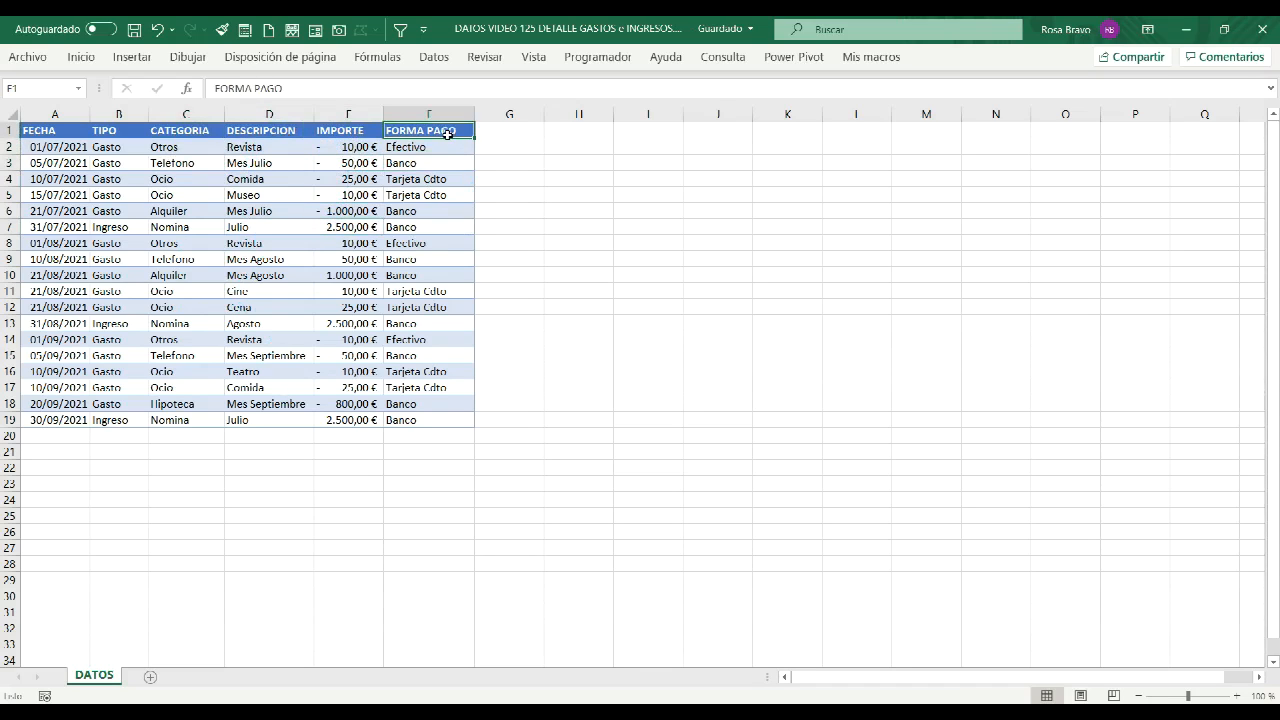
{"action": "left_click", "coordinate": [421, 149]}
{"action": "left_click_drag", "start_coordinate": [423, 160], "coordinate": [425, 190]}
{"action": "left_click", "coordinate": [366, 264]}
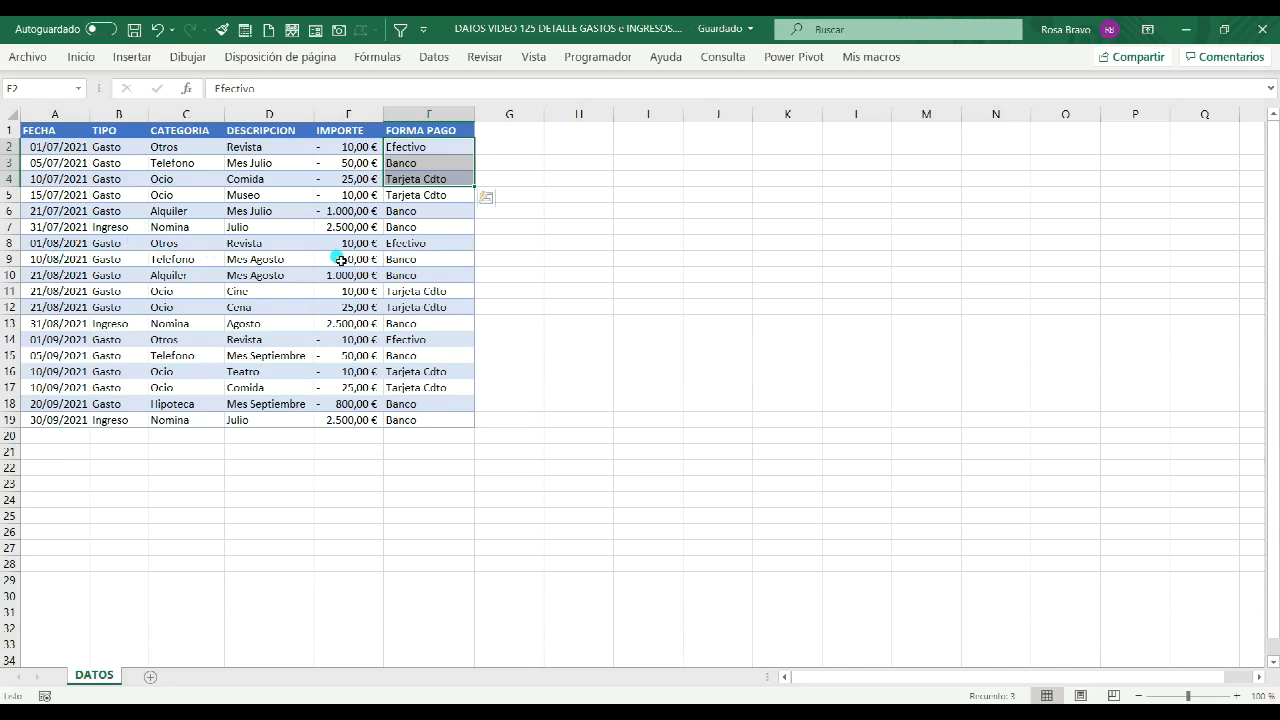
Convert the data range A1:F19 into a table with headers
{"action": "left_click", "coordinate": [237, 276]}
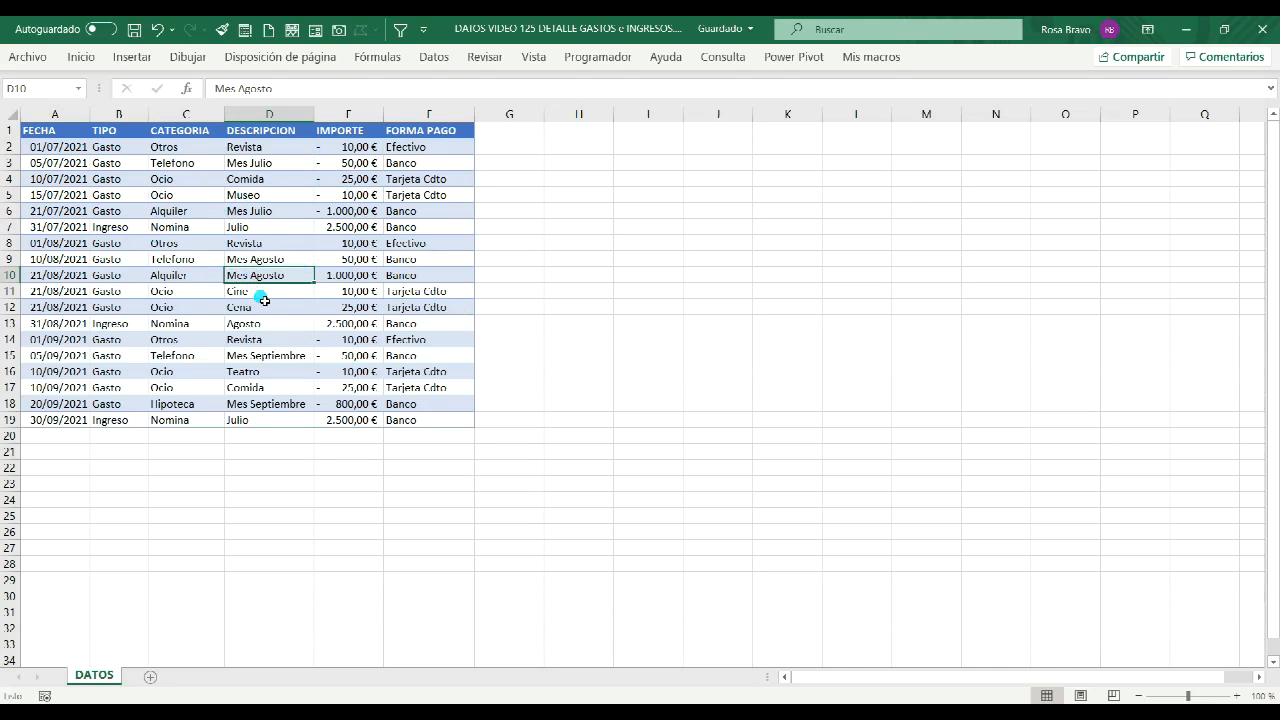
{"action": "key", "text": "ctrl+t"}
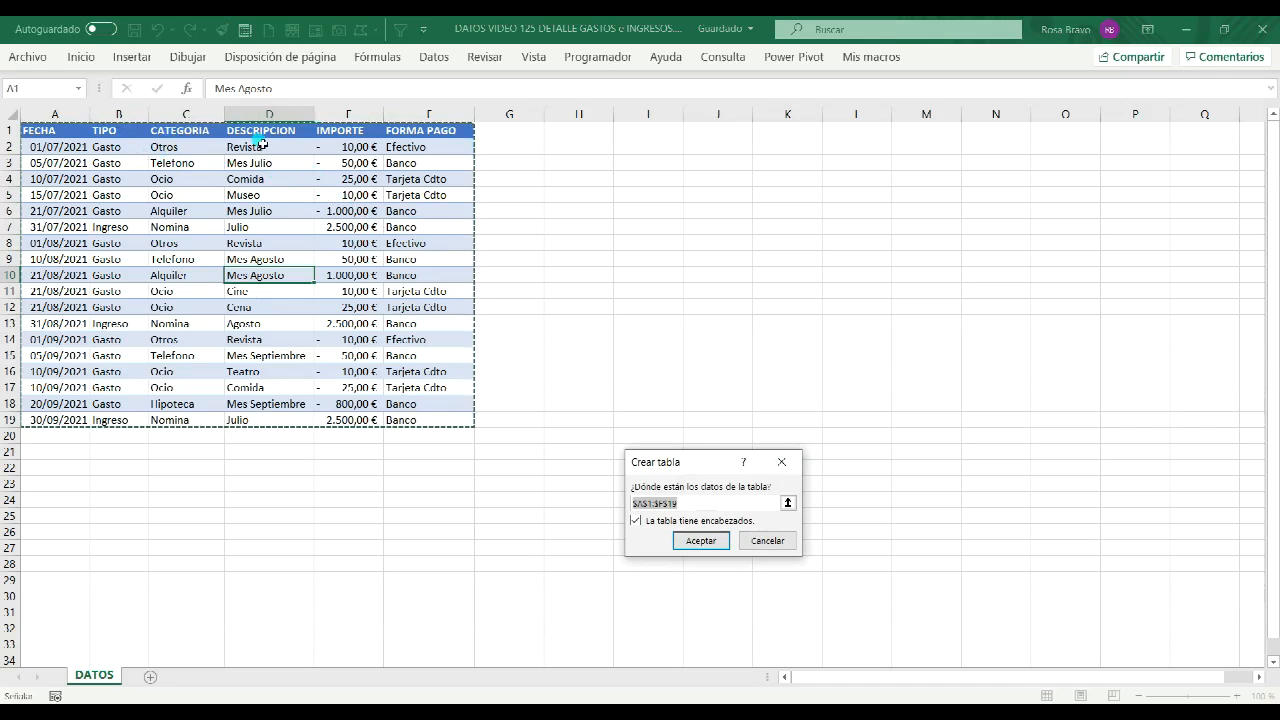
{"action": "left_click", "coordinate": [697, 541]}
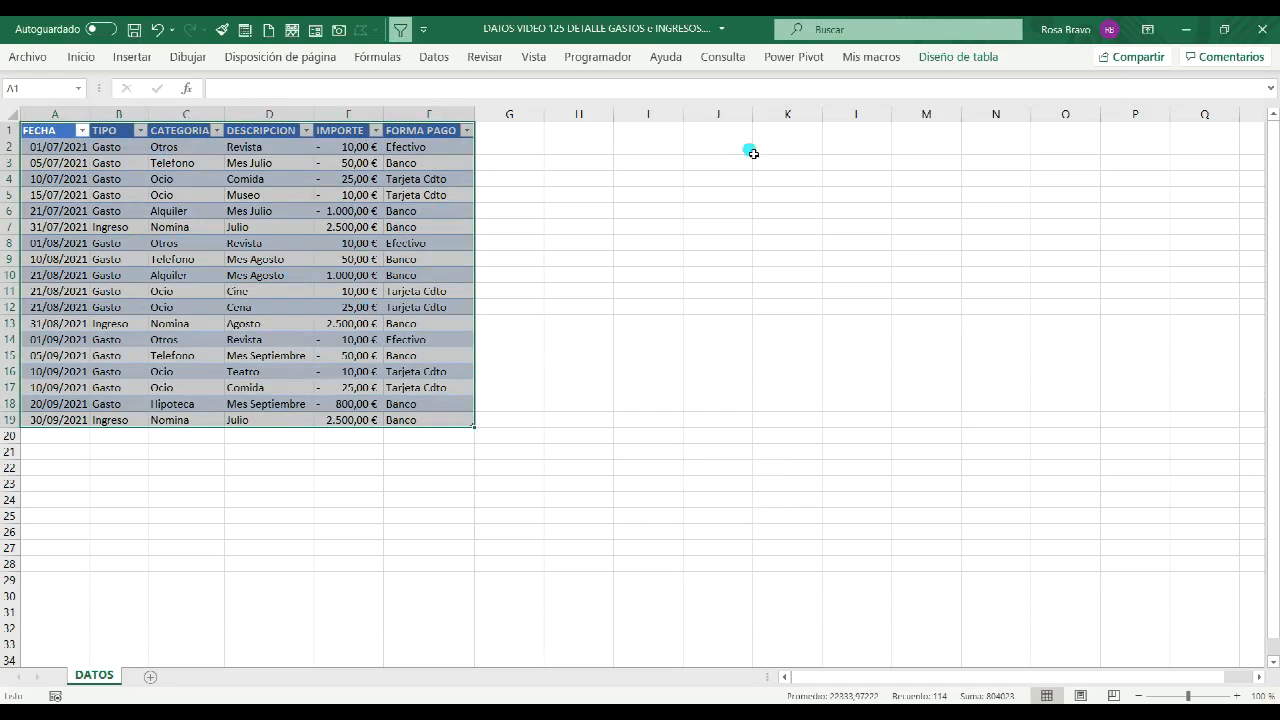
Rename the new table as DETALLE_INFO
{"action": "left_click", "coordinate": [958, 58]}
{"action": "left_click", "coordinate": [61, 103]}
{"action": "key", "text": "BackSpace"}
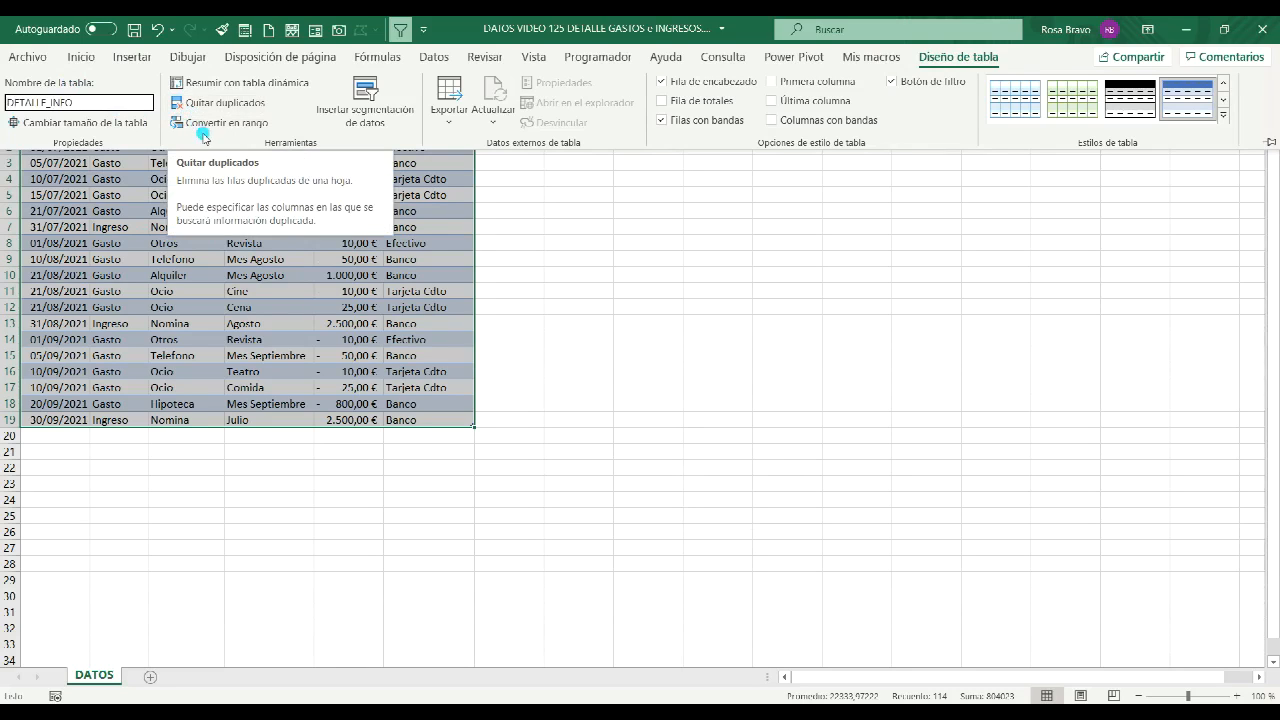
{"action": "left_click", "coordinate": [250, 270]}
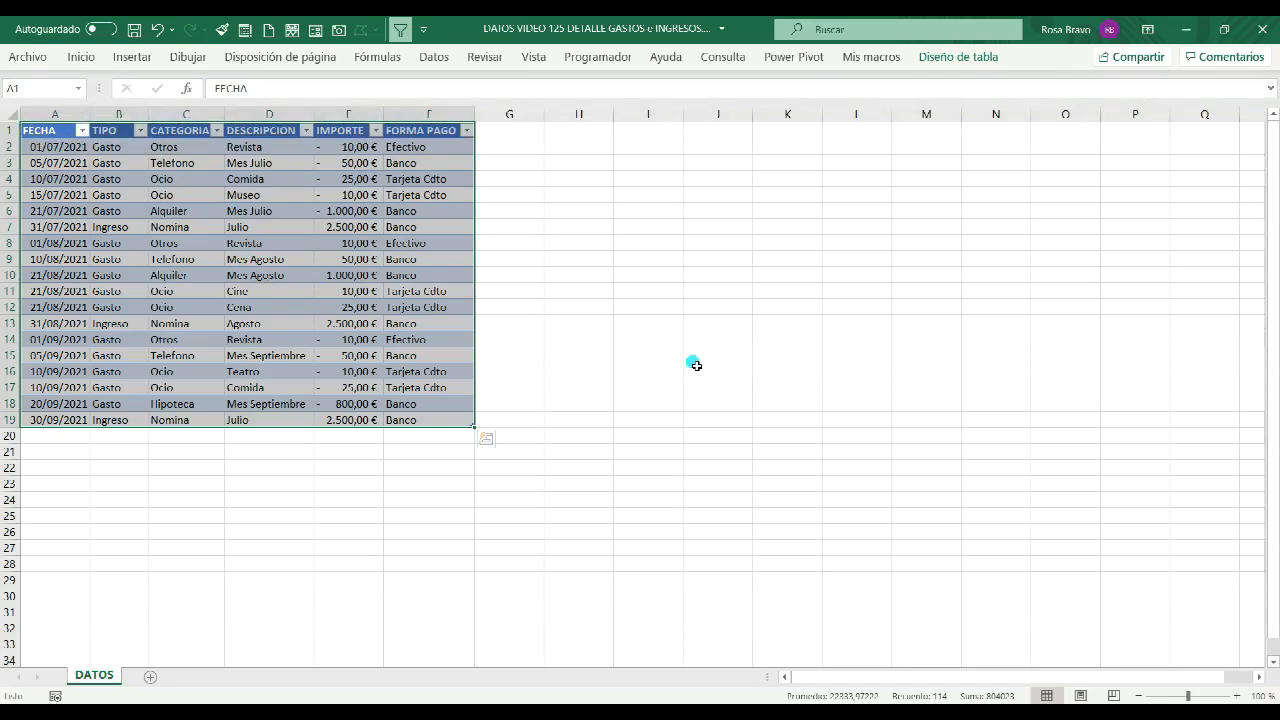
Check the table's name by selecting its data through the named reference DETALLE_INFO from an empty cell
{"action": "left_click", "coordinate": [717, 371]}
{"action": "left_click", "coordinate": [79, 90]}
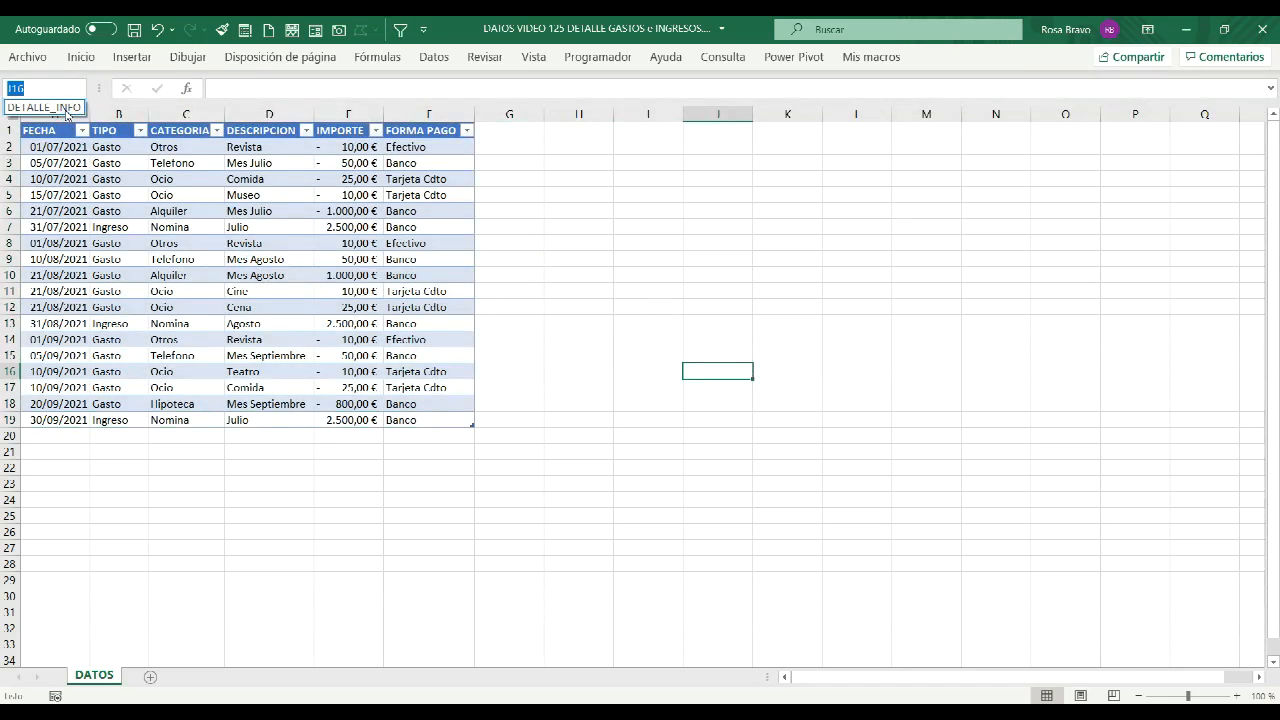
{"action": "left_click", "coordinate": [45, 107]}
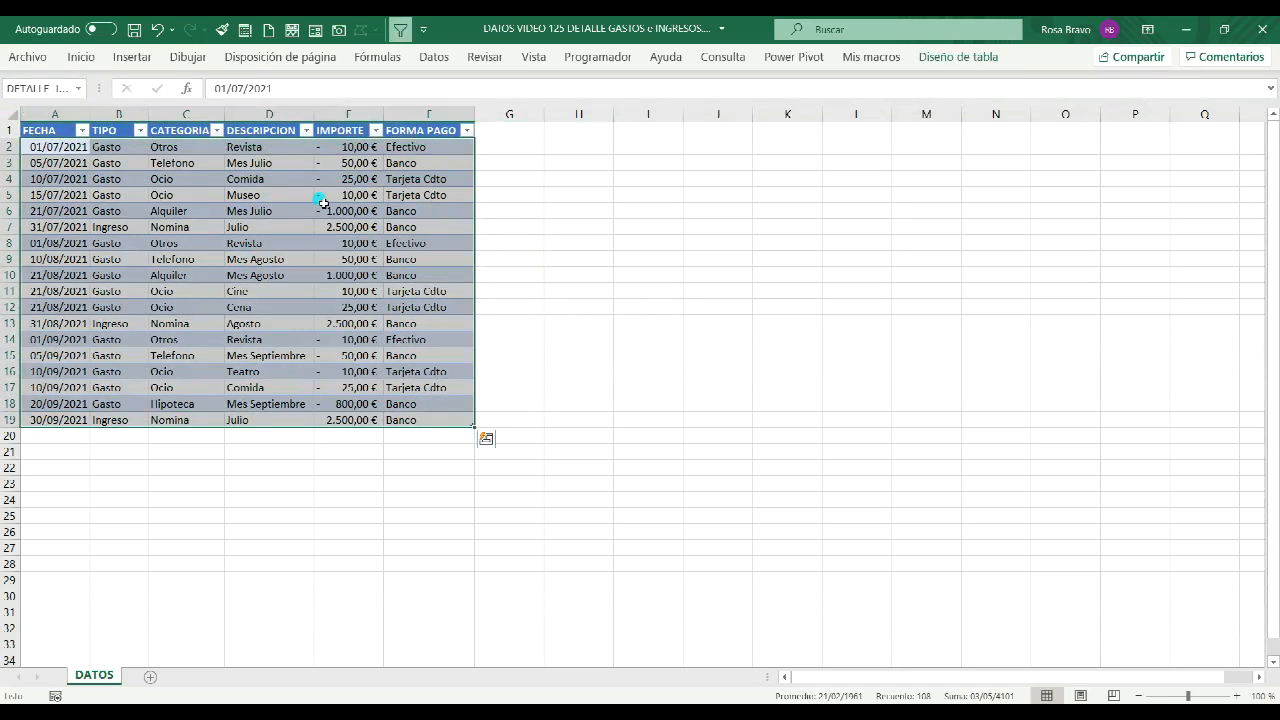
{"action": "left_click", "coordinate": [236, 252]}
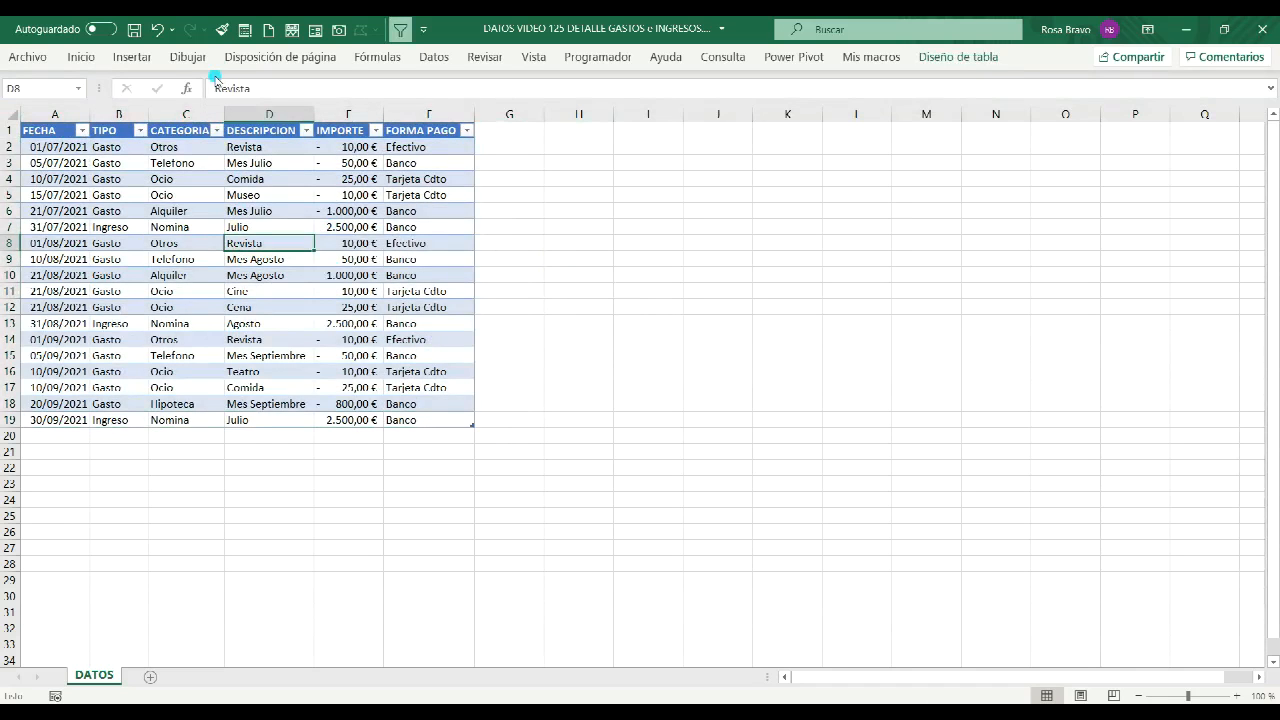
Save the workbook, and save a copy under the same name in the root folder of the organization's OneDrive
{"action": "left_click", "coordinate": [133, 30]}
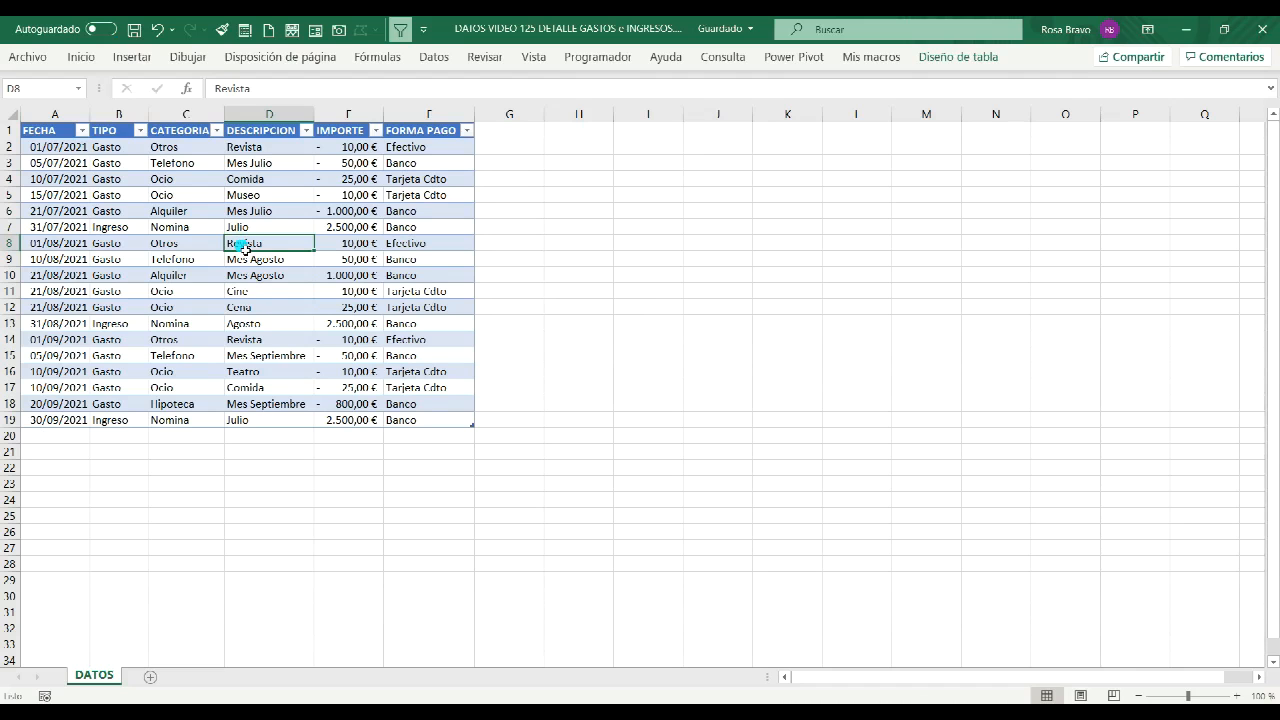
{"action": "left_click", "coordinate": [38, 57]}
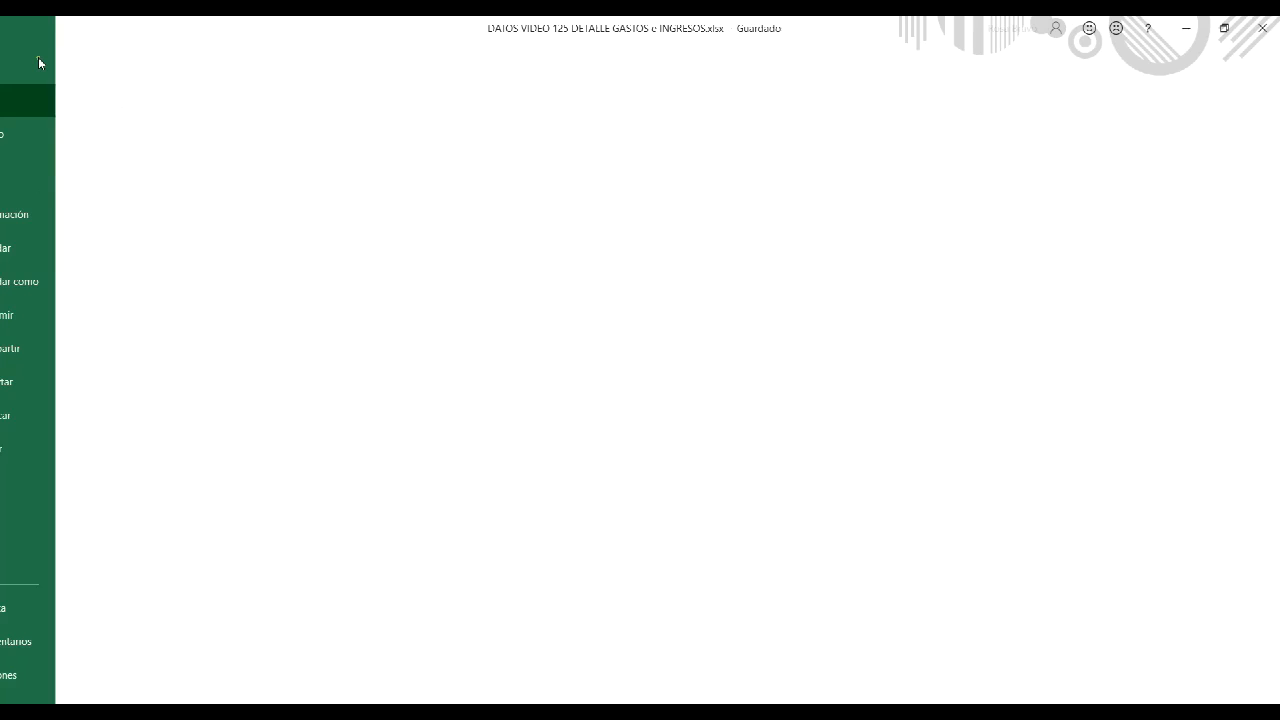
{"action": "left_click", "coordinate": [66, 281]}
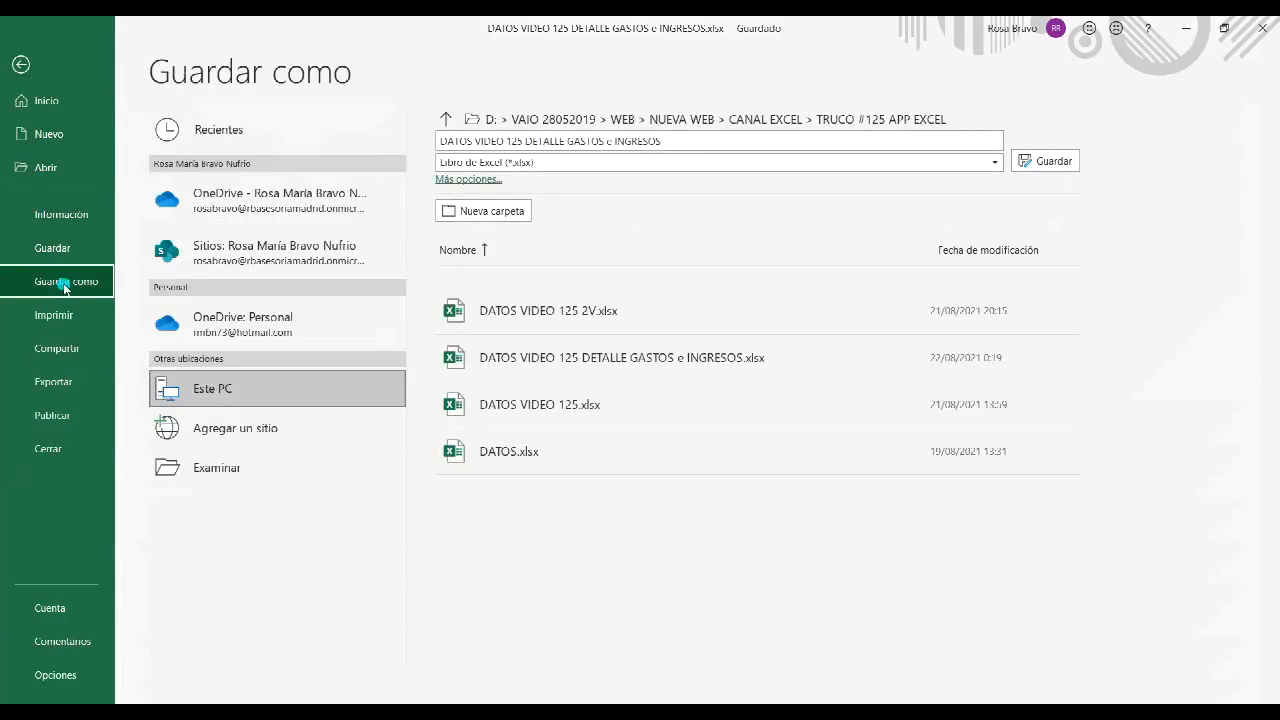
{"action": "left_click", "coordinate": [218, 202]}
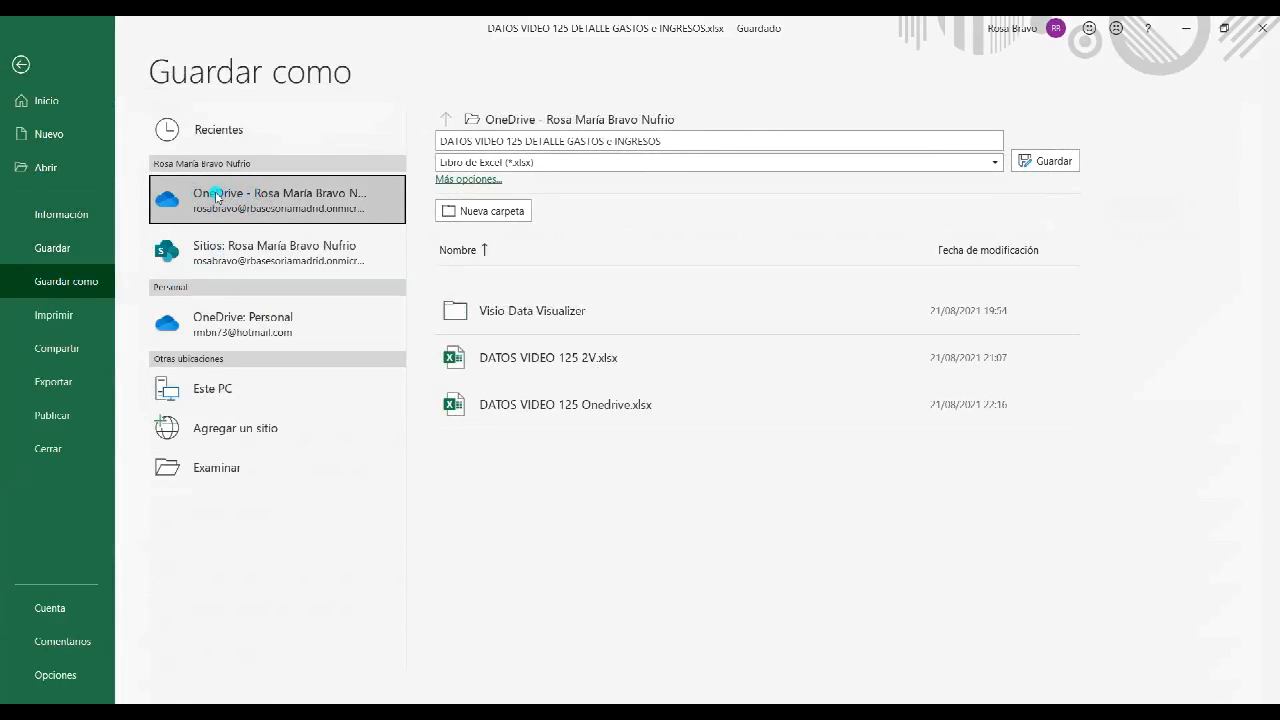
{"action": "left_click", "coordinate": [466, 143]}
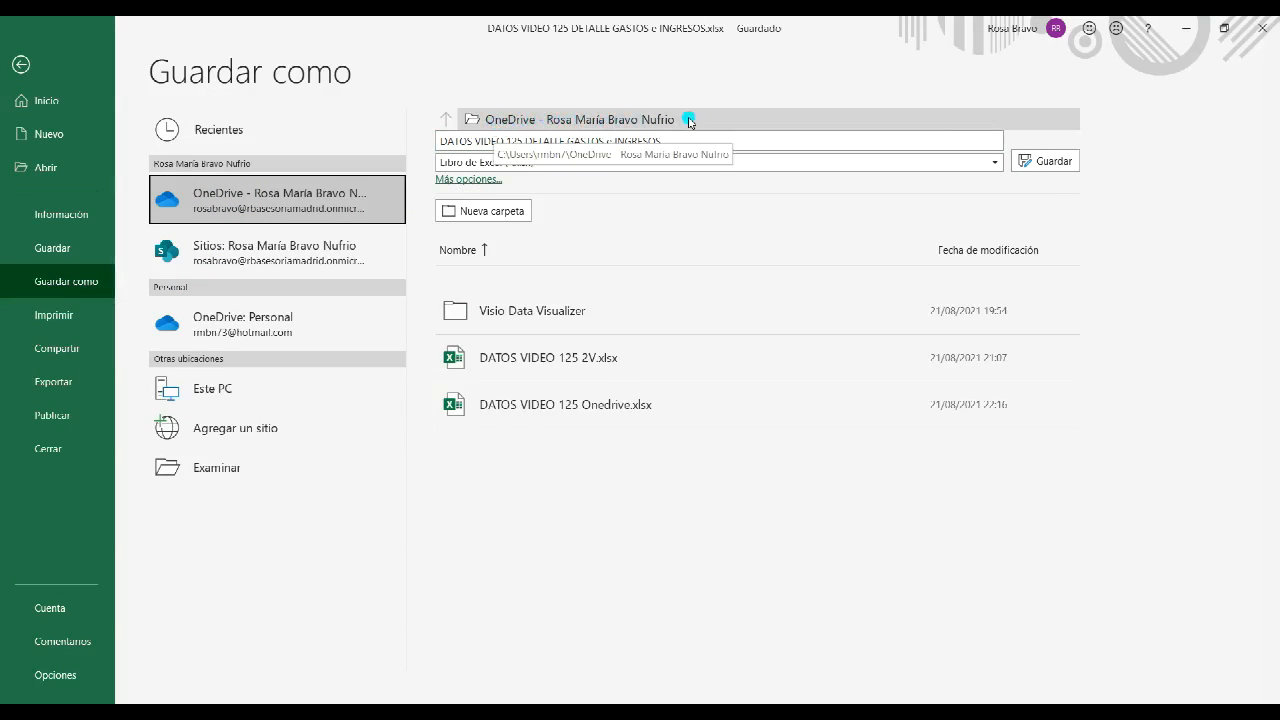
{"action": "left_click", "coordinate": [1035, 161]}
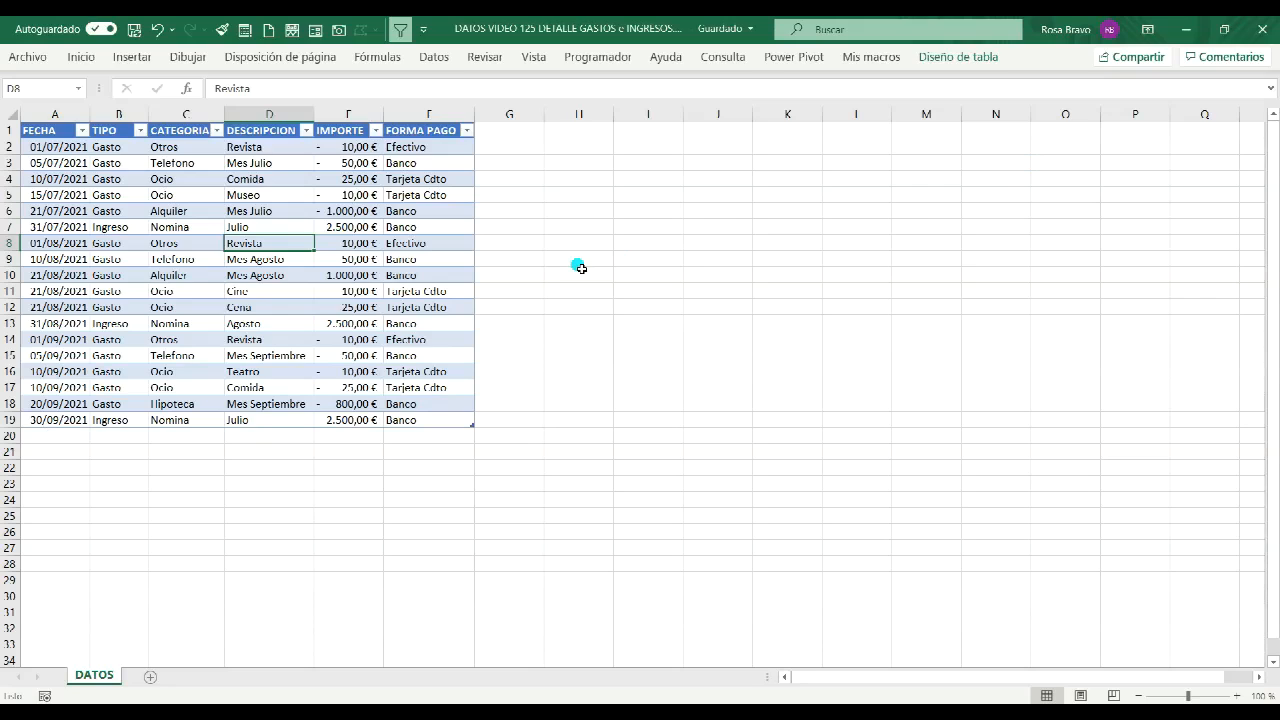
Close the workbook and locate its copy, DATOS VIDEO 125 DETALLE GASTOS e INGRESOS.xlsx, in the organization's OneDrive folder in File Explorer
{"action": "left_click", "coordinate": [1263, 30]}
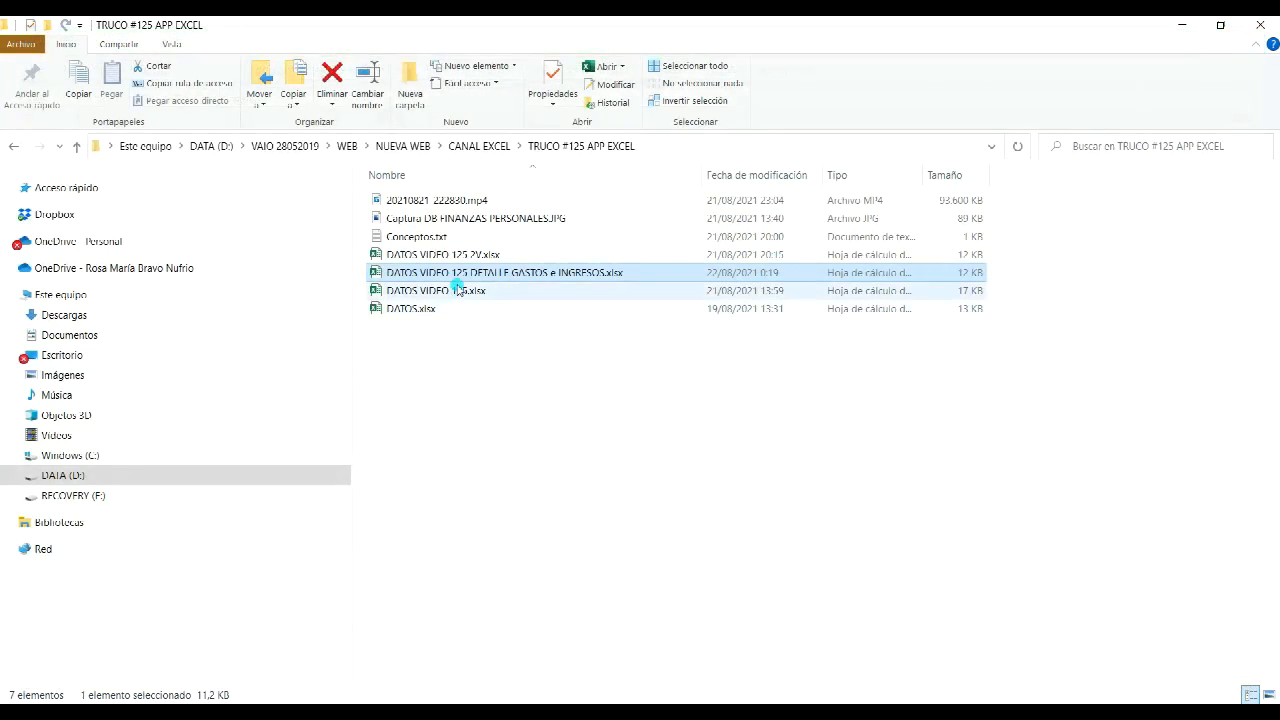
{"action": "left_click", "coordinate": [84, 270]}
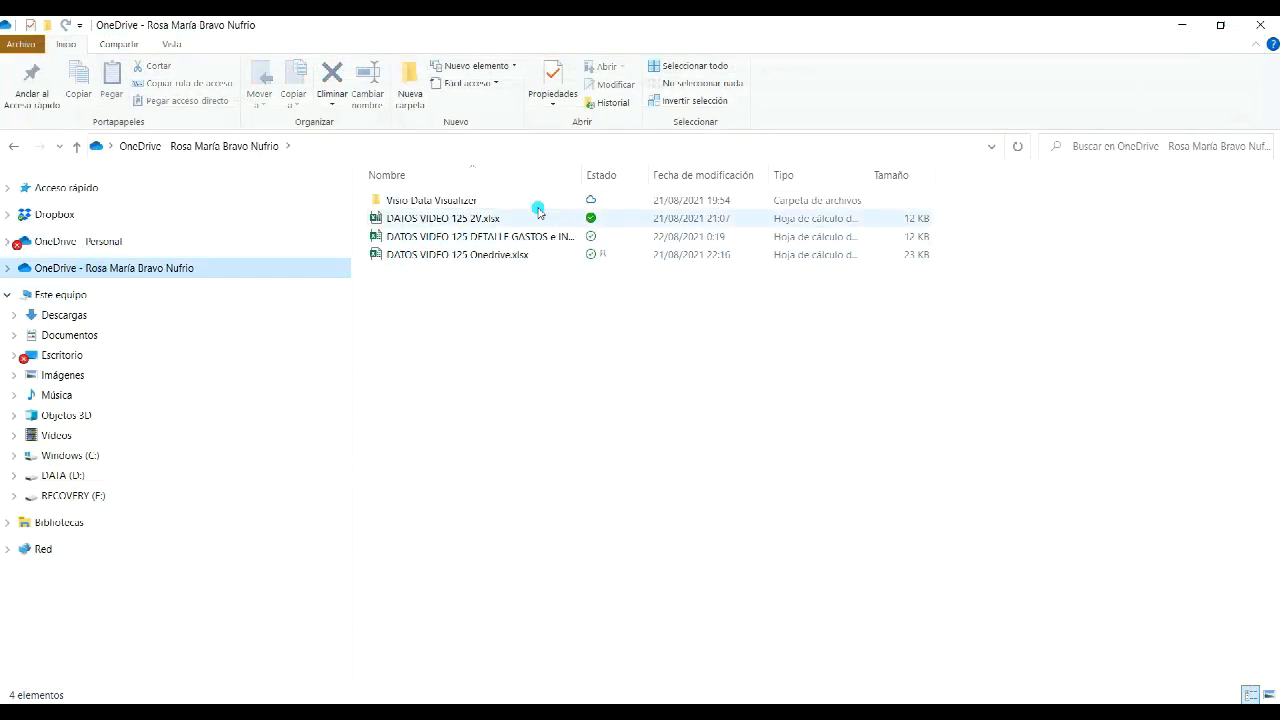
{"action": "left_click_drag", "start_coordinate": [591, 179], "coordinate": [704, 179]}
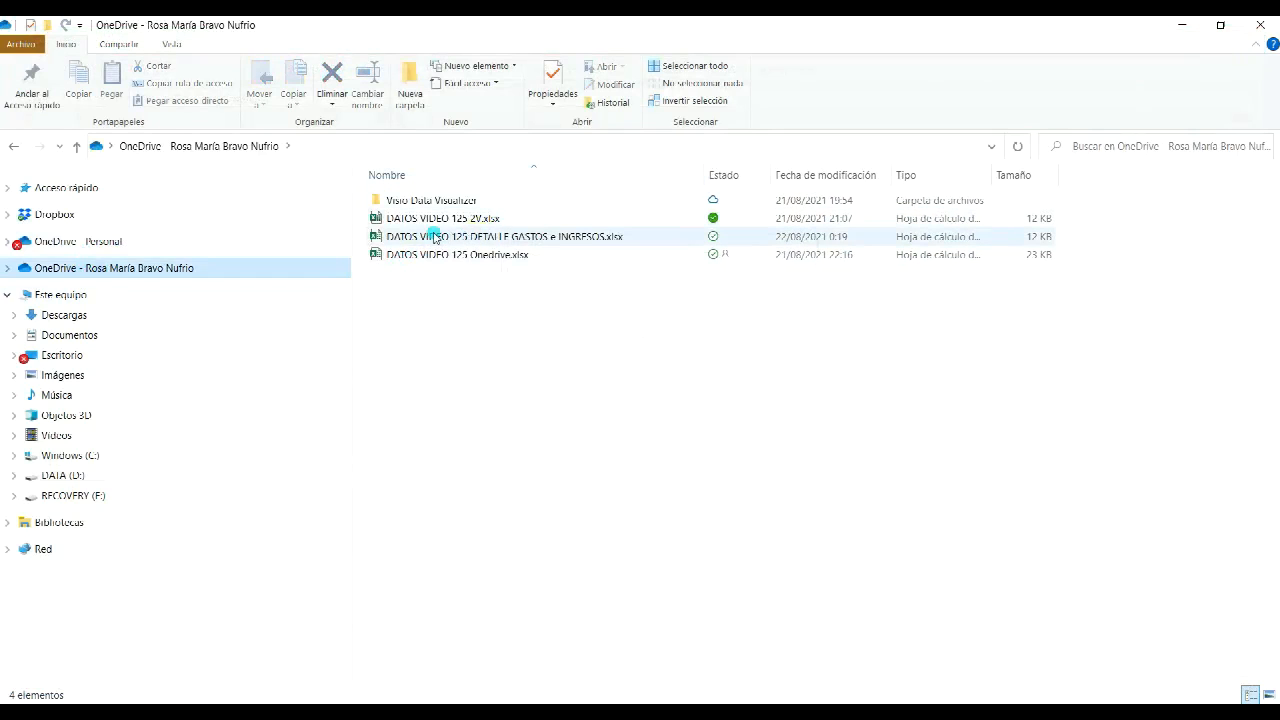
{"action": "left_click", "coordinate": [403, 243]}
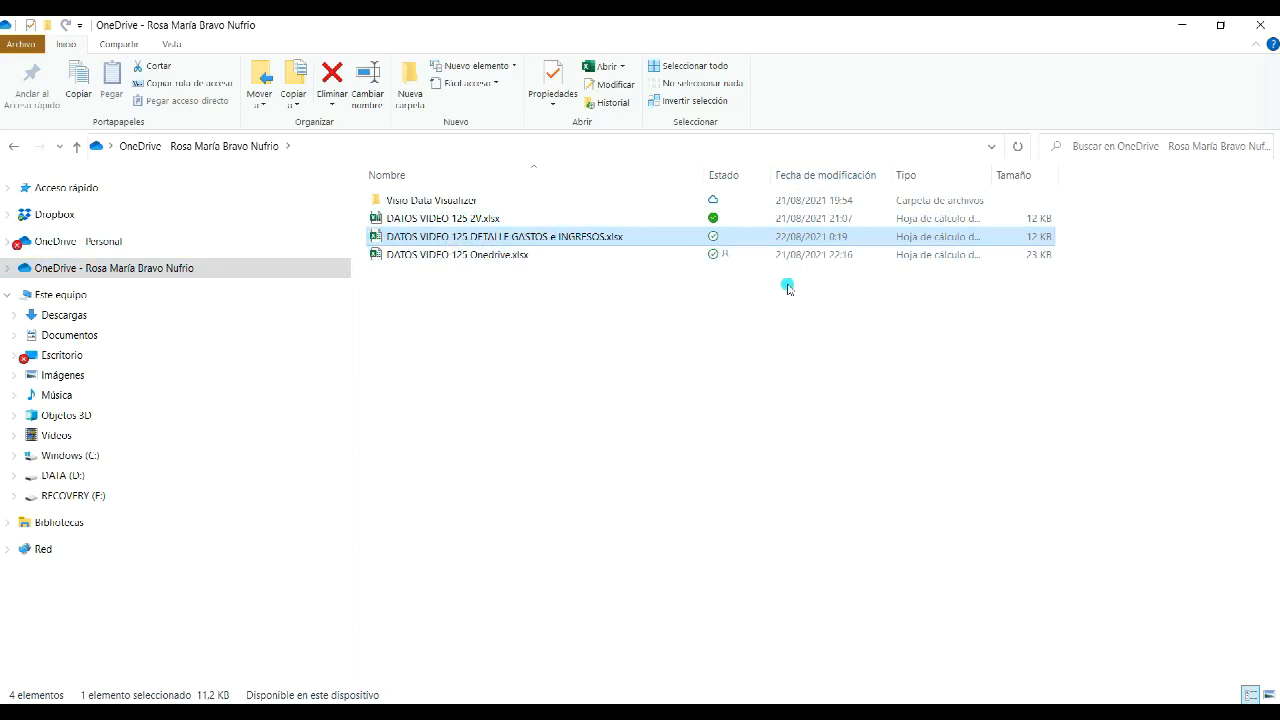
{"action": "left_click", "coordinate": [1178, 26]}
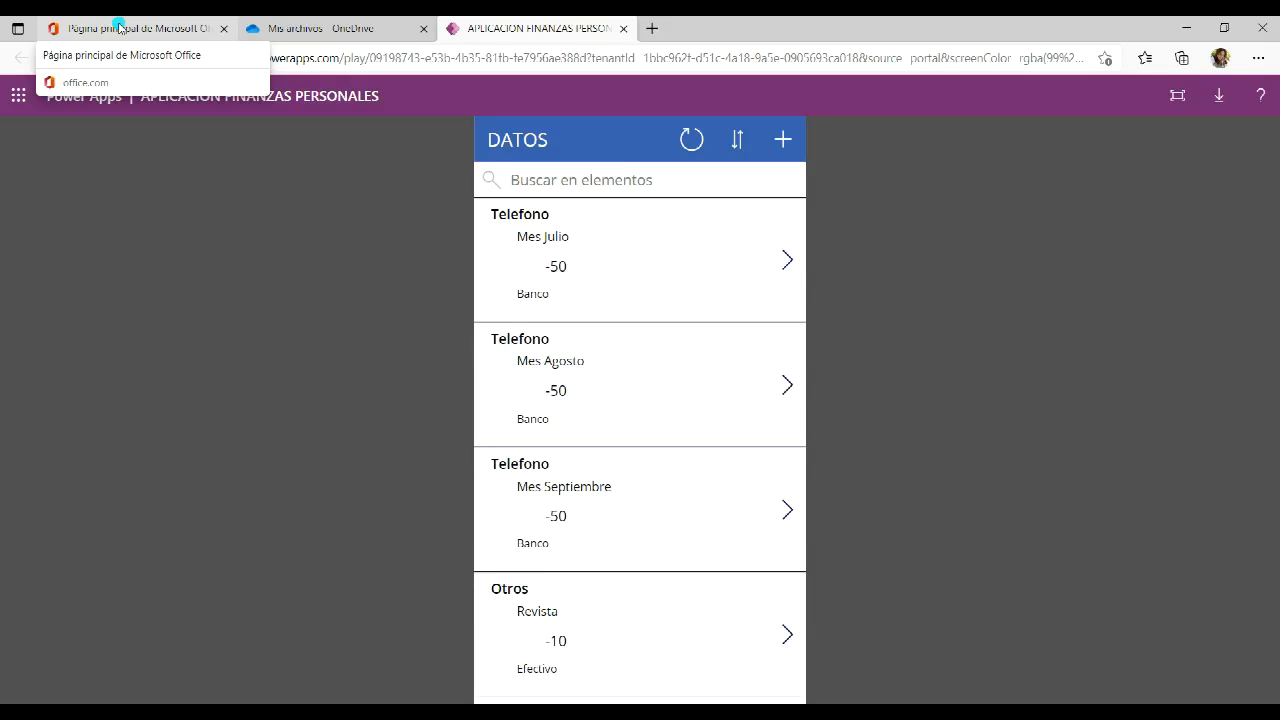
In the web browser, open the Office 365 home page in a new tab and check OneDrive's Mis archivos for the uploaded workbook
{"action": "left_click", "coordinate": [652, 28]}
{"action": "type", "text": "o"}
{"action": "key", "text": "Return"}
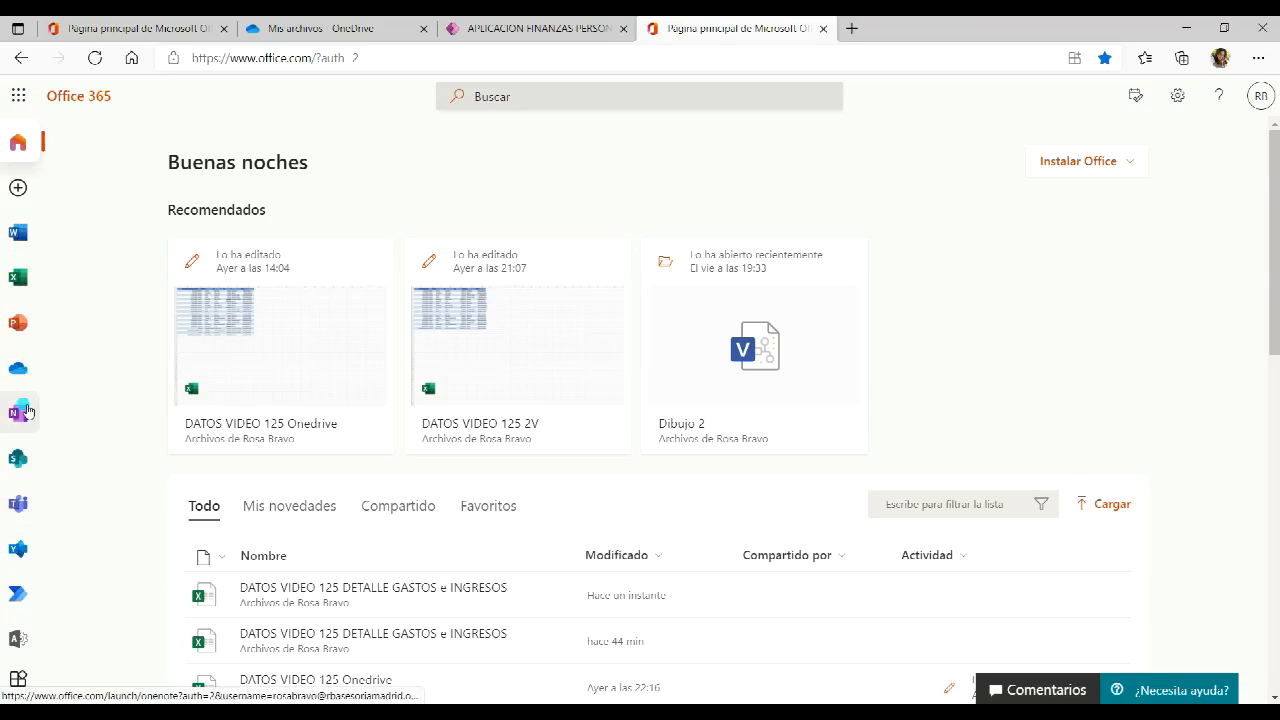
{"action": "scroll", "coordinate": [18, 500], "scroll_direction": "down", "scroll_amount": 1}
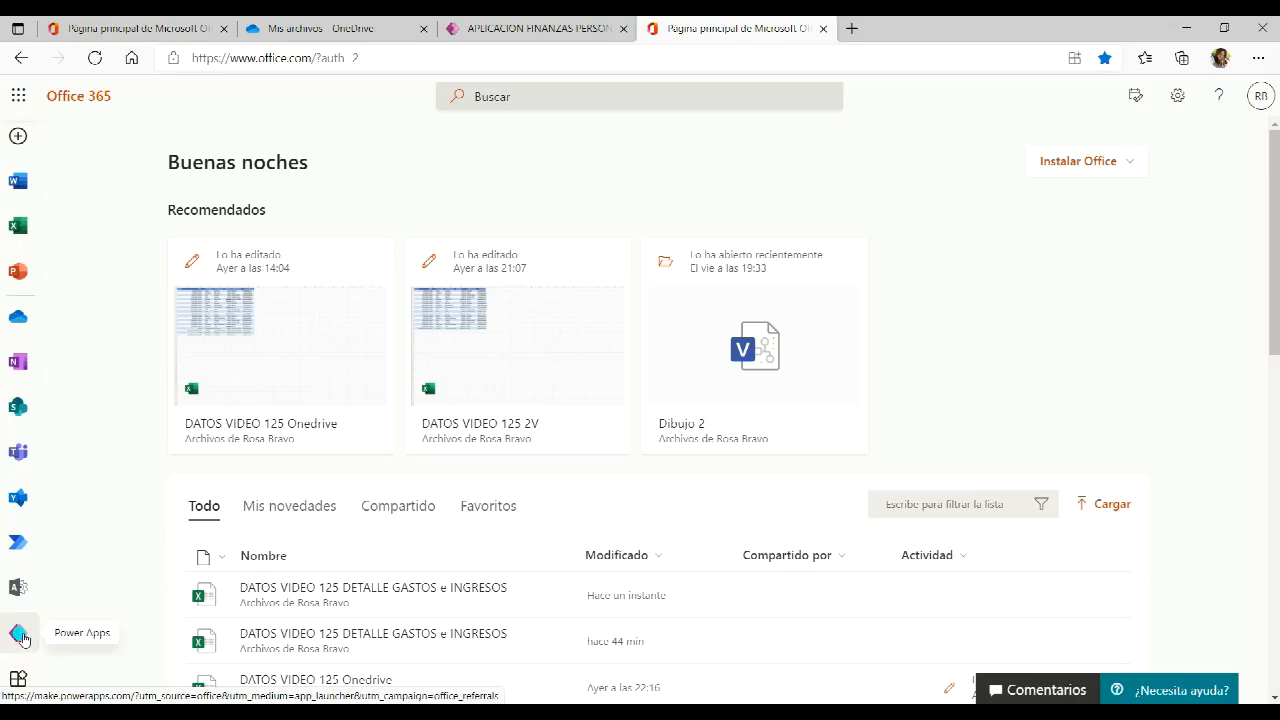
{"action": "left_click", "coordinate": [19, 320]}
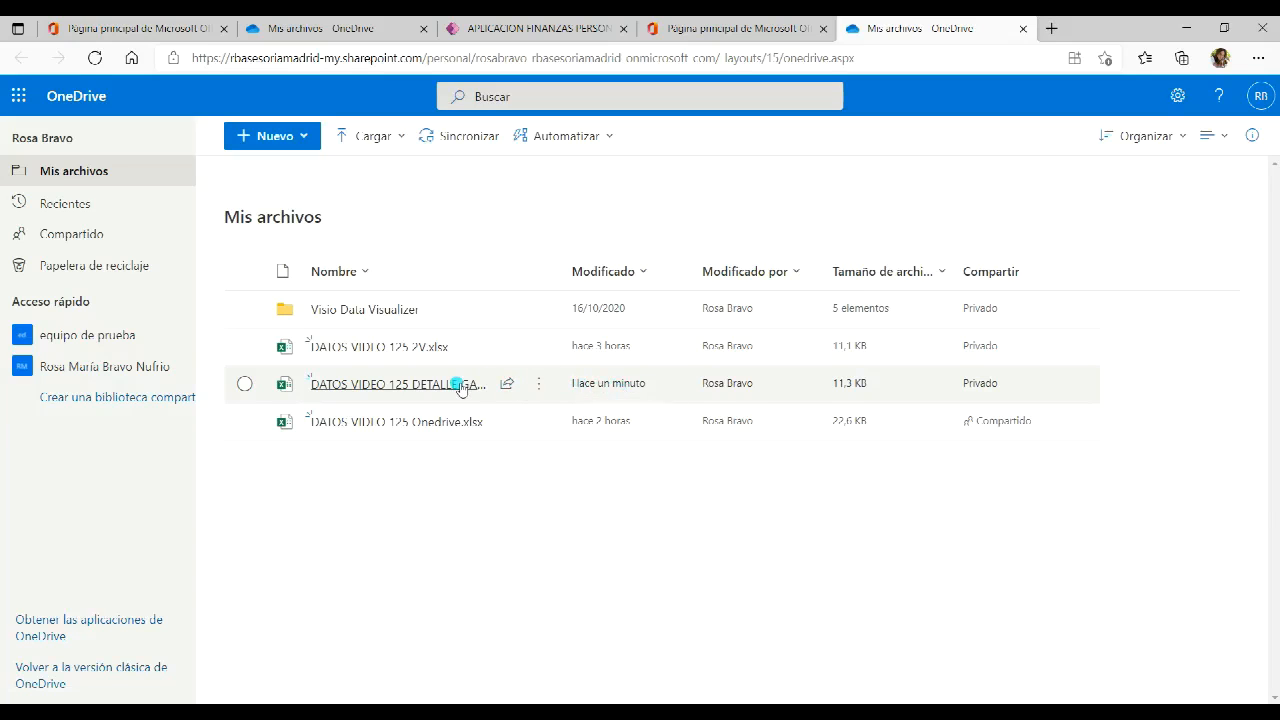
{"action": "mouse_move", "coordinate": [455, 384]}
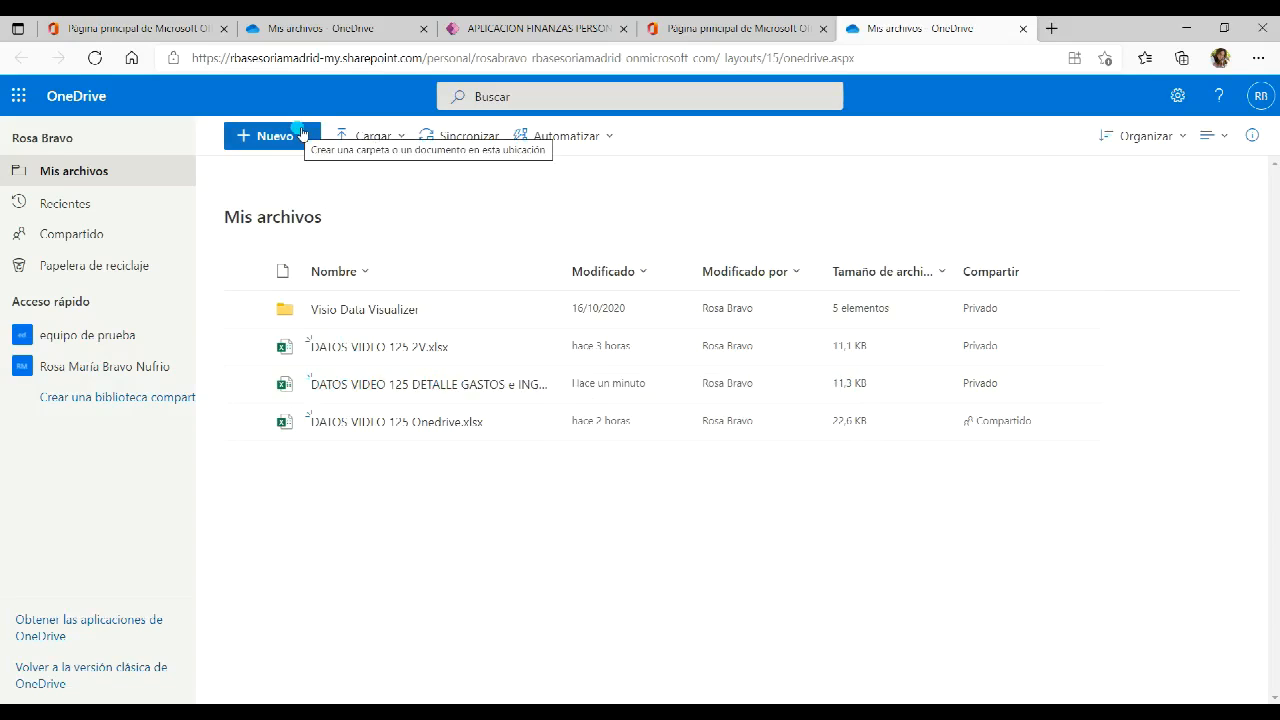
Launch Power Apps from the Office 365 home page and dismiss the page translation offer
{"action": "left_click", "coordinate": [172, 28]}
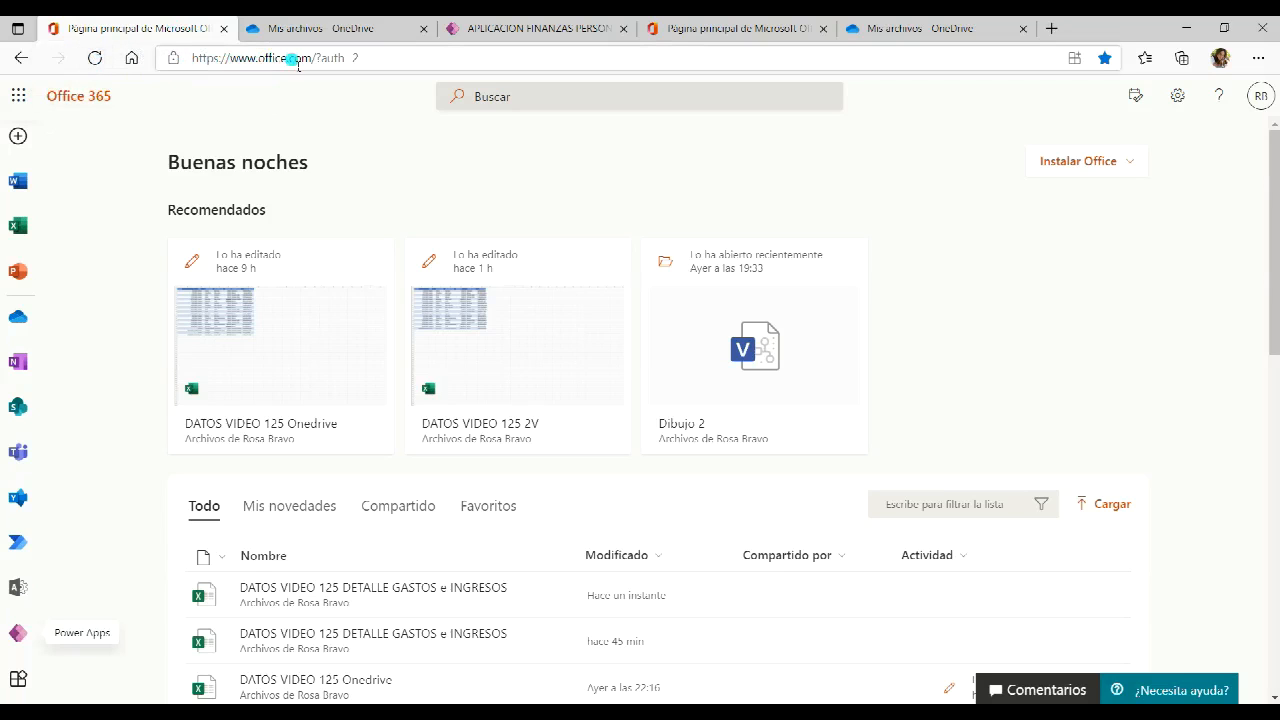
{"action": "left_click", "coordinate": [19, 634]}
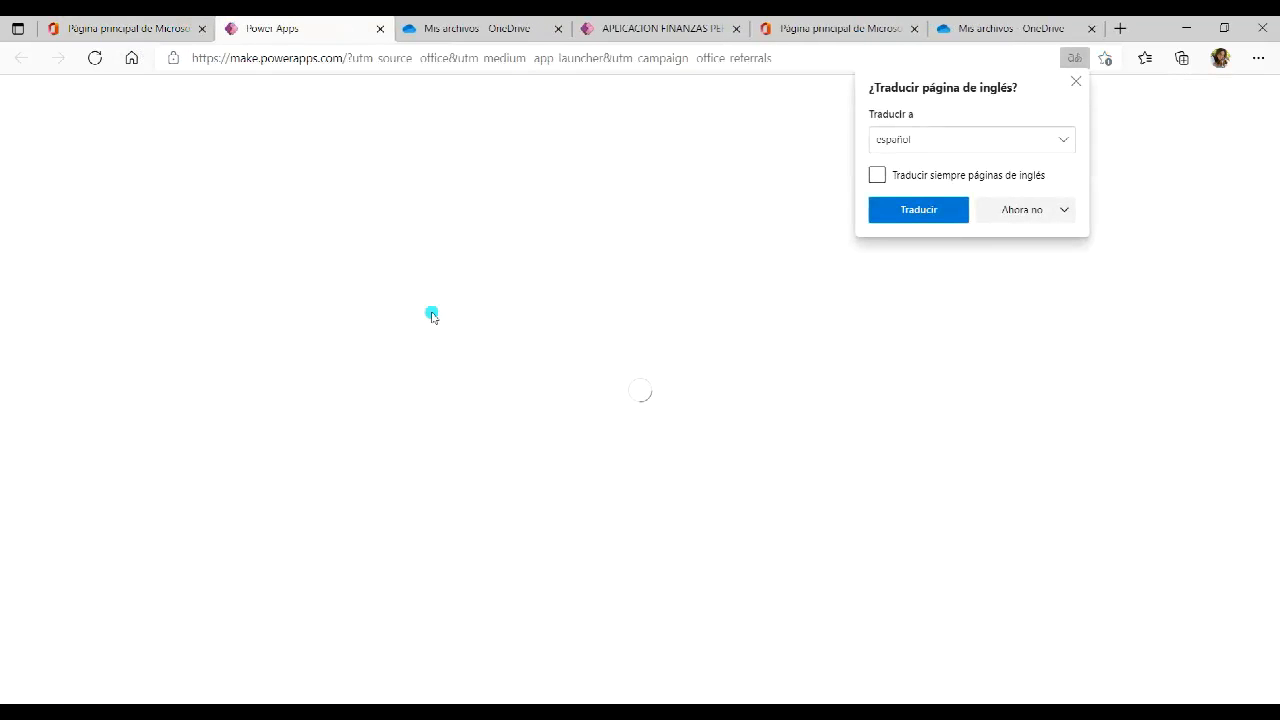
{"action": "left_click", "coordinate": [1075, 83]}
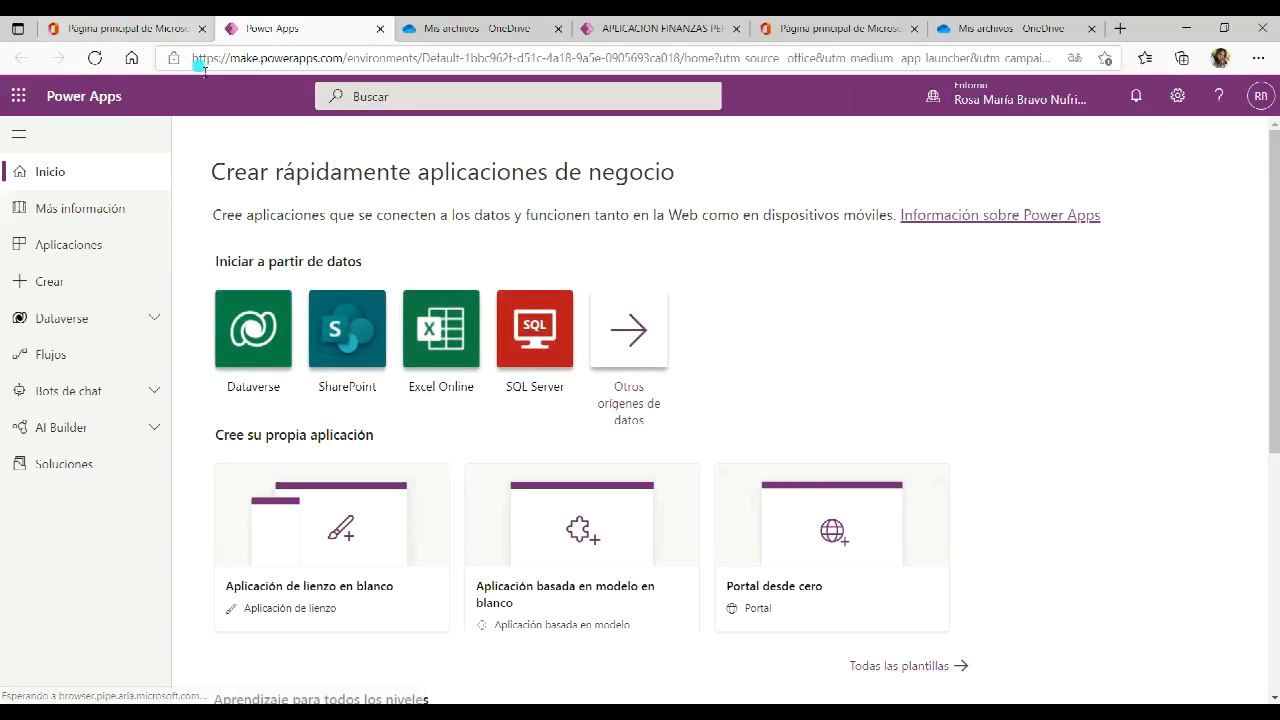
Try the direct address make.powerapps.com in a separate browser tab, close that tab and return to the Power Apps page opened from Office 365
{"action": "left_click_drag", "start_coordinate": [195, 52], "coordinate": [345, 57]}
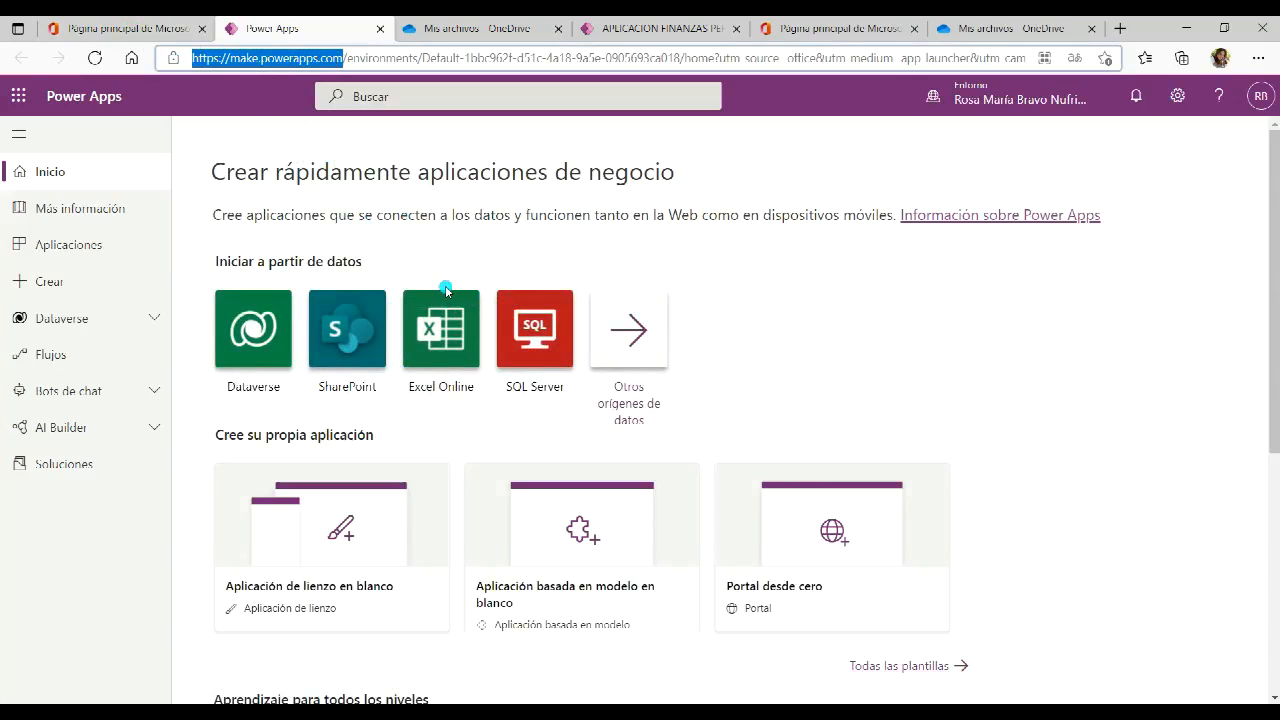
{"action": "left_click", "coordinate": [1121, 29]}
{"action": "type", "text": "make"}
{"action": "key", "text": "Return"}
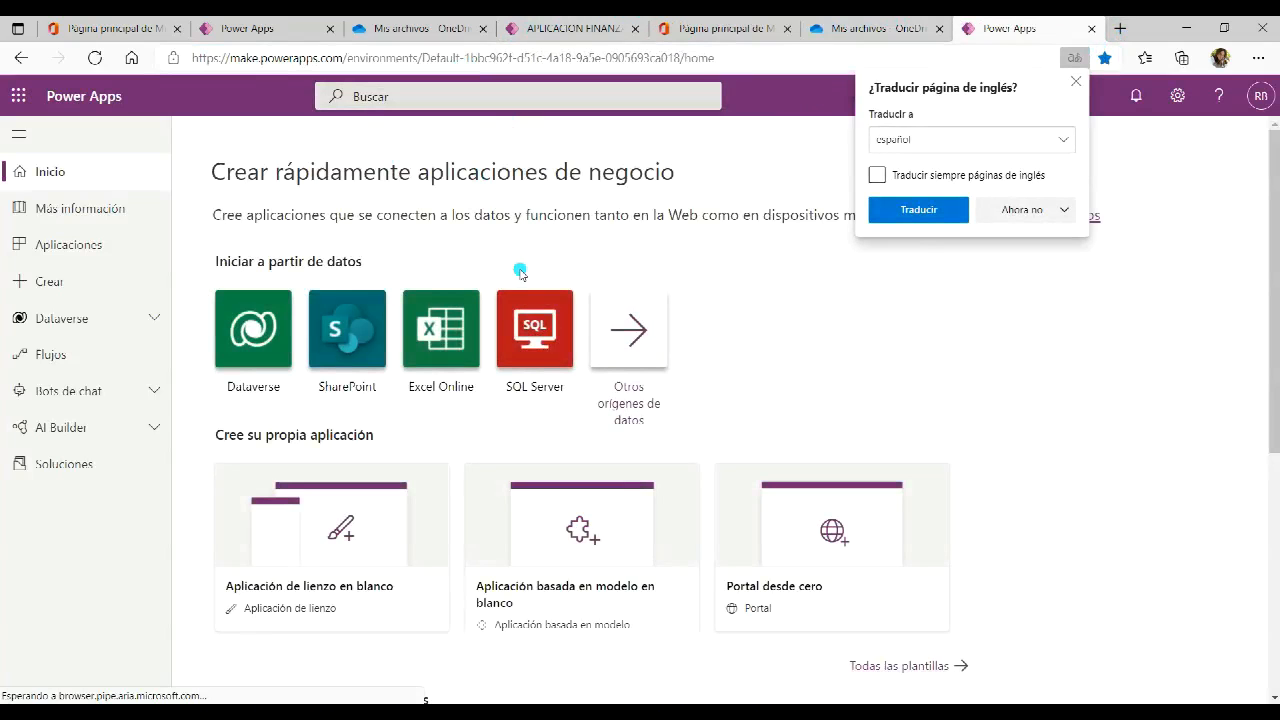
{"action": "left_click", "coordinate": [120, 30]}
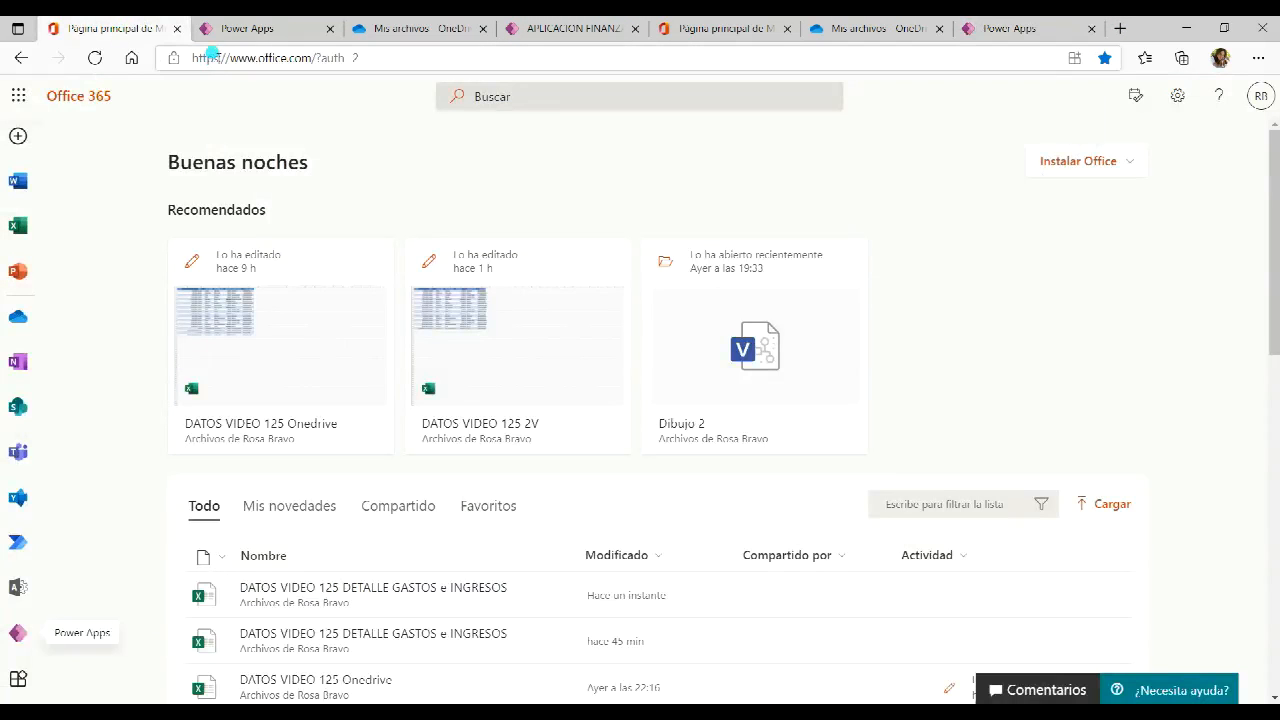
{"action": "left_click", "coordinate": [17, 632]}
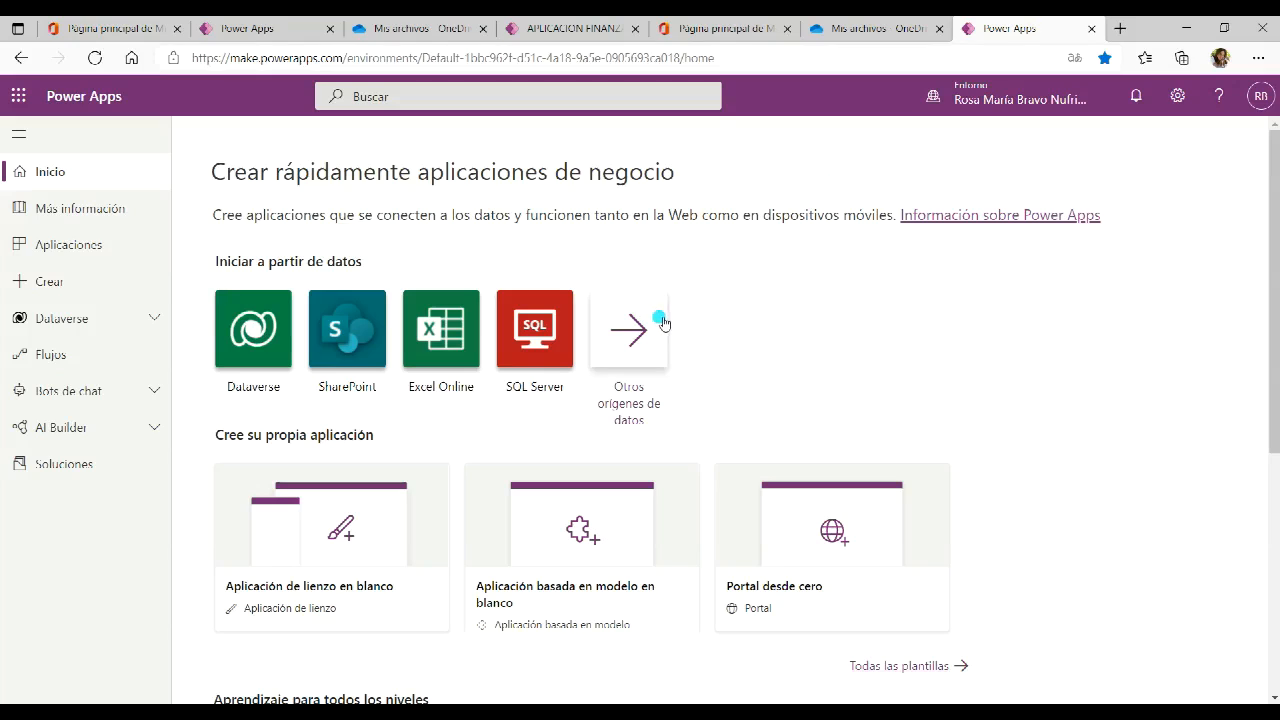
{"action": "left_click_drag", "start_coordinate": [192, 58], "coordinate": [345, 70]}
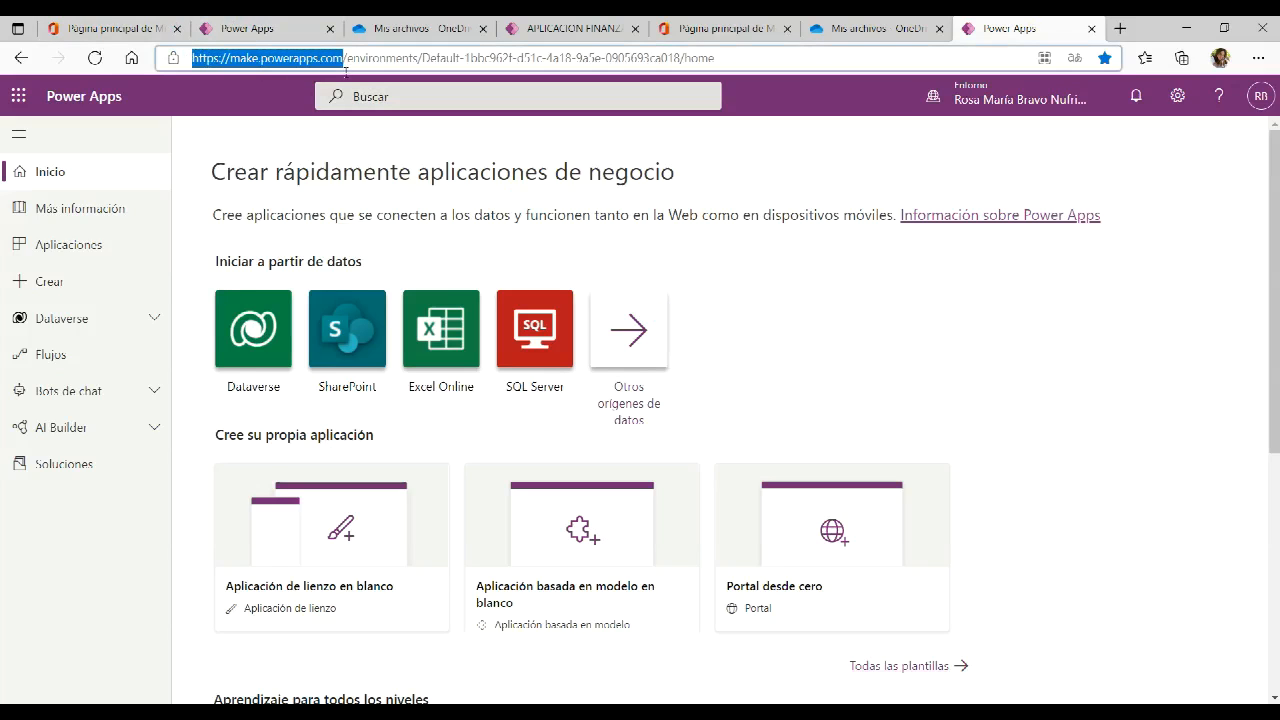
{"action": "left_click", "coordinate": [1091, 29]}
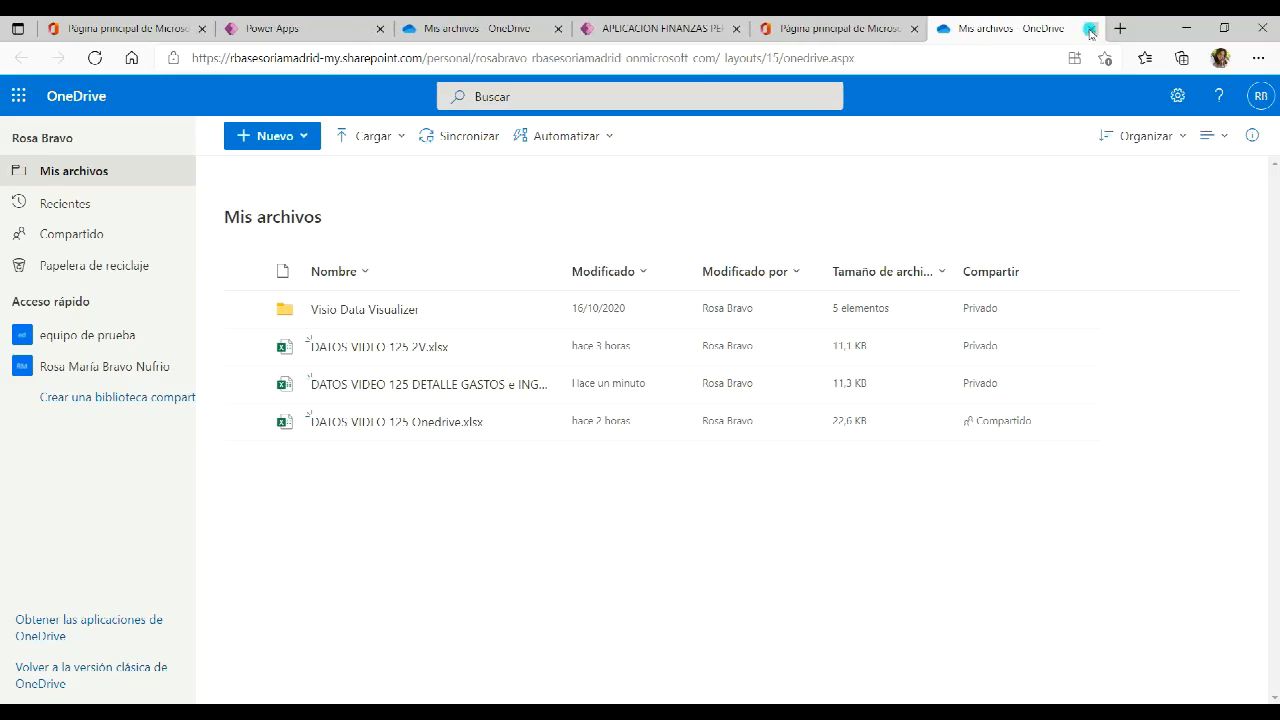
{"action": "left_click", "coordinate": [307, 30]}
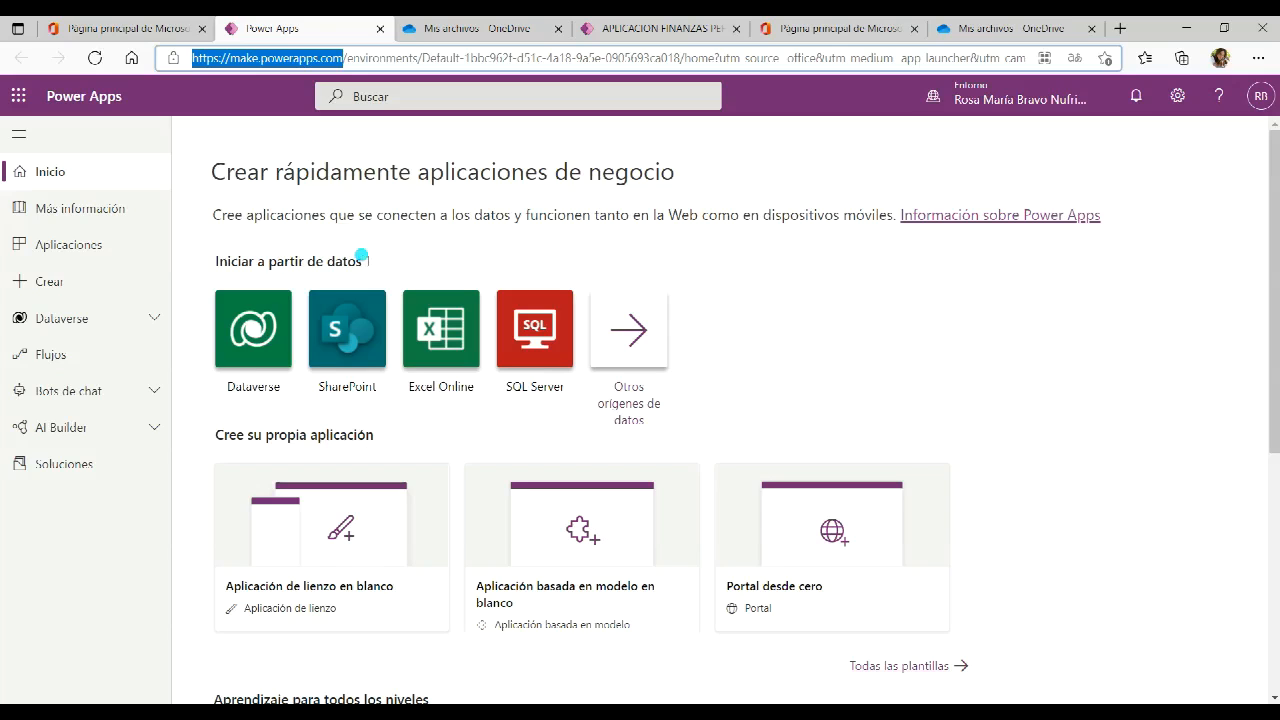
Examine the Power Apps home page: the options for starting from data, creating an own app, the learning material and the existing apps
{"action": "left_click_drag", "start_coordinate": [215, 261], "coordinate": [348, 259]}
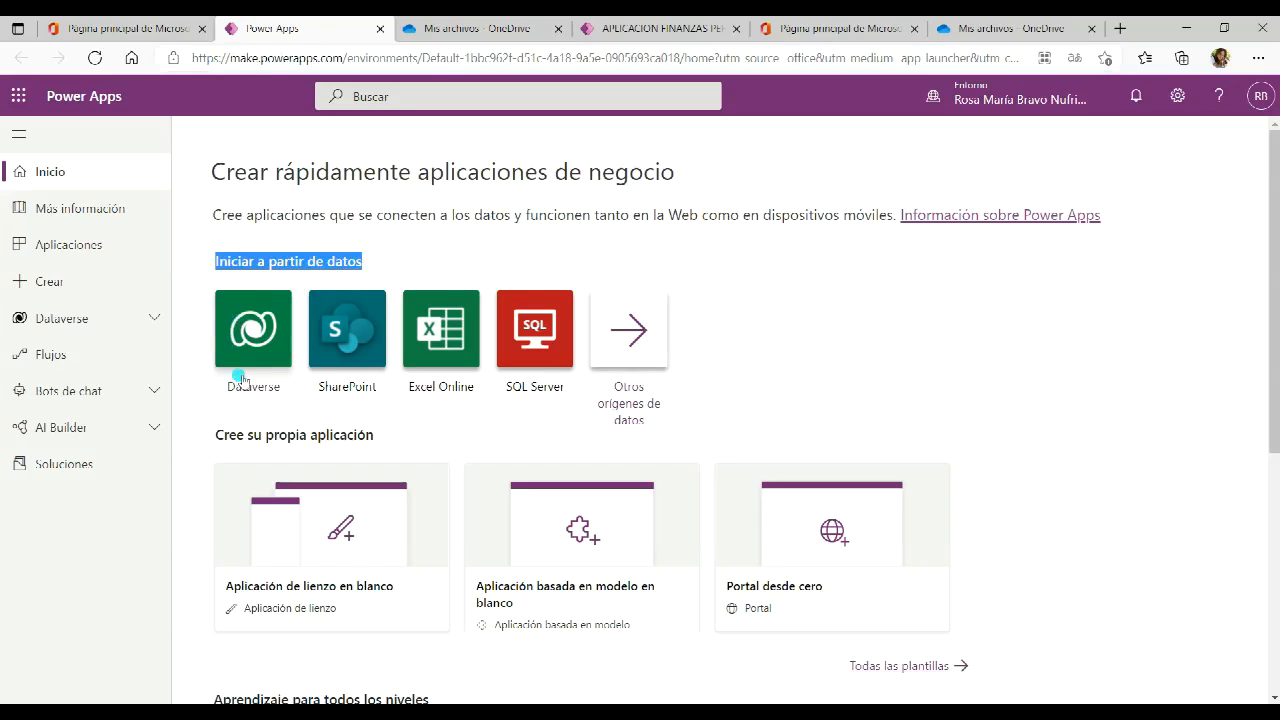
{"action": "left_click", "coordinate": [216, 434]}
{"action": "left_click_drag", "start_coordinate": [218, 434], "coordinate": [400, 446]}
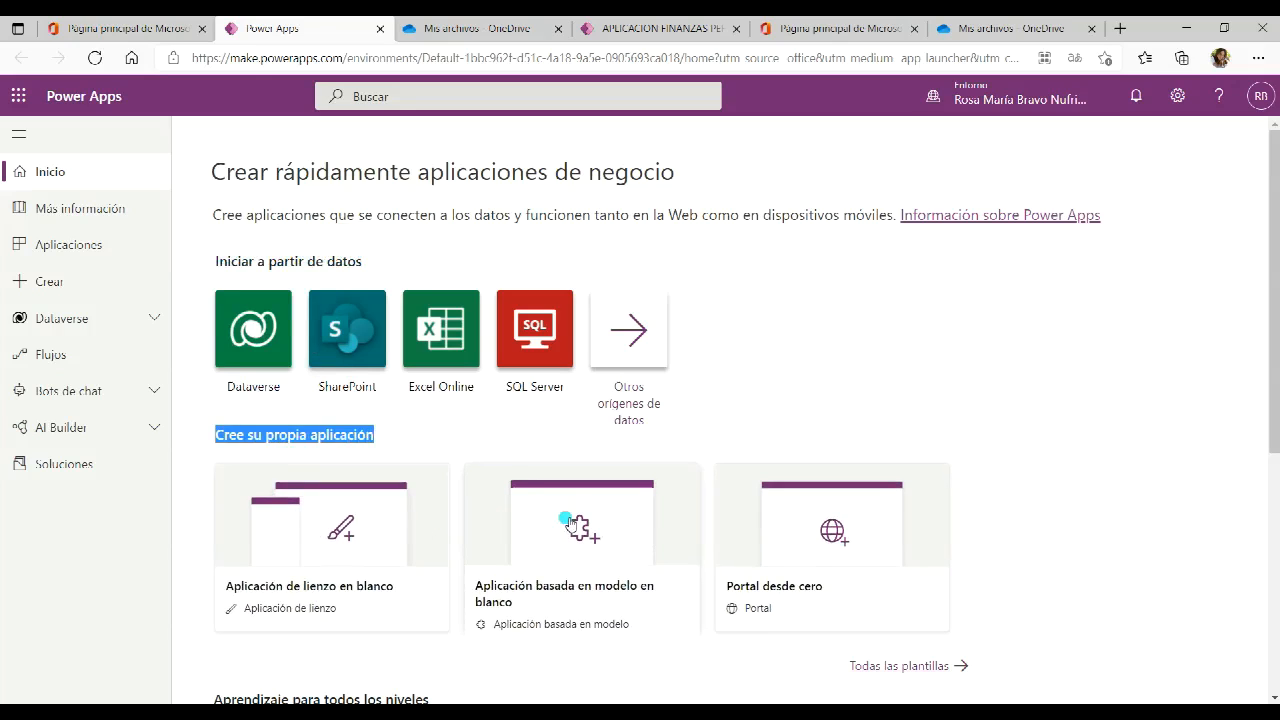
{"action": "left_click_drag", "start_coordinate": [216, 261], "coordinate": [368, 271]}
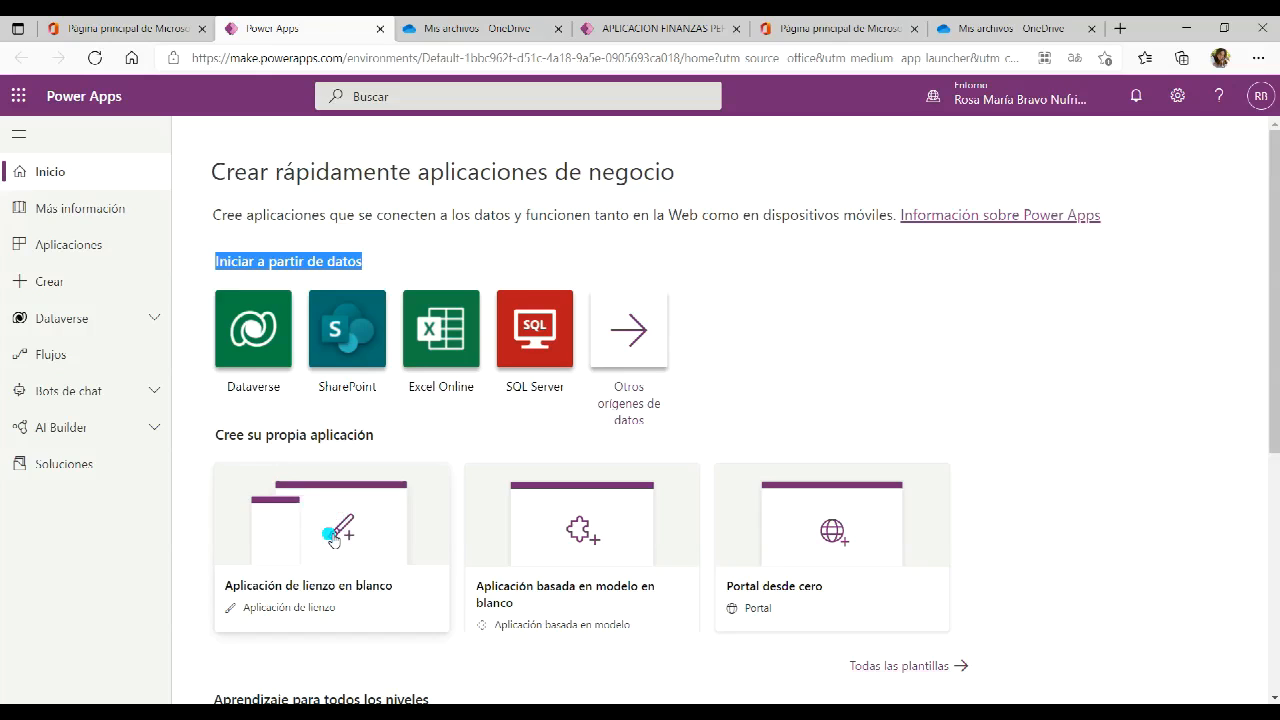
{"action": "scroll", "coordinate": [333, 537], "scroll_direction": "down", "scroll_amount": 3}
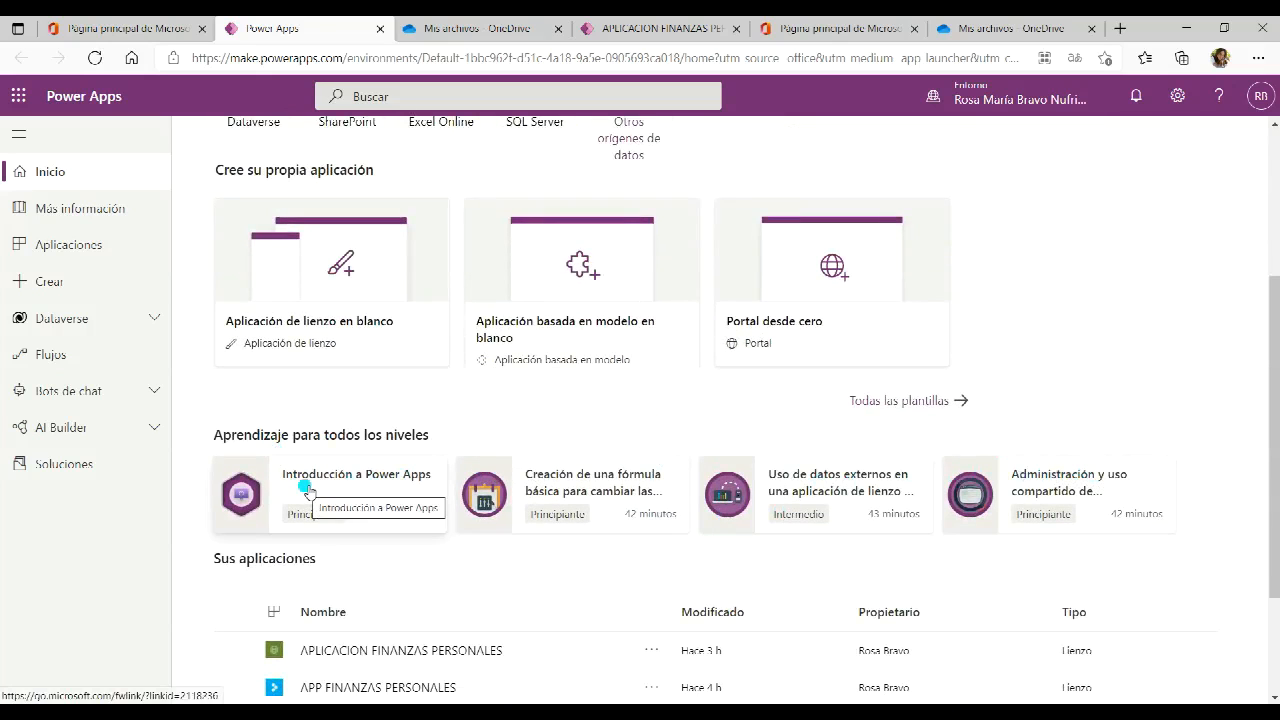
{"action": "scroll", "coordinate": [308, 492], "scroll_direction": "down", "scroll_amount": 2}
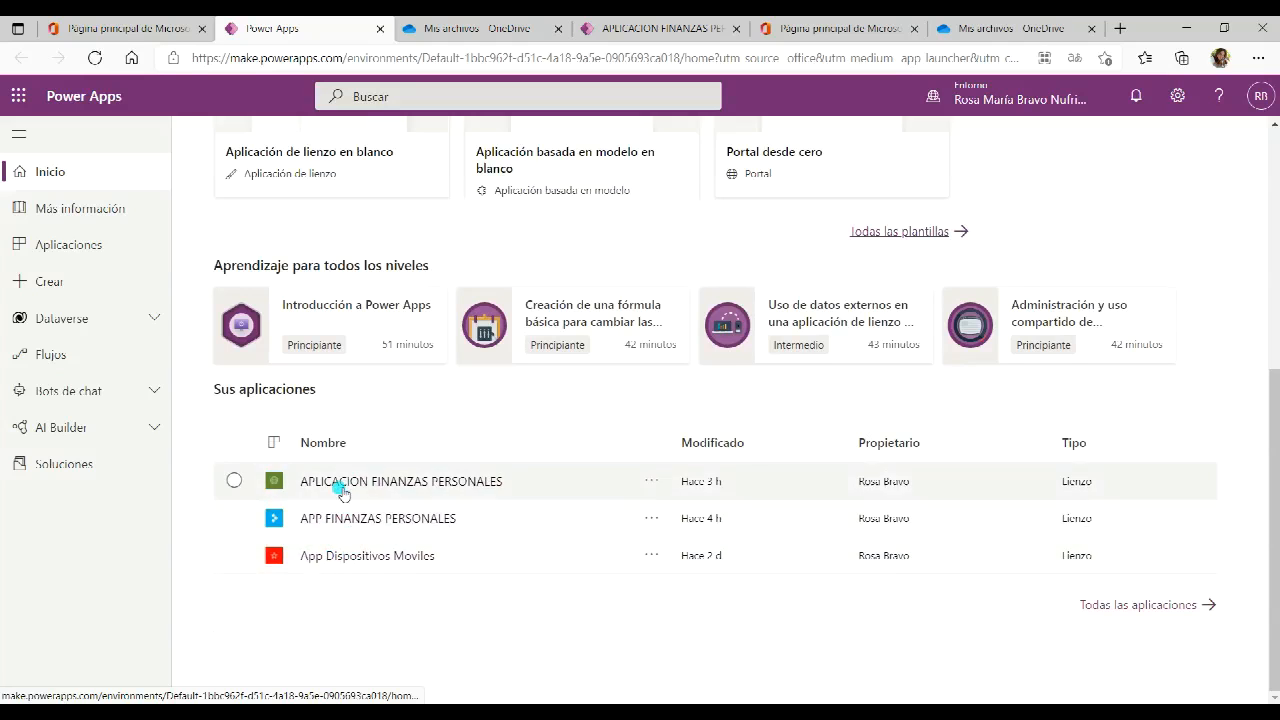
{"action": "scroll", "coordinate": [366, 548], "scroll_direction": "up", "scroll_amount": 1}
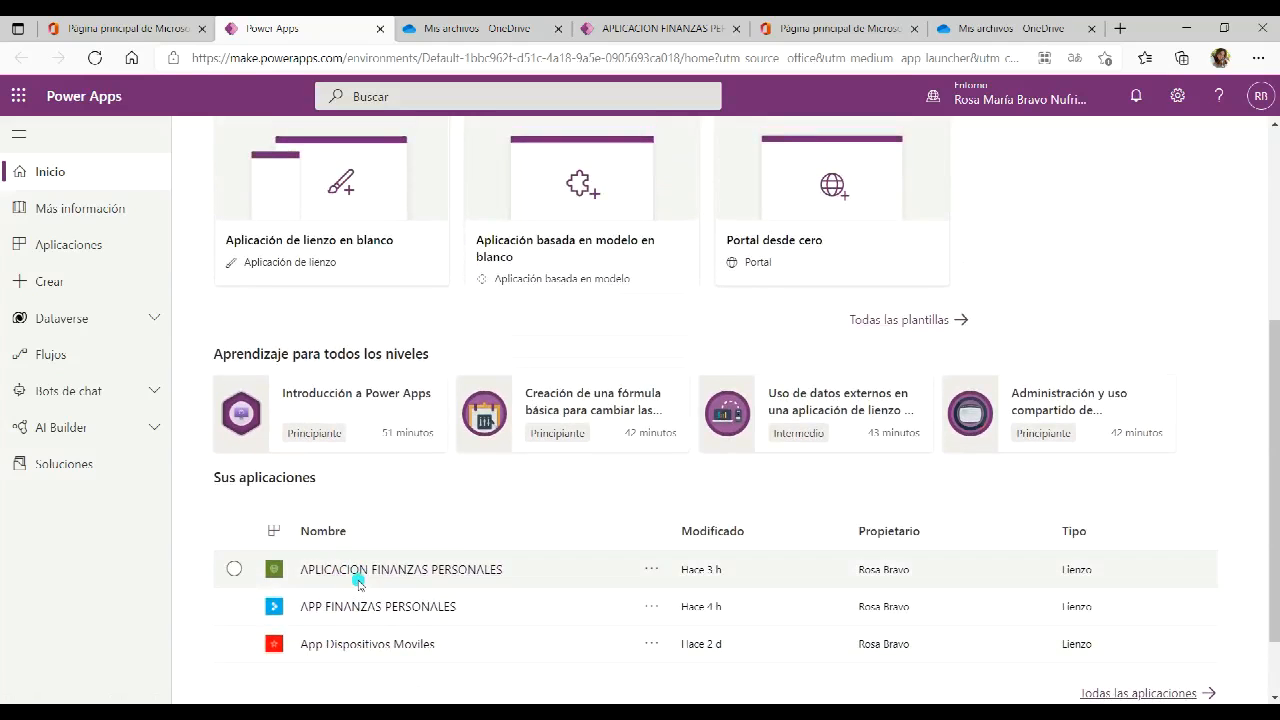
{"action": "scroll", "coordinate": [375, 590], "scroll_direction": "up", "scroll_amount": 2}
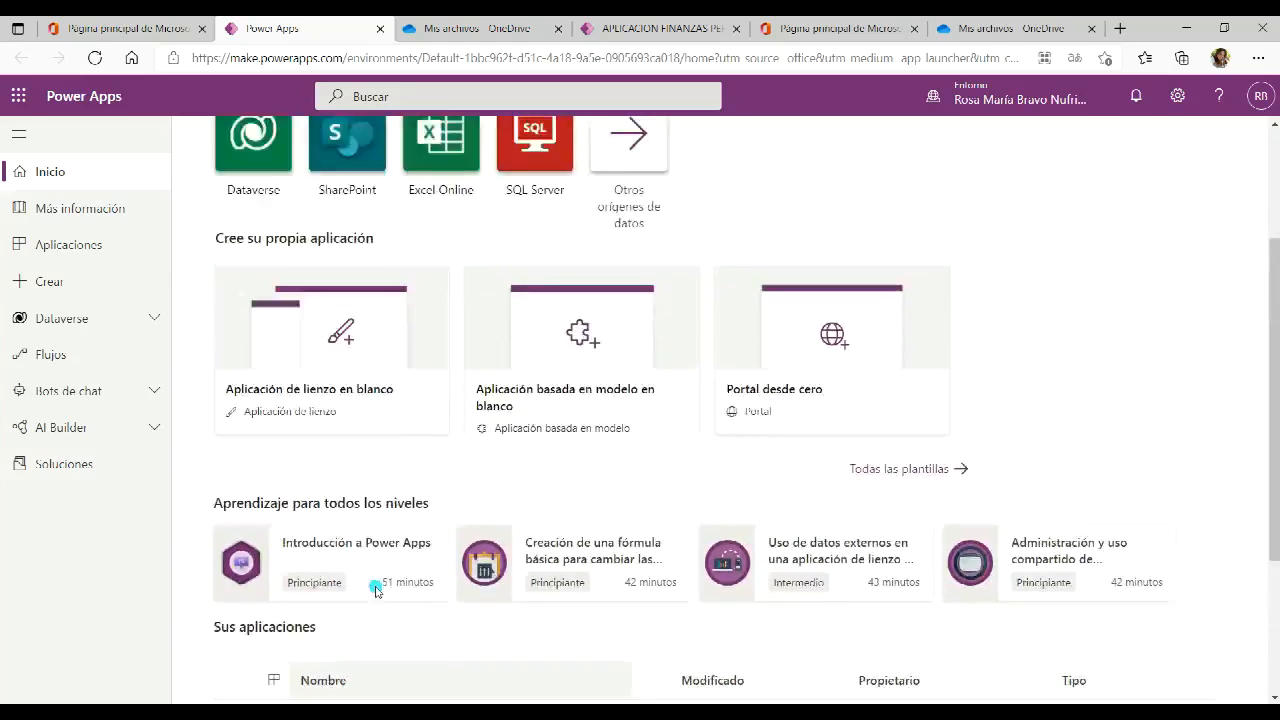
{"action": "scroll", "coordinate": [383, 448], "scroll_direction": "up", "scroll_amount": 2}
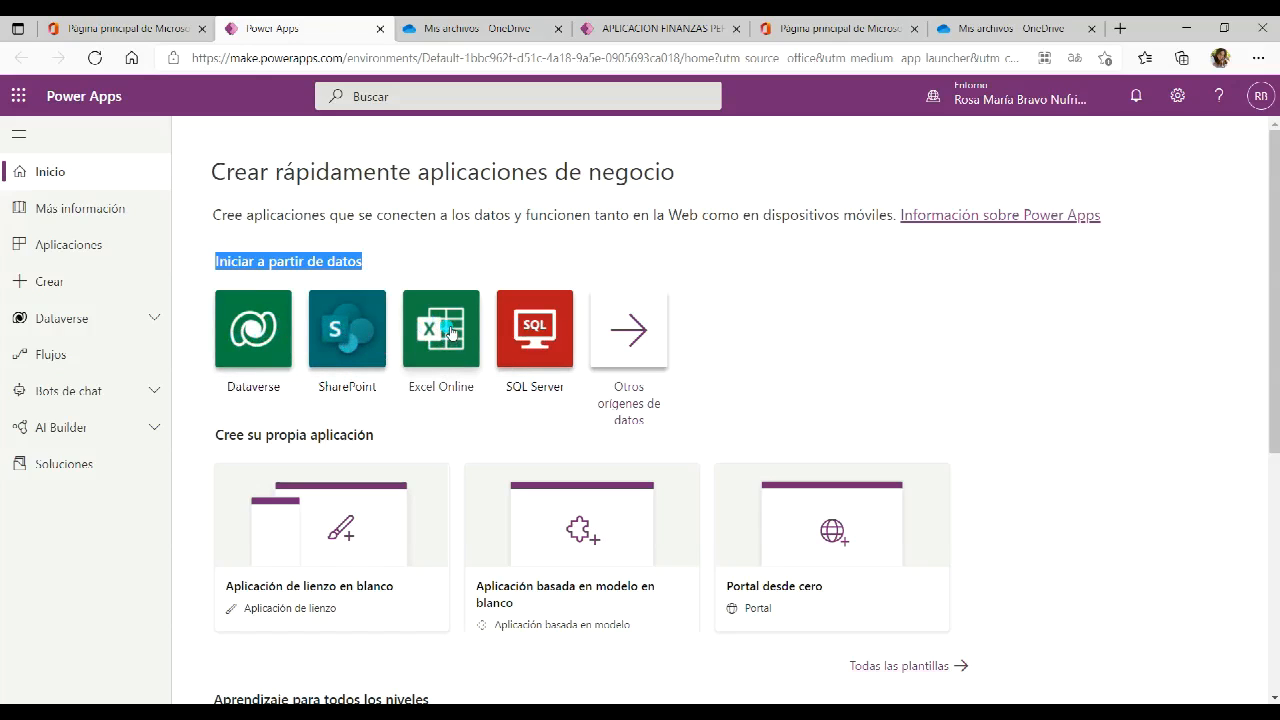
Start an app from other data sources and open the list of services for a new connection
{"action": "left_click", "coordinate": [645, 336]}
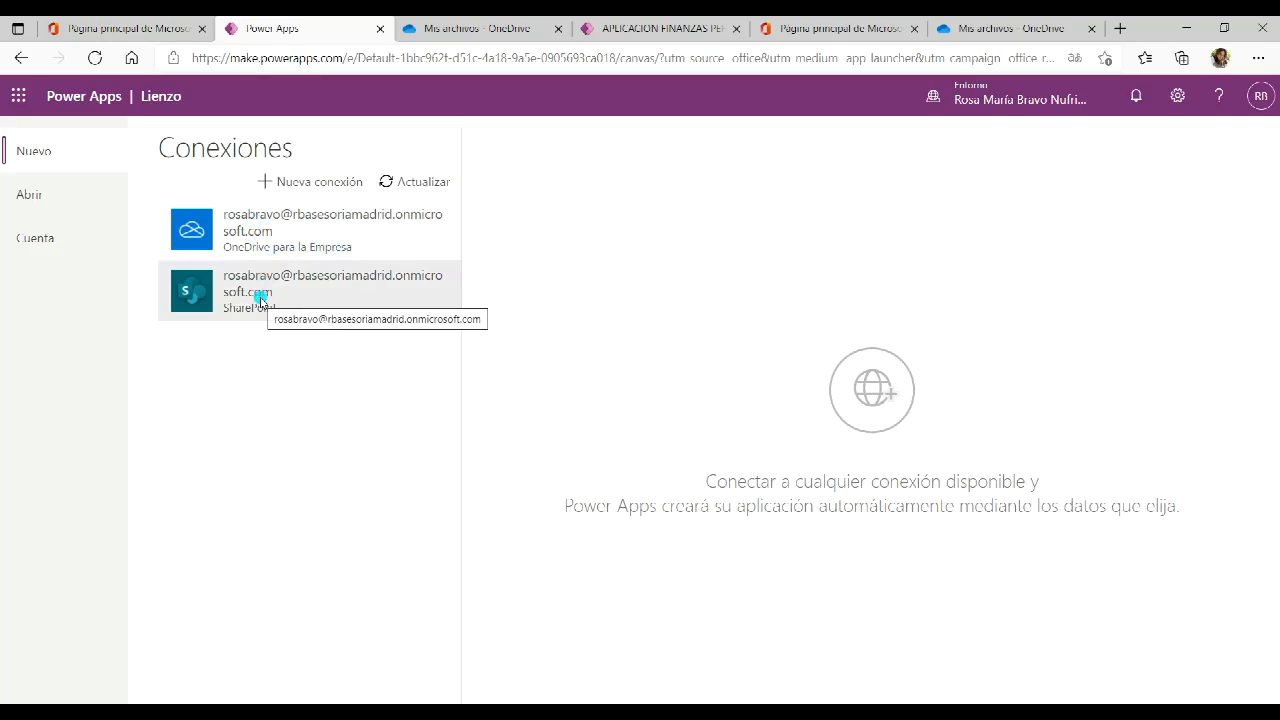
{"action": "left_click", "coordinate": [274, 183]}
Examine the services available for a new connection, such as Dropbox, Google Drive and OneDrive para la Empresa
{"action": "scroll", "coordinate": [265, 248], "scroll_direction": "down", "scroll_amount": 4}
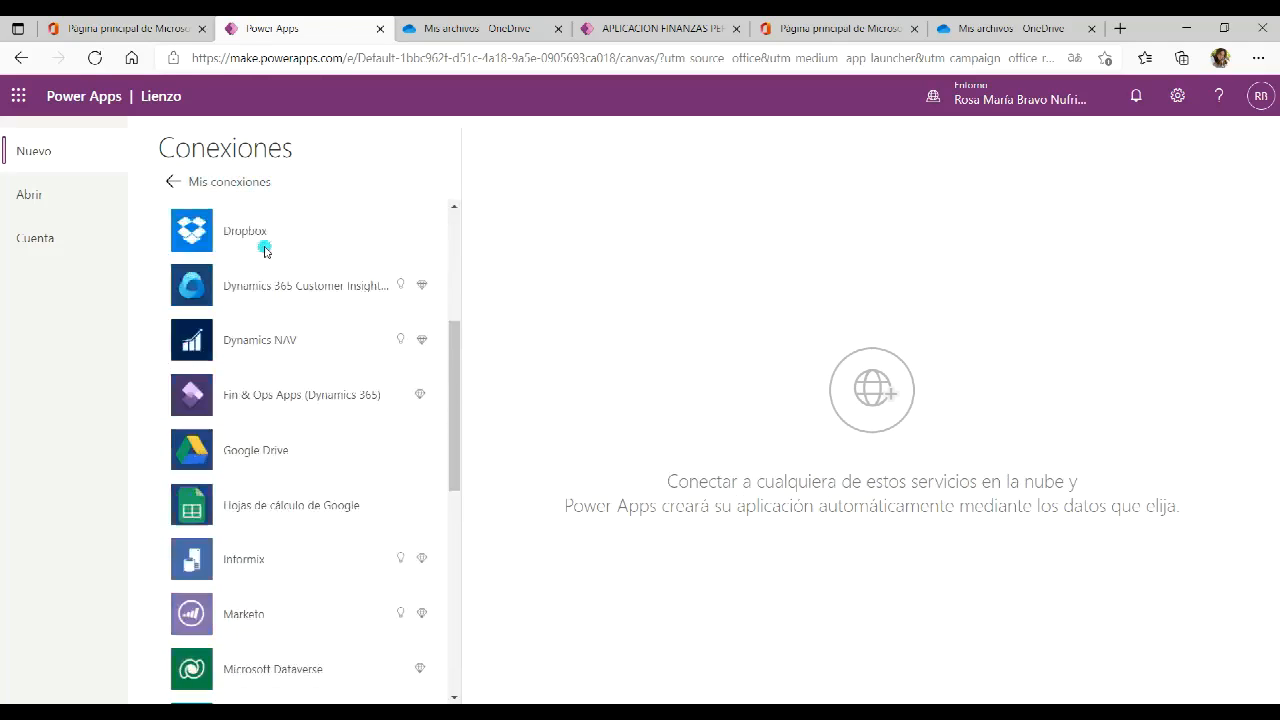
{"action": "scroll", "coordinate": [265, 250], "scroll_direction": "down", "scroll_amount": 5}
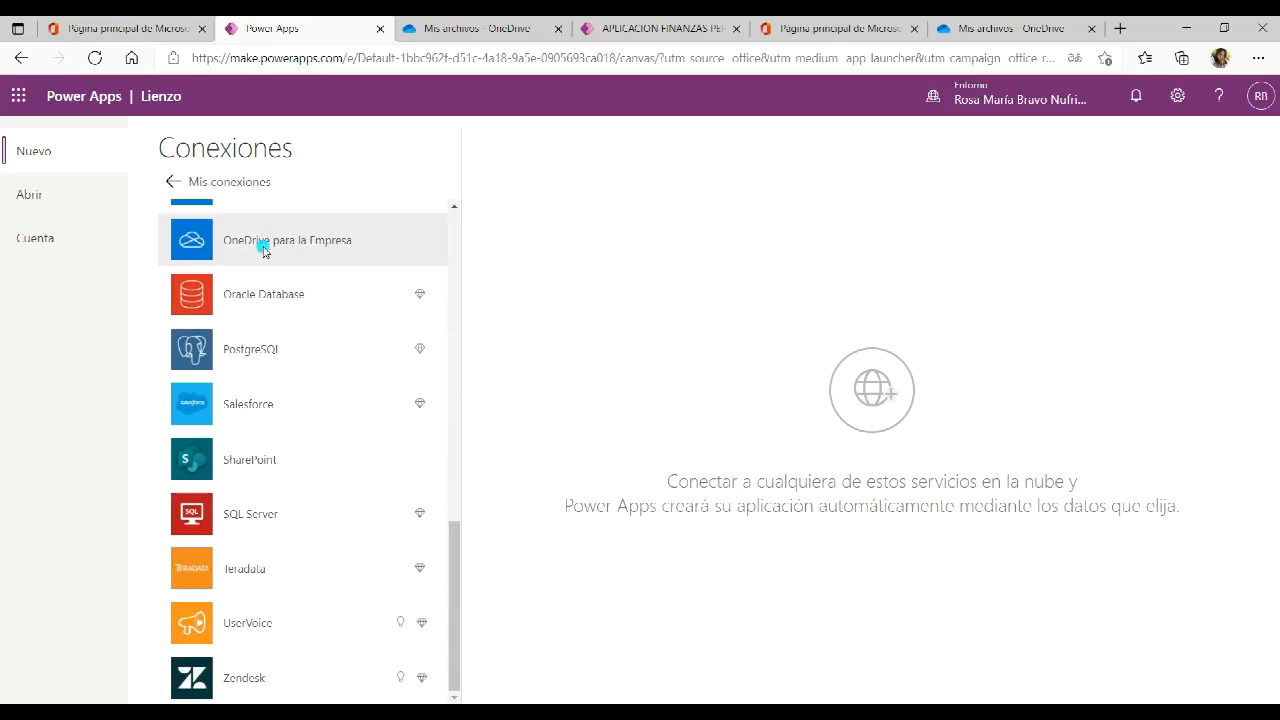
{"action": "scroll", "coordinate": [265, 250], "scroll_direction": "up", "scroll_amount": 1}
{"action": "scroll", "coordinate": [265, 250], "scroll_direction": "up", "scroll_amount": 8}
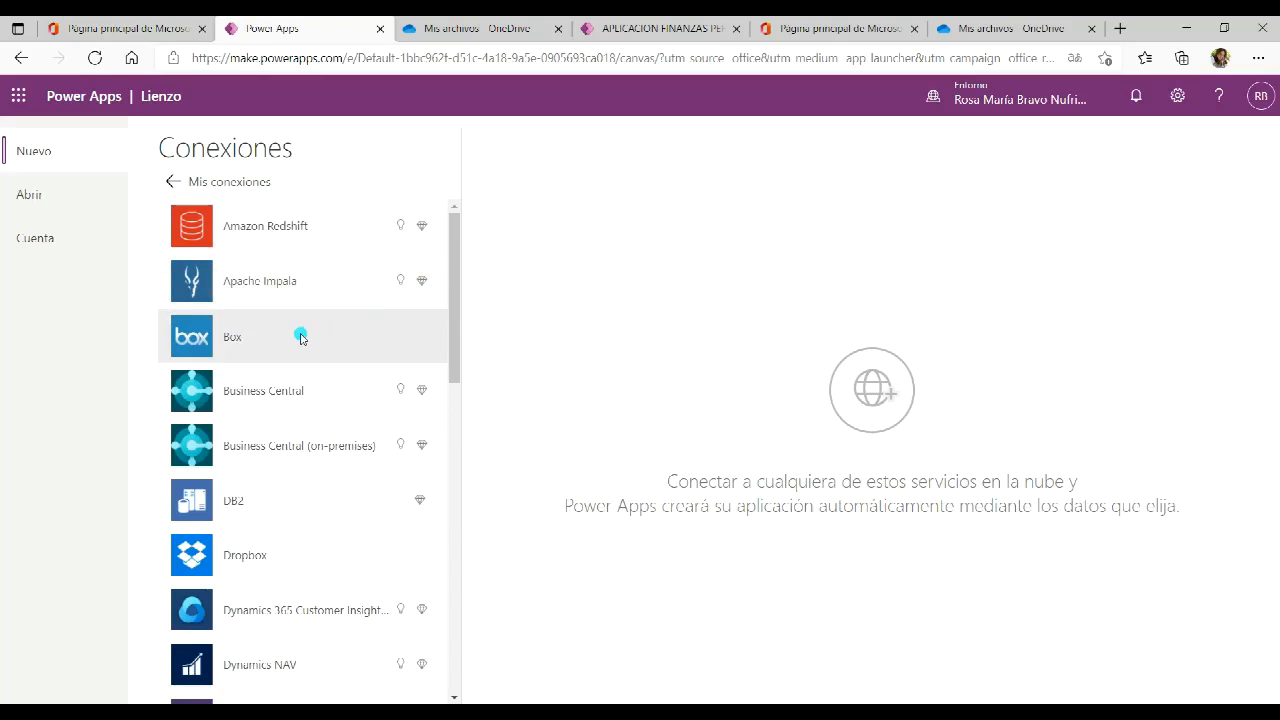
{"action": "scroll", "coordinate": [300, 333], "scroll_direction": "down", "scroll_amount": 2}
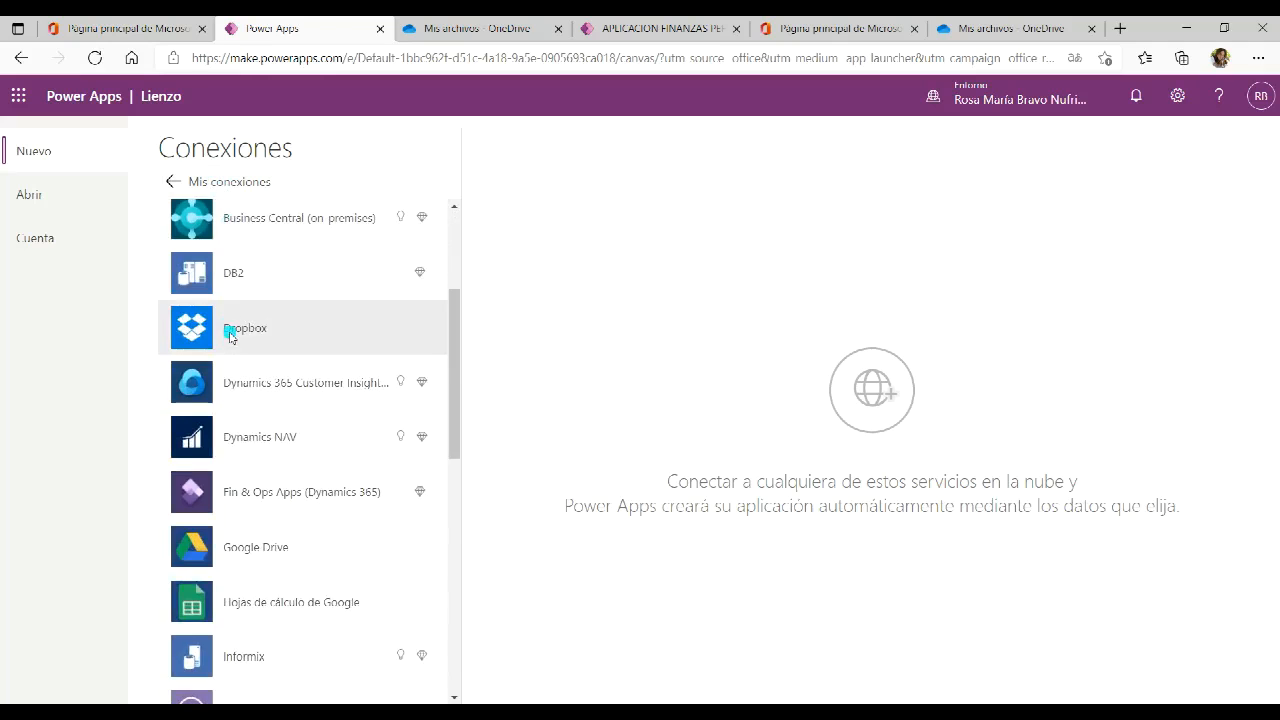
{"action": "scroll", "coordinate": [229, 335], "scroll_direction": "down", "scroll_amount": 3}
{"action": "scroll", "coordinate": [229, 338], "scroll_direction": "down", "scroll_amount": 2}
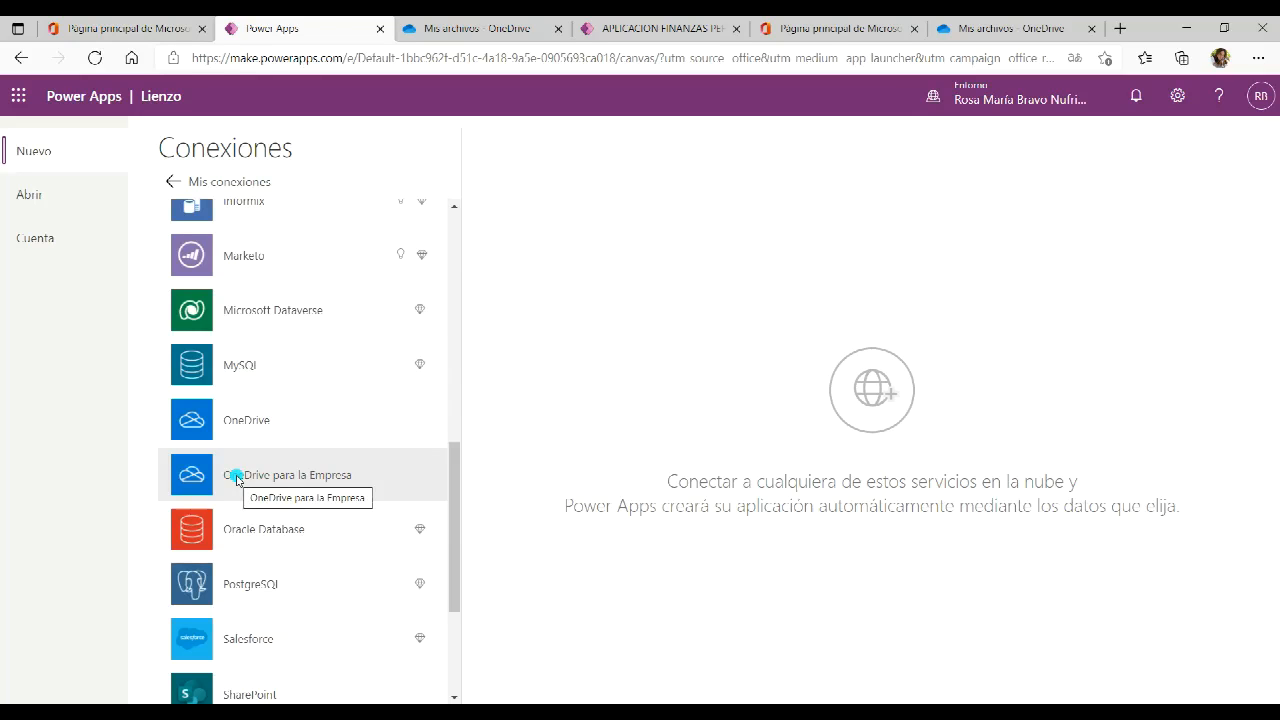
{"action": "scroll", "coordinate": [235, 475], "scroll_direction": "down", "scroll_amount": 2}
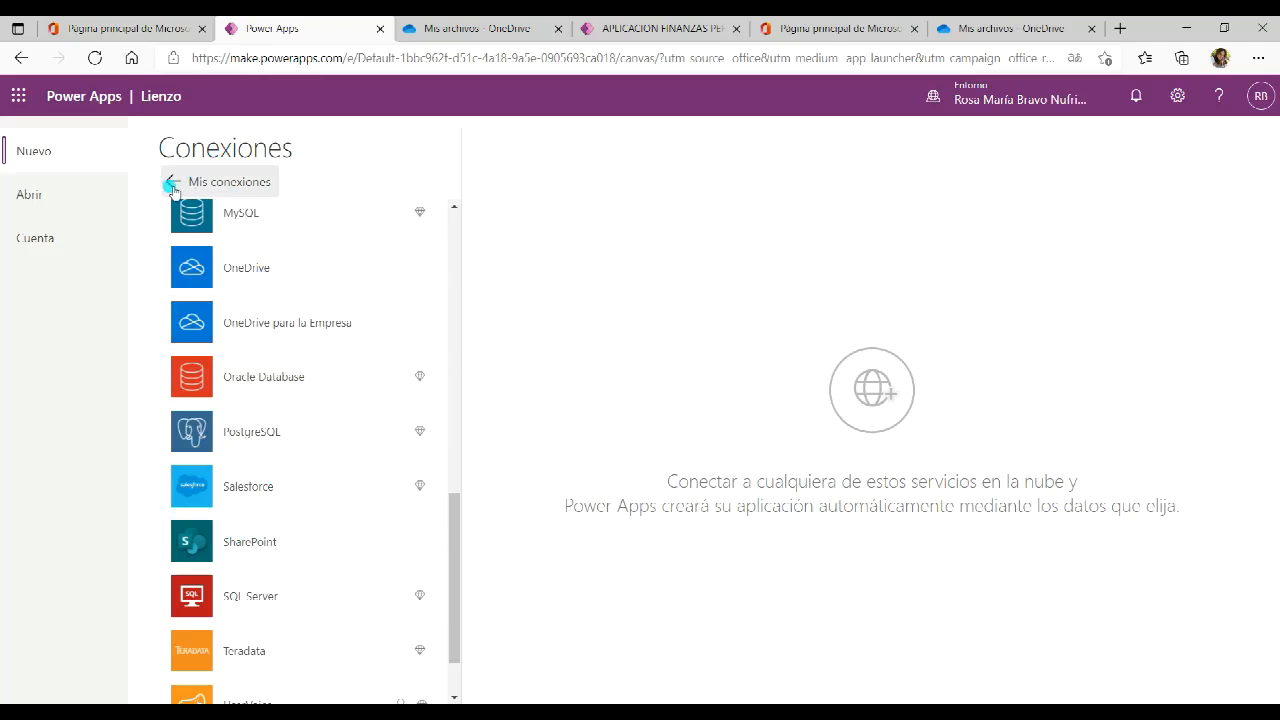
{"action": "scroll", "coordinate": [286, 266], "scroll_direction": "up", "scroll_amount": 10}
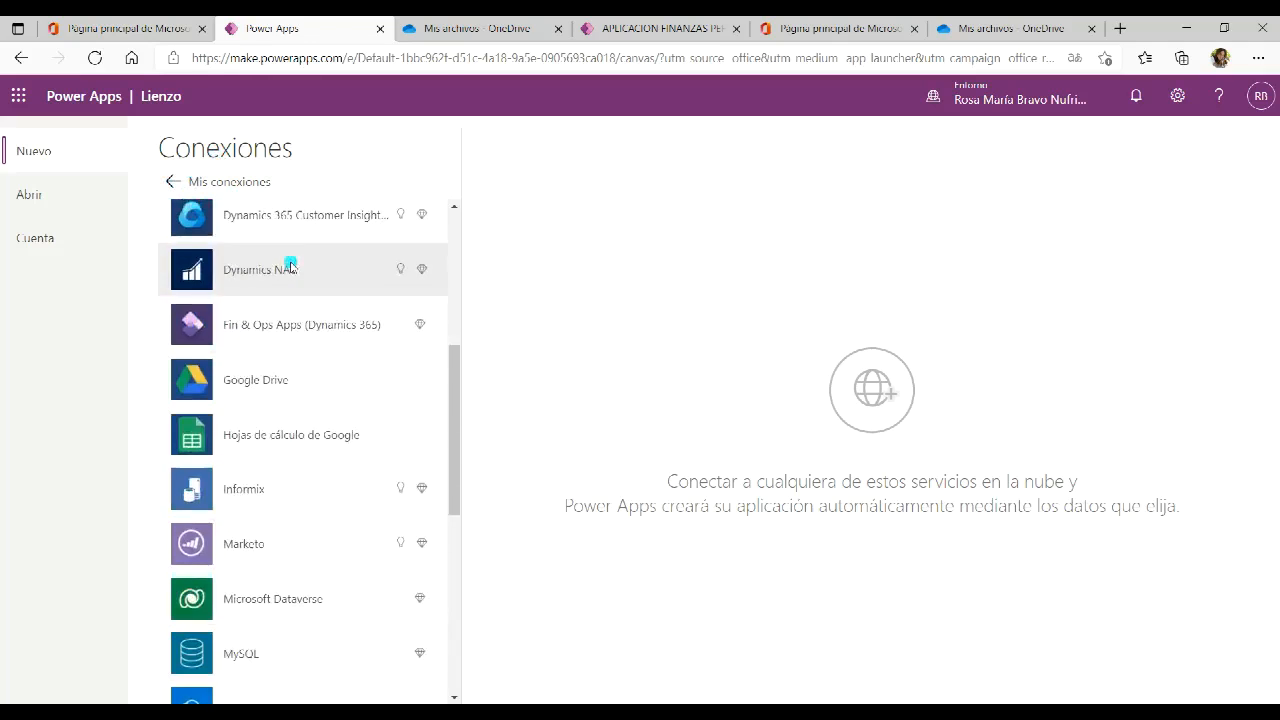
Generate an app from the DETALLE_INFO table in DATOS VIDEO 125 DETALLE GASTOS e INGRESOS.xlsx through the existing OneDrive para la Empresa connection, and skip the welcome message
{"action": "left_click", "coordinate": [173, 181]}
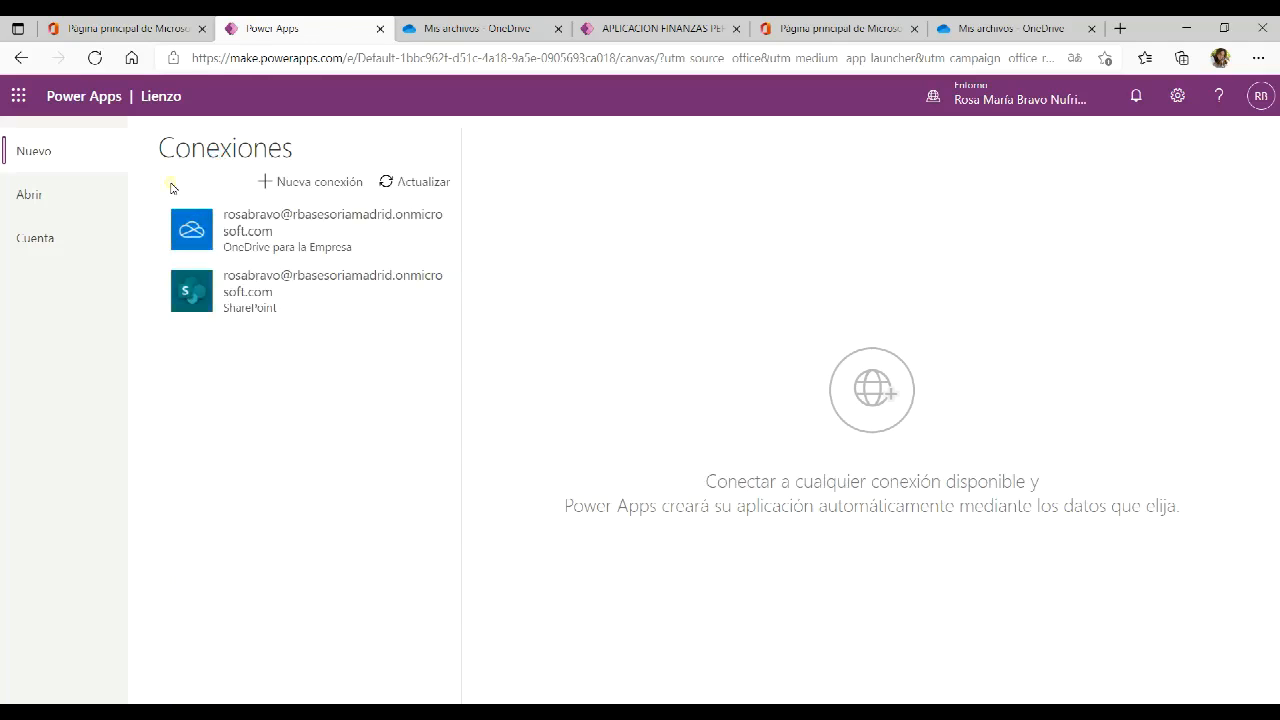
{"action": "left_click", "coordinate": [257, 222]}
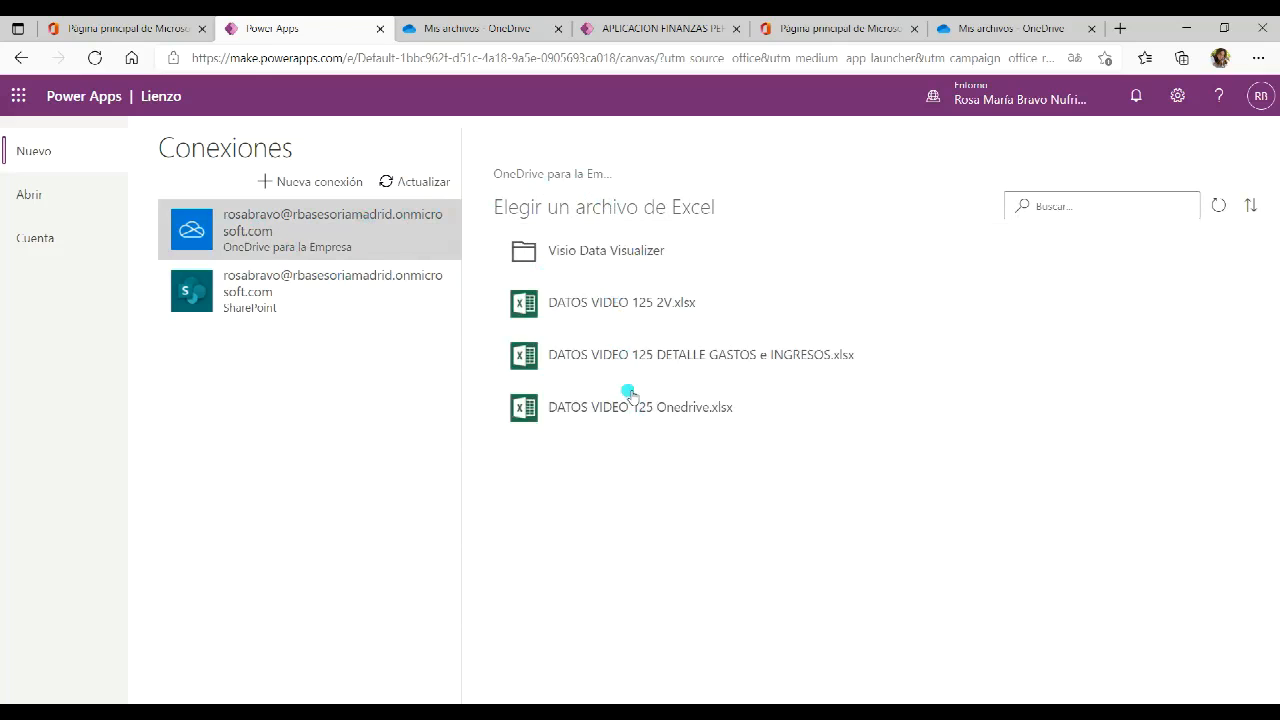
{"action": "left_click", "coordinate": [680, 356]}
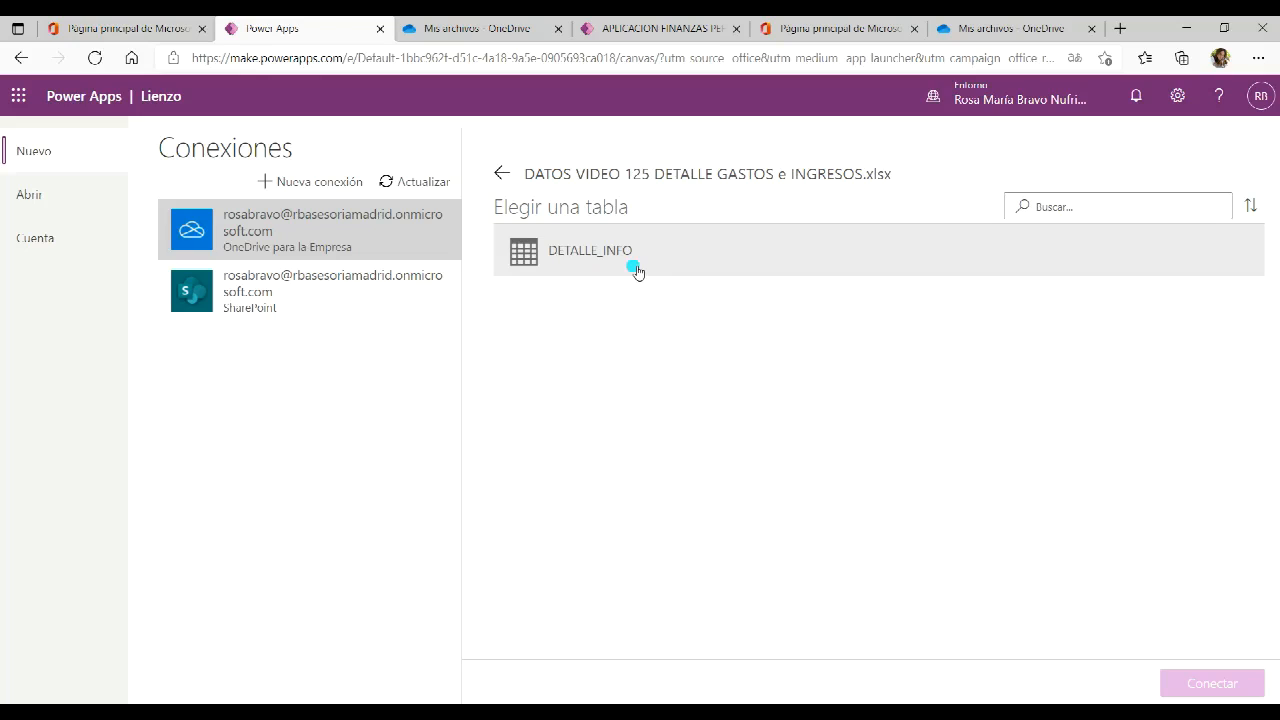
{"action": "left_click", "coordinate": [587, 257]}
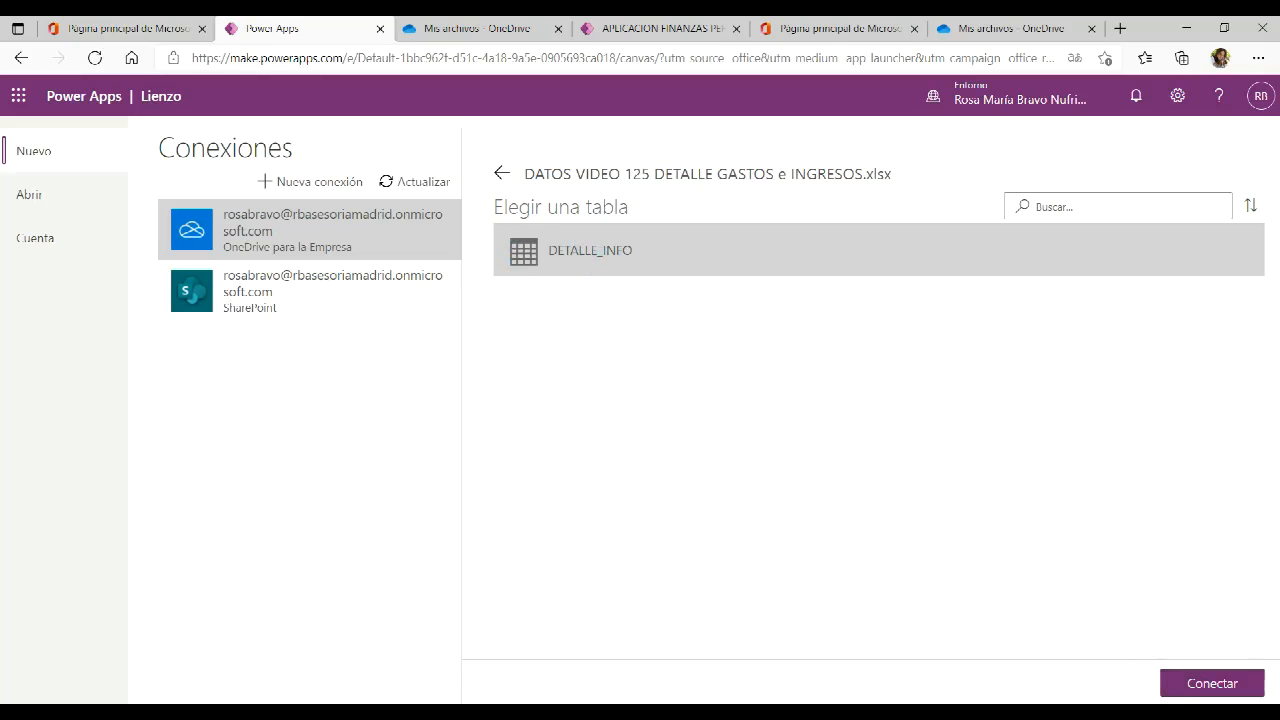
{"action": "left_click", "coordinate": [1252, 682]}
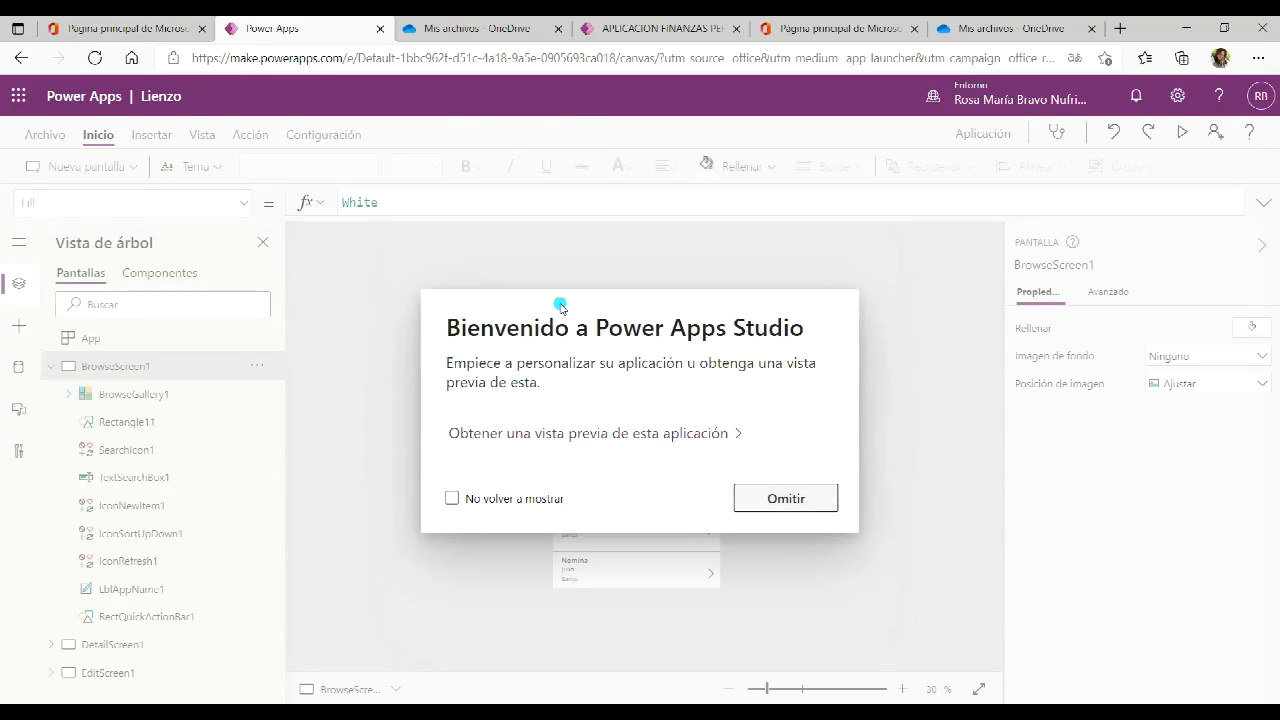
{"action": "left_click", "coordinate": [768, 512]}
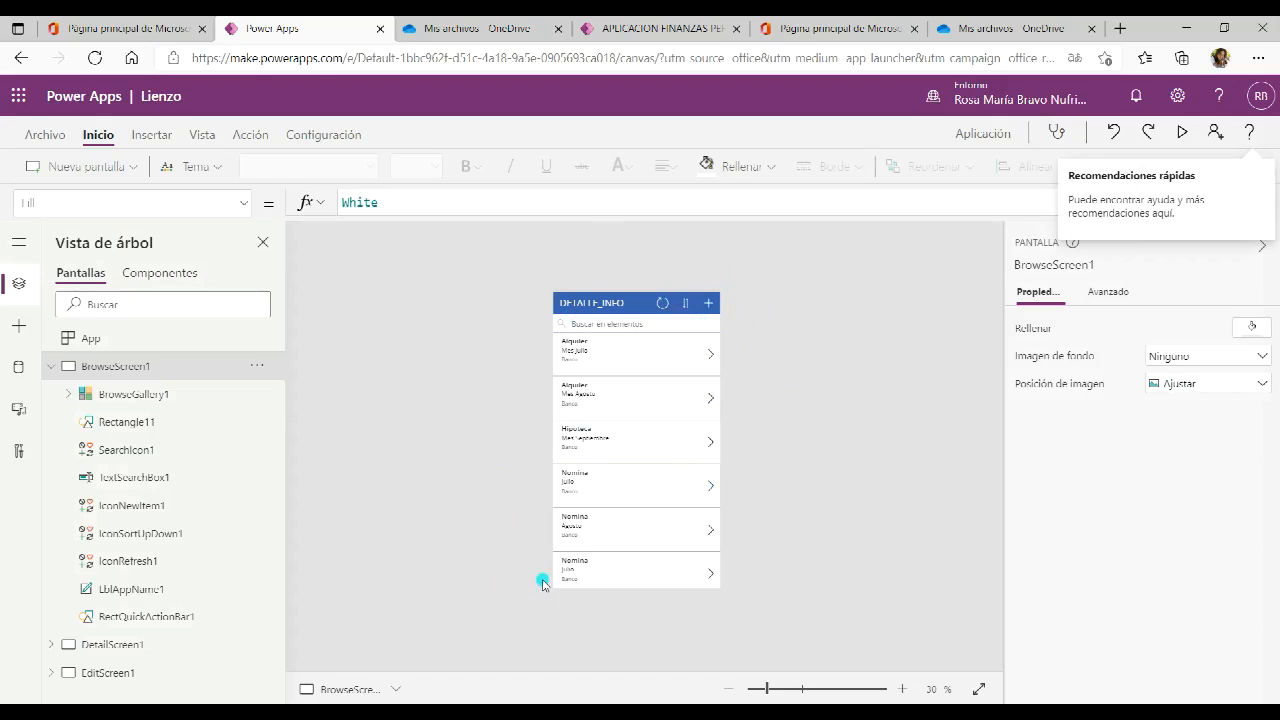
Collapse the BrowseScreen1 elements in the screen tree and review the available insert, view and action commands
{"action": "left_click", "coordinate": [52, 367]}
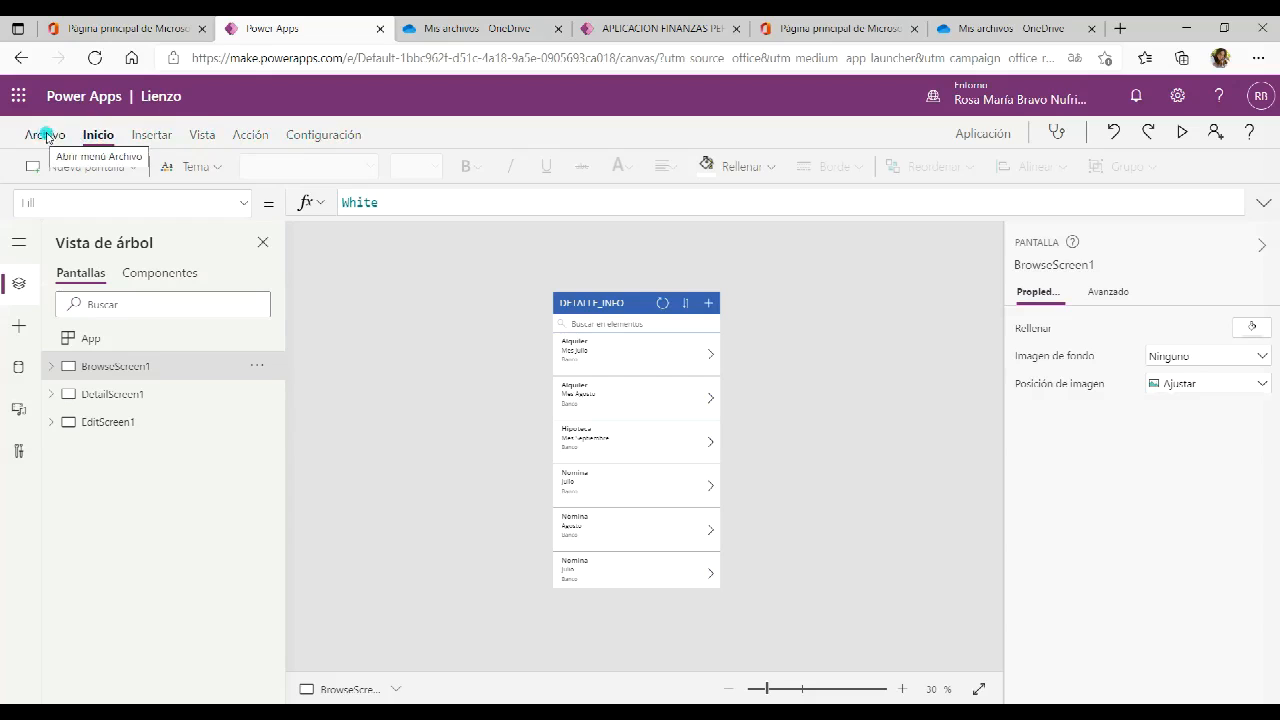
{"action": "left_click", "coordinate": [149, 136]}
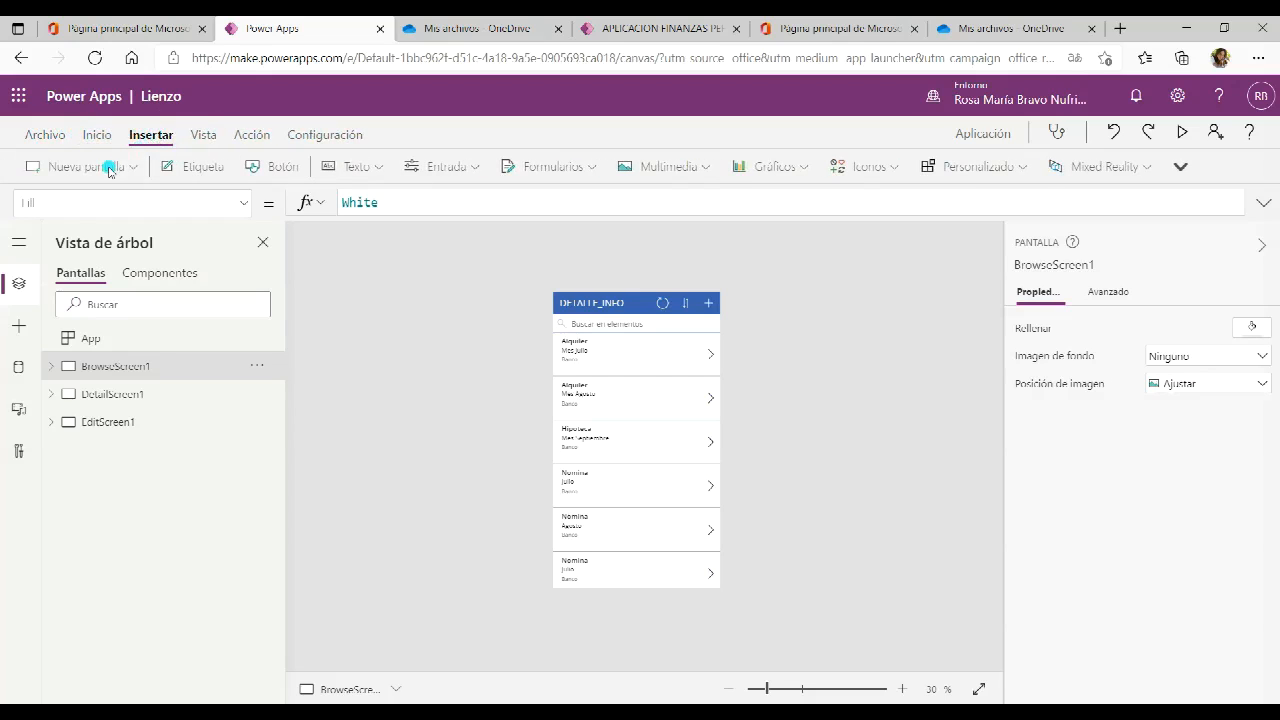
{"action": "left_click", "coordinate": [205, 134]}
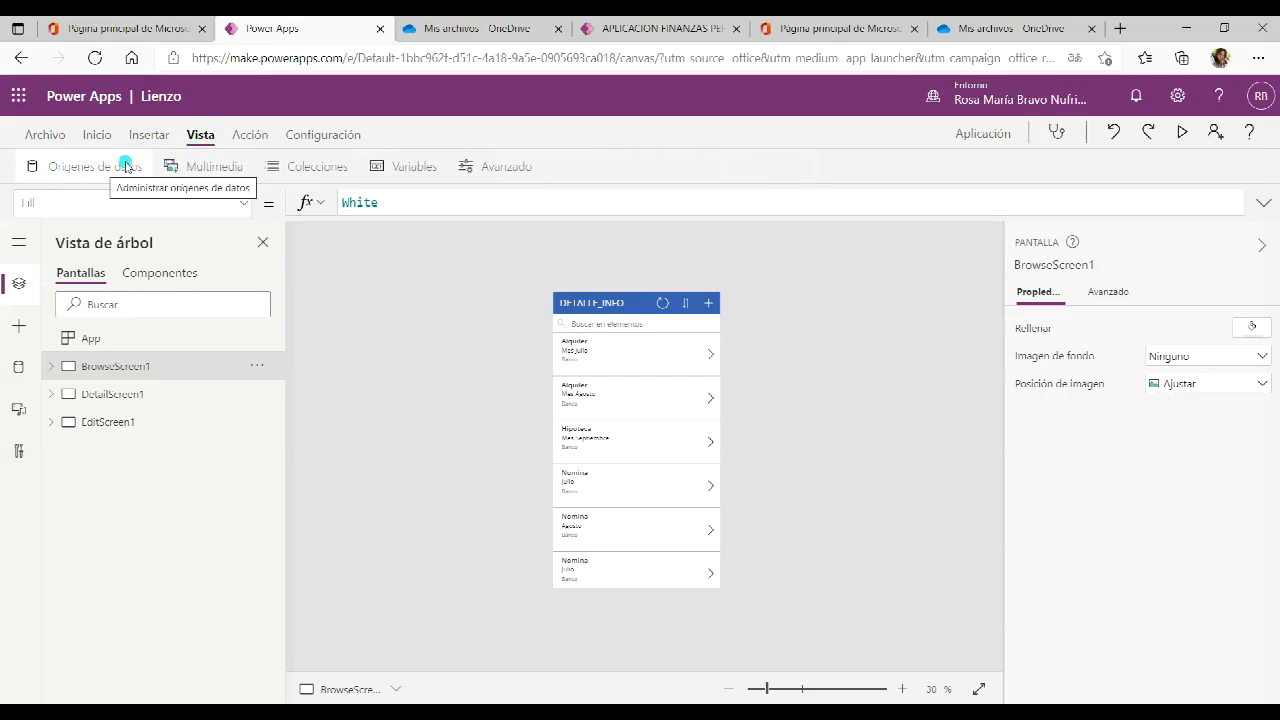
{"action": "left_click", "coordinate": [247, 135]}
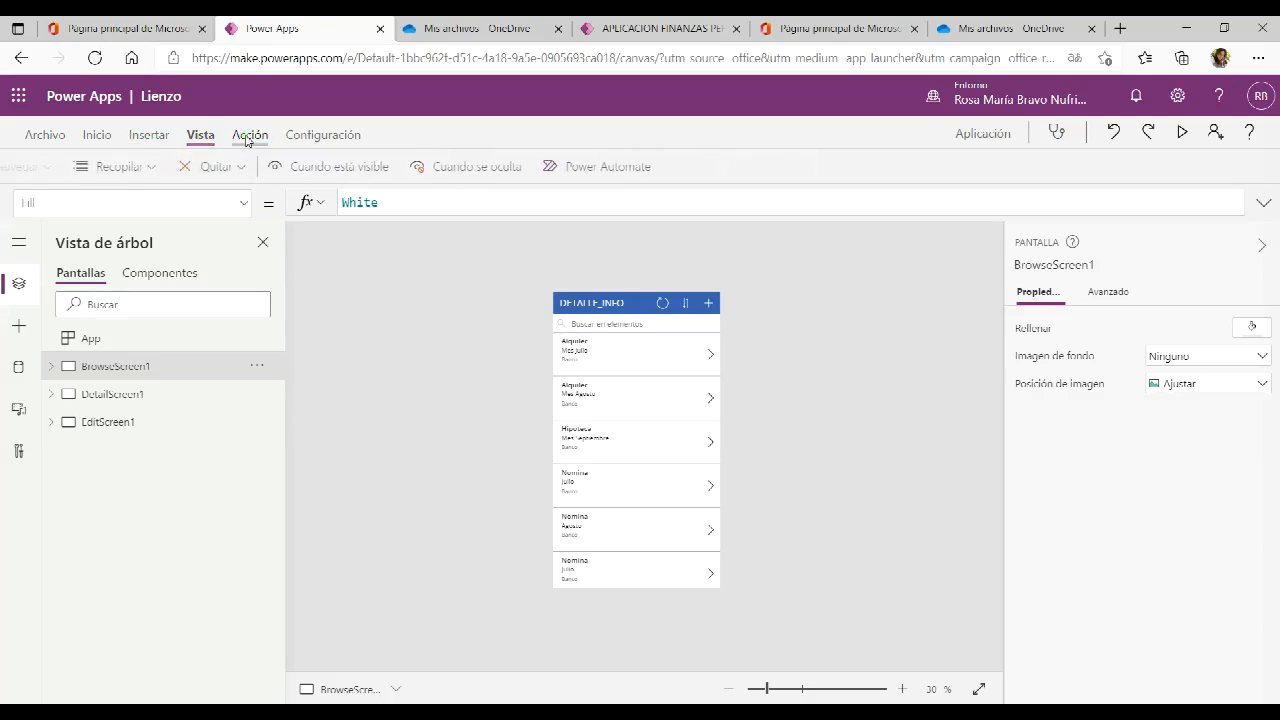
In the app's general settings, set the name to APP GASTOS FAMILIA and the description to "App para introducir información de gastos e ingresos familiares"
{"action": "left_click", "coordinate": [308, 137]}
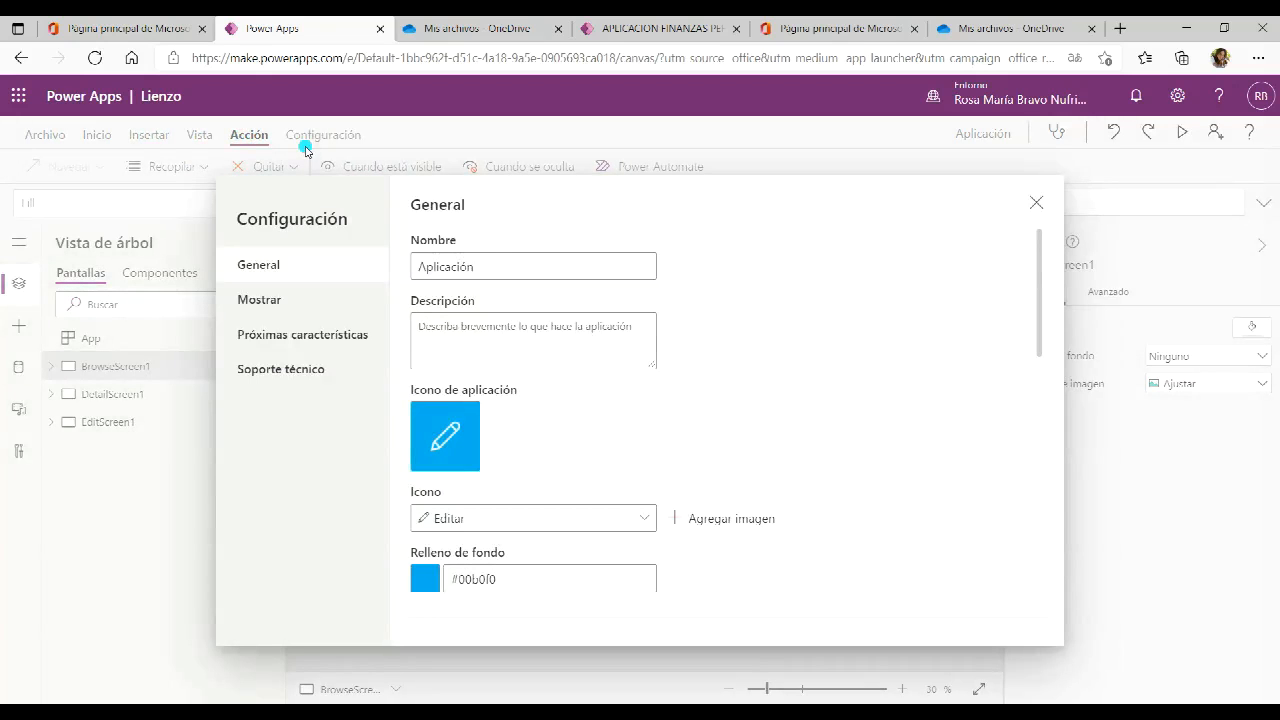
{"action": "left_click", "coordinate": [412, 257]}
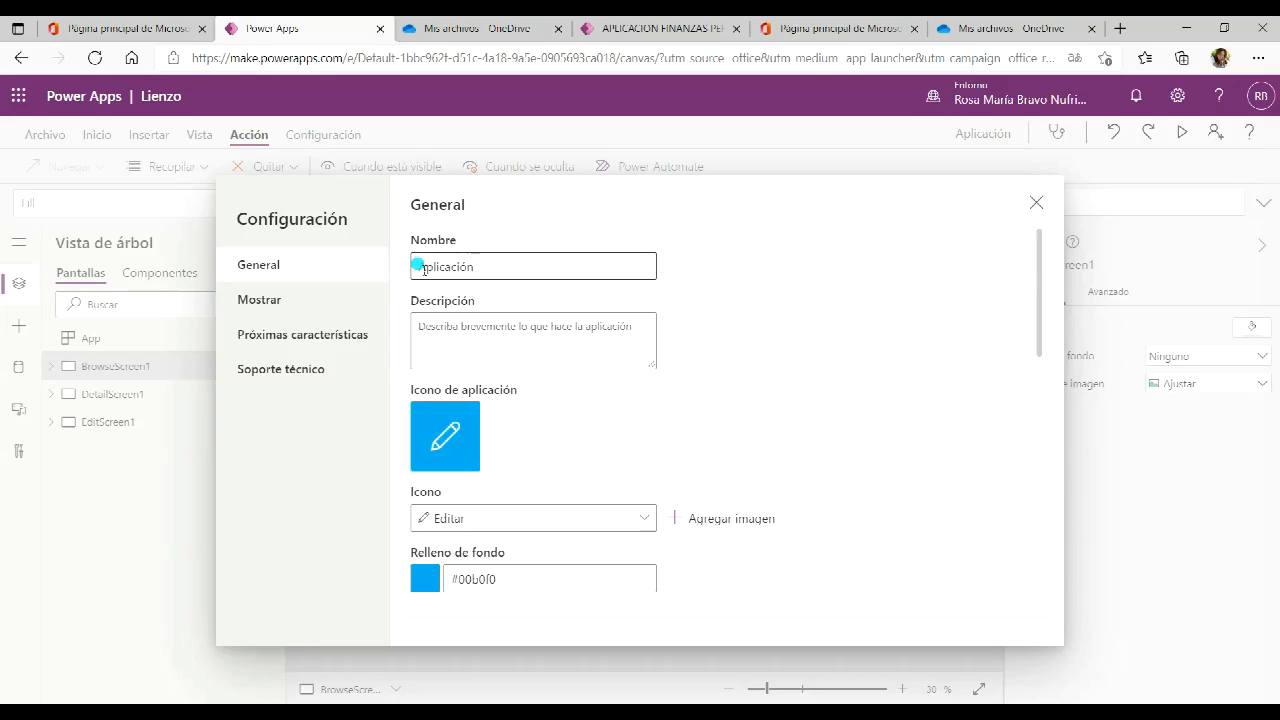
{"action": "left_click", "coordinate": [437, 381]}
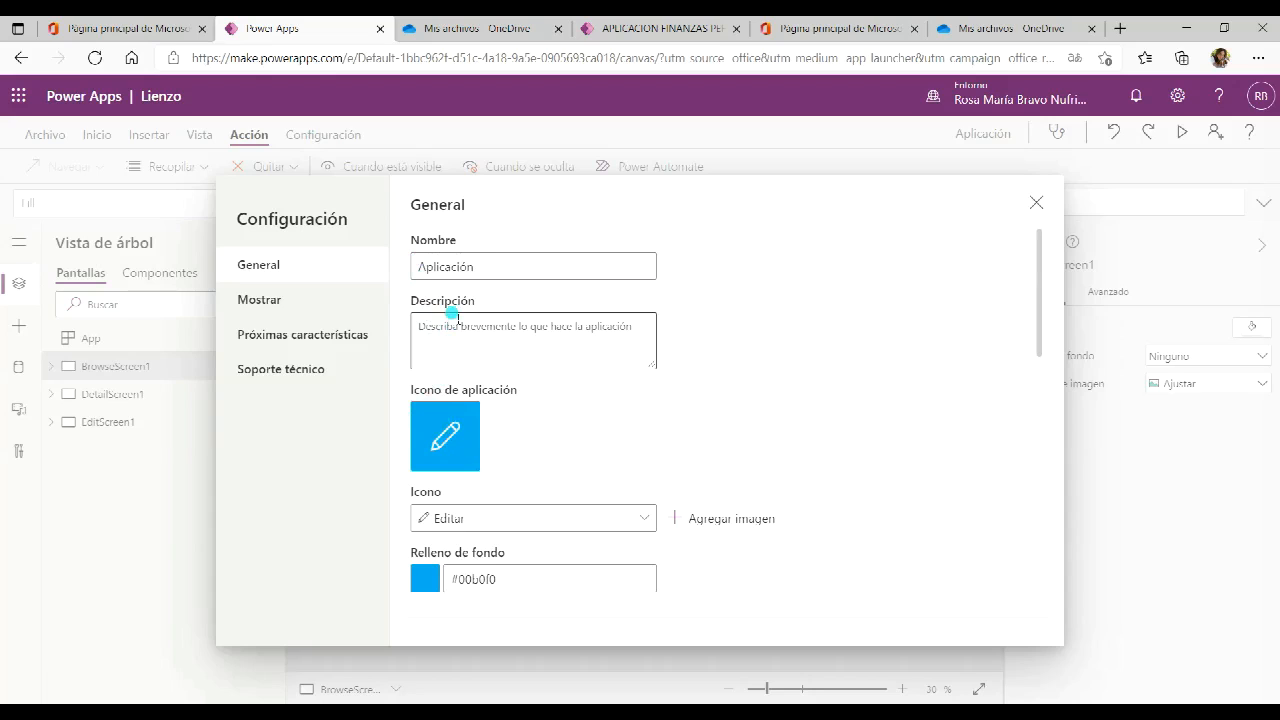
{"action": "key", "text": "BackSpace"}
{"action": "key", "text": "BackSpace"}
{"action": "key", "text": "BackSpace"}
{"action": "key", "text": "BackSpace"}
{"action": "key", "text": "BackSpace"}
{"action": "key", "text": "BackSpace"}
{"action": "key", "text": "BackSpace"}
{"action": "key", "text": "BackSpace"}
{"action": "type", "text": "APP"}
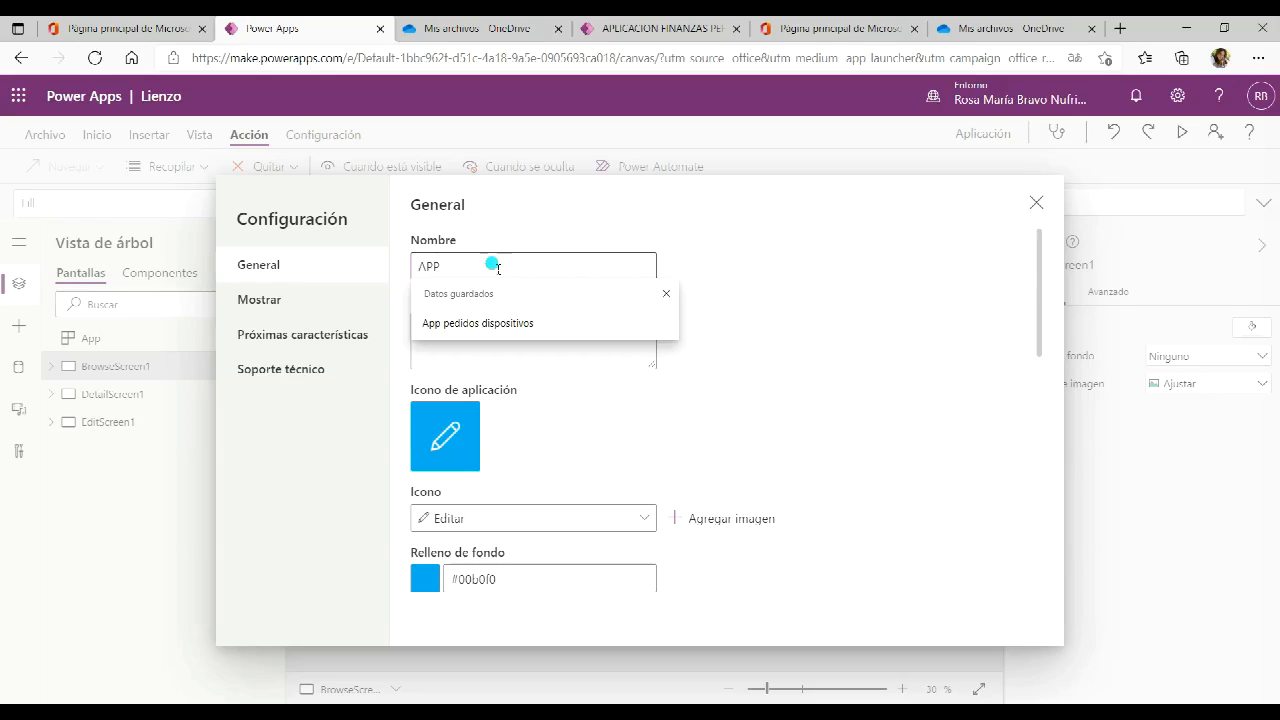
{"action": "type", "text": " GASTOS"}
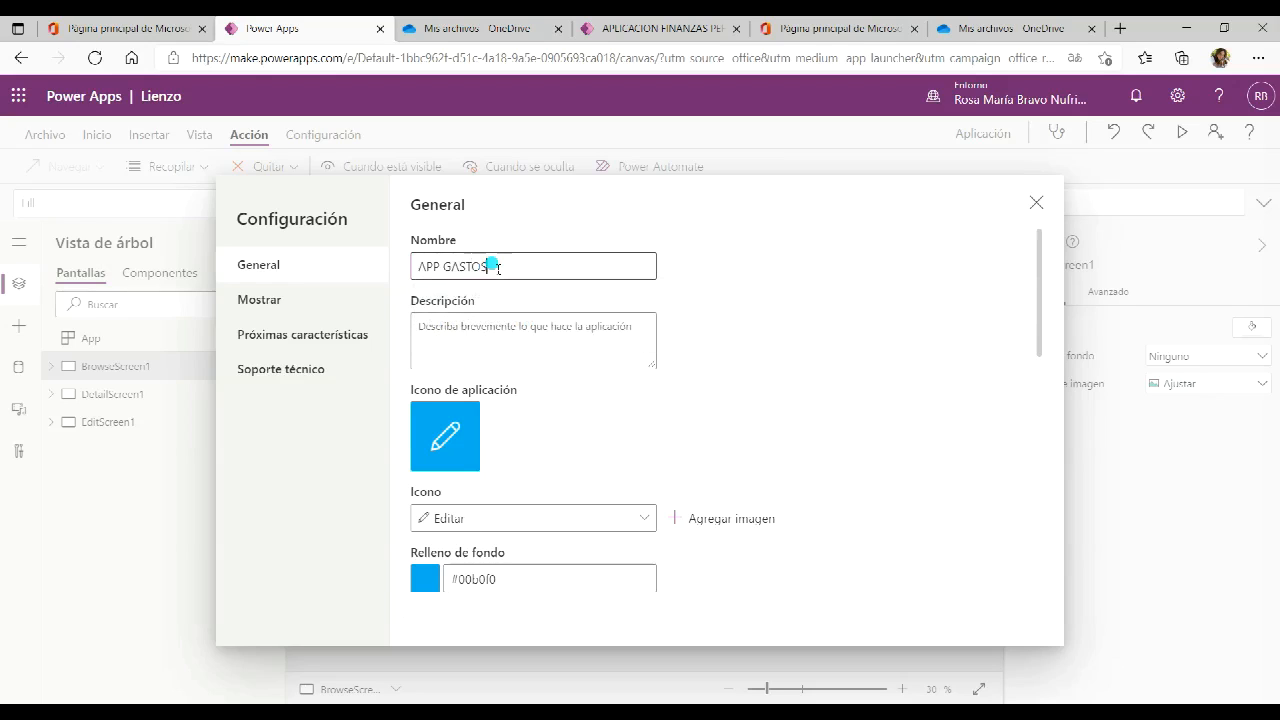
{"action": "left_click", "coordinate": [460, 328]}
{"action": "type", "text": "A"}
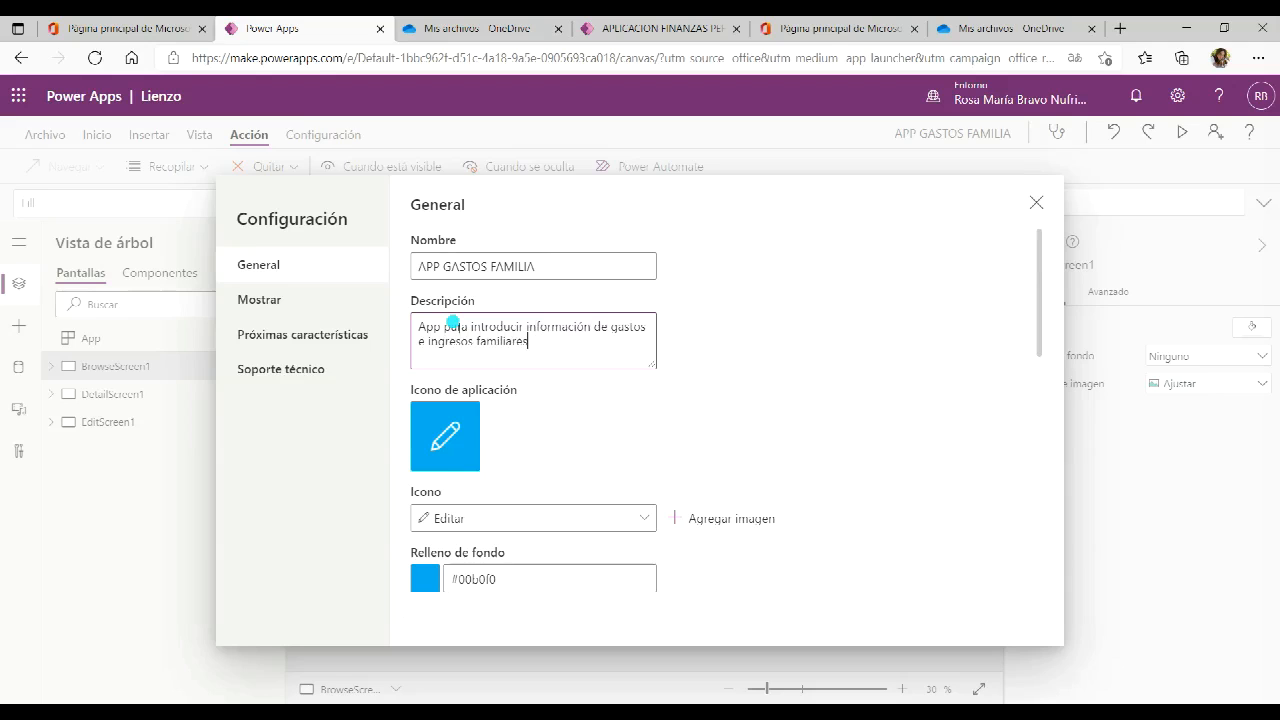
Choose the laughing face "Cara riéndose" as the app's icon
{"action": "left_click", "coordinate": [644, 518]}
{"action": "scroll", "coordinate": [525, 370], "scroll_direction": "down", "scroll_amount": 2}
{"action": "scroll", "coordinate": [517, 362], "scroll_direction": "down", "scroll_amount": 6}
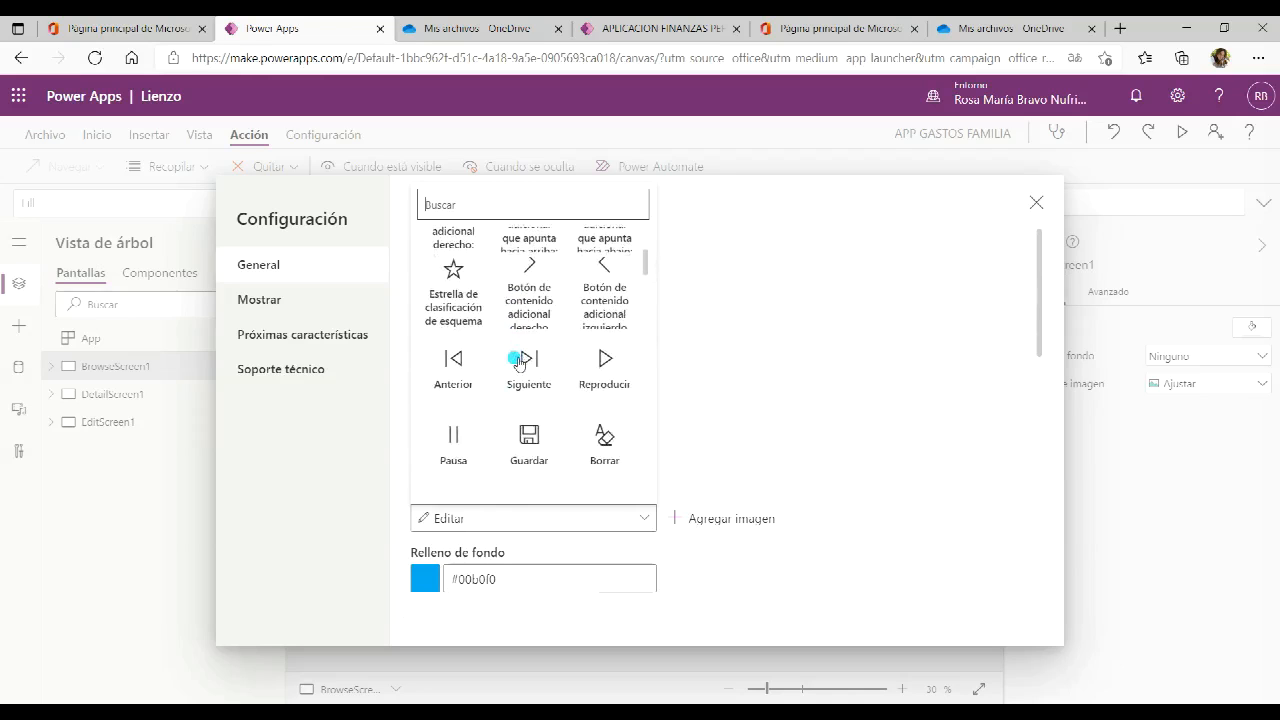
{"action": "scroll", "coordinate": [518, 363], "scroll_direction": "down", "scroll_amount": 3}
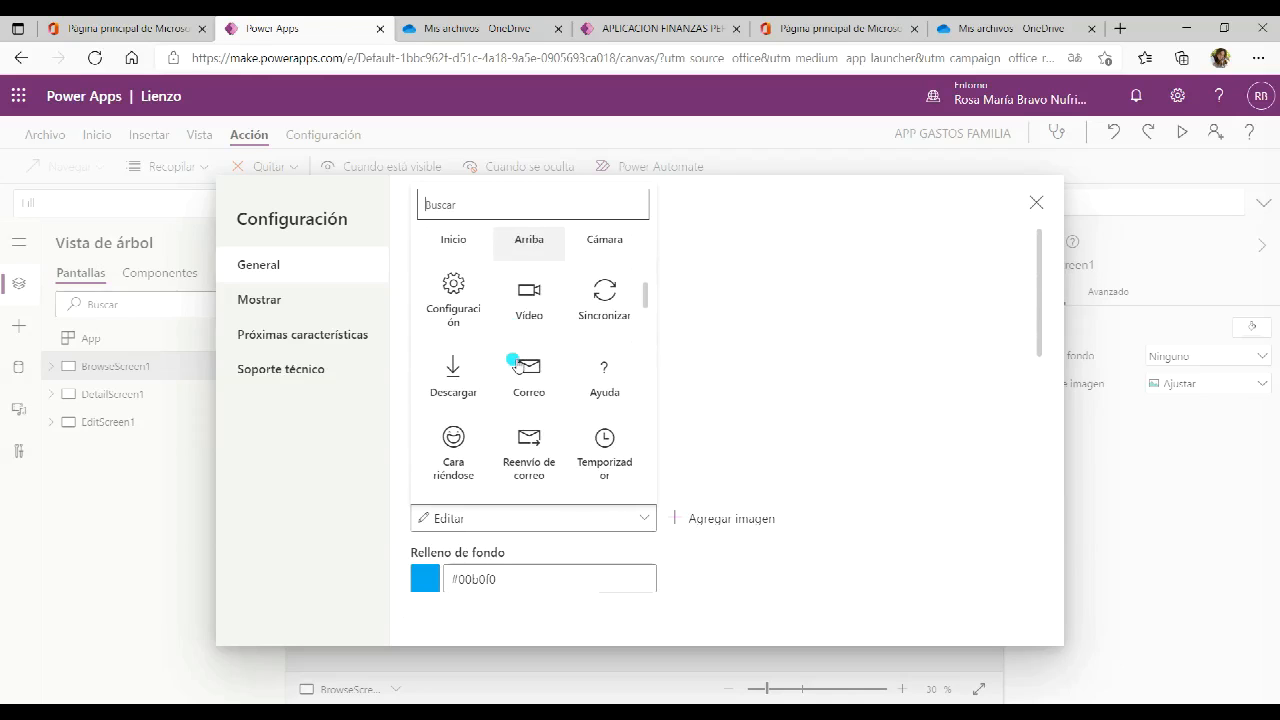
{"action": "left_click", "coordinate": [452, 447]}
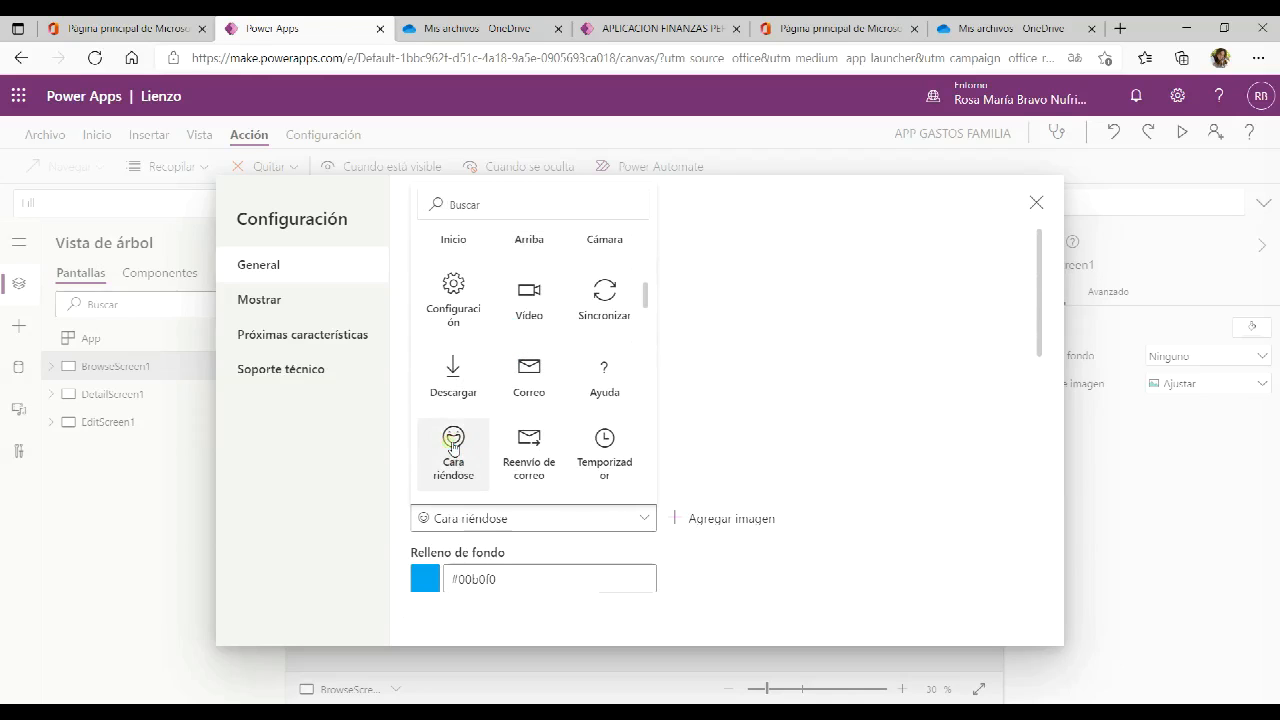
{"action": "left_click", "coordinate": [805, 425]}
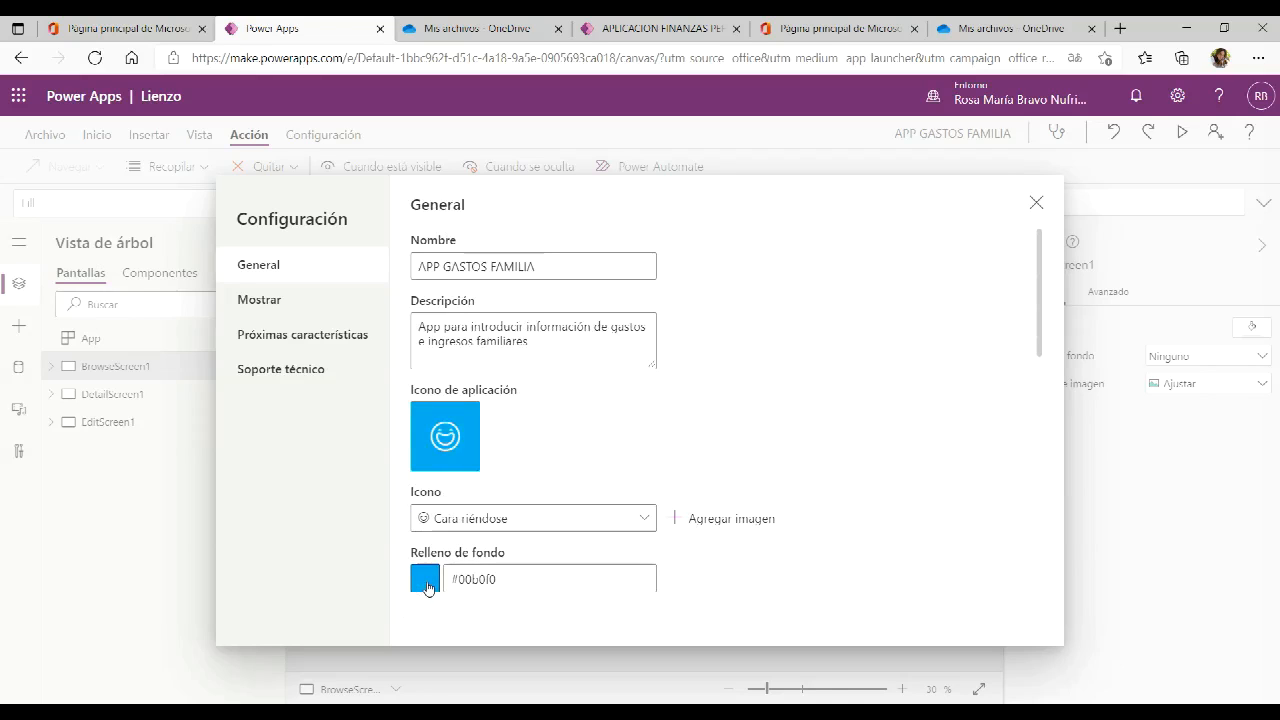
Set the background fill of the app icon to the light blue theme colour #cce7f6
{"action": "left_click", "coordinate": [427, 587]}
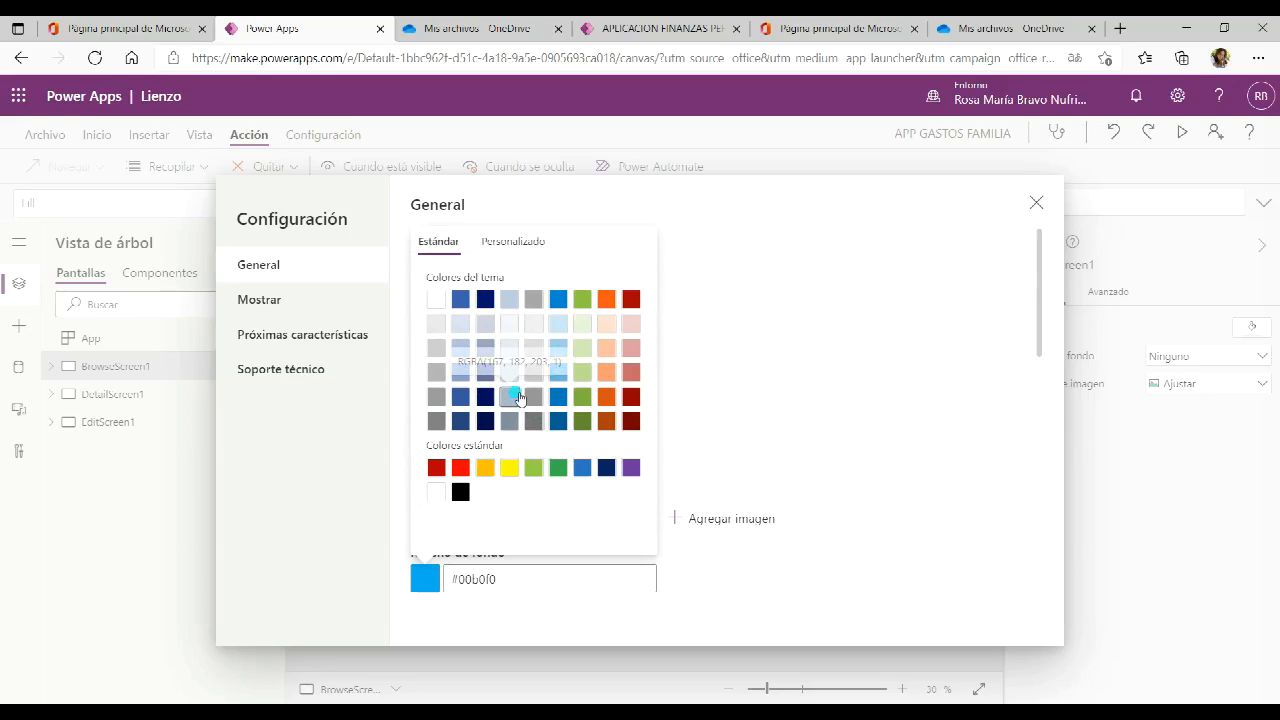
{"action": "left_click", "coordinate": [560, 324]}
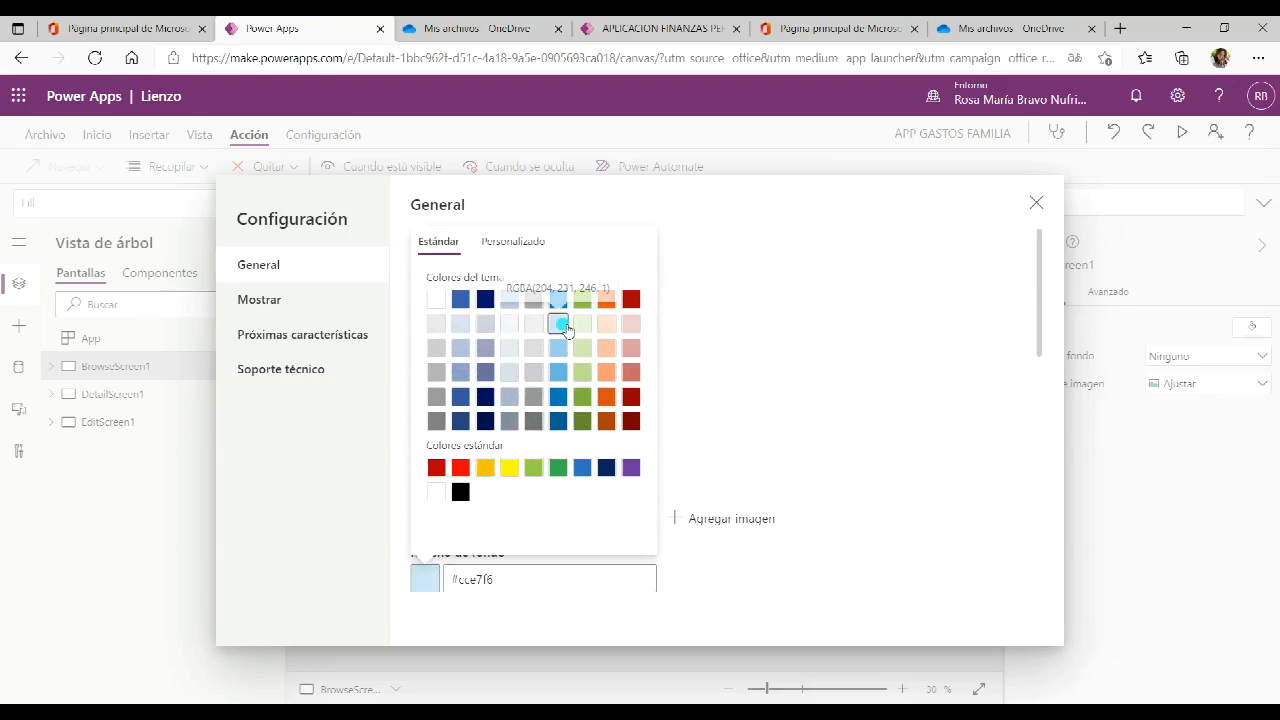
{"action": "left_click", "coordinate": [755, 377]}
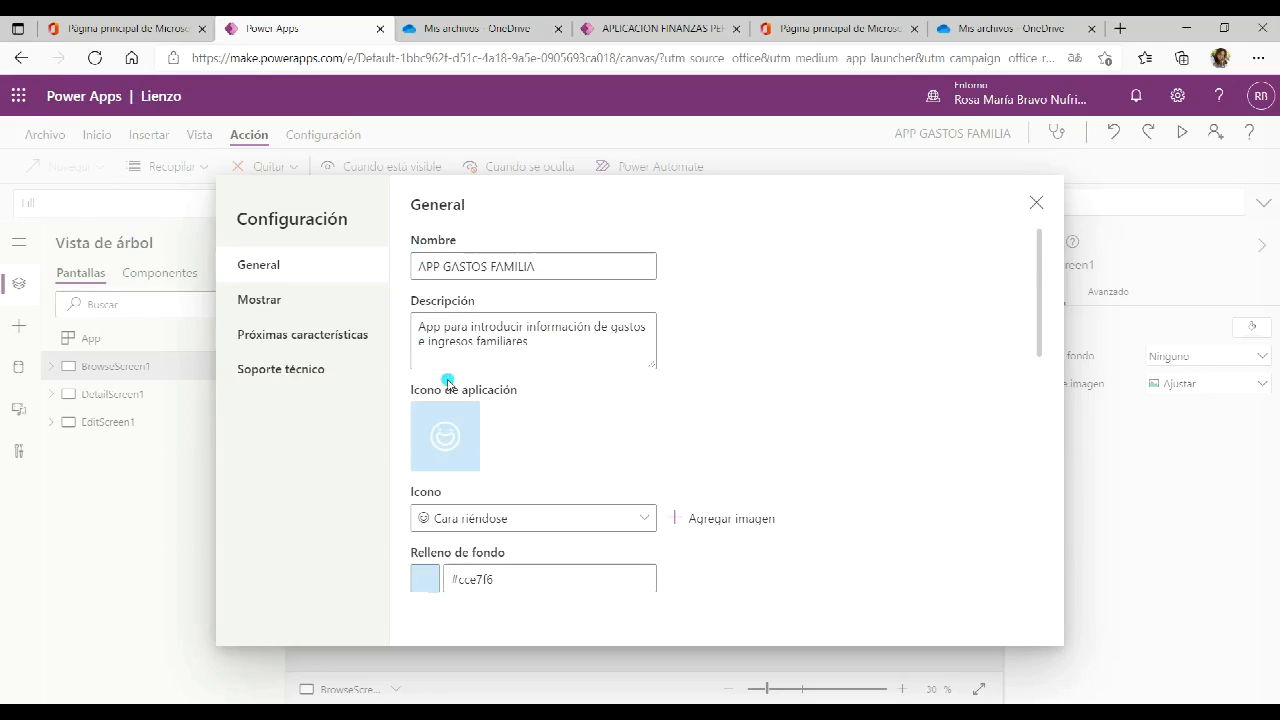
{"action": "scroll", "coordinate": [720, 508], "scroll_direction": "down", "scroll_amount": 1}
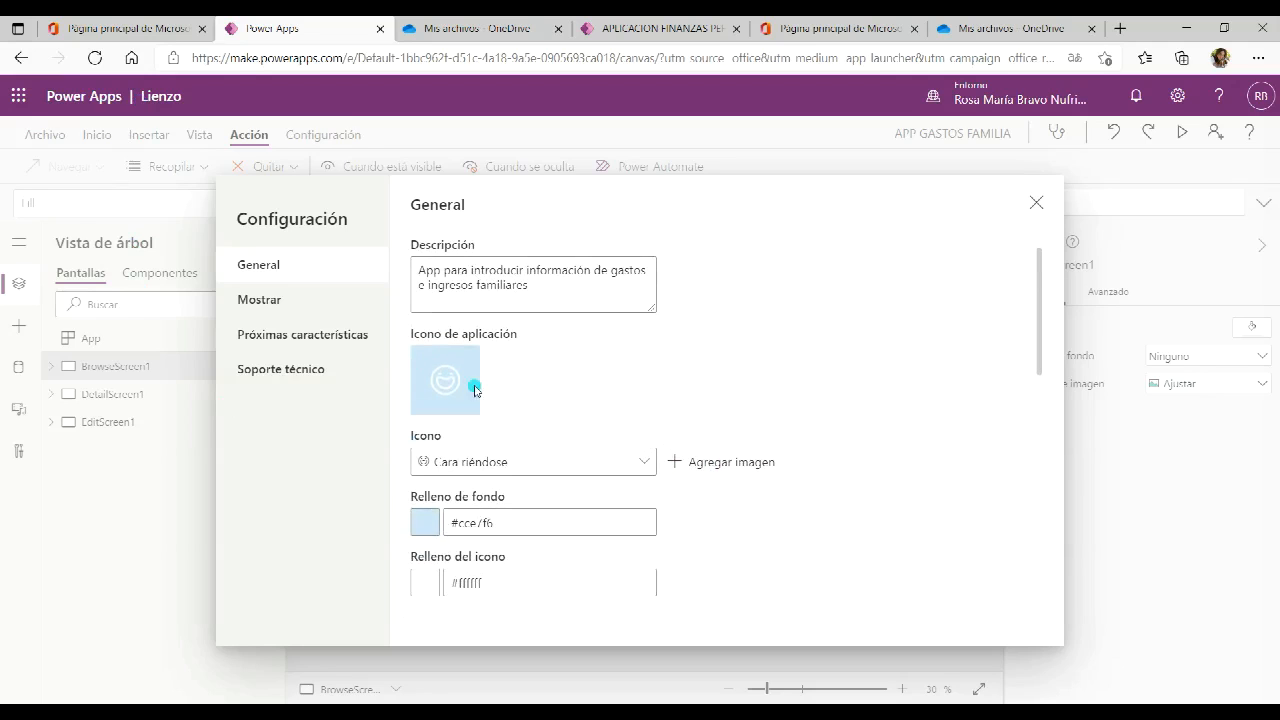
Examine the display settings for orientation, scaling to fit, aspect ratio and orientation lock, and close the settings
{"action": "left_click", "coordinate": [253, 303]}
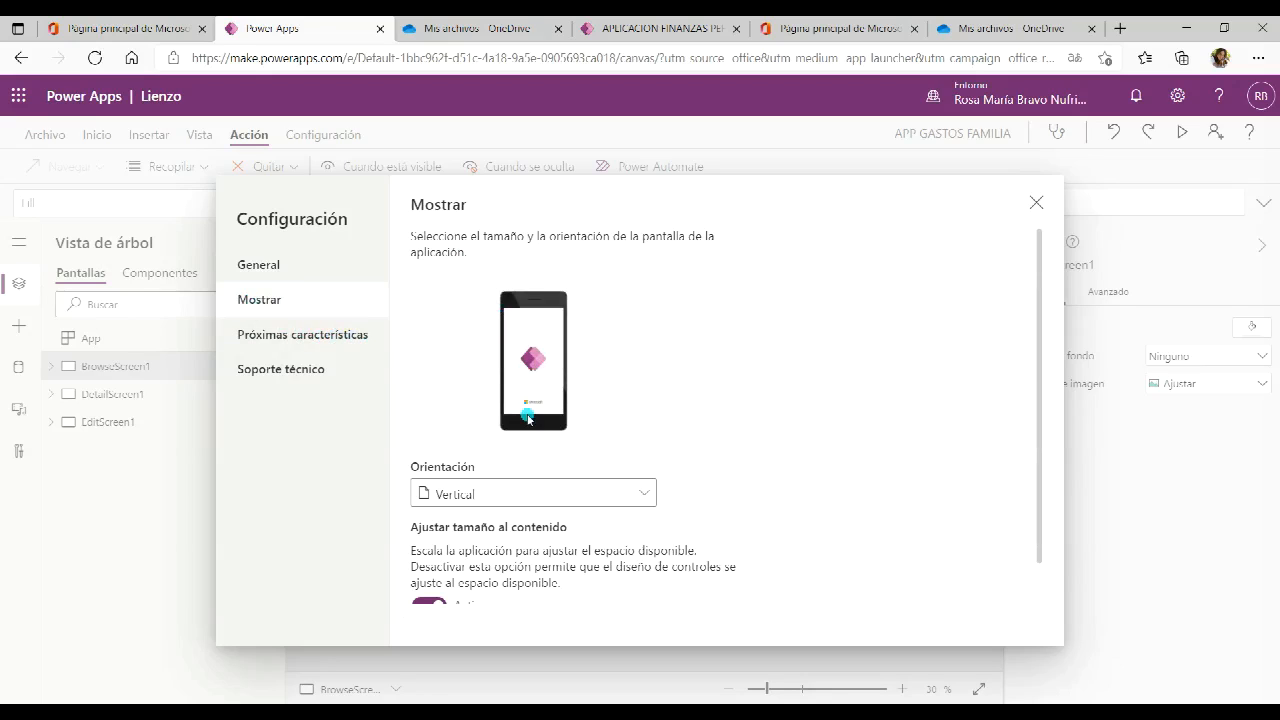
{"action": "scroll", "coordinate": [500, 488], "scroll_direction": "down", "scroll_amount": 2}
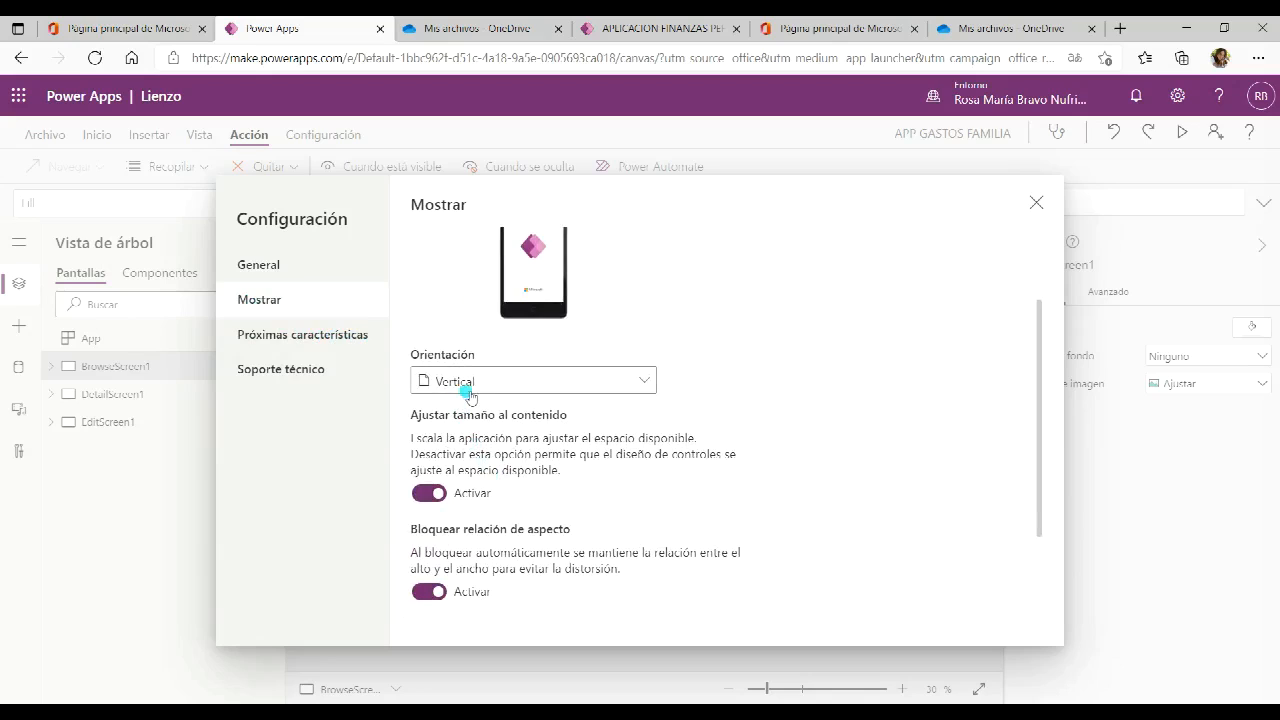
{"action": "left_click", "coordinate": [642, 379]}
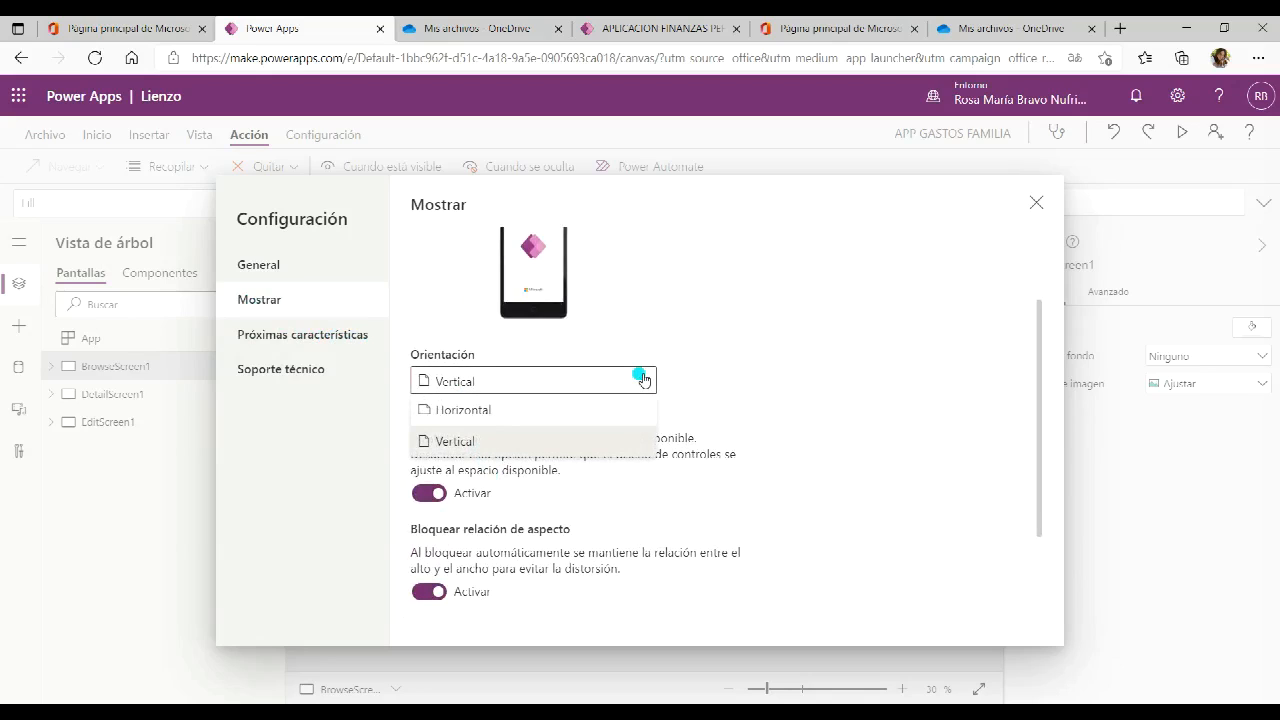
{"action": "left_click", "coordinate": [642, 379]}
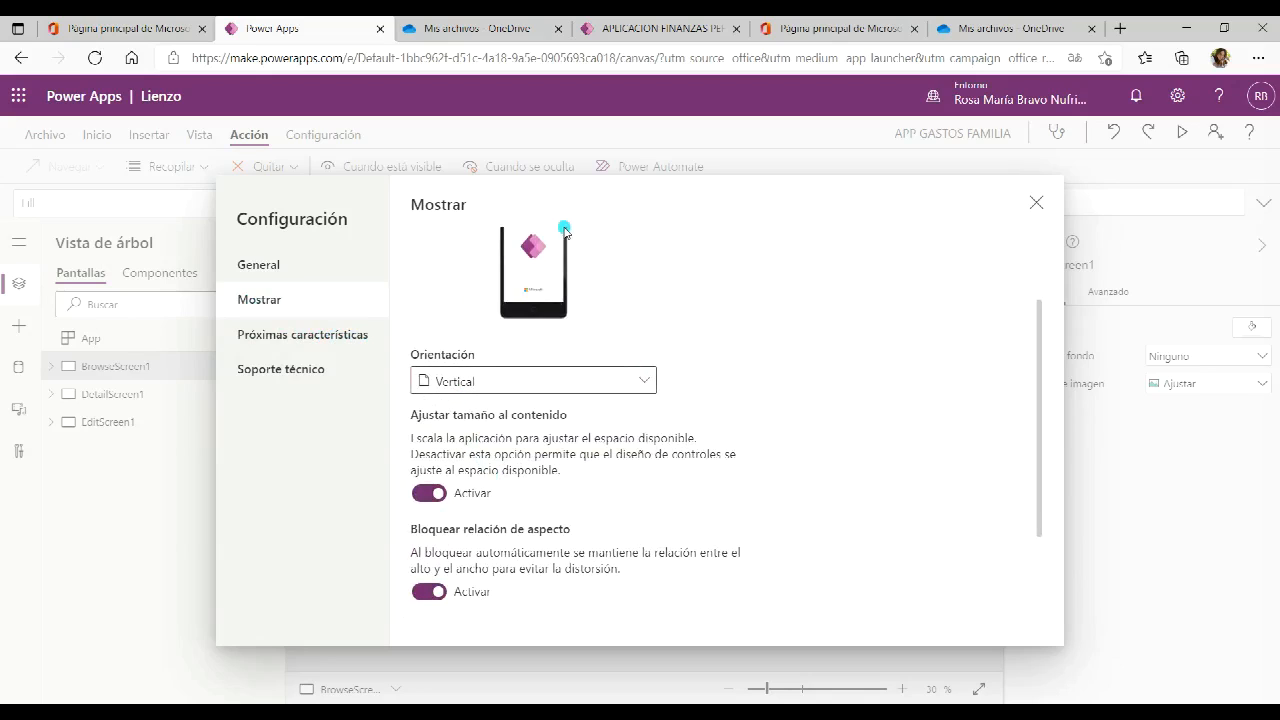
{"action": "scroll", "coordinate": [470, 400], "scroll_direction": "up", "scroll_amount": 2}
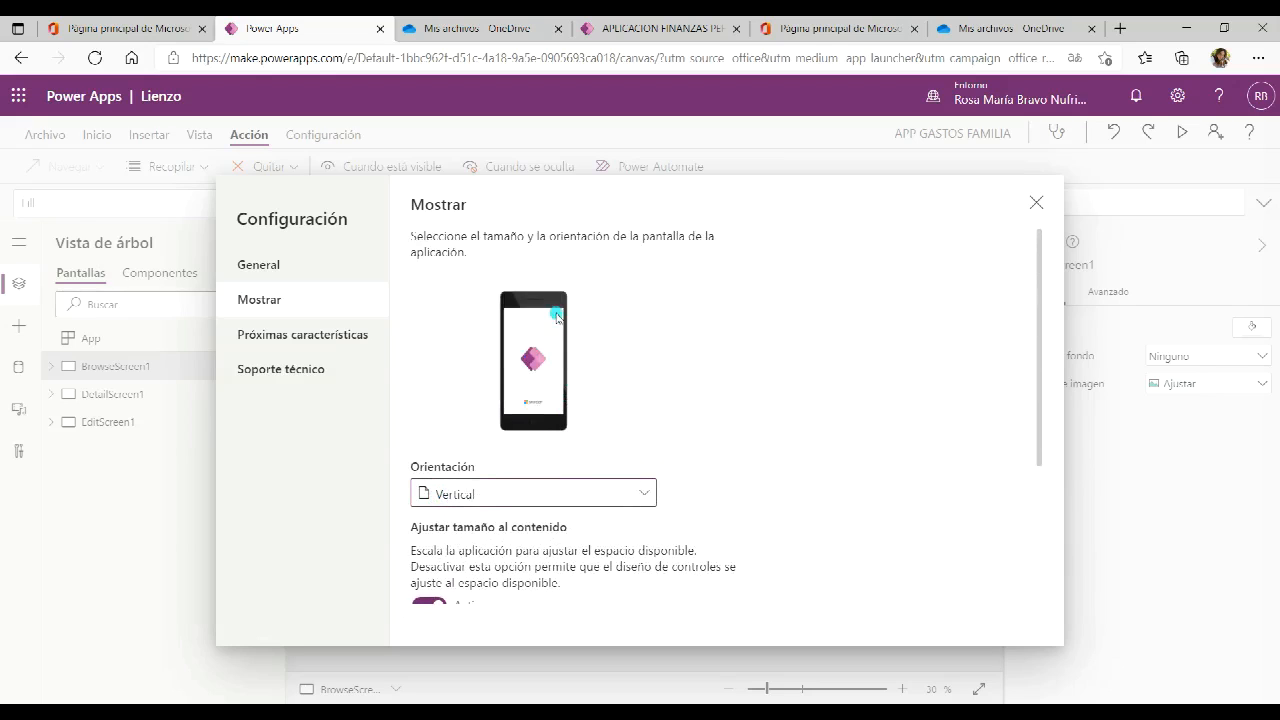
{"action": "left_click", "coordinate": [648, 494]}
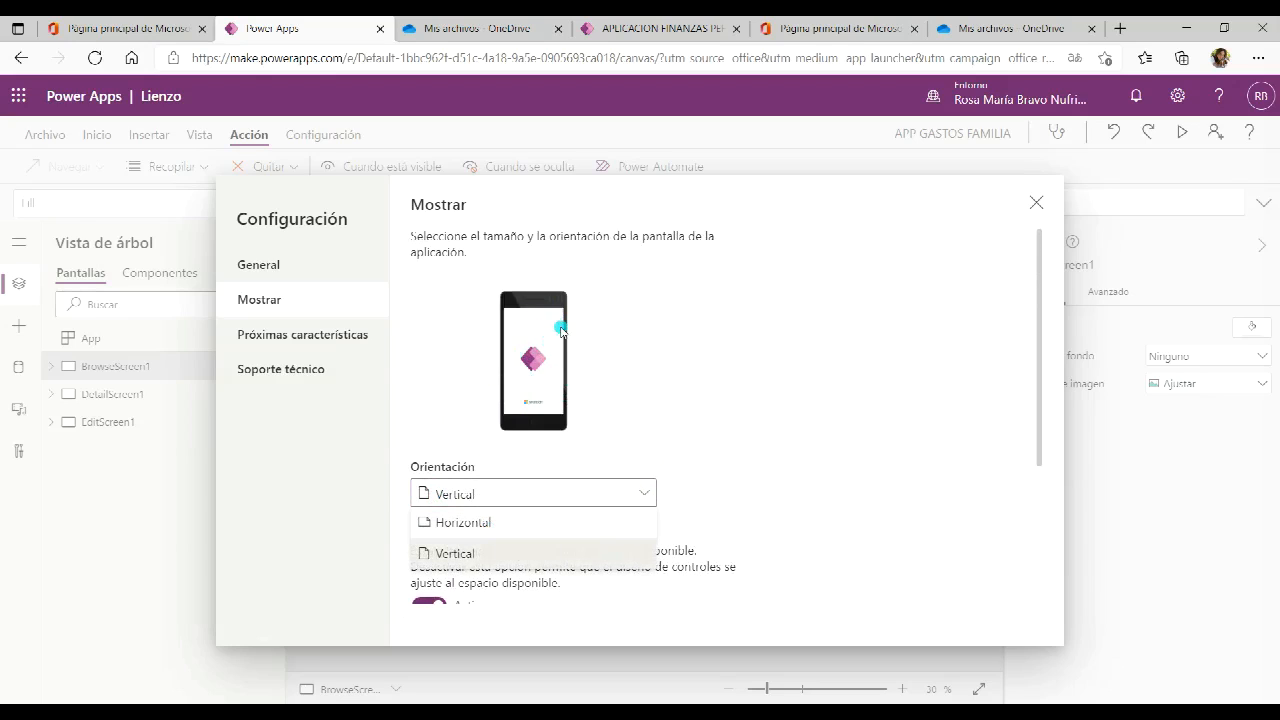
{"action": "left_click", "coordinate": [492, 491]}
{"action": "scroll", "coordinate": [731, 350], "scroll_direction": "down", "scroll_amount": 3}
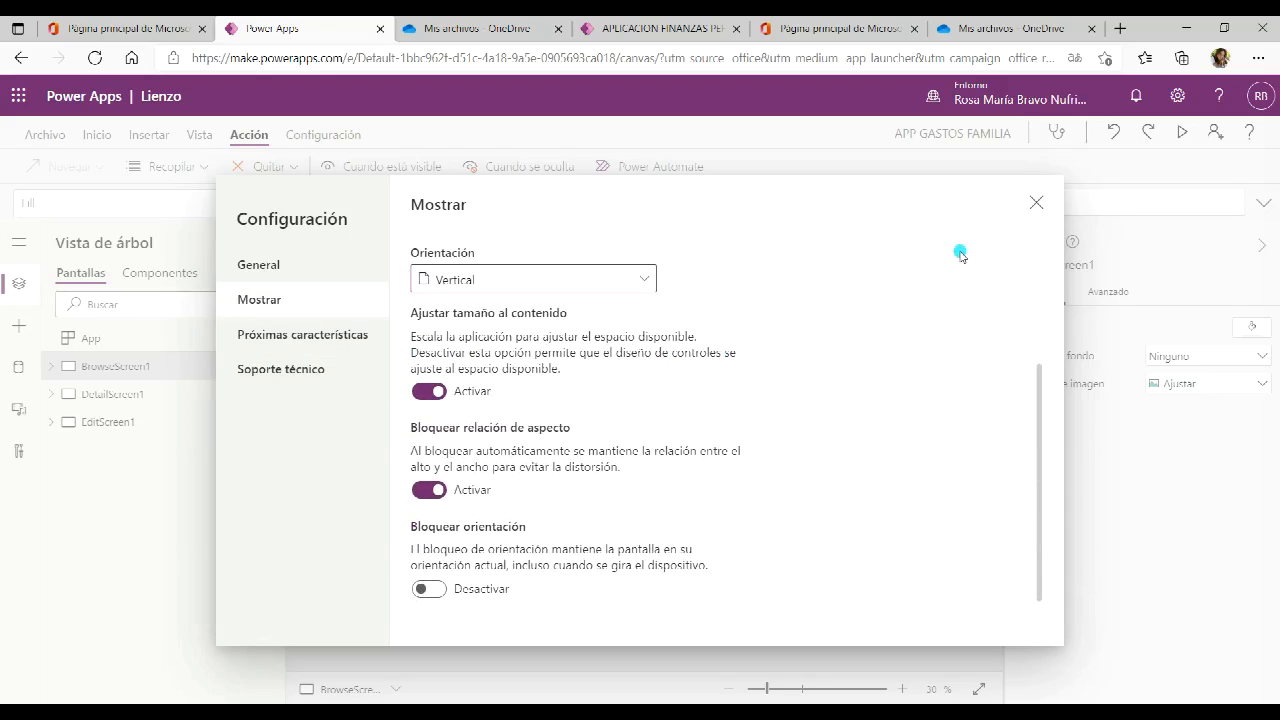
{"action": "left_click", "coordinate": [1038, 201]}
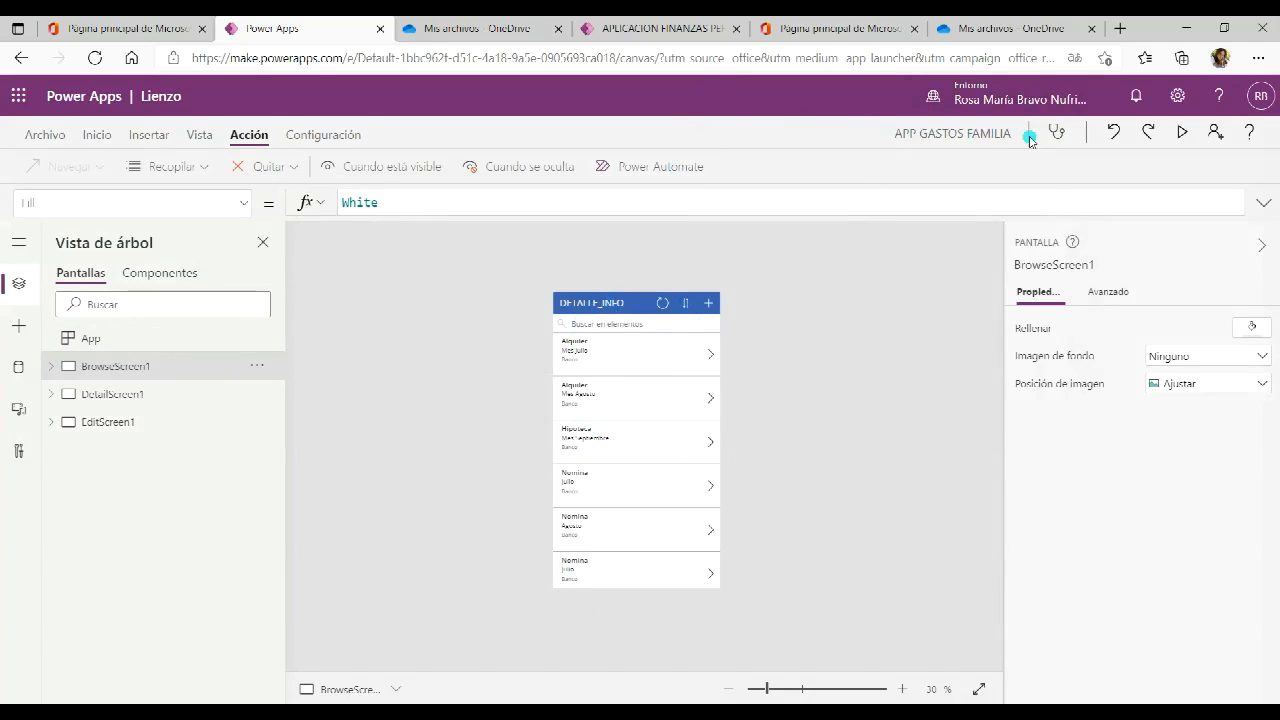
Preview the app and look through the list of income and expense records on its browse screen
{"action": "left_click", "coordinate": [1182, 135]}
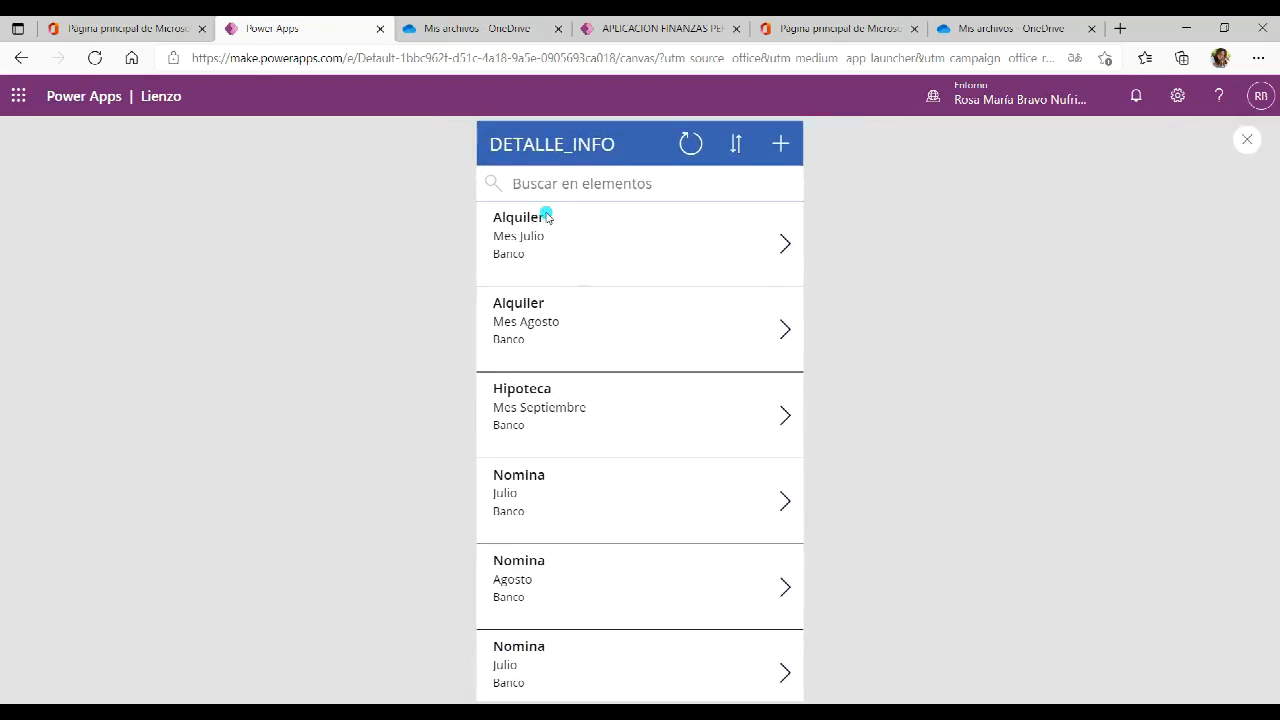
{"action": "scroll", "coordinate": [607, 588], "scroll_direction": "down", "scroll_amount": 6}
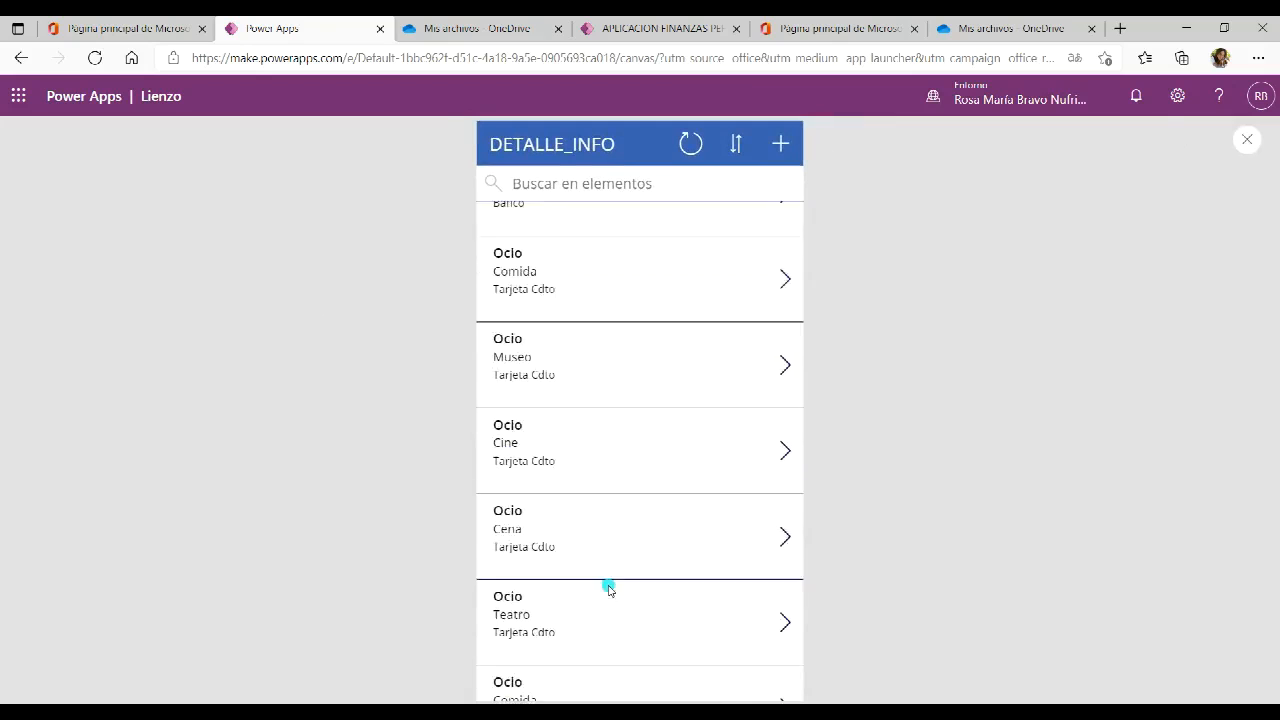
{"action": "scroll", "coordinate": [607, 588], "scroll_direction": "down", "scroll_amount": 3}
{"action": "scroll", "coordinate": [605, 587], "scroll_direction": "up", "scroll_amount": 10}
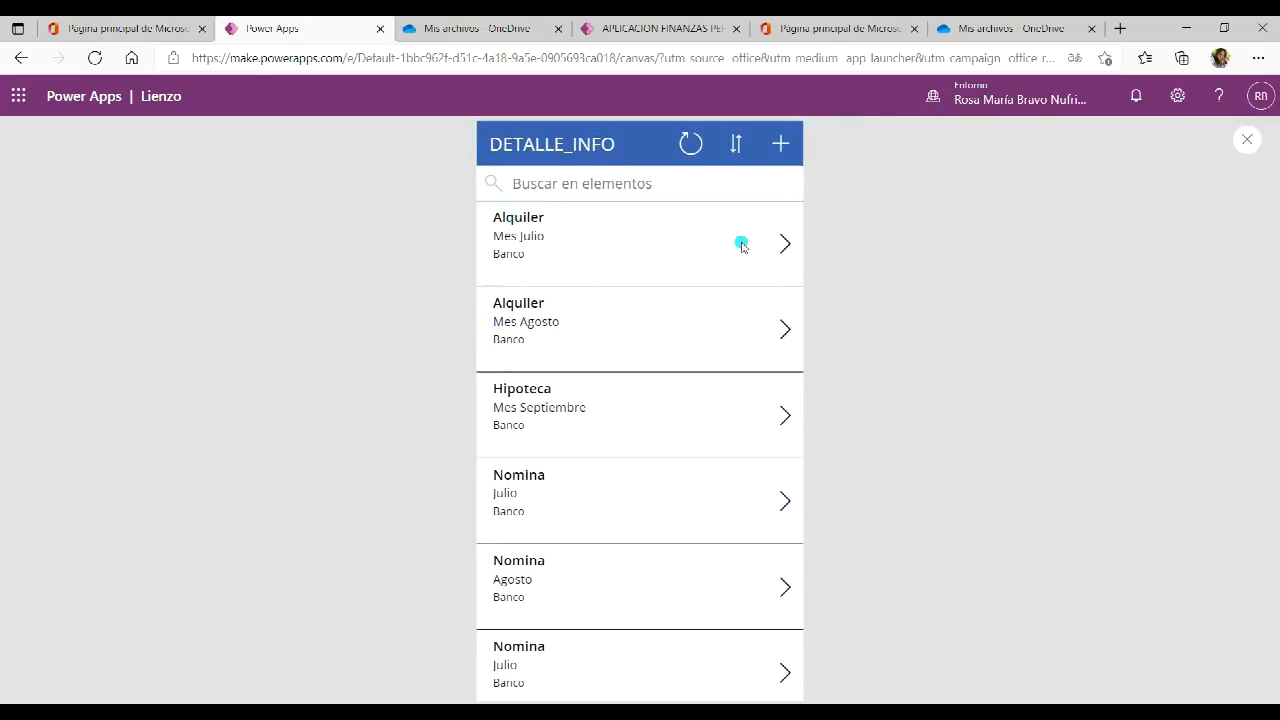
In the preview, examine the details and edit form of the Alquiler record for Mes Julio, and return to the record list
{"action": "left_click", "coordinate": [783, 243]}
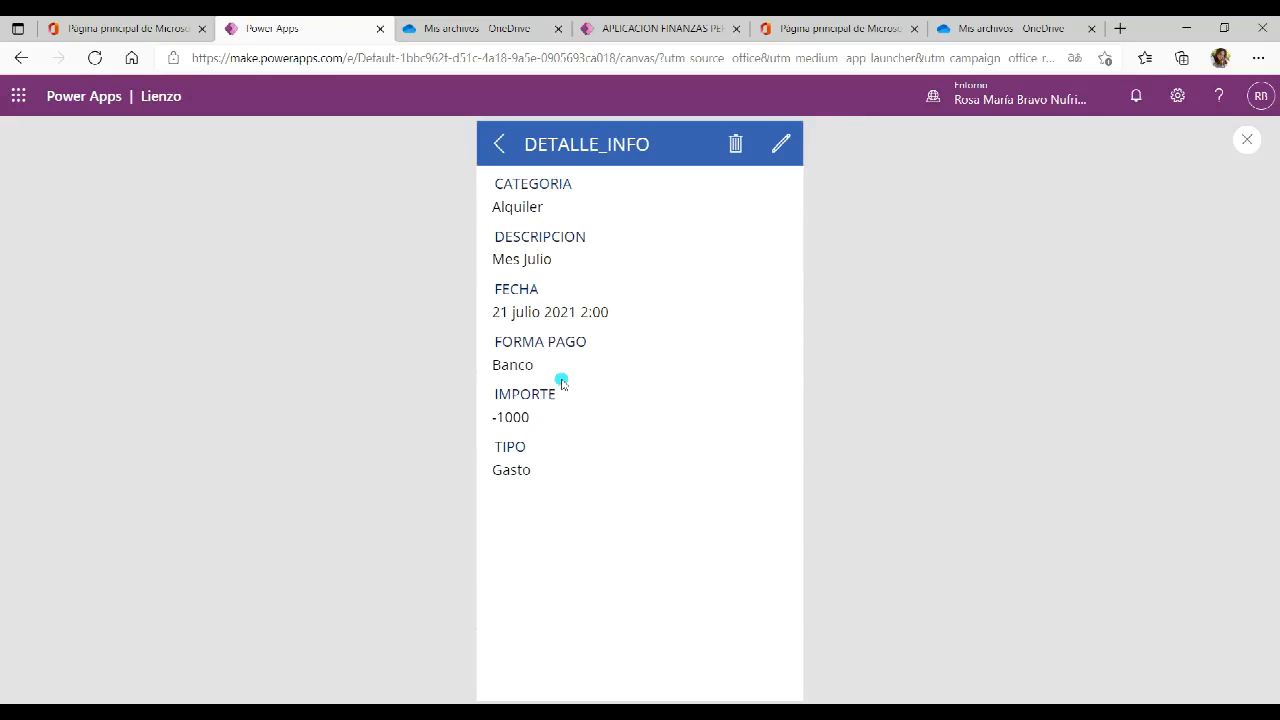
{"action": "left_click", "coordinate": [790, 138]}
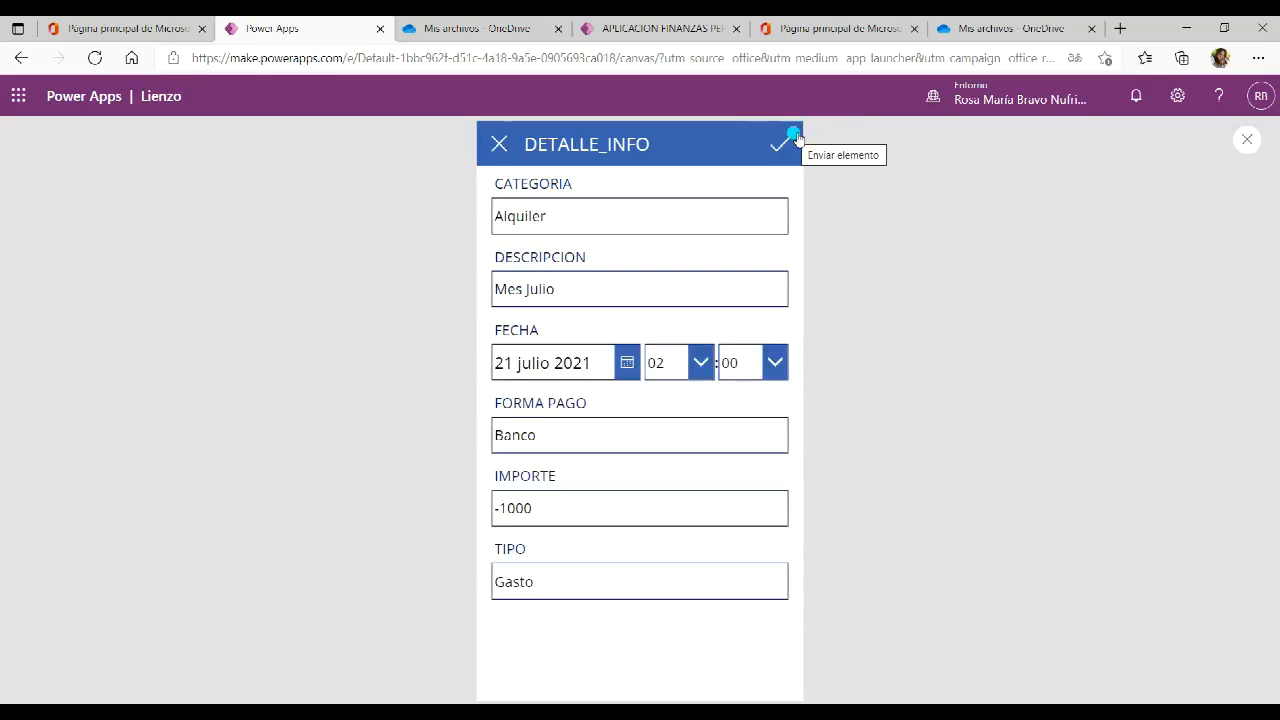
{"action": "left_click", "coordinate": [499, 144]}
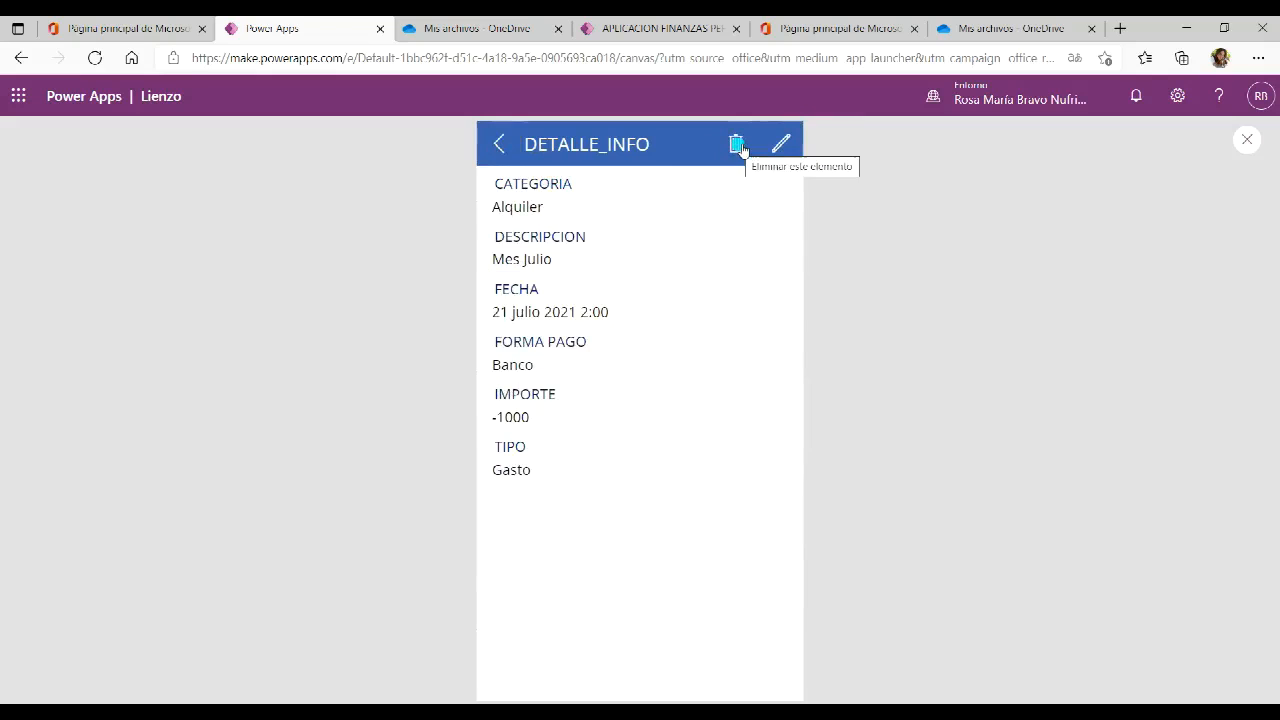
{"action": "left_click", "coordinate": [501, 149]}
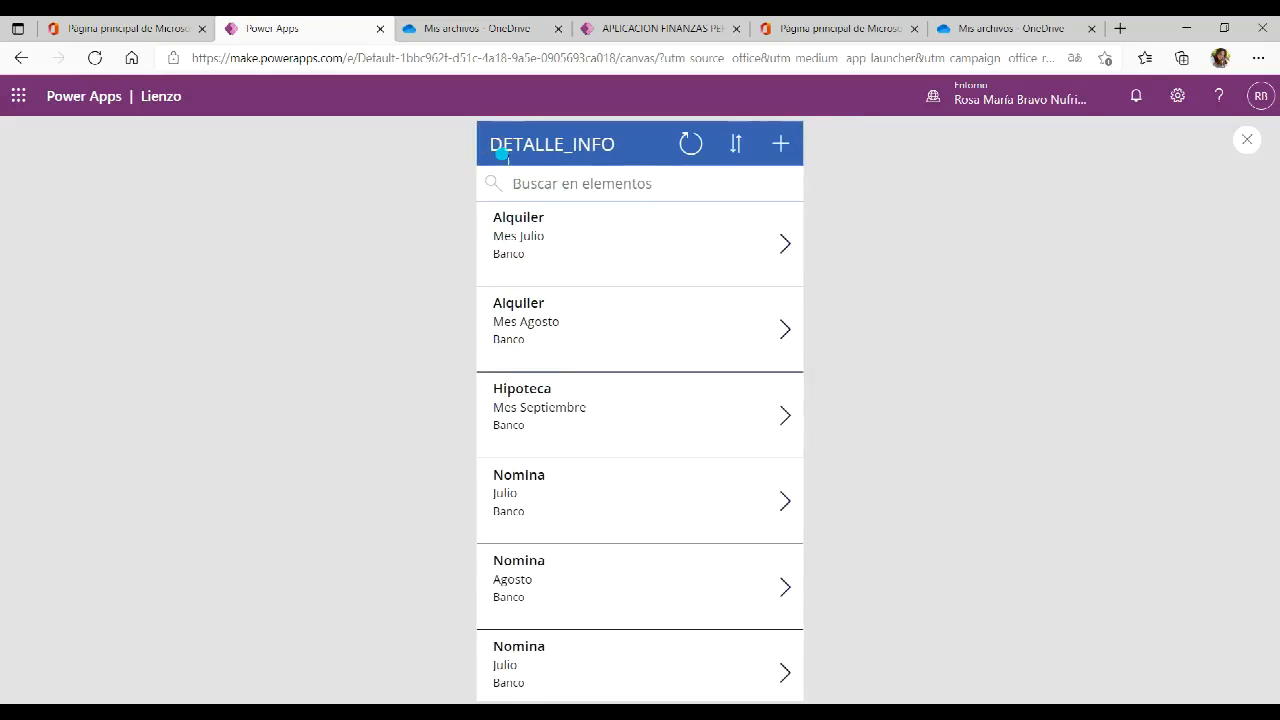
Look at the blank new-record form in the preview, cancel it, and exit to the app editor
{"action": "left_click", "coordinate": [780, 144]}
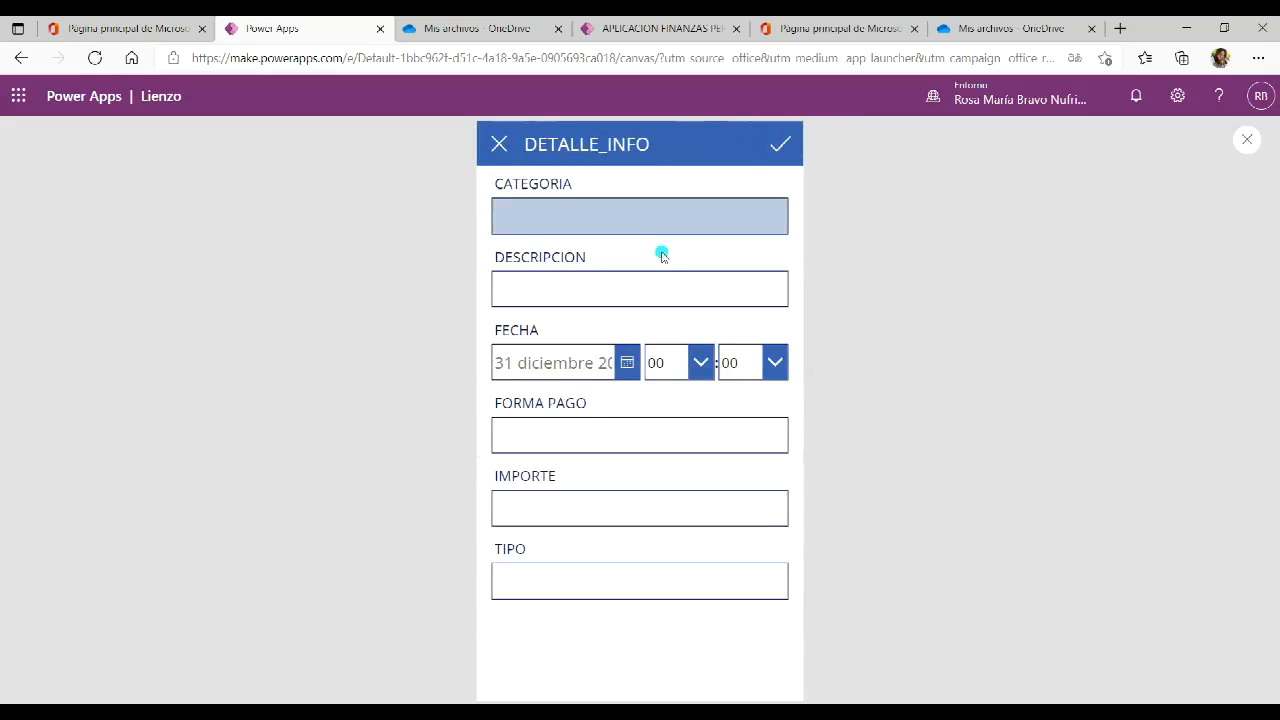
{"action": "left_click", "coordinate": [500, 145]}
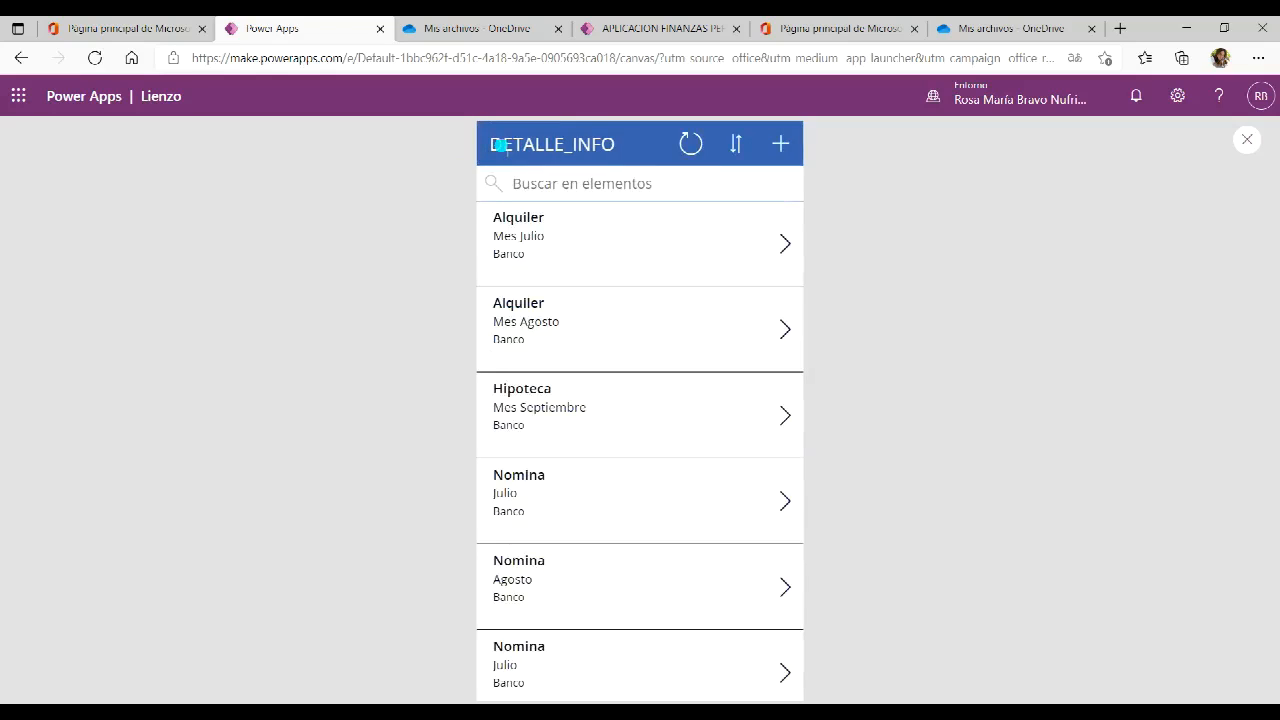
{"action": "left_click", "coordinate": [1249, 142]}
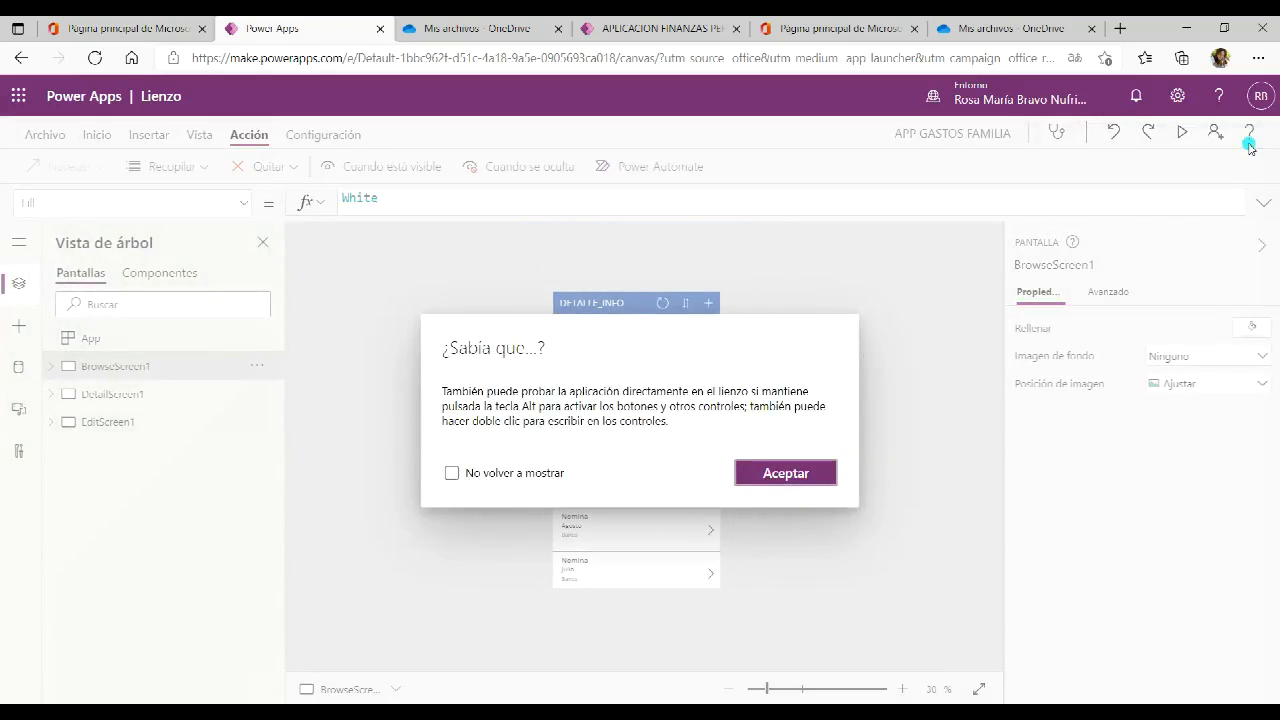
{"action": "left_click", "coordinate": [786, 474]}
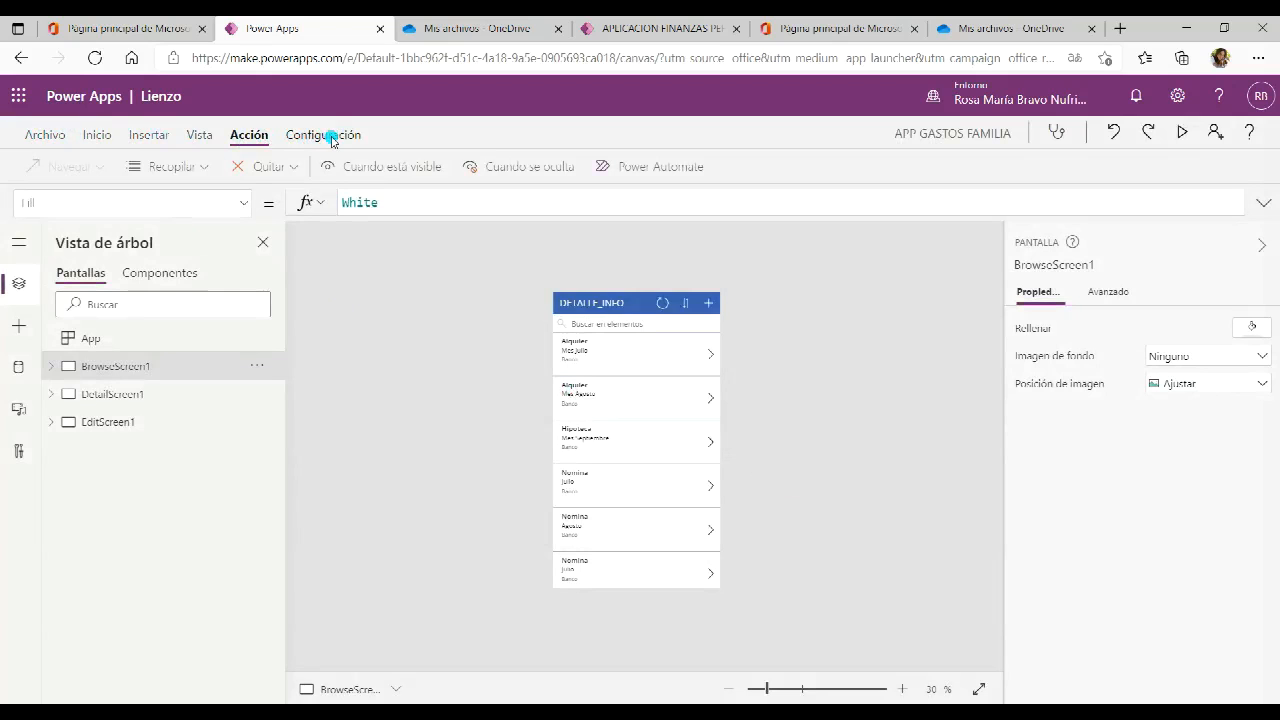
{"action": "left_click", "coordinate": [50, 135]}
{"action": "left_click", "coordinate": [27, 137]}
{"action": "left_click", "coordinate": [103, 137]}
{"action": "left_click", "coordinate": [151, 136]}
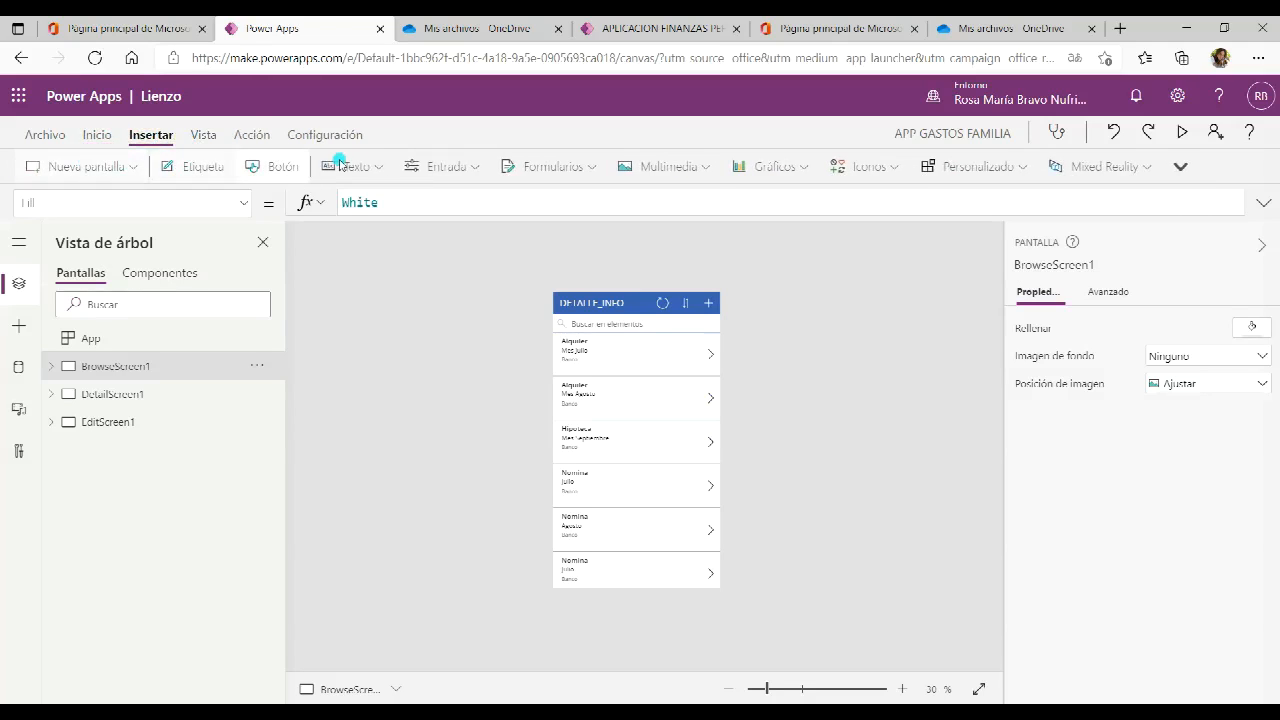
{"action": "left_click", "coordinate": [201, 135]}
{"action": "left_click", "coordinate": [247, 136]}
{"action": "left_click", "coordinate": [313, 136]}
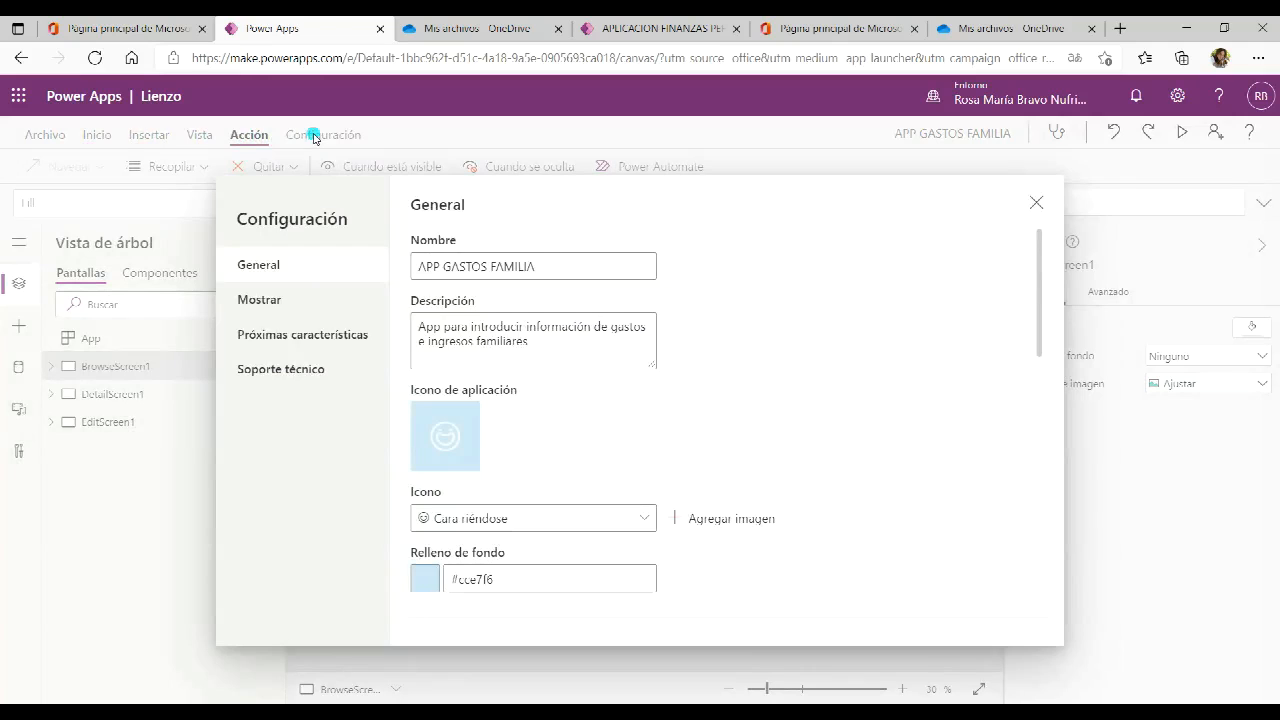
{"action": "left_click", "coordinate": [1040, 210]}
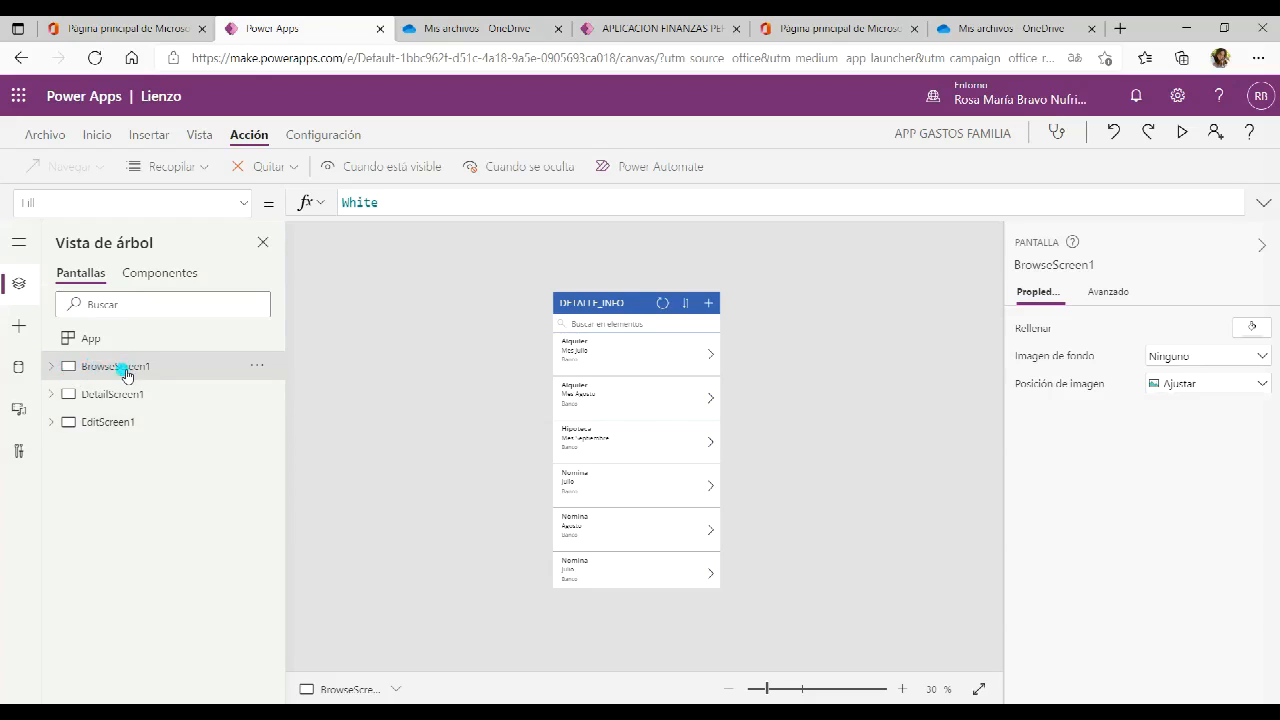
Compare the layouts of BrowseScreen1, DetailScreen1 and EditScreen1, and return to BrowseScreen1
{"action": "left_click", "coordinate": [105, 396]}
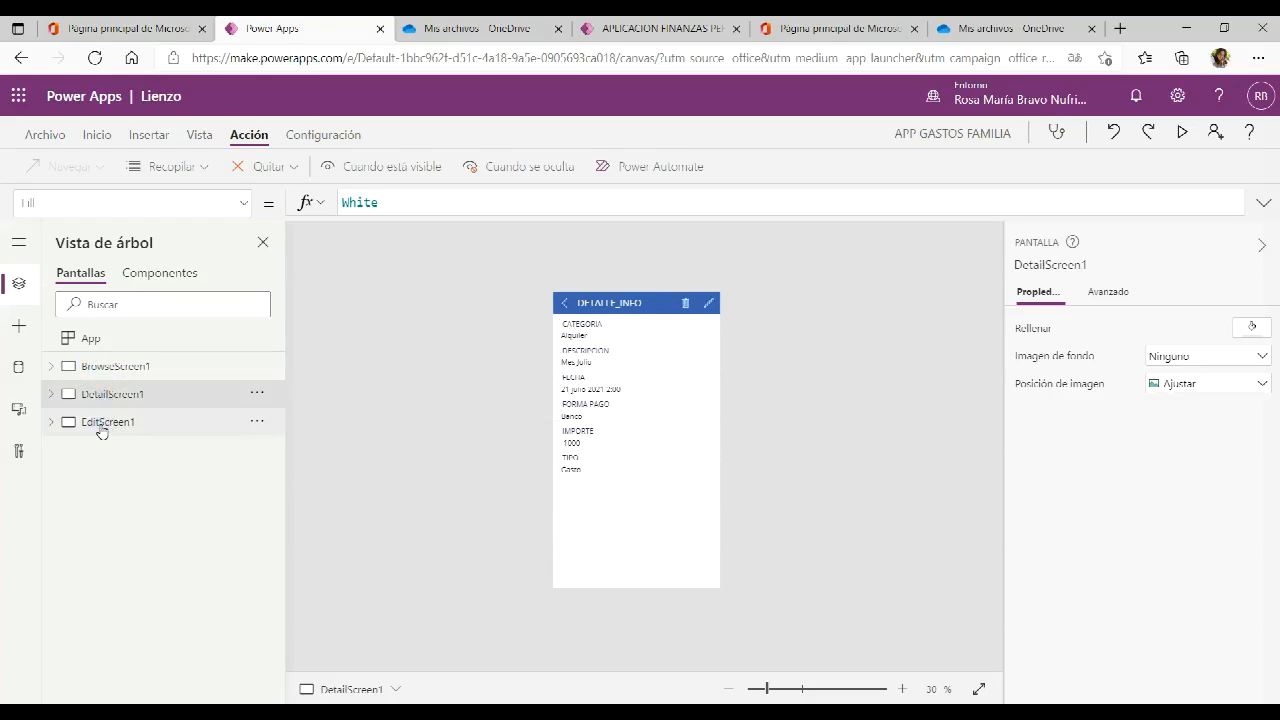
{"action": "left_click", "coordinate": [101, 428]}
{"action": "left_click", "coordinate": [94, 372]}
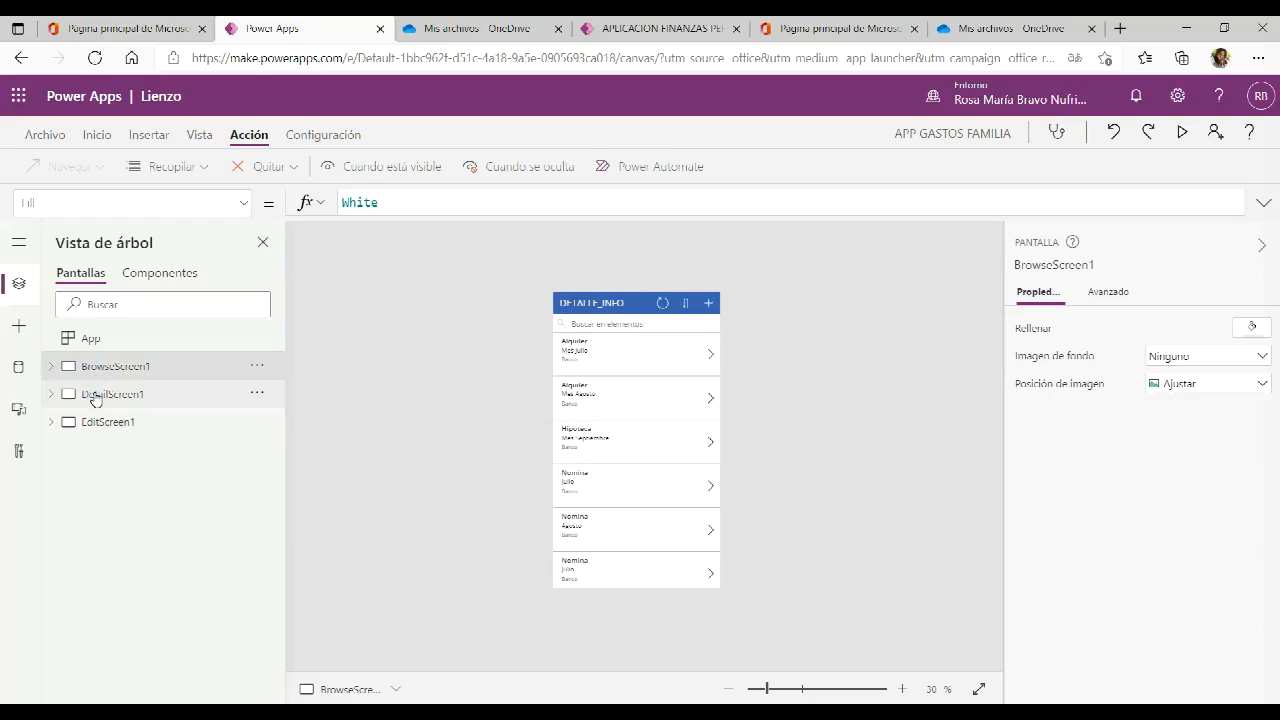
{"action": "left_click", "coordinate": [95, 396]}
{"action": "left_click", "coordinate": [98, 424]}
{"action": "left_click", "coordinate": [94, 367]}
{"action": "left_click", "coordinate": [99, 396]}
{"action": "left_click", "coordinate": [97, 424]}
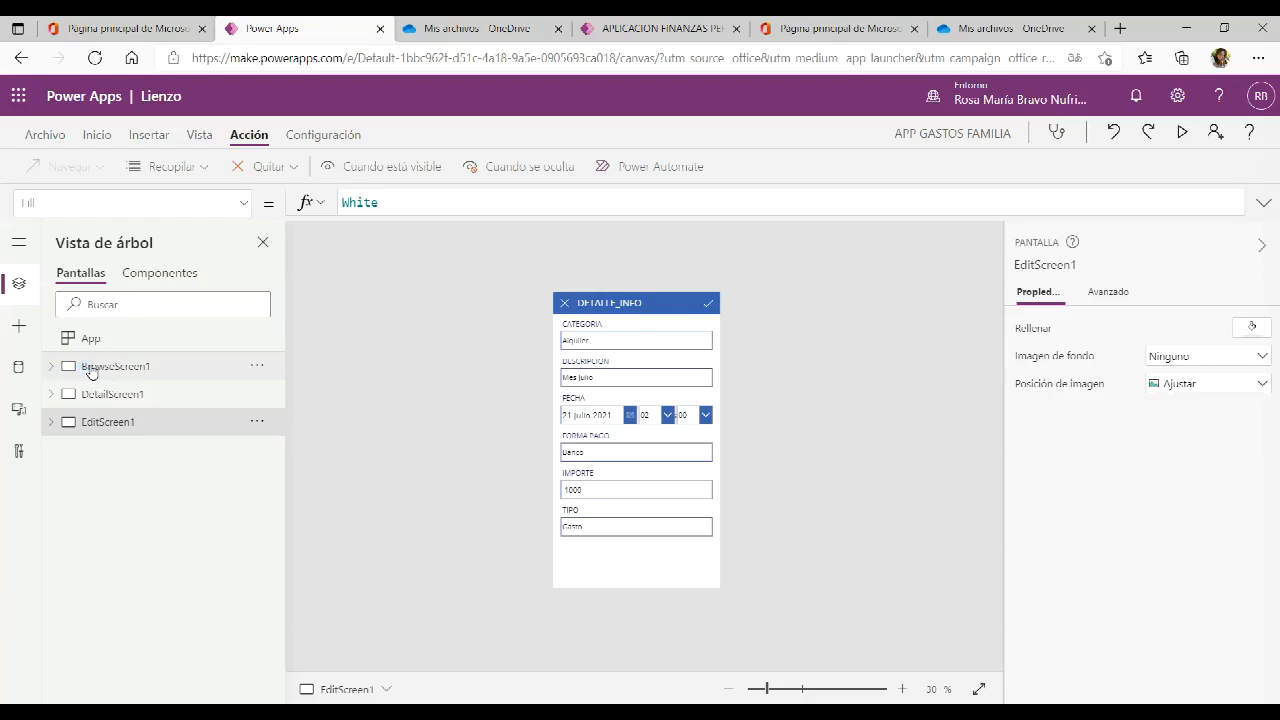
{"action": "left_click", "coordinate": [88, 366]}
Expand BrowseScreen1 and inspect its header title, sort and new-item icons, search area, and the subtitle and body labels of the first record
{"action": "left_click", "coordinate": [52, 366]}
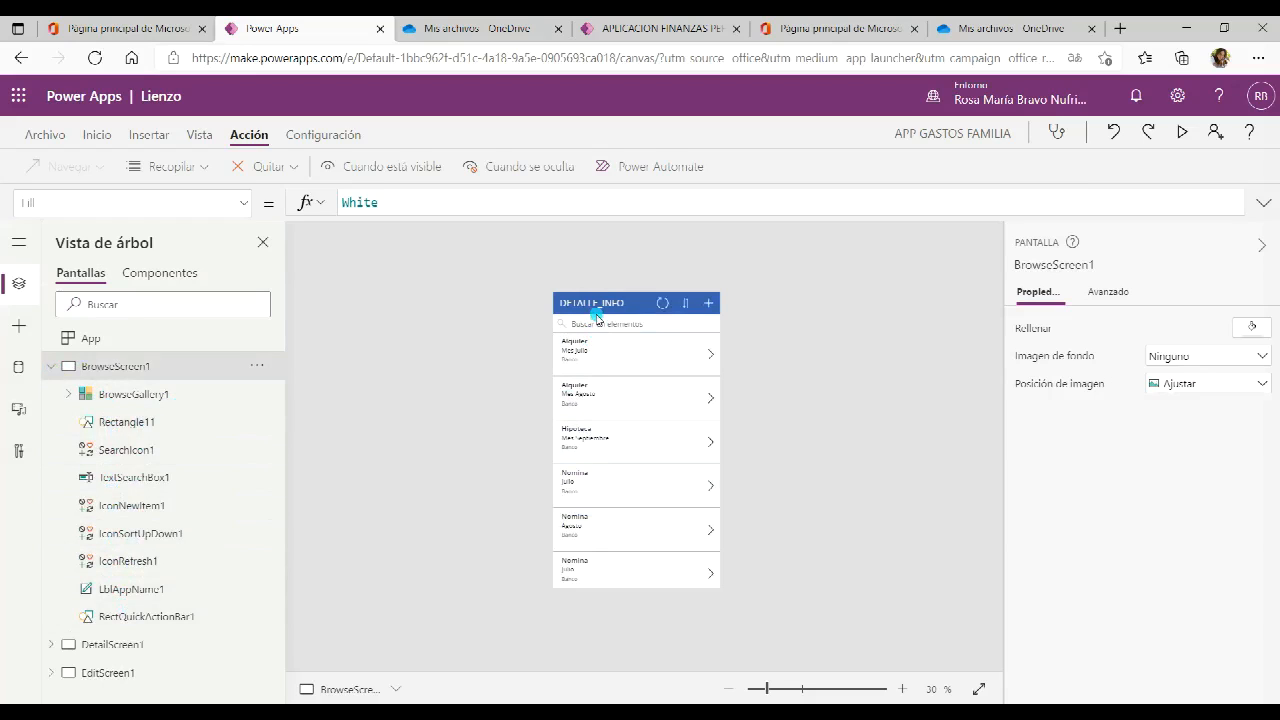
{"action": "left_click", "coordinate": [626, 307]}
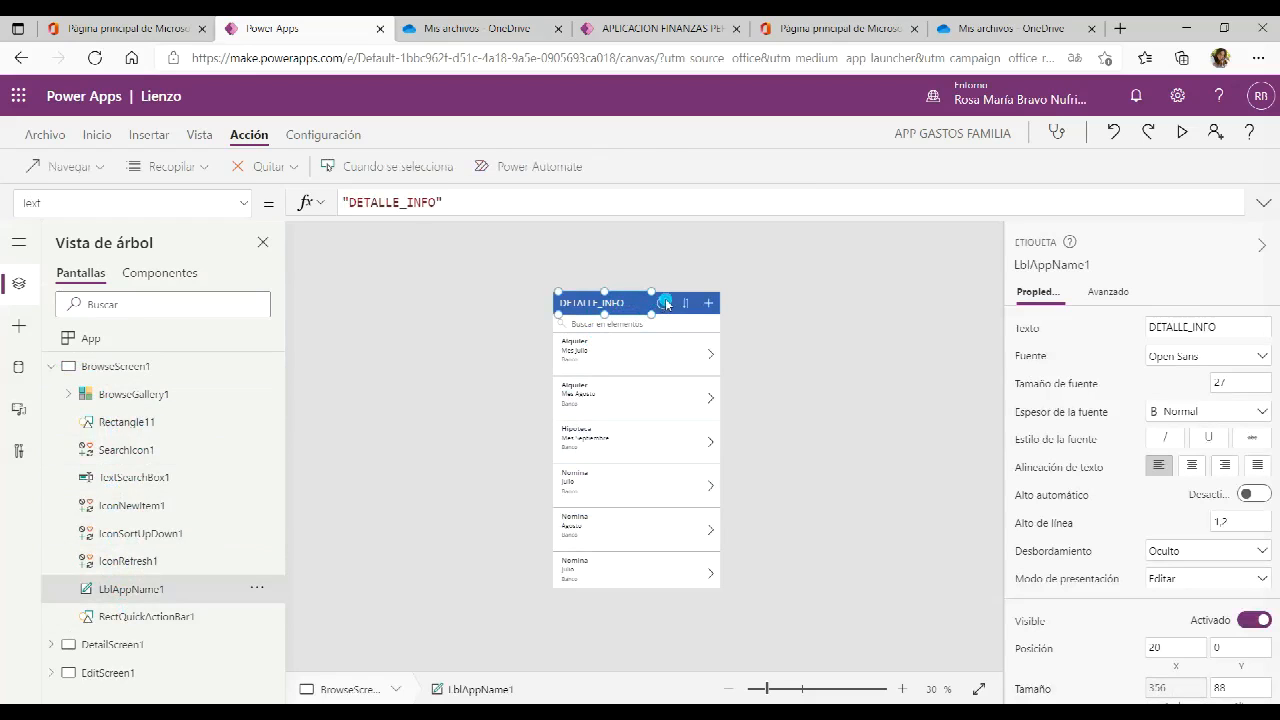
{"action": "left_click", "coordinate": [677, 304]}
{"action": "left_click", "coordinate": [685, 303]}
{"action": "left_click", "coordinate": [708, 302]}
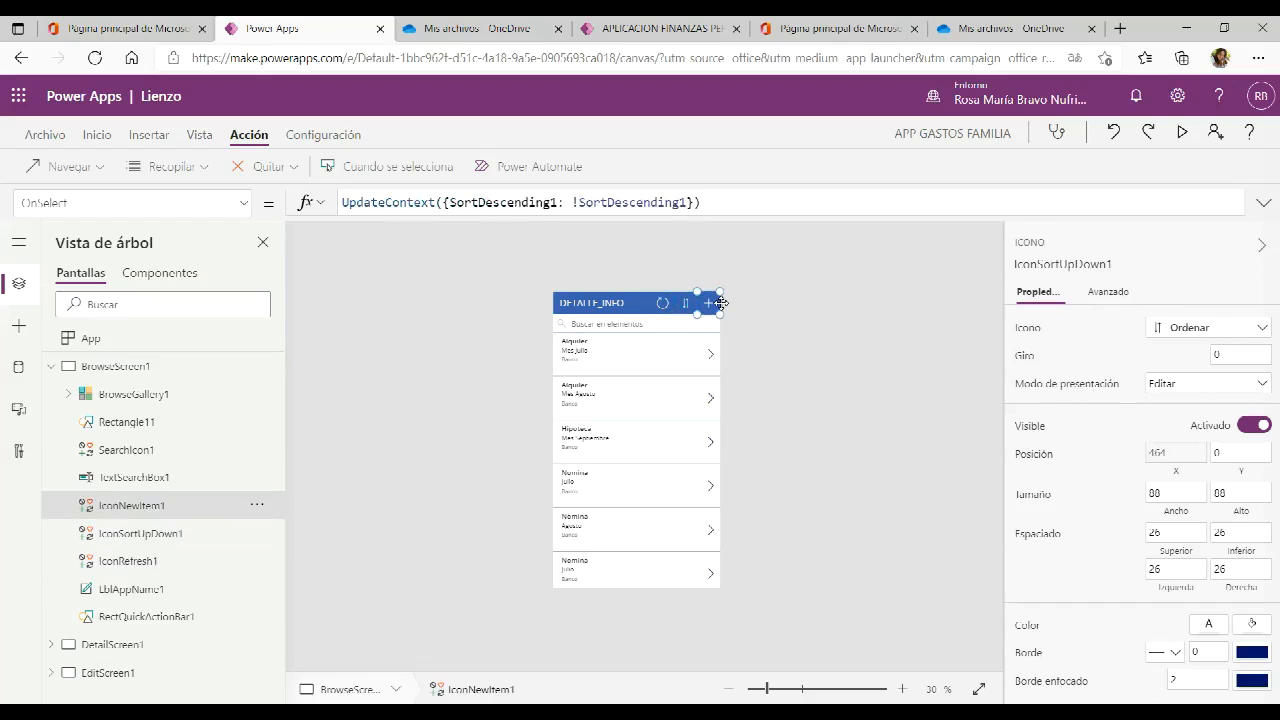
{"action": "left_click", "coordinate": [680, 328]}
{"action": "left_click", "coordinate": [647, 360]}
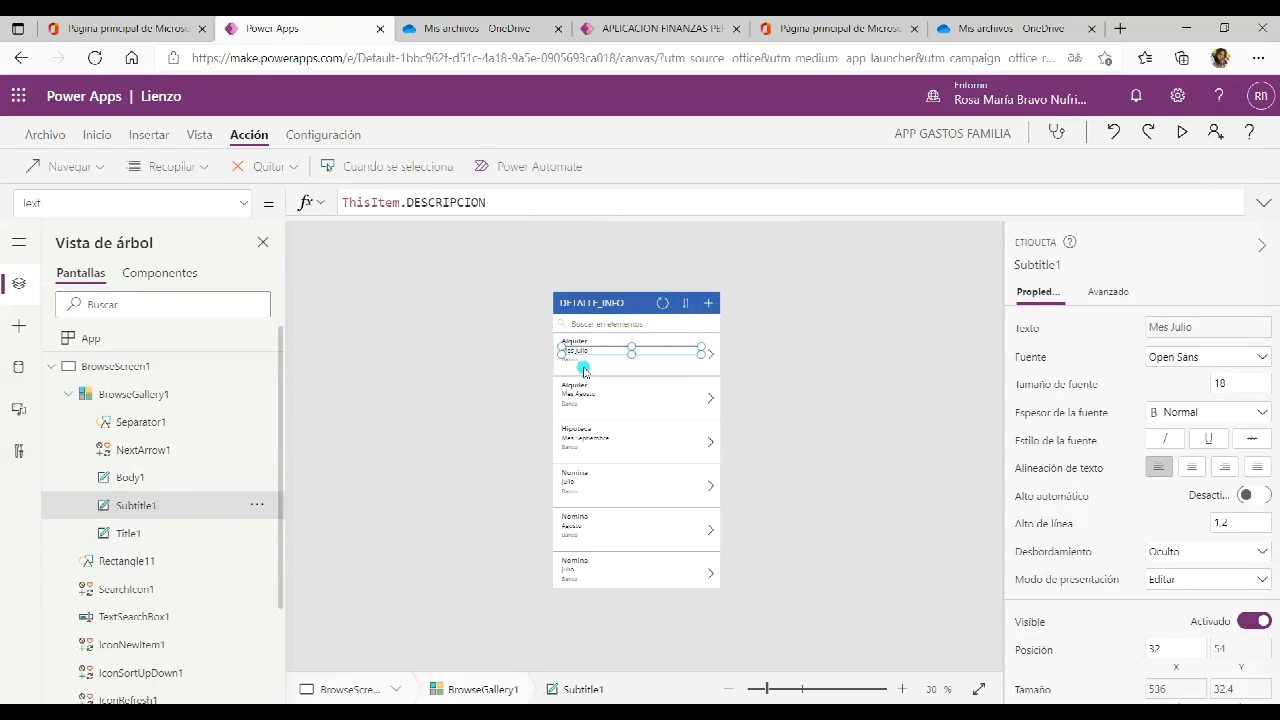
{"action": "left_click", "coordinate": [610, 373]}
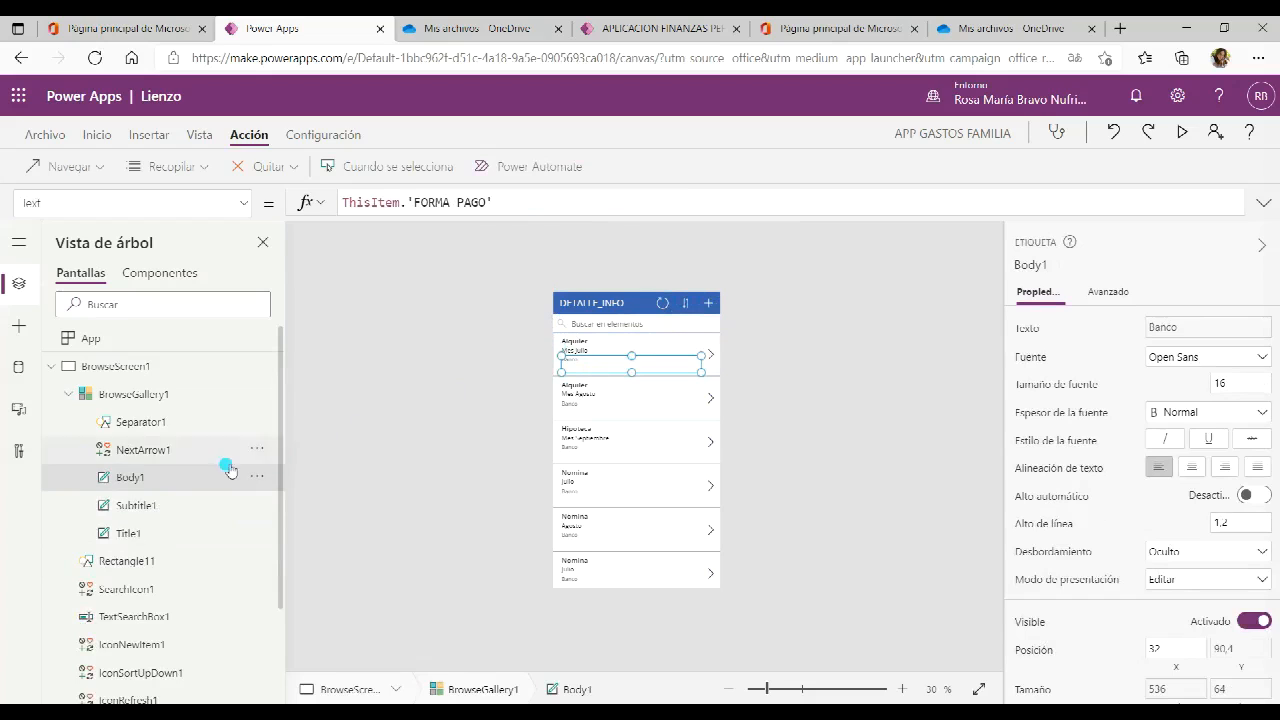
Collapse BrowseGallery1 and inspect the elements Rectangle11, SearchIcon1, TextSearchBox1, IconNewItem1 and IconSortUpDown1
{"action": "left_click", "coordinate": [70, 395]}
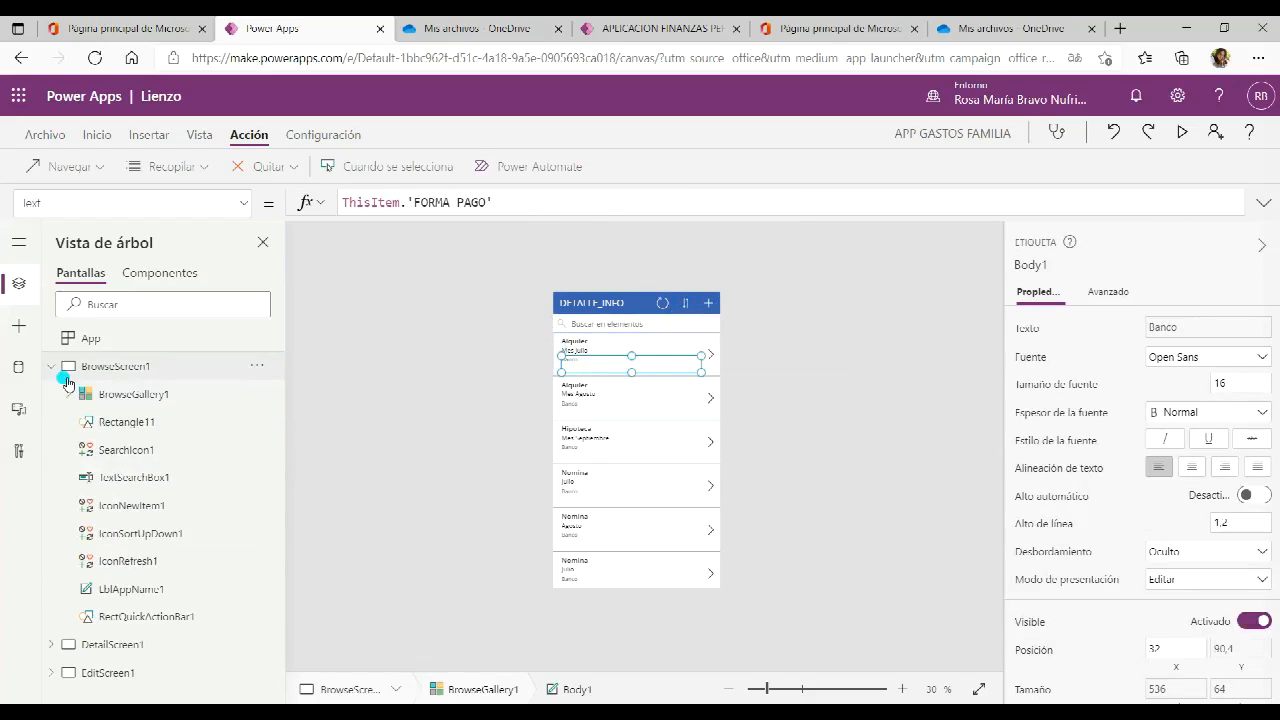
{"action": "left_click", "coordinate": [115, 422]}
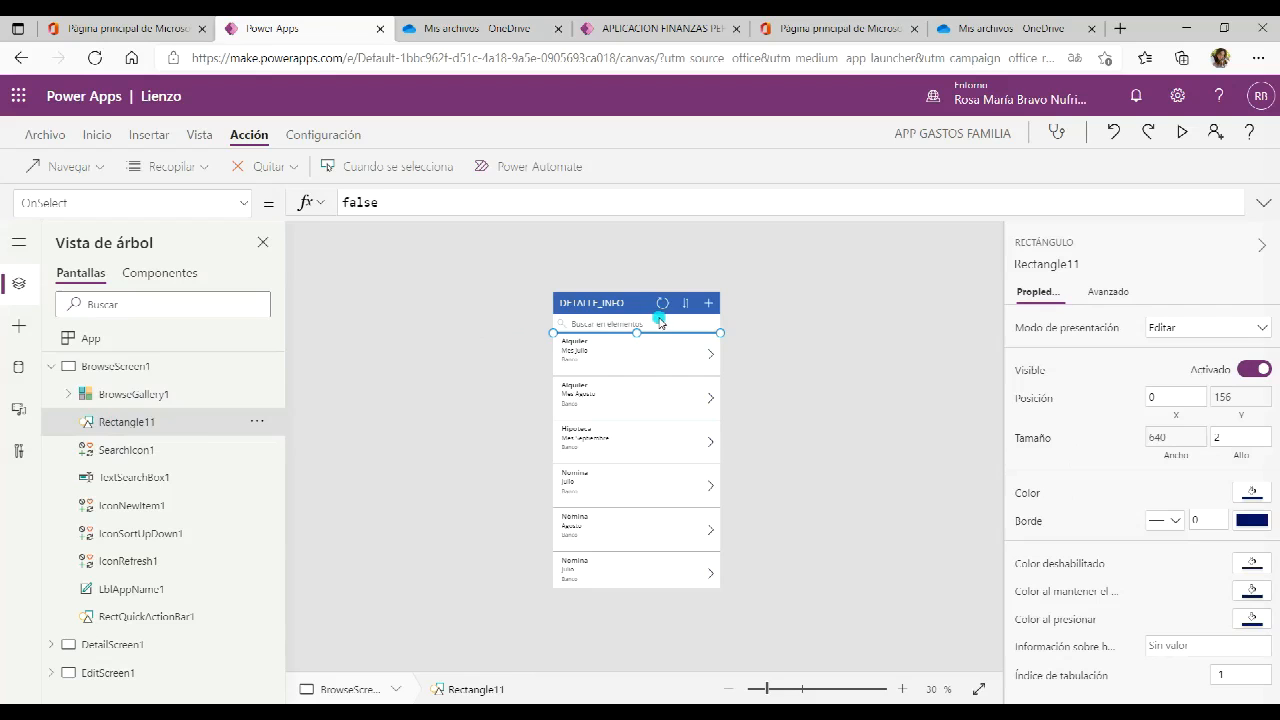
{"action": "left_click", "coordinate": [145, 450]}
{"action": "left_click", "coordinate": [140, 484]}
{"action": "left_click", "coordinate": [129, 505]}
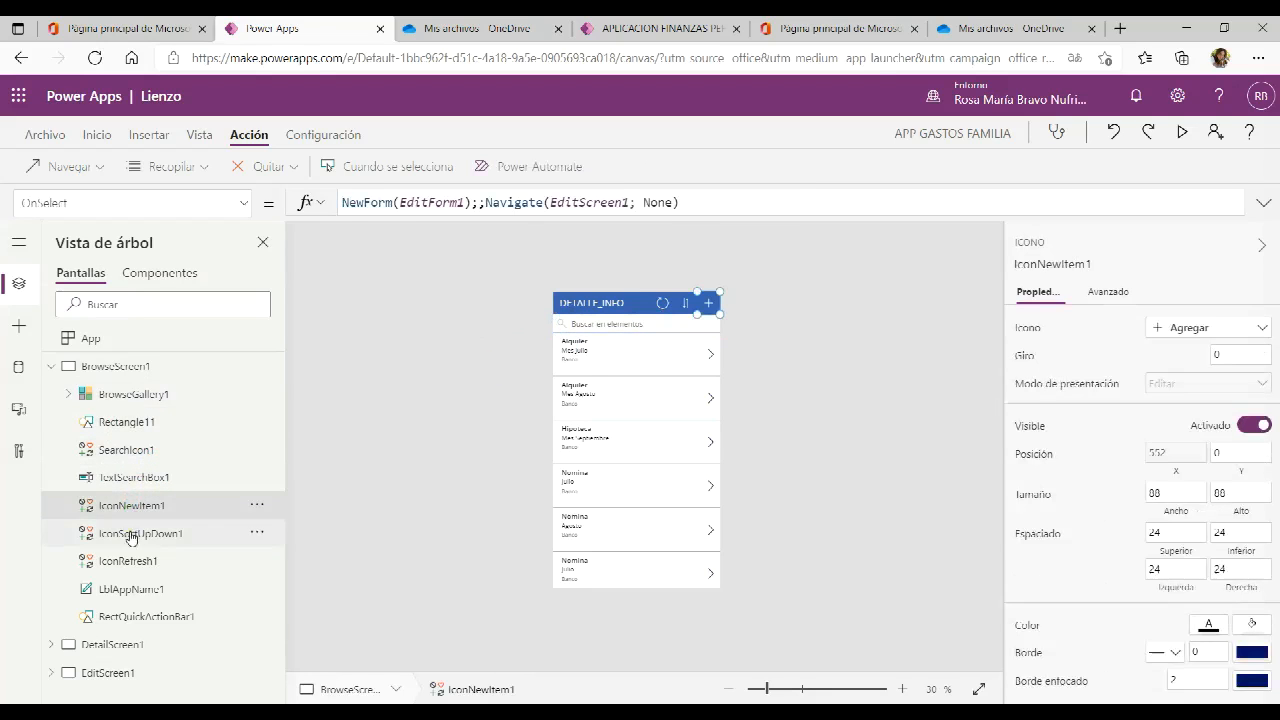
{"action": "left_click", "coordinate": [129, 533]}
Examine the Title1 and Body1 labels and the whole BrowseGallery1 on the browse screen, and collapse the BrowseScreen1 element tree
{"action": "left_click", "coordinate": [605, 366]}
{"action": "left_click", "coordinate": [608, 344]}
{"action": "left_click", "coordinate": [690, 374]}
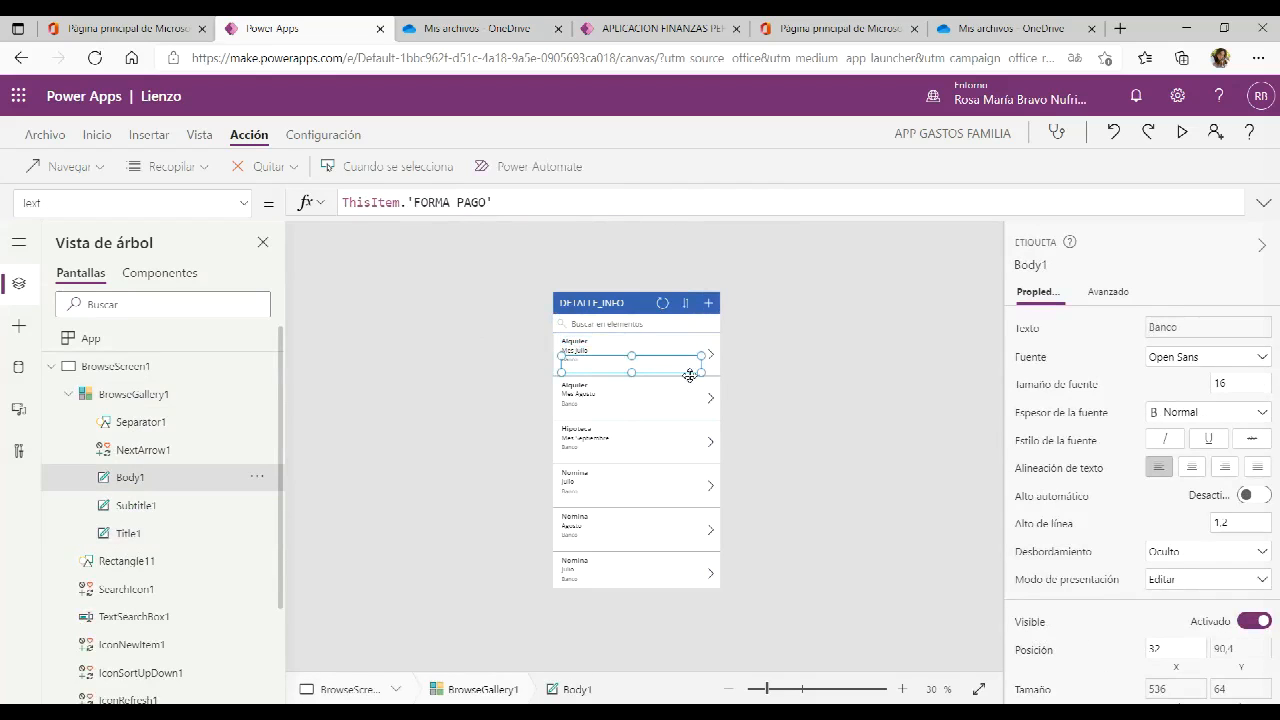
{"action": "left_click", "coordinate": [692, 342]}
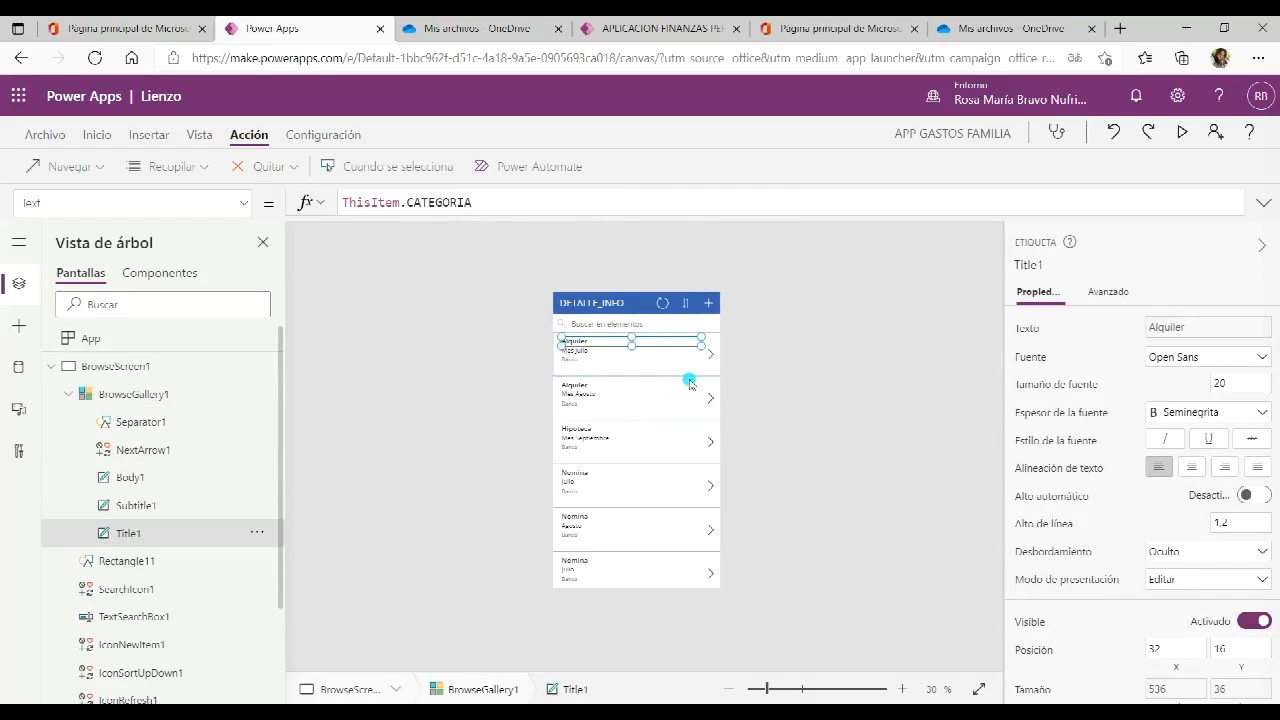
{"action": "left_click", "coordinate": [690, 377]}
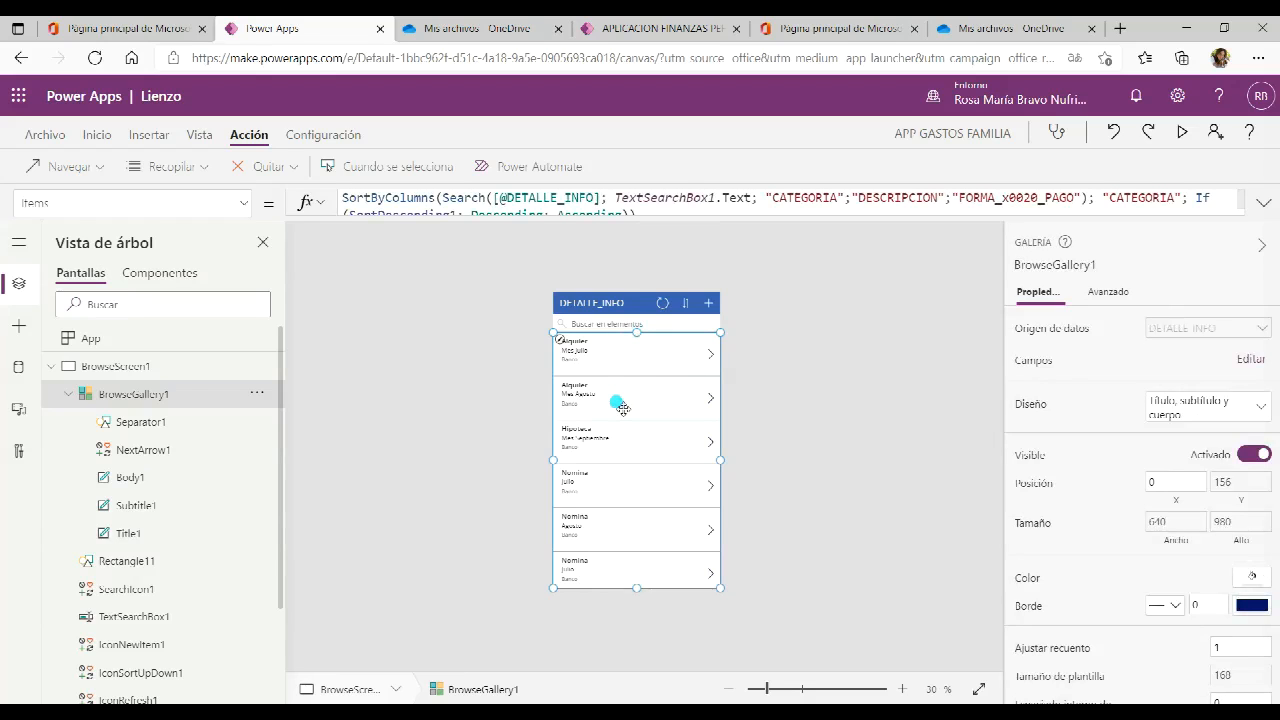
{"action": "left_click", "coordinate": [55, 368]}
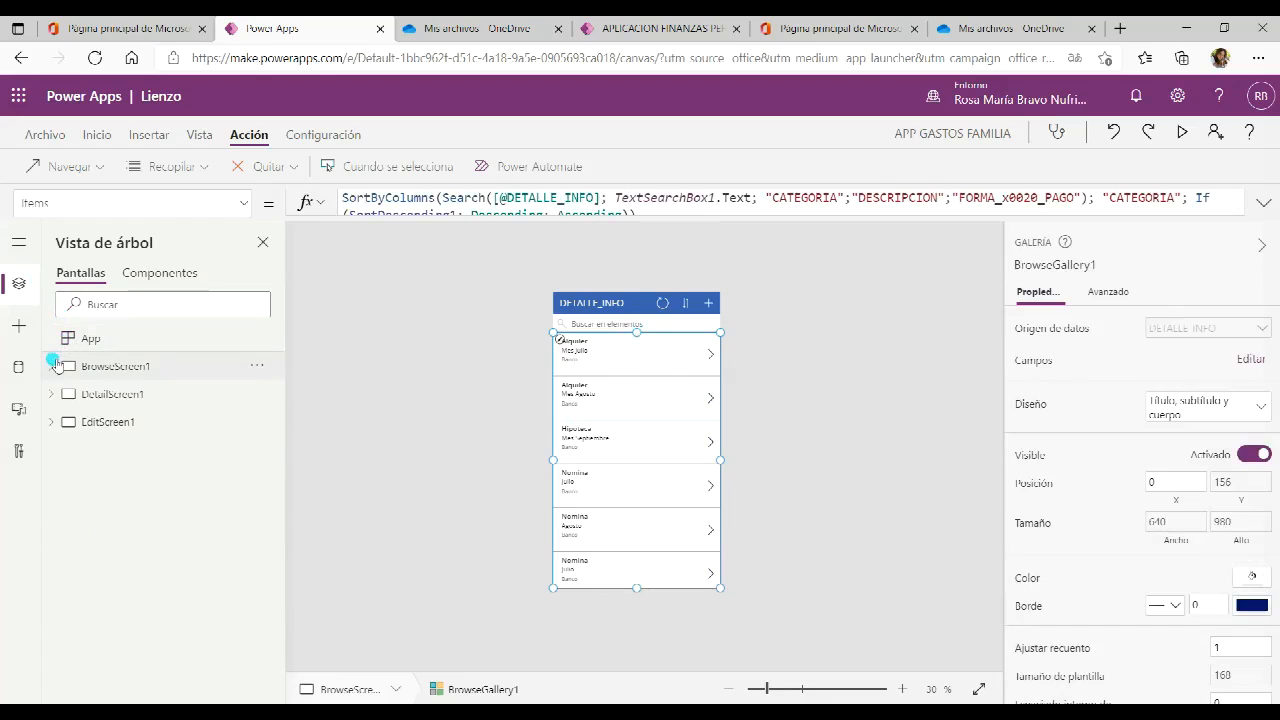
{"action": "left_click", "coordinate": [55, 368]}
{"action": "left_click", "coordinate": [56, 369]}
{"action": "left_click", "coordinate": [56, 369]}
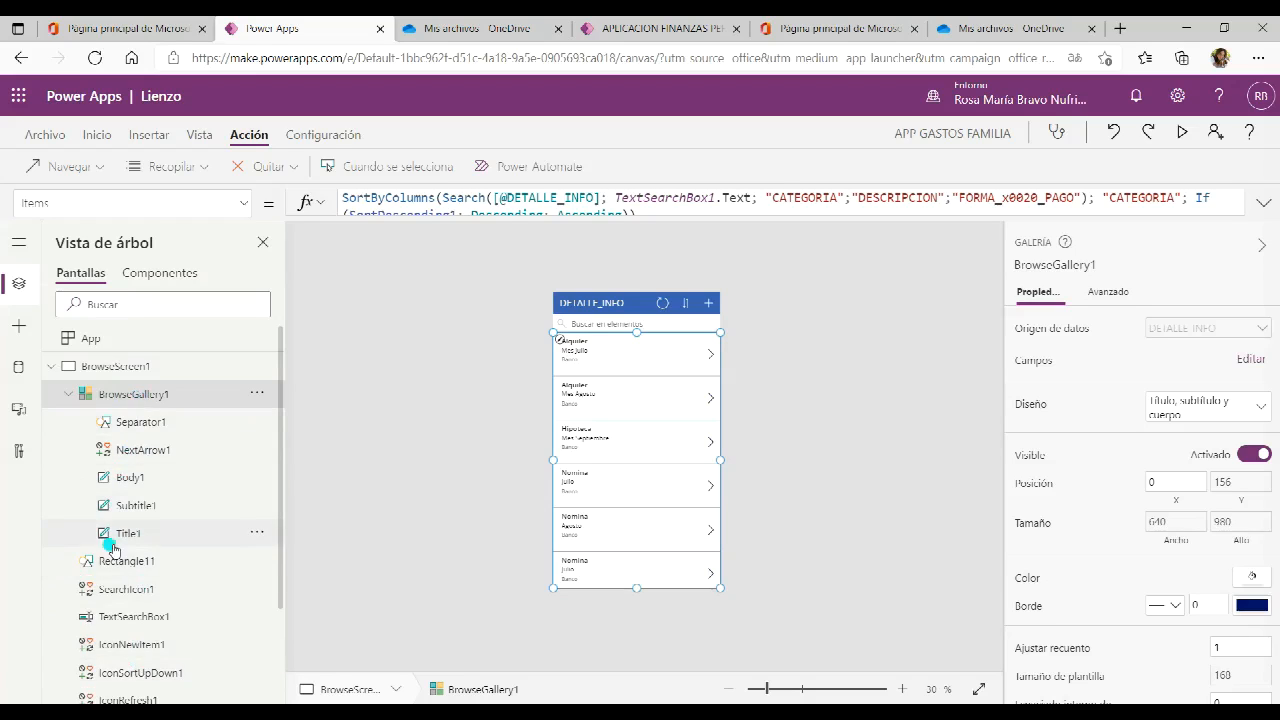
{"action": "left_click", "coordinate": [56, 369]}
Browse the insertable controls in the Popular, Entrada, Mostrar, Diseño and Multimedia categories without adding any
{"action": "left_click", "coordinate": [19, 330]}
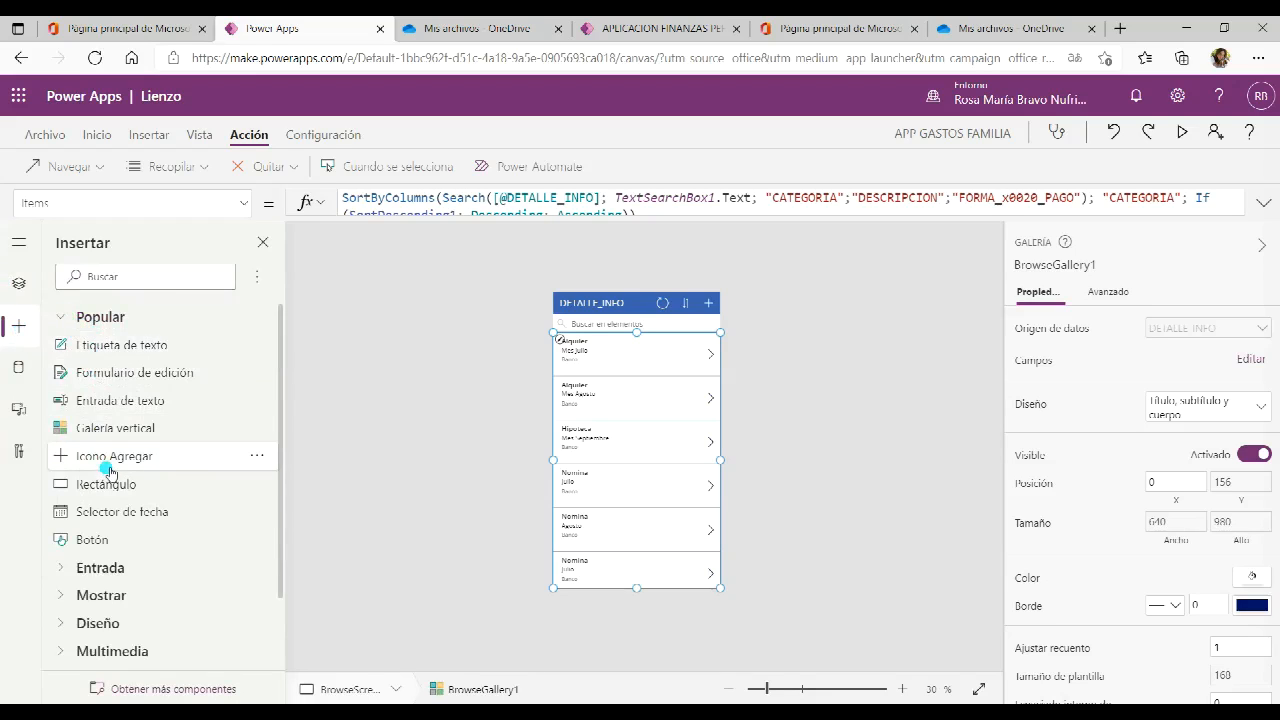
{"action": "scroll", "coordinate": [110, 470], "scroll_direction": "down", "scroll_amount": 2}
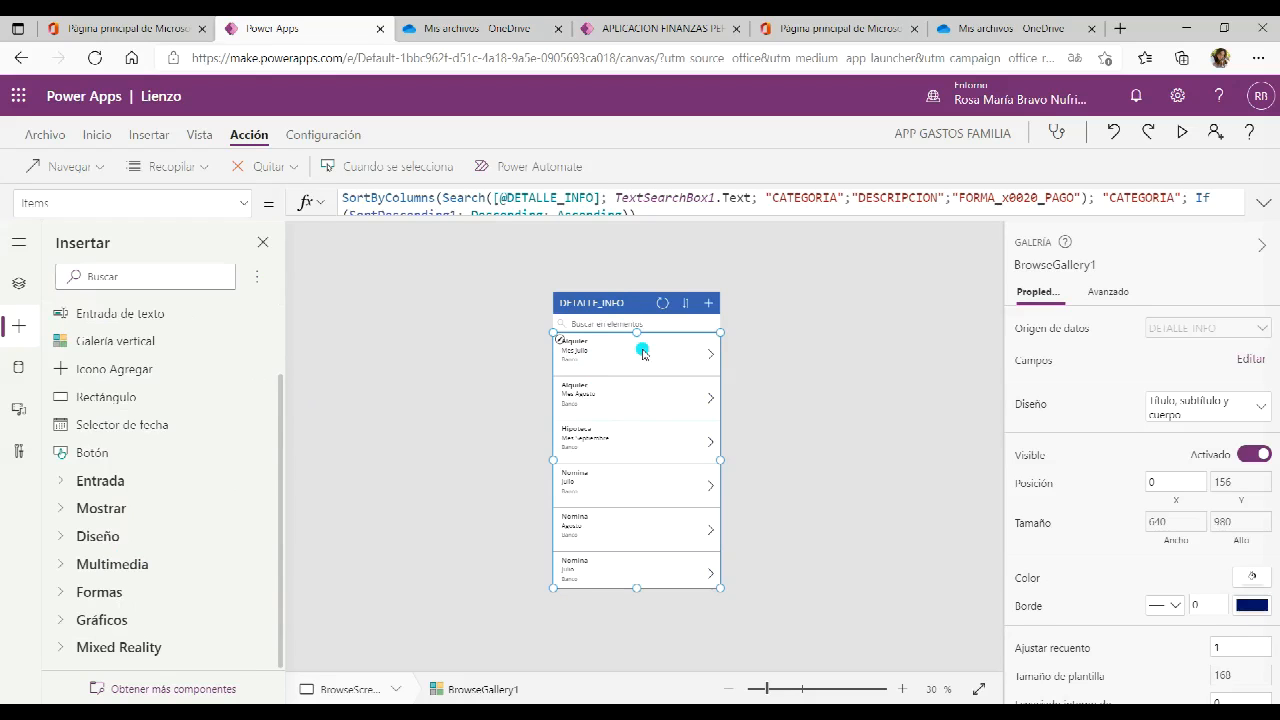
{"action": "left_click", "coordinate": [87, 484]}
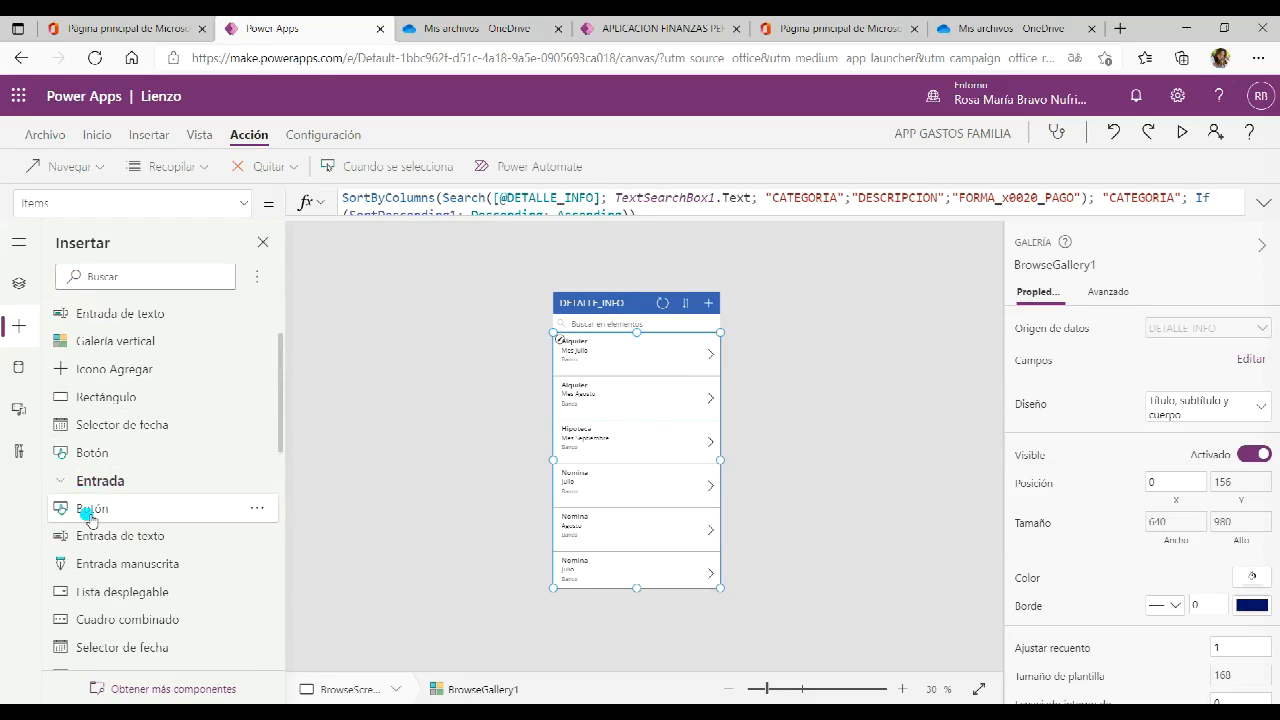
{"action": "scroll", "coordinate": [95, 500], "scroll_direction": "down", "scroll_amount": 3}
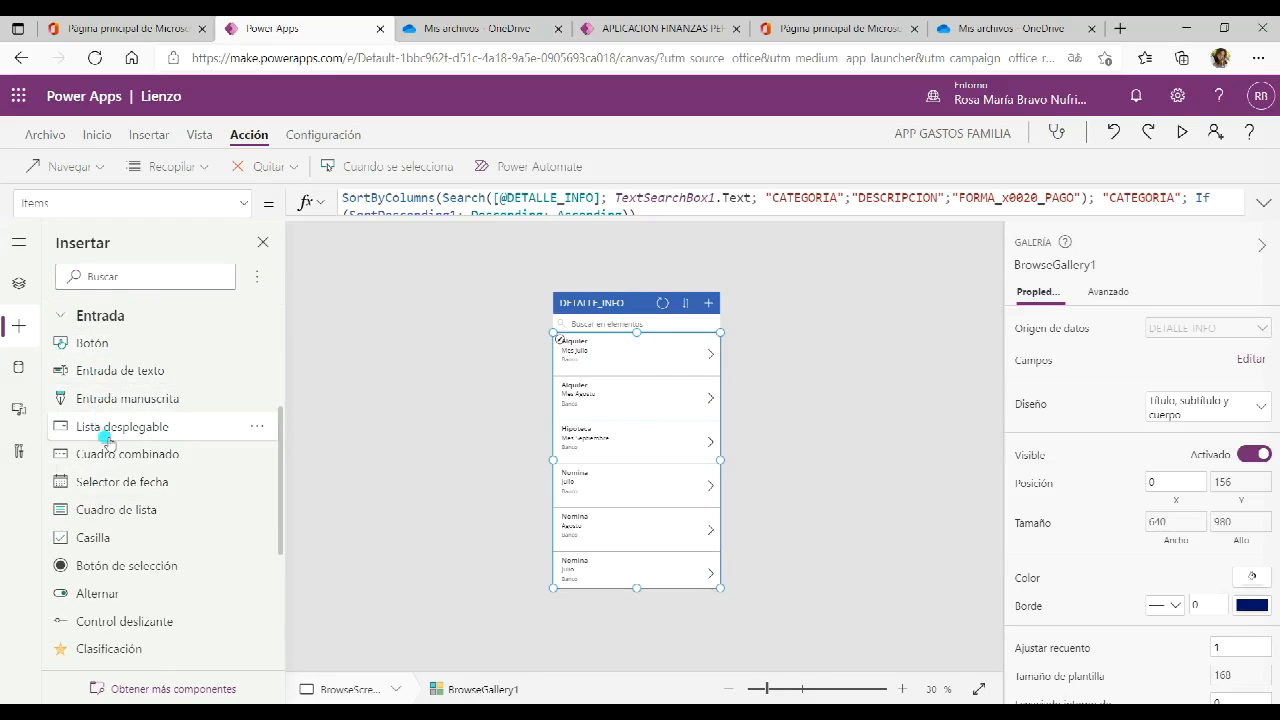
{"action": "scroll", "coordinate": [110, 536], "scroll_direction": "down", "scroll_amount": 5}
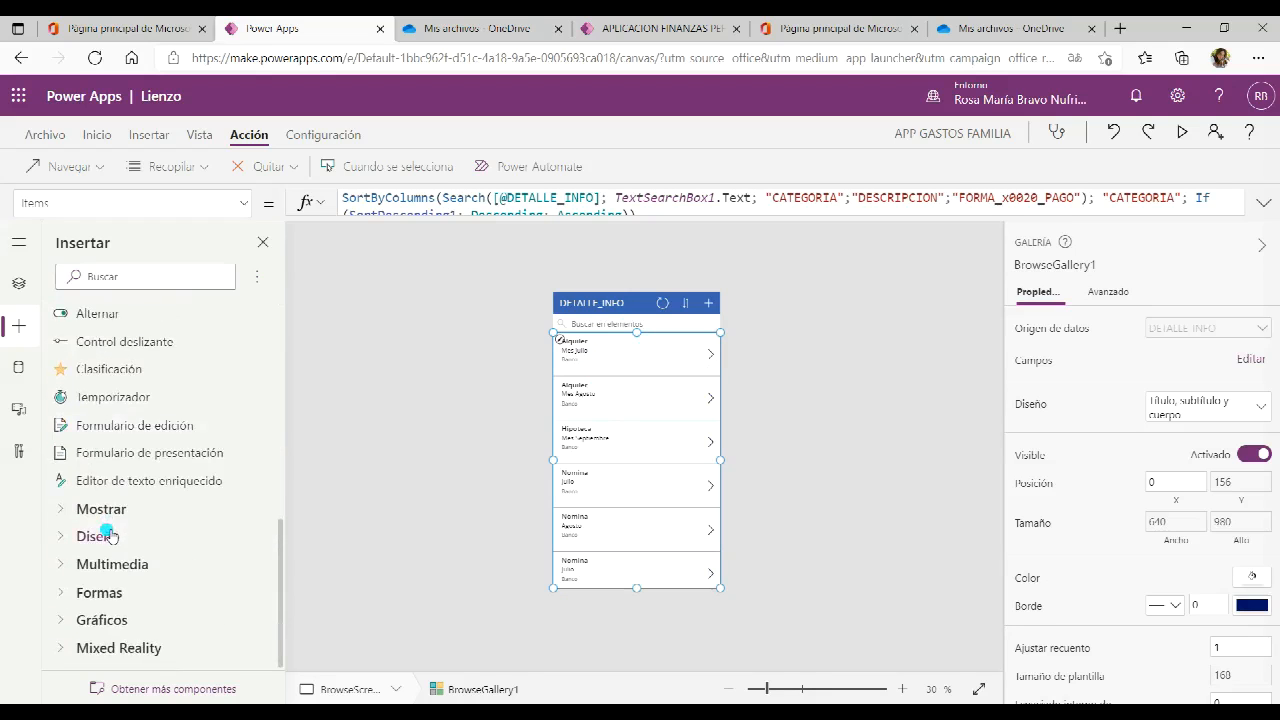
{"action": "left_click", "coordinate": [97, 514]}
{"action": "scroll", "coordinate": [114, 459], "scroll_direction": "down", "scroll_amount": 2}
{"action": "left_click", "coordinate": [110, 536]}
{"action": "scroll", "coordinate": [120, 480], "scroll_direction": "down", "scroll_amount": 3}
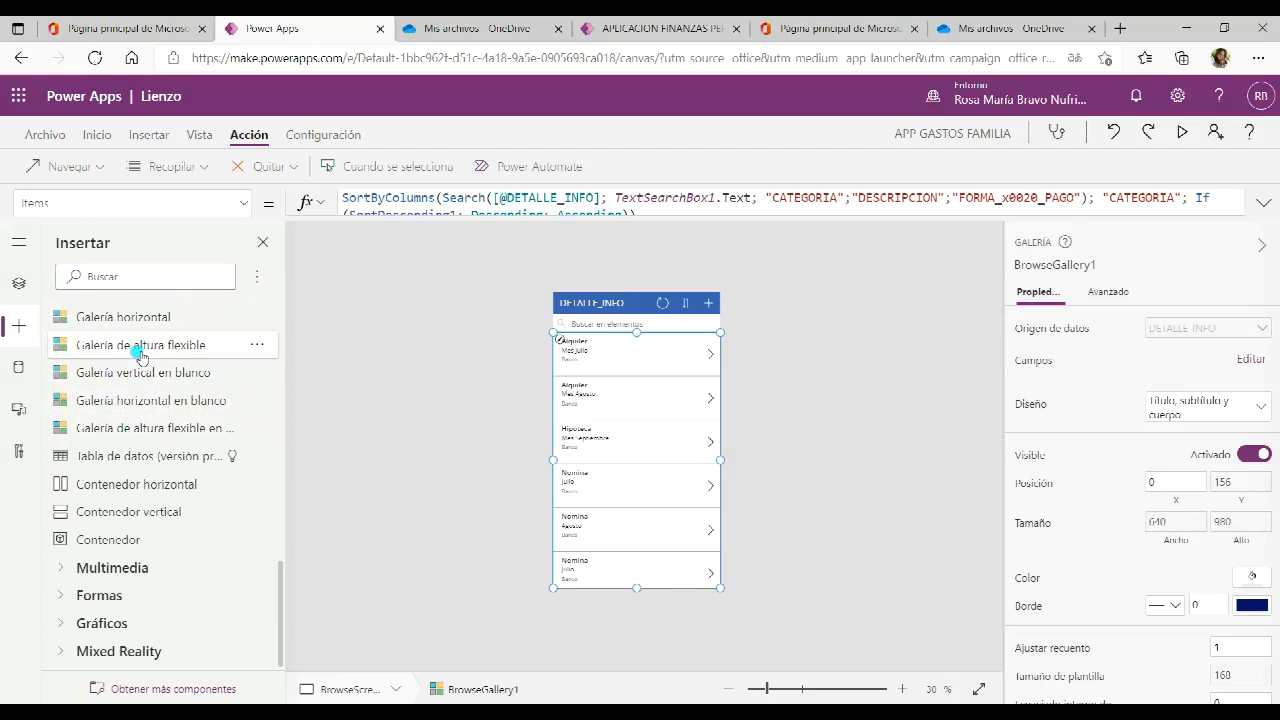
{"action": "left_click", "coordinate": [96, 567]}
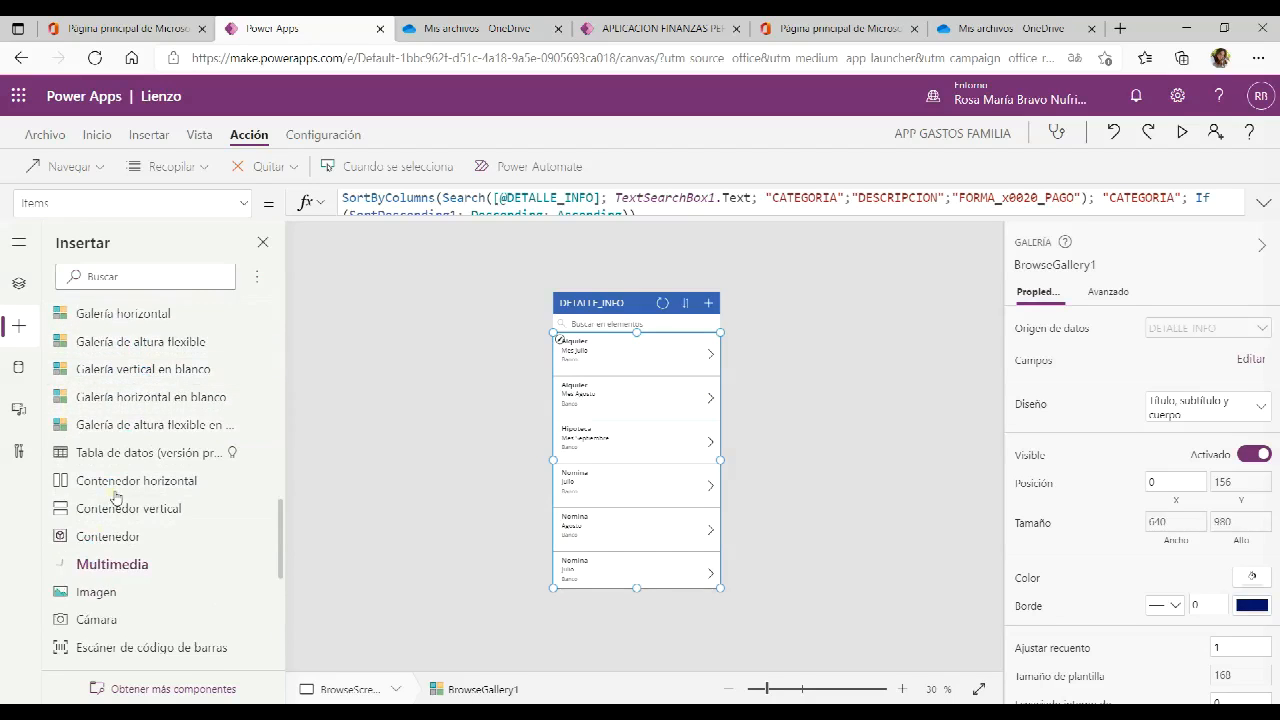
{"action": "scroll", "coordinate": [118, 470], "scroll_direction": "down", "scroll_amount": 3}
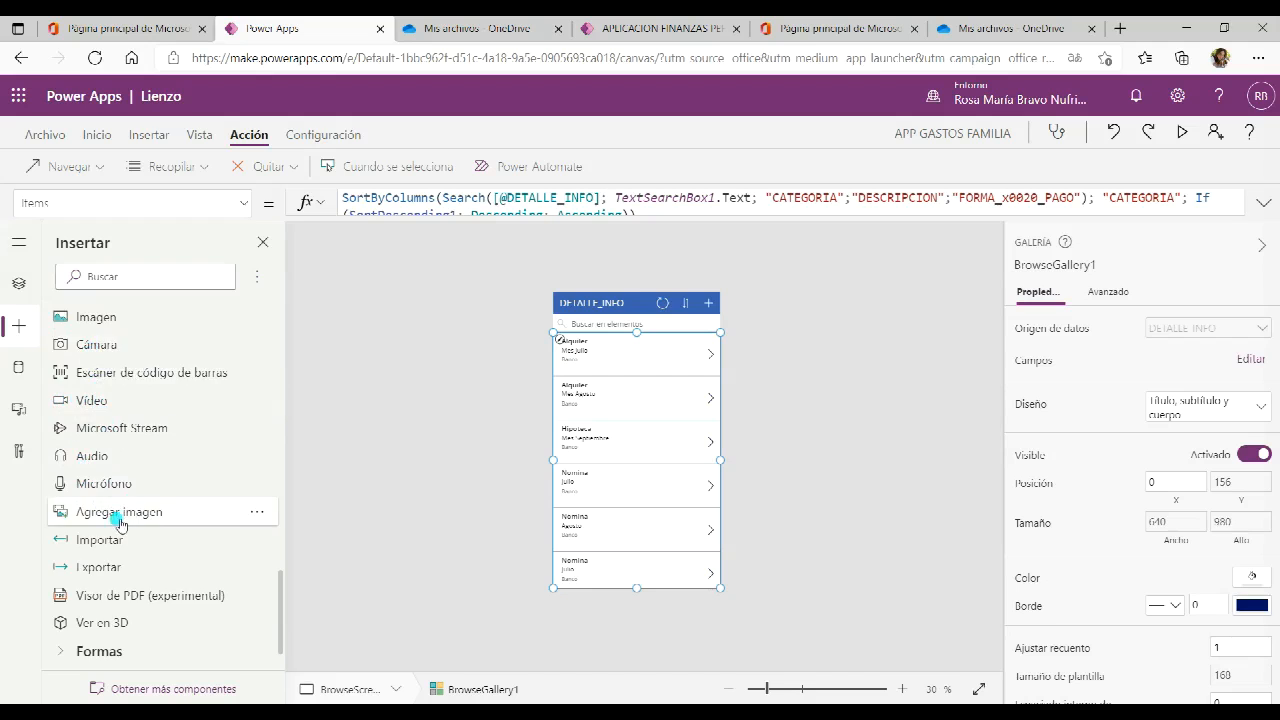
Review the insertable controls under Formas and Gráficos, and collapse the expanded control categories
{"action": "scroll", "coordinate": [112, 512], "scroll_direction": "down", "scroll_amount": 1}
{"action": "left_click", "coordinate": [99, 594]}
{"action": "scroll", "coordinate": [100, 610], "scroll_direction": "down", "scroll_amount": 5}
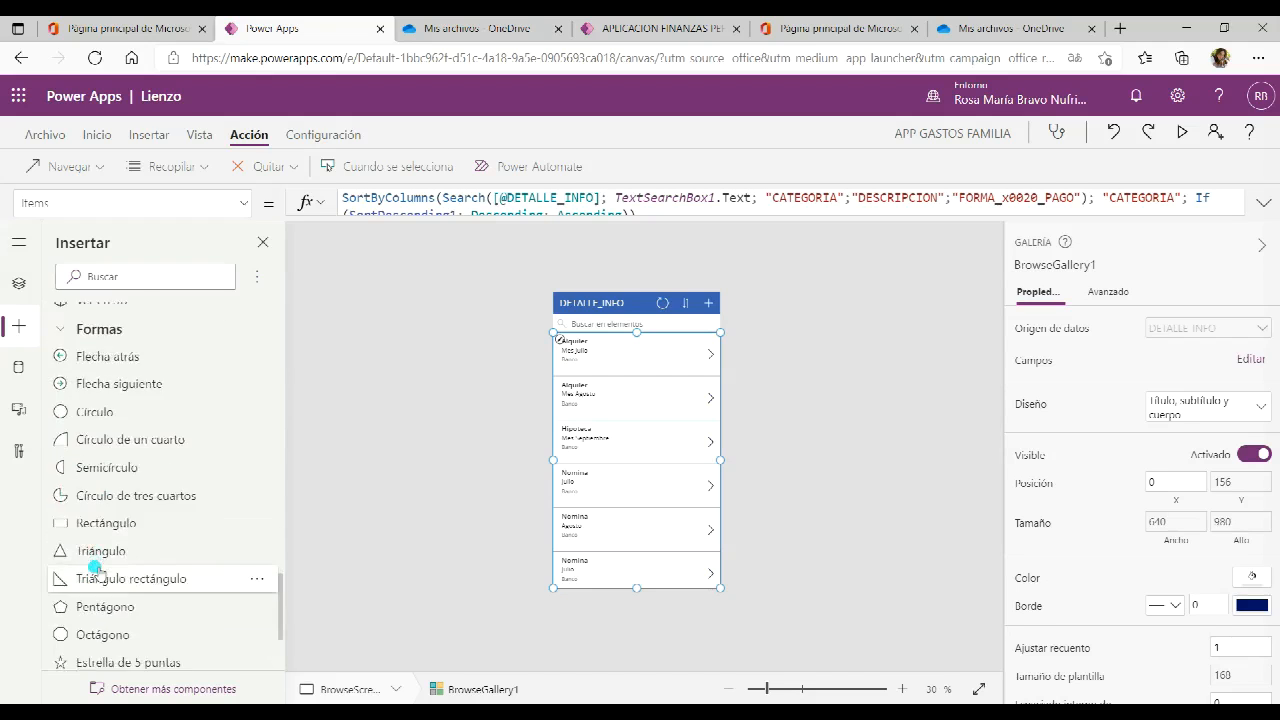
{"action": "left_click", "coordinate": [95, 621]}
{"action": "scroll", "coordinate": [91, 530], "scroll_direction": "down", "scroll_amount": 2}
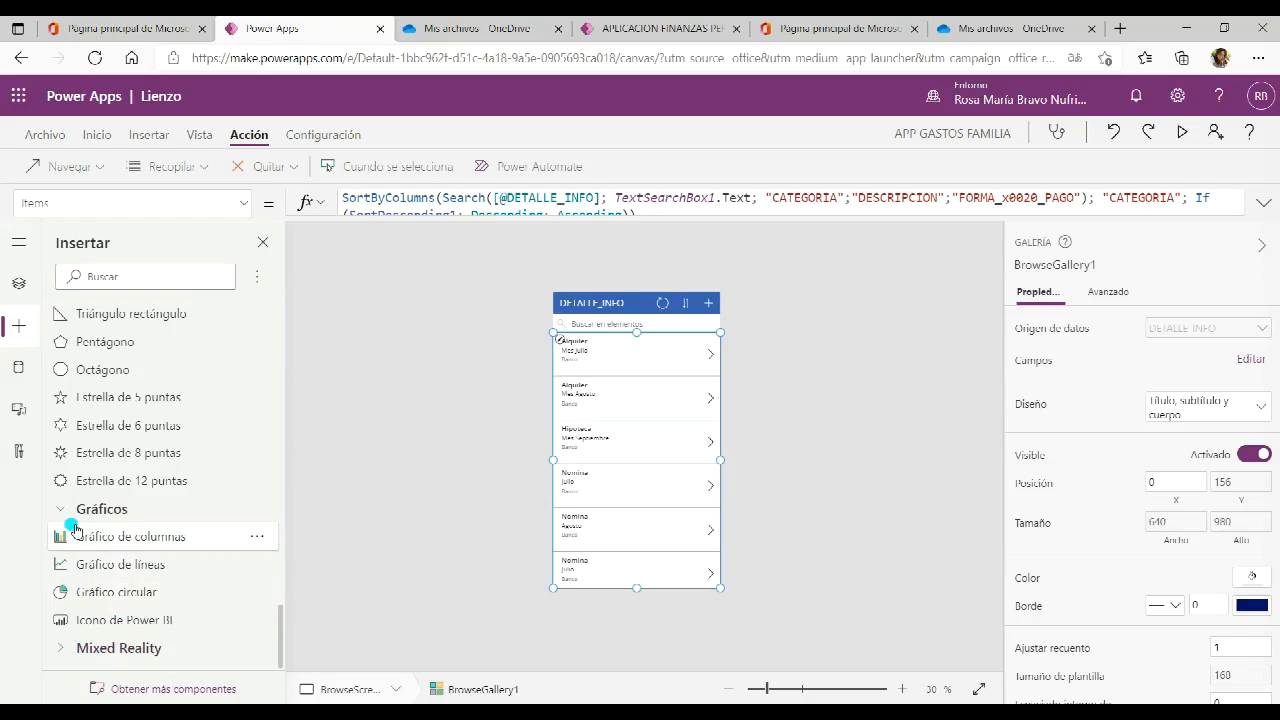
{"action": "scroll", "coordinate": [66, 512], "scroll_direction": "up", "scroll_amount": 4}
{"action": "scroll", "coordinate": [66, 512], "scroll_direction": "up", "scroll_amount": 7}
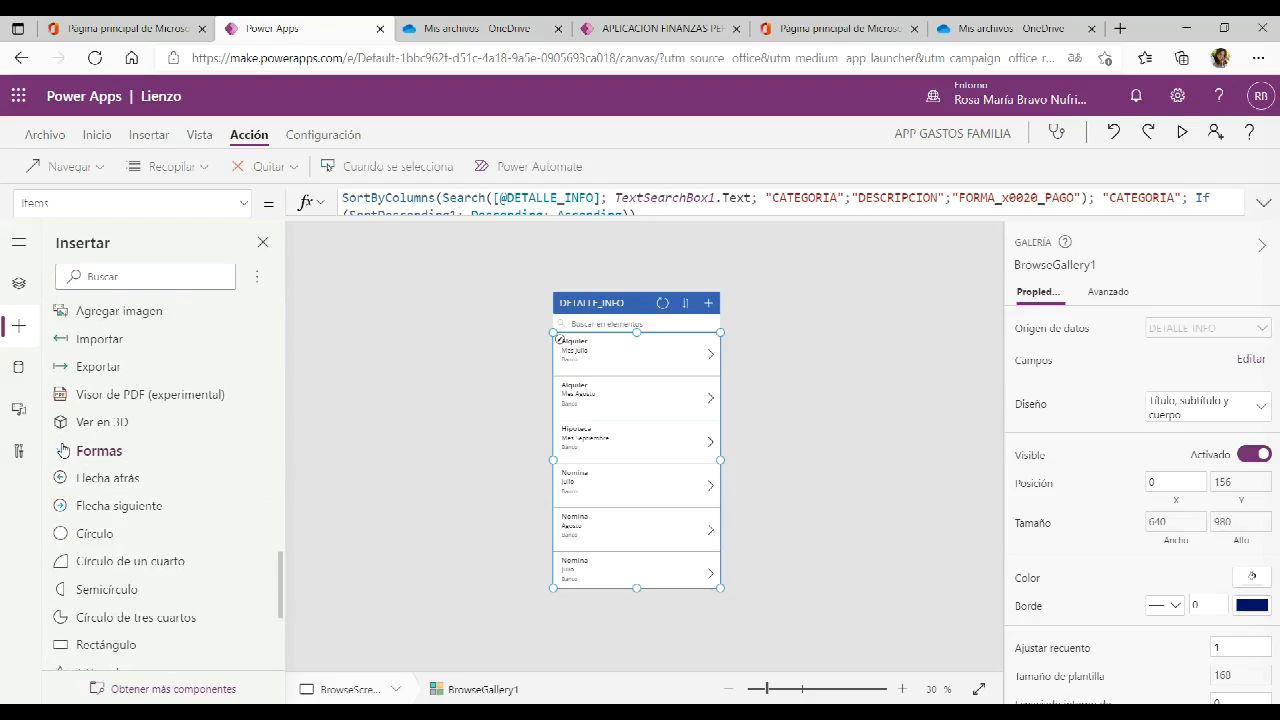
{"action": "scroll", "coordinate": [63, 488], "scroll_direction": "up", "scroll_amount": 5}
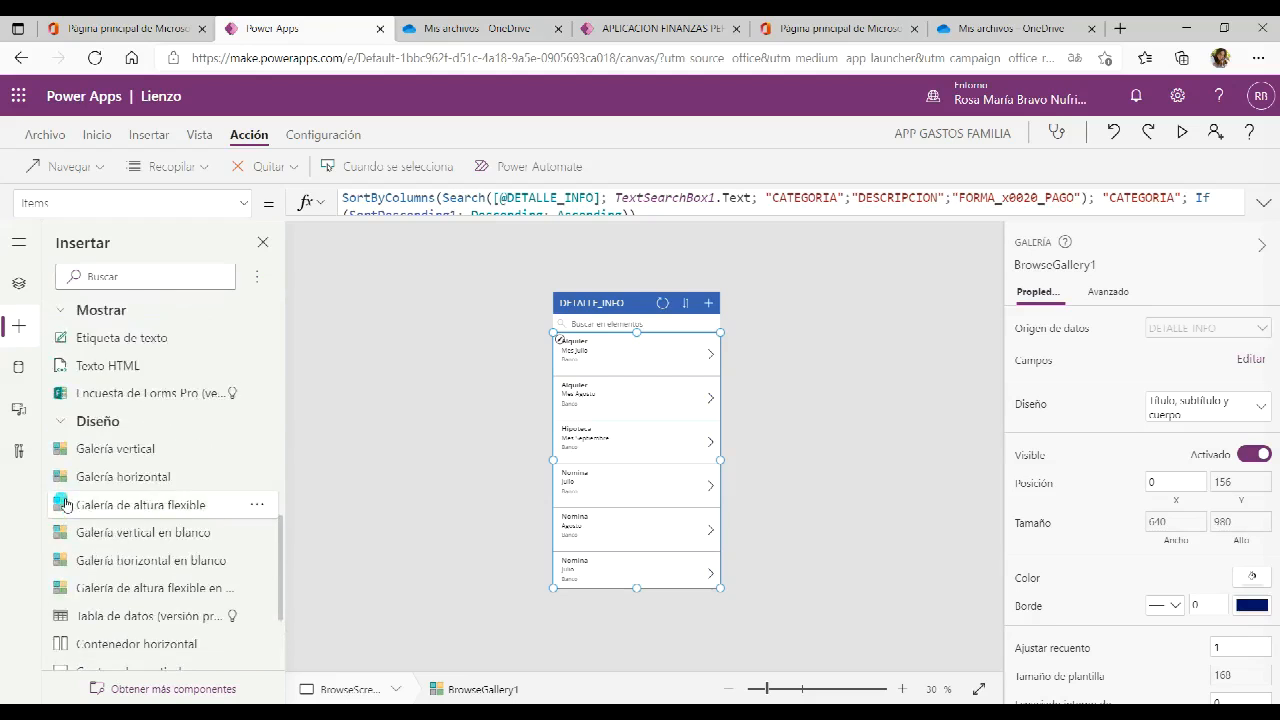
{"action": "left_click", "coordinate": [67, 479]}
{"action": "scroll", "coordinate": [66, 448], "scroll_direction": "up", "scroll_amount": 2}
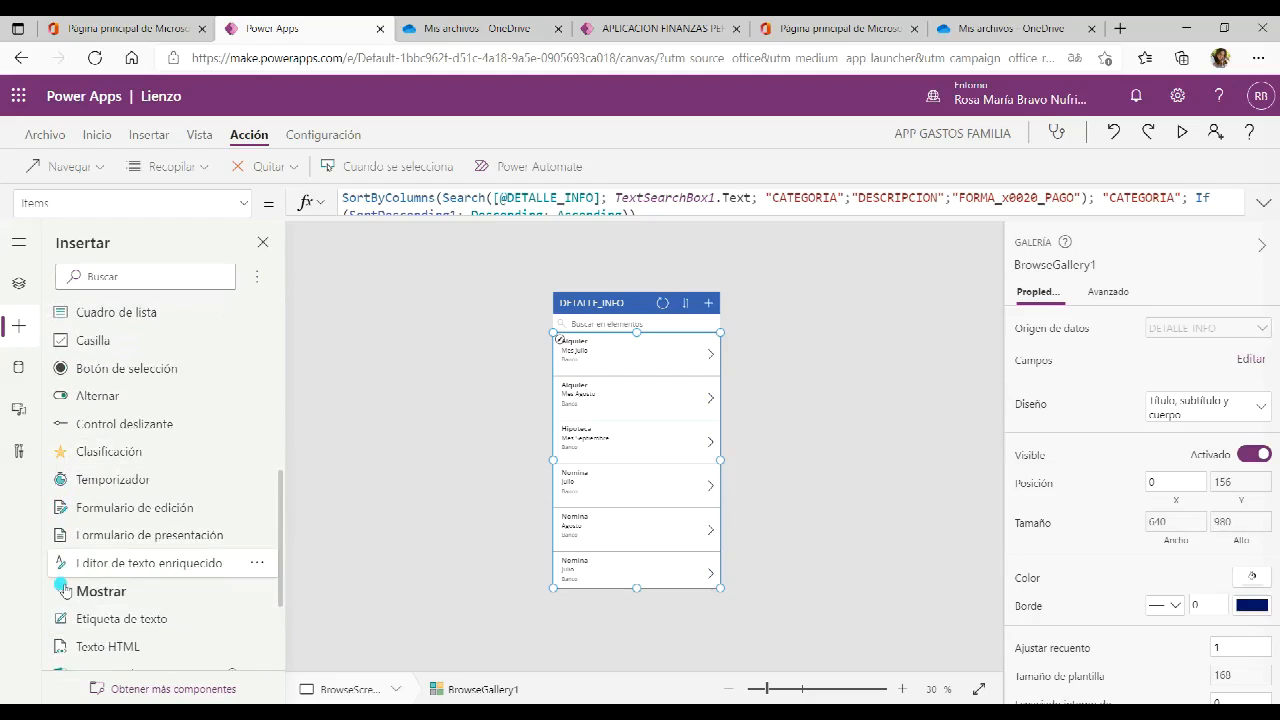
{"action": "left_click", "coordinate": [63, 596]}
{"action": "scroll", "coordinate": [68, 420], "scroll_direction": "up", "scroll_amount": 5}
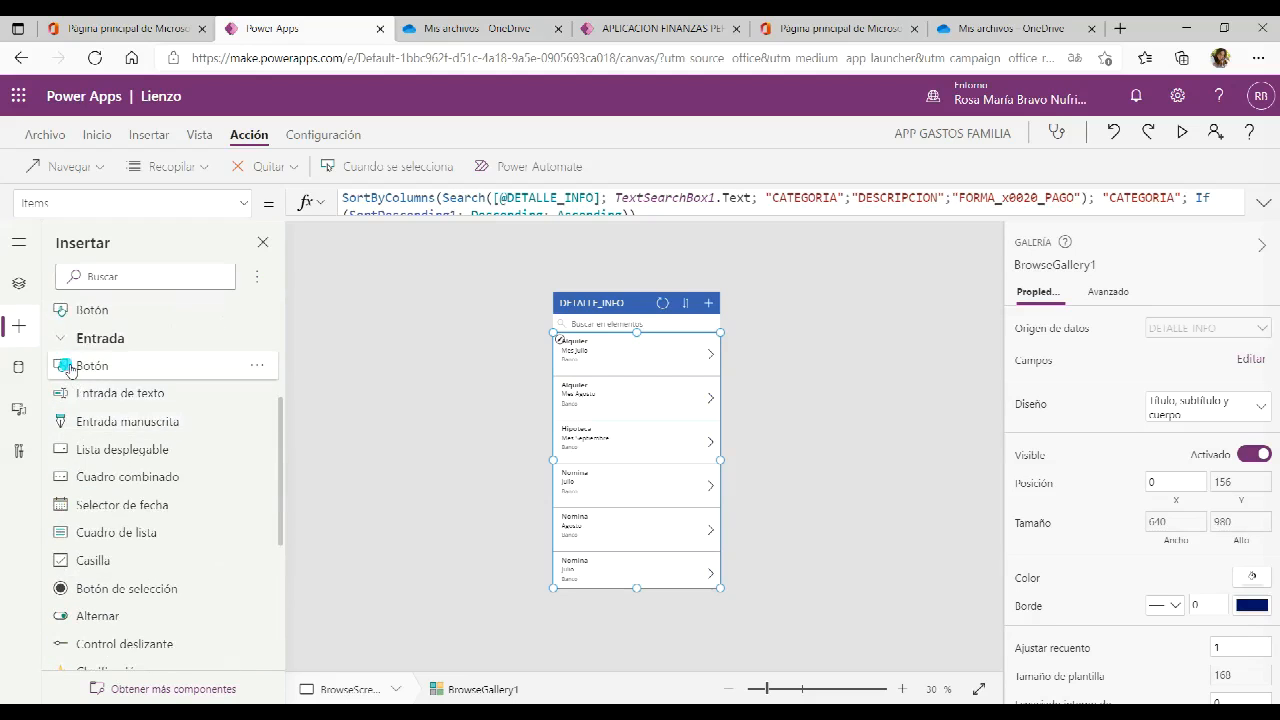
{"action": "left_click", "coordinate": [67, 505]}
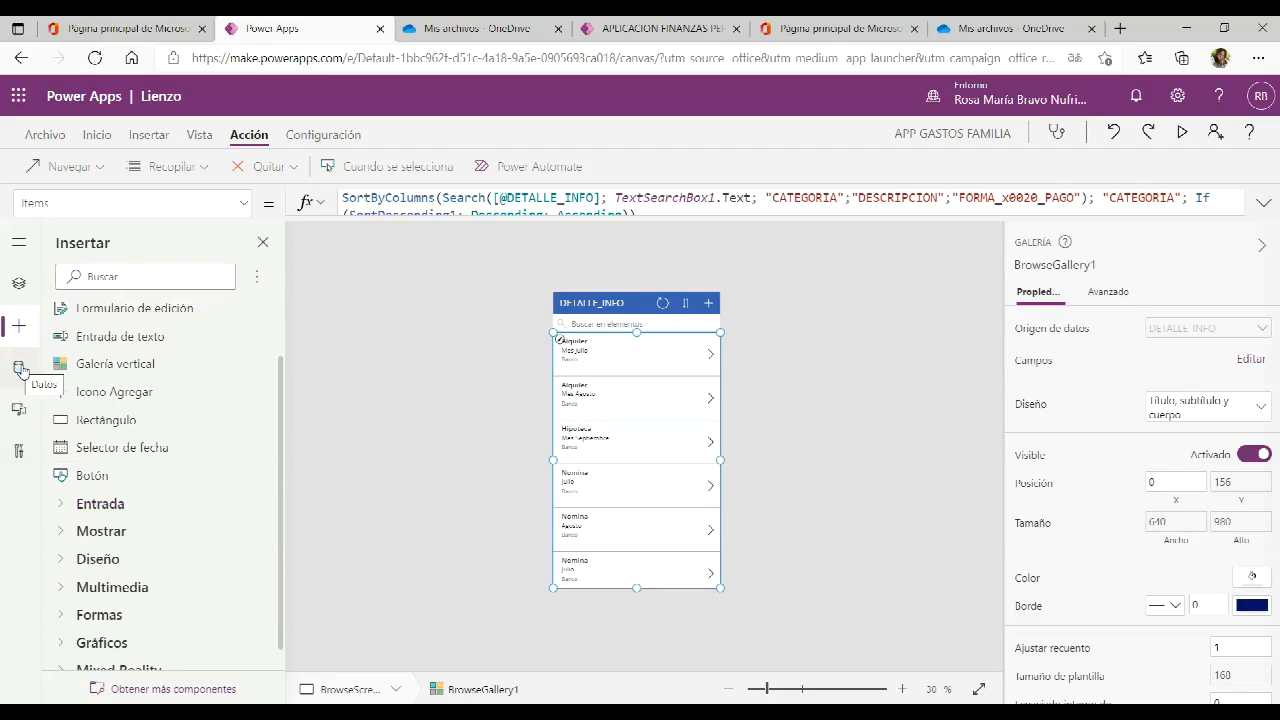
Inspect the app's data sources, multimedia files and advanced tools, and return to the tree view with BrowseScreen1 collapsed
{"action": "left_click", "coordinate": [19, 368]}
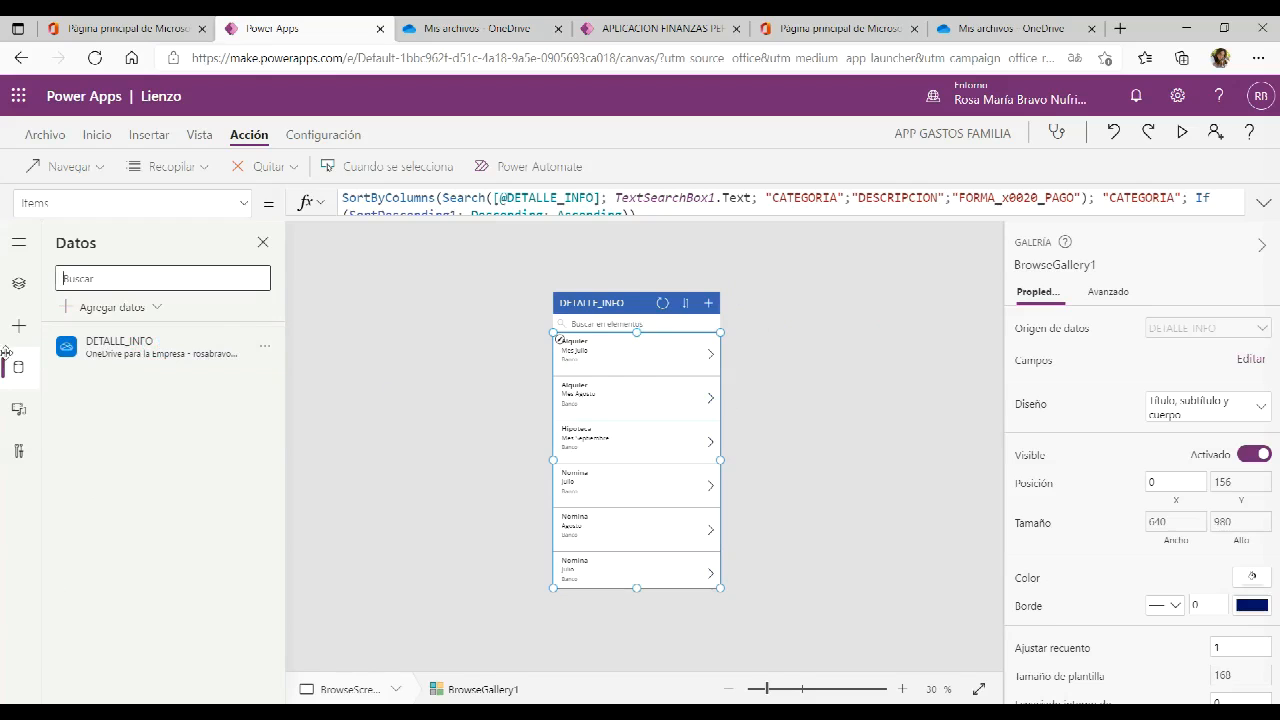
{"action": "left_click", "coordinate": [141, 310]}
{"action": "left_click", "coordinate": [20, 412]}
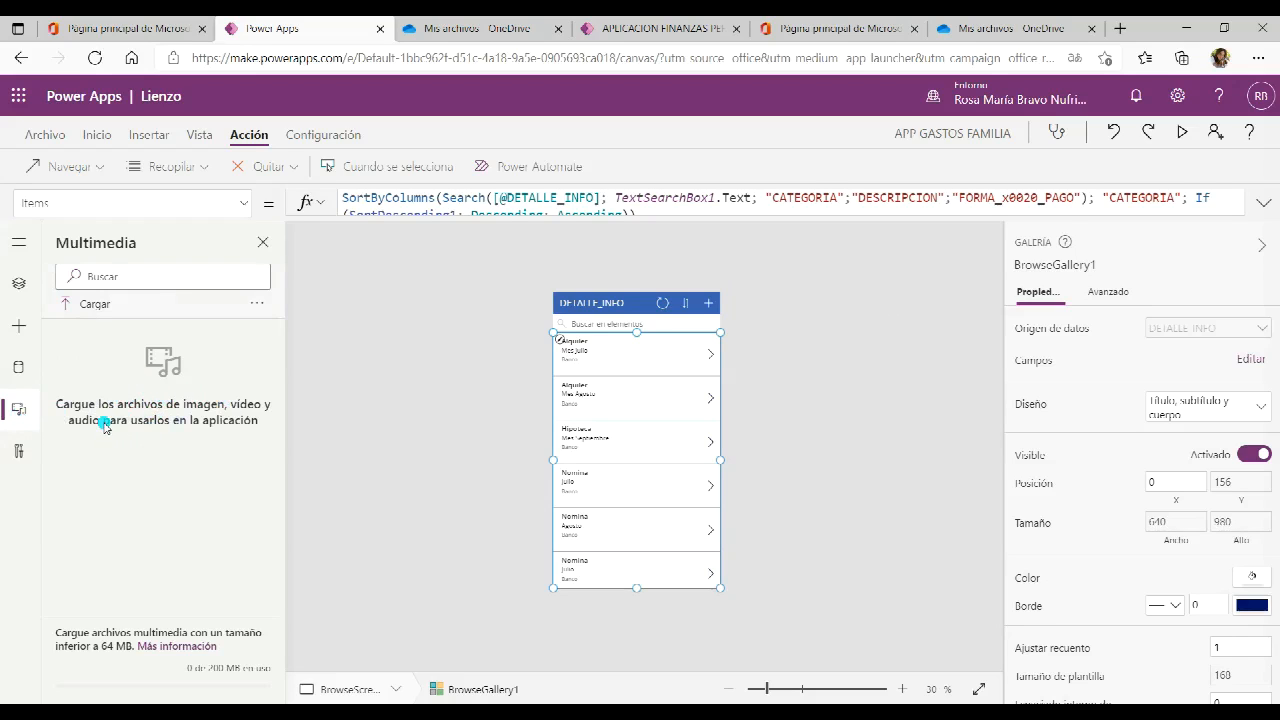
{"action": "left_click", "coordinate": [20, 452]}
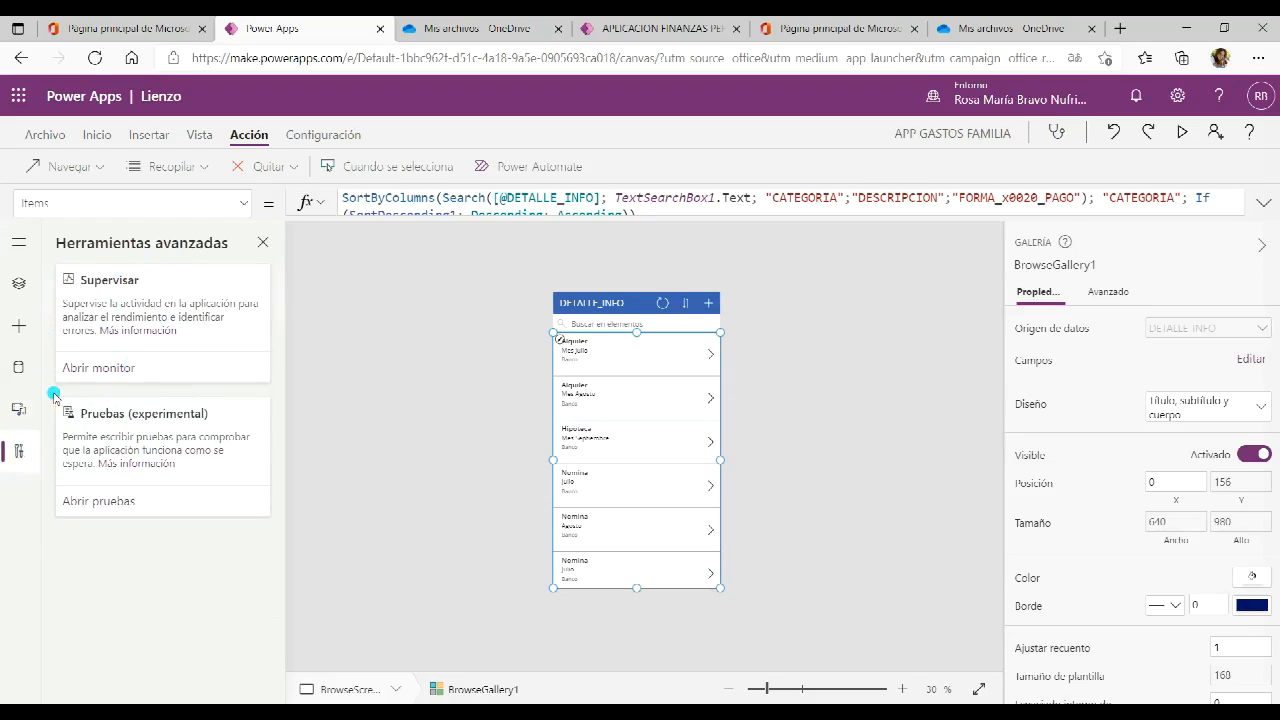
{"action": "left_click", "coordinate": [18, 283]}
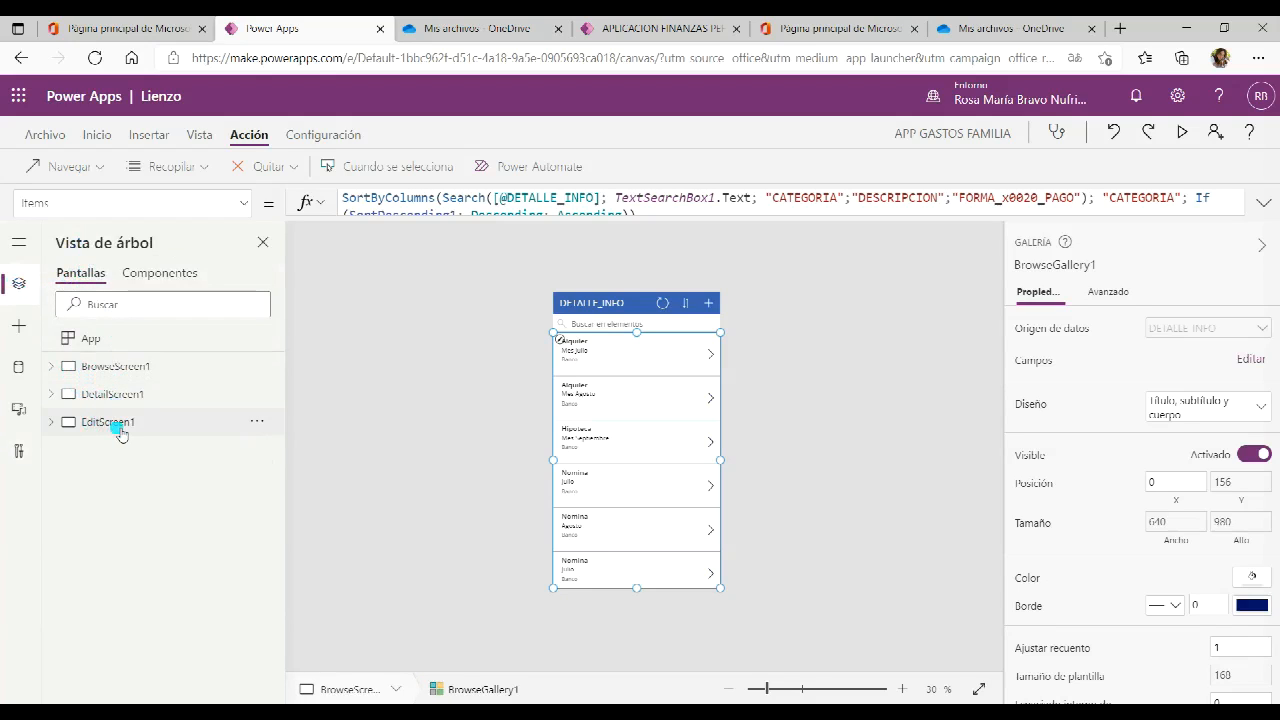
{"action": "left_click", "coordinate": [54, 366]}
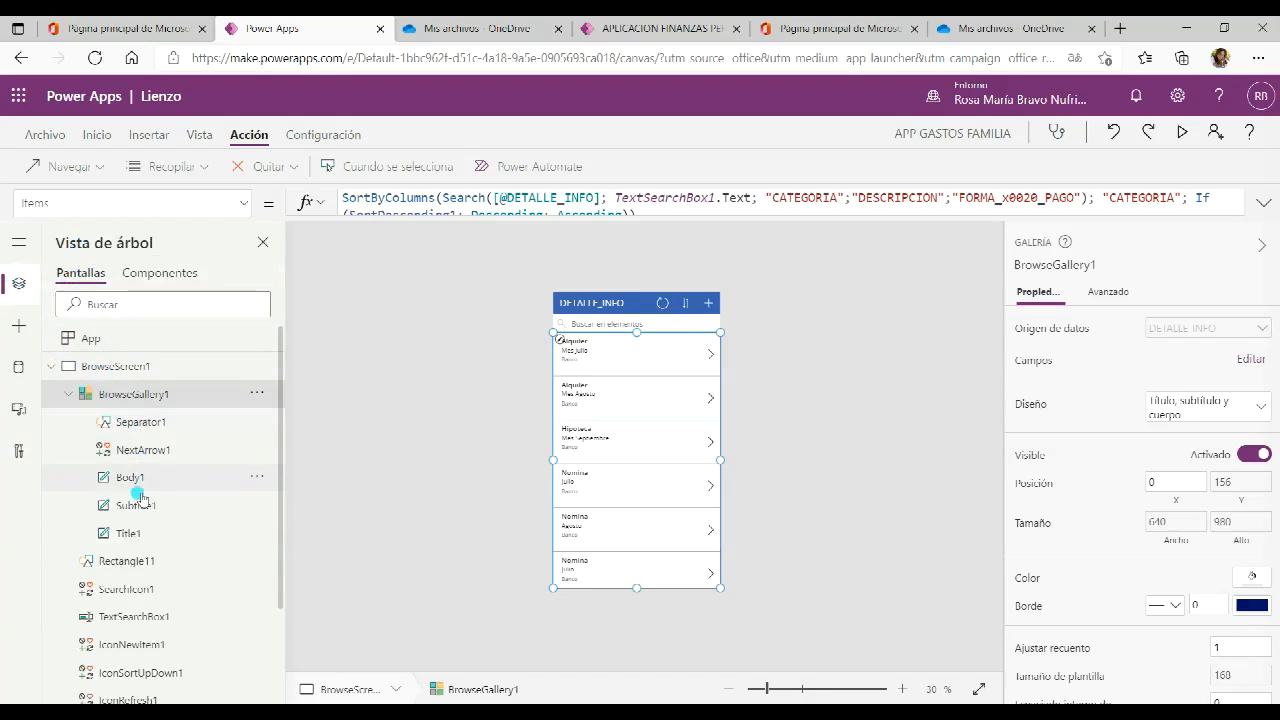
{"action": "left_click", "coordinate": [68, 394]}
{"action": "left_click", "coordinate": [52, 367]}
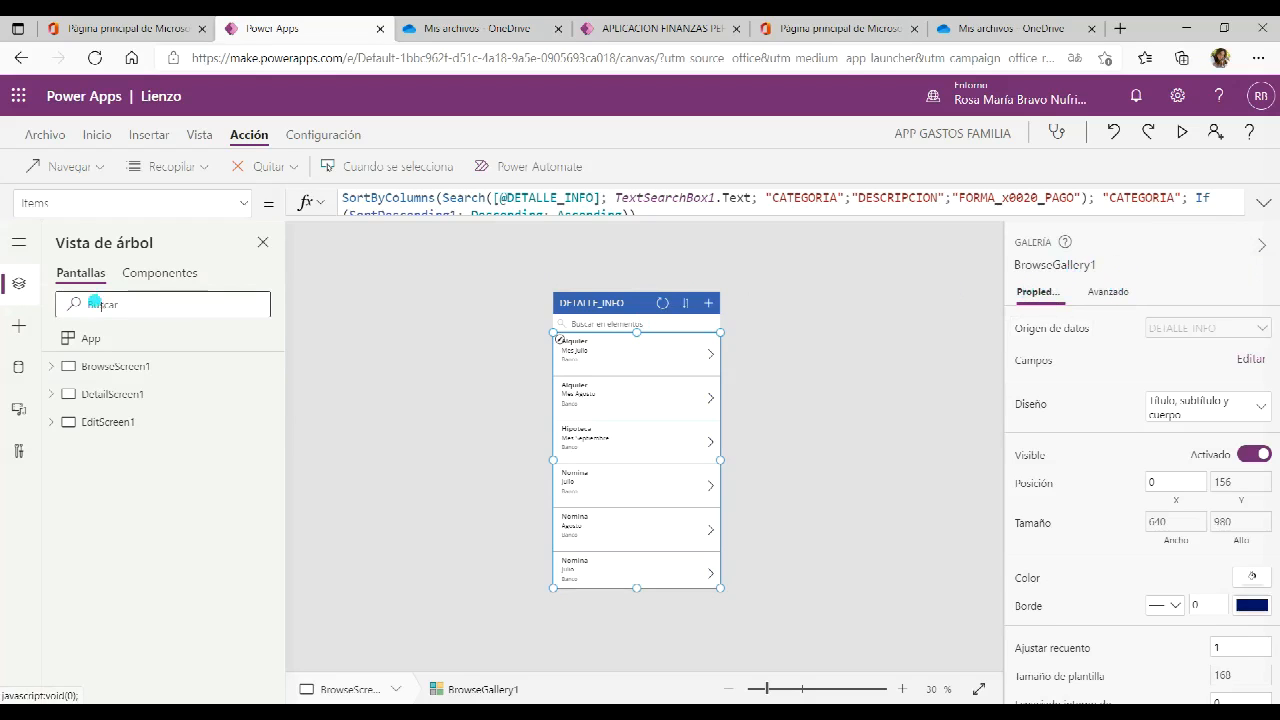
Examine the basic and advanced properties of the whole BrowseScreen1 screen
{"action": "left_click", "coordinate": [97, 372]}
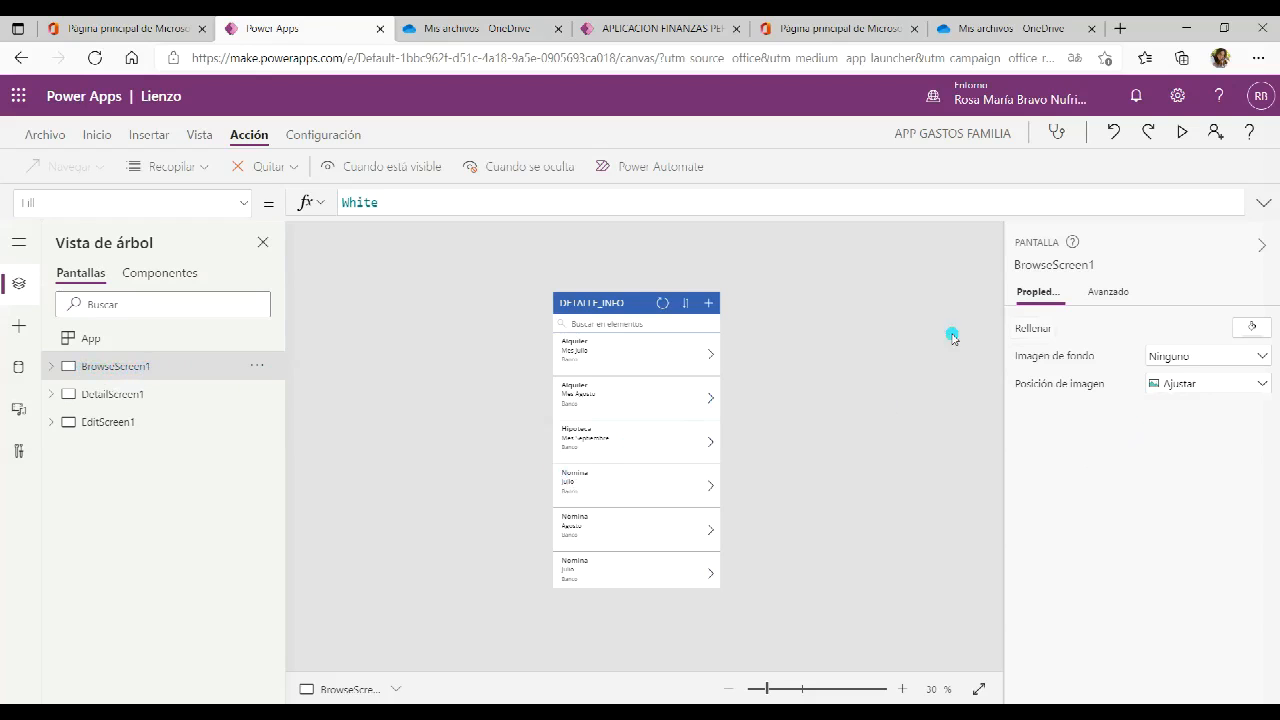
{"action": "left_click", "coordinate": [1110, 294]}
{"action": "scroll", "coordinate": [1100, 488], "scroll_direction": "down", "scroll_amount": 3}
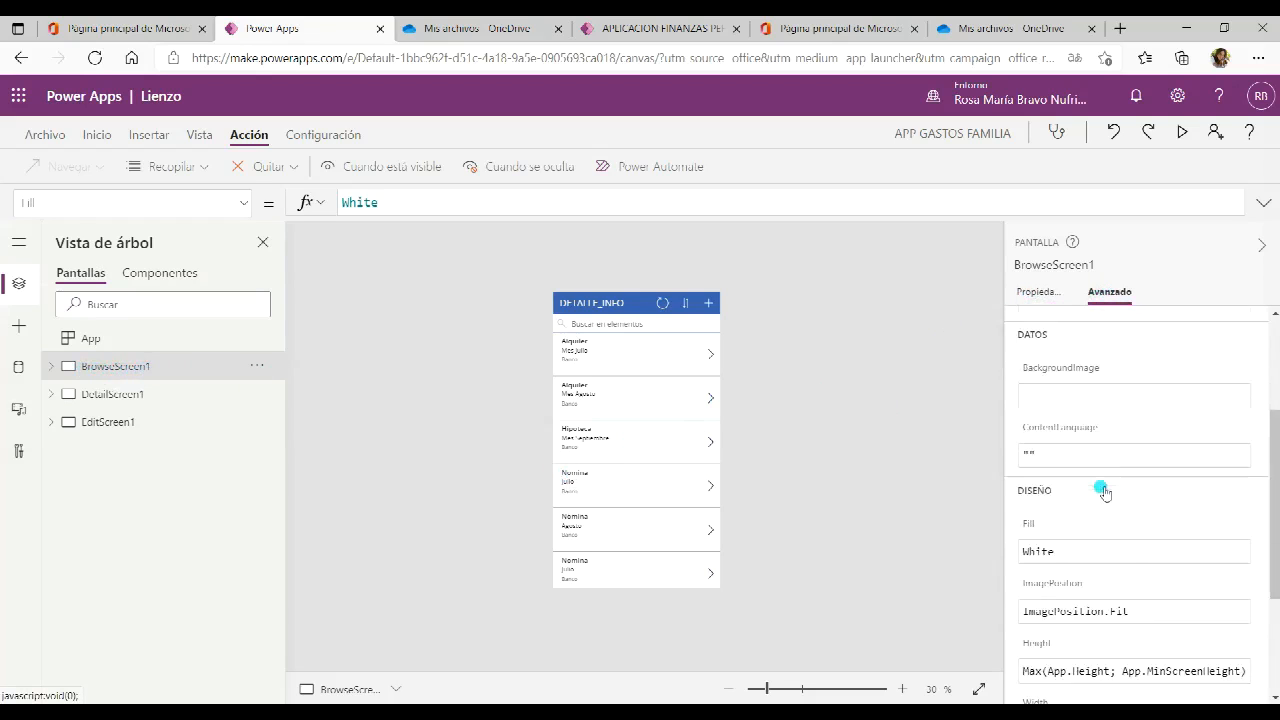
{"action": "scroll", "coordinate": [1100, 488], "scroll_direction": "up", "scroll_amount": 3}
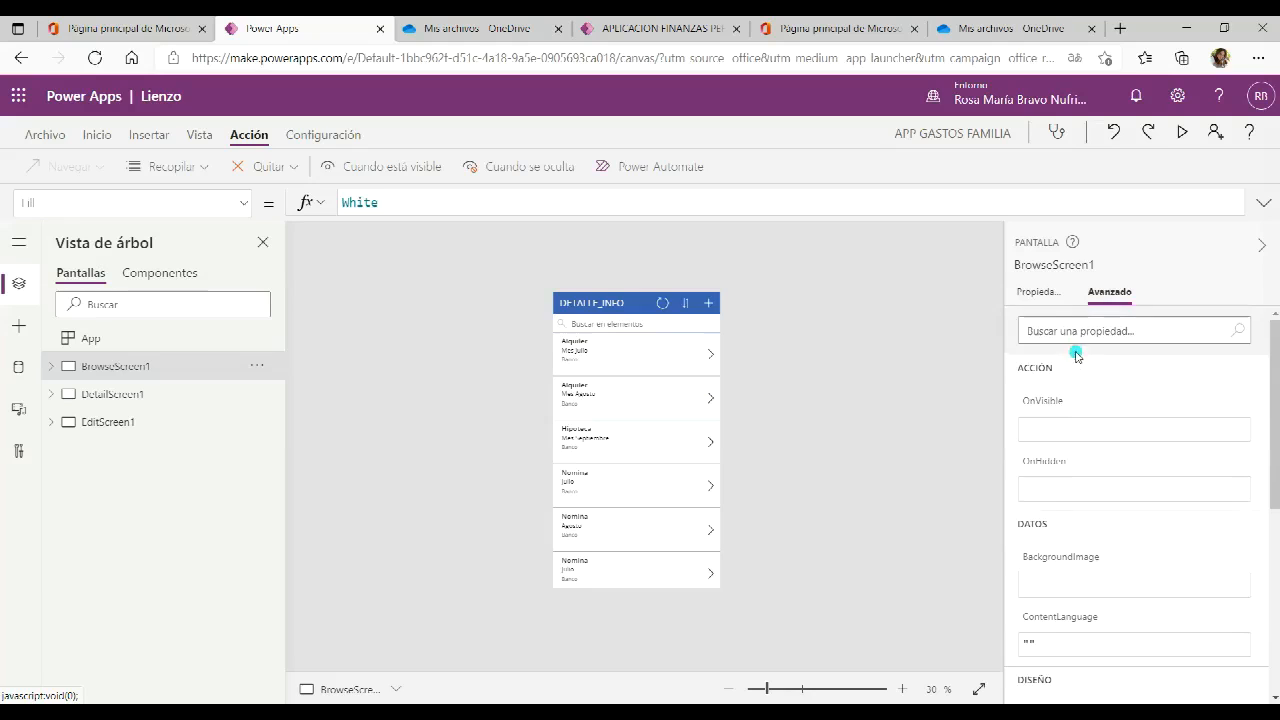
{"action": "left_click", "coordinate": [1048, 300]}
Examine the general and advanced properties of IconNewItem1 on BrowseScreen1, including its OnSelect action
{"action": "left_click", "coordinate": [53, 367]}
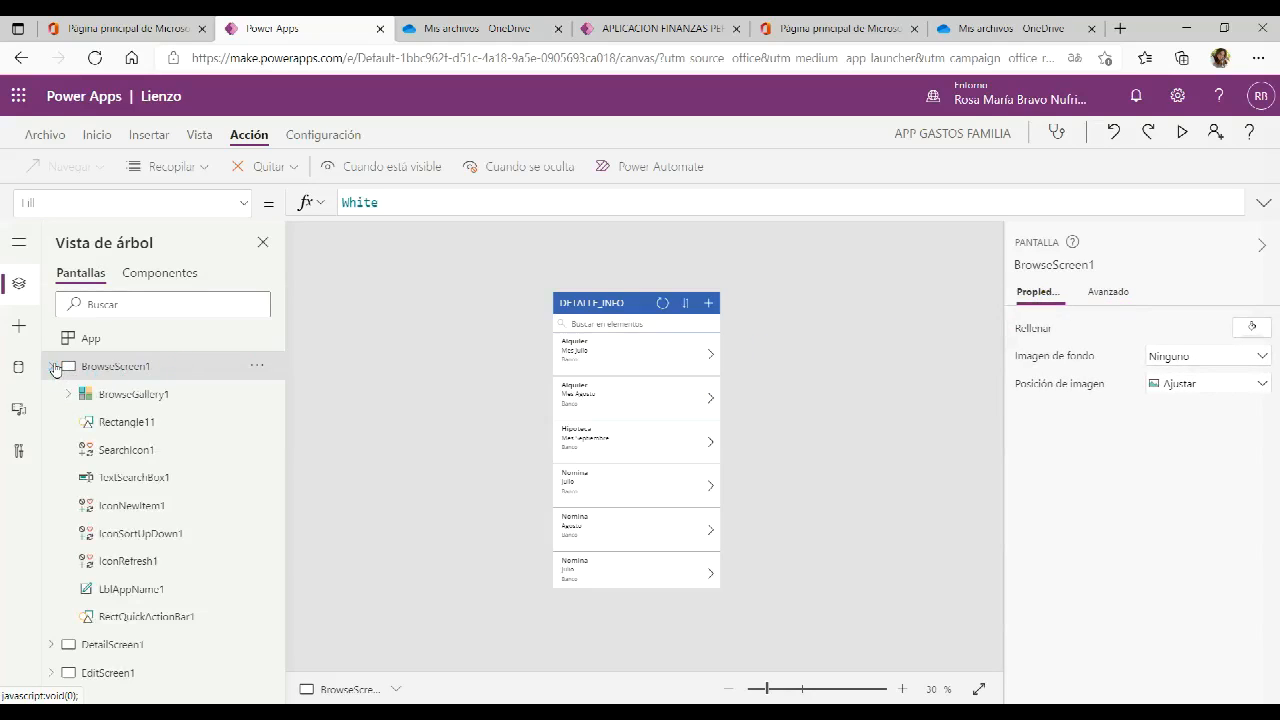
{"action": "left_click", "coordinate": [135, 514]}
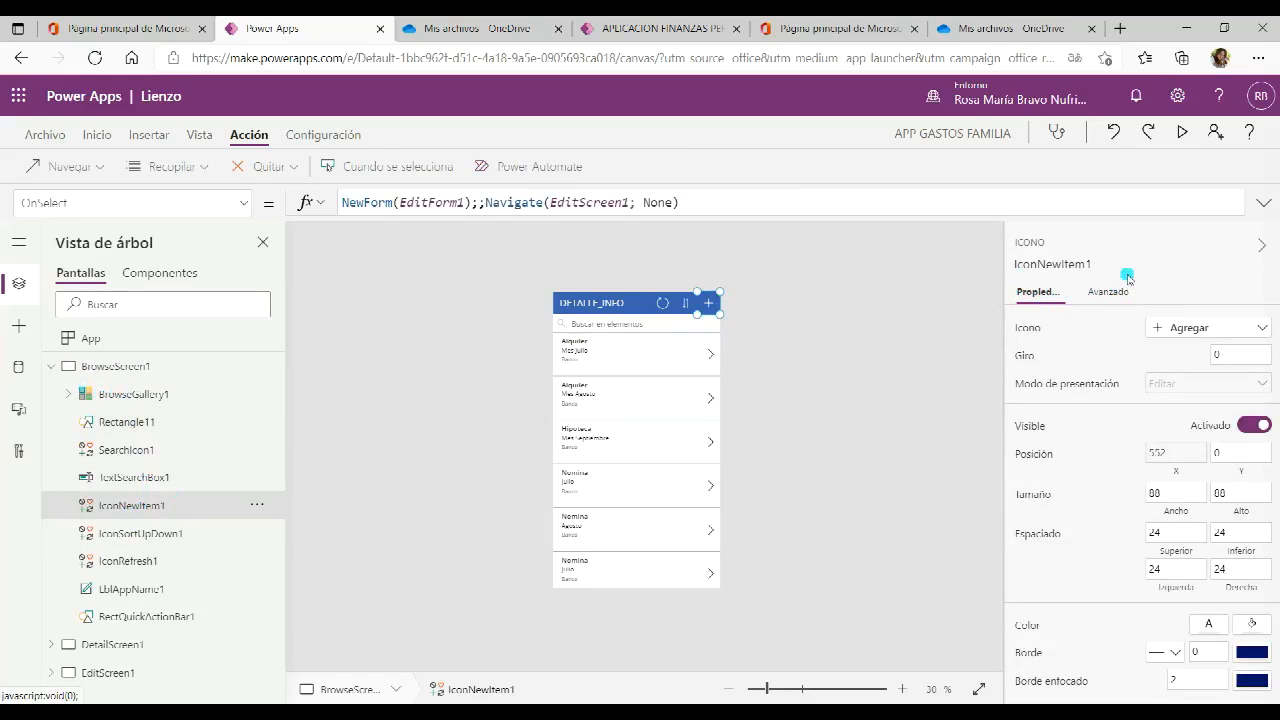
{"action": "scroll", "coordinate": [1141, 352], "scroll_direction": "down", "scroll_amount": 3}
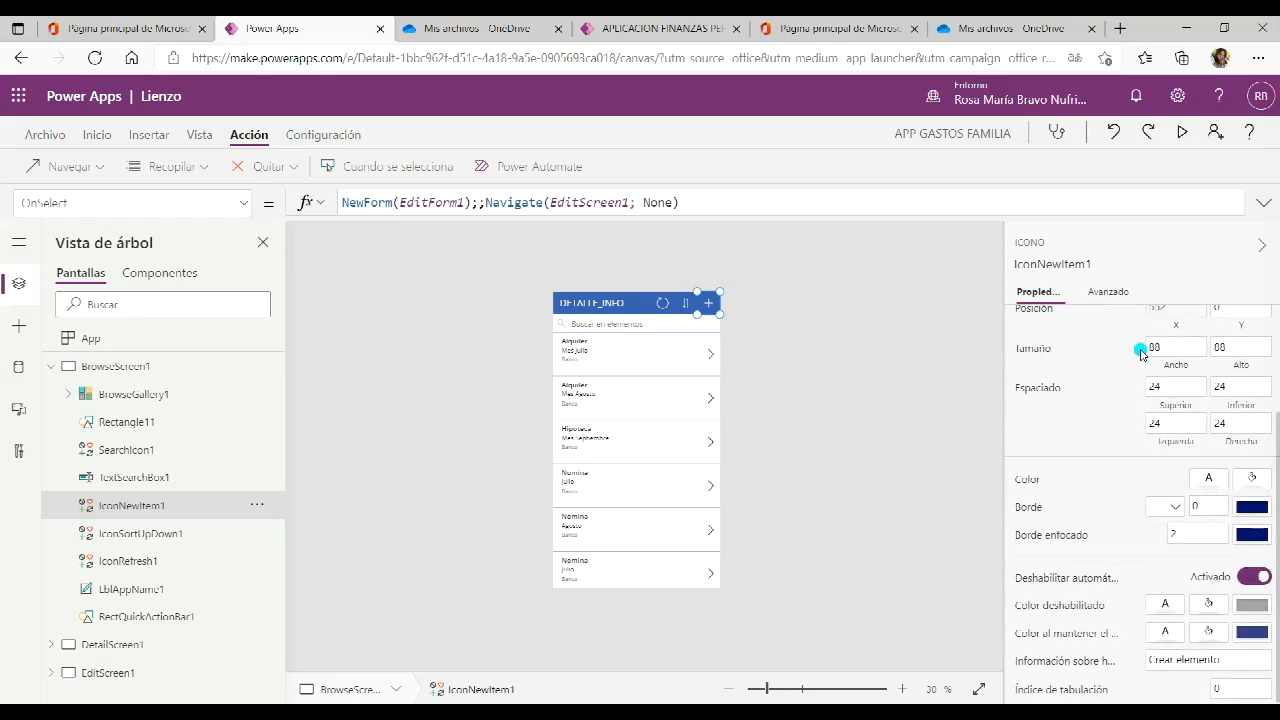
{"action": "scroll", "coordinate": [1160, 600], "scroll_direction": "up", "scroll_amount": 3}
{"action": "scroll", "coordinate": [1112, 410], "scroll_direction": "down", "scroll_amount": 3}
{"action": "scroll", "coordinate": [1111, 409], "scroll_direction": "up", "scroll_amount": 3}
{"action": "left_click", "coordinate": [1108, 292]}
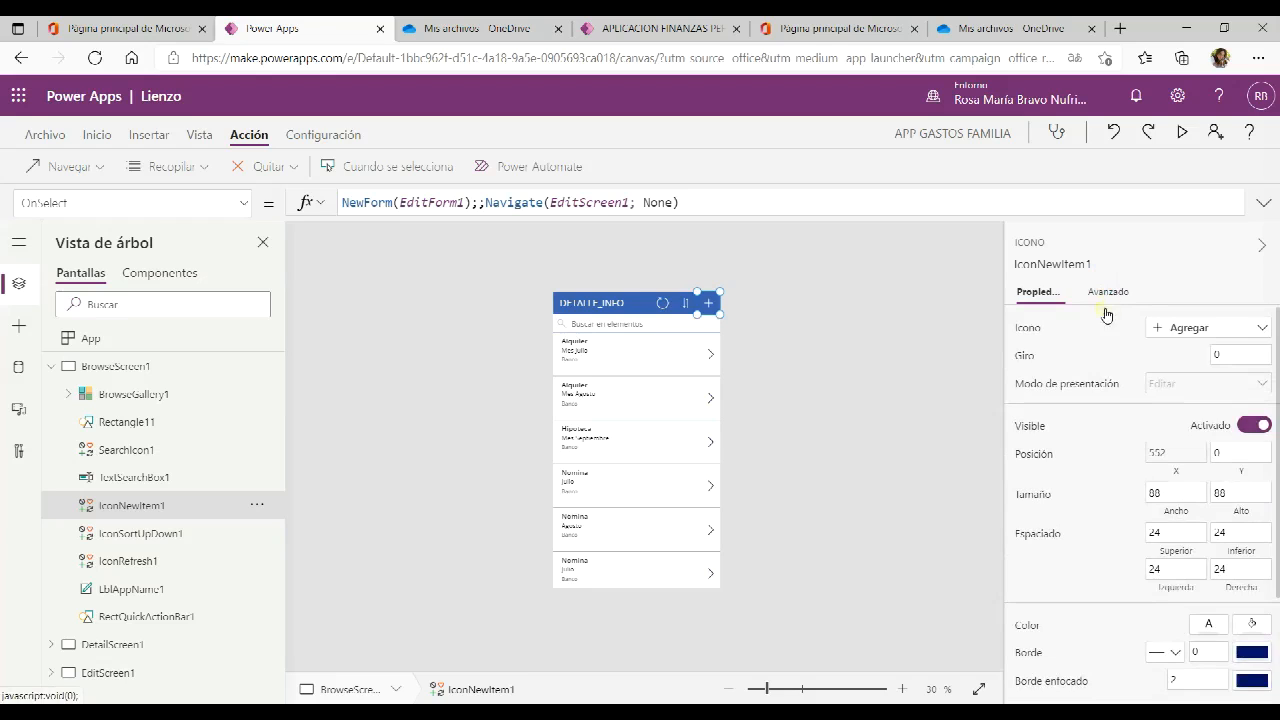
{"action": "left_click", "coordinate": [1036, 291]}
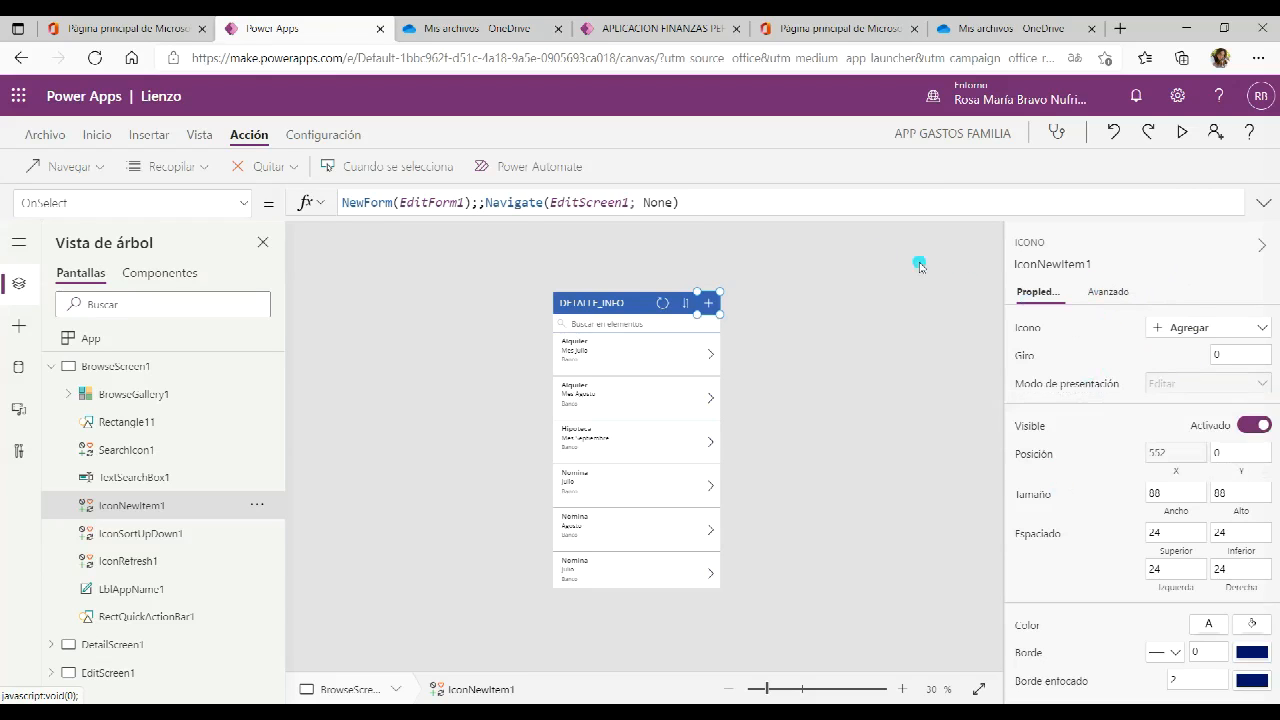
{"action": "left_click", "coordinate": [104, 134]}
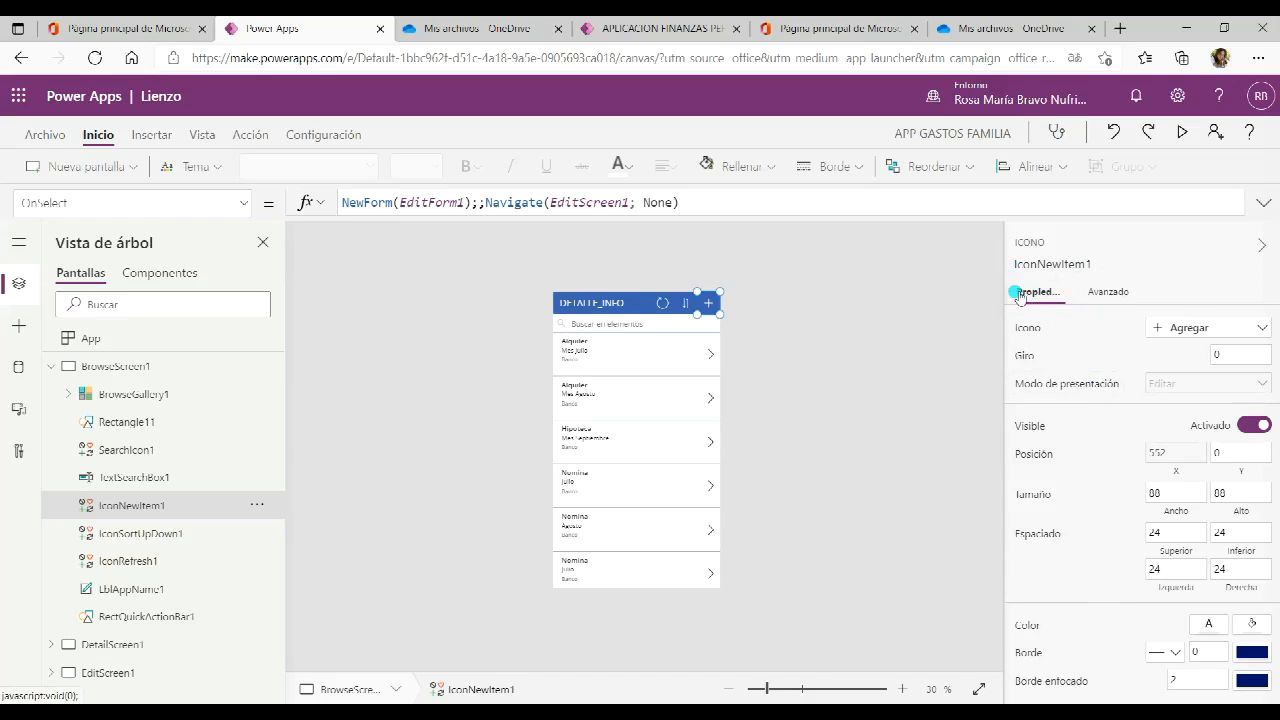
{"action": "left_click", "coordinate": [1105, 296]}
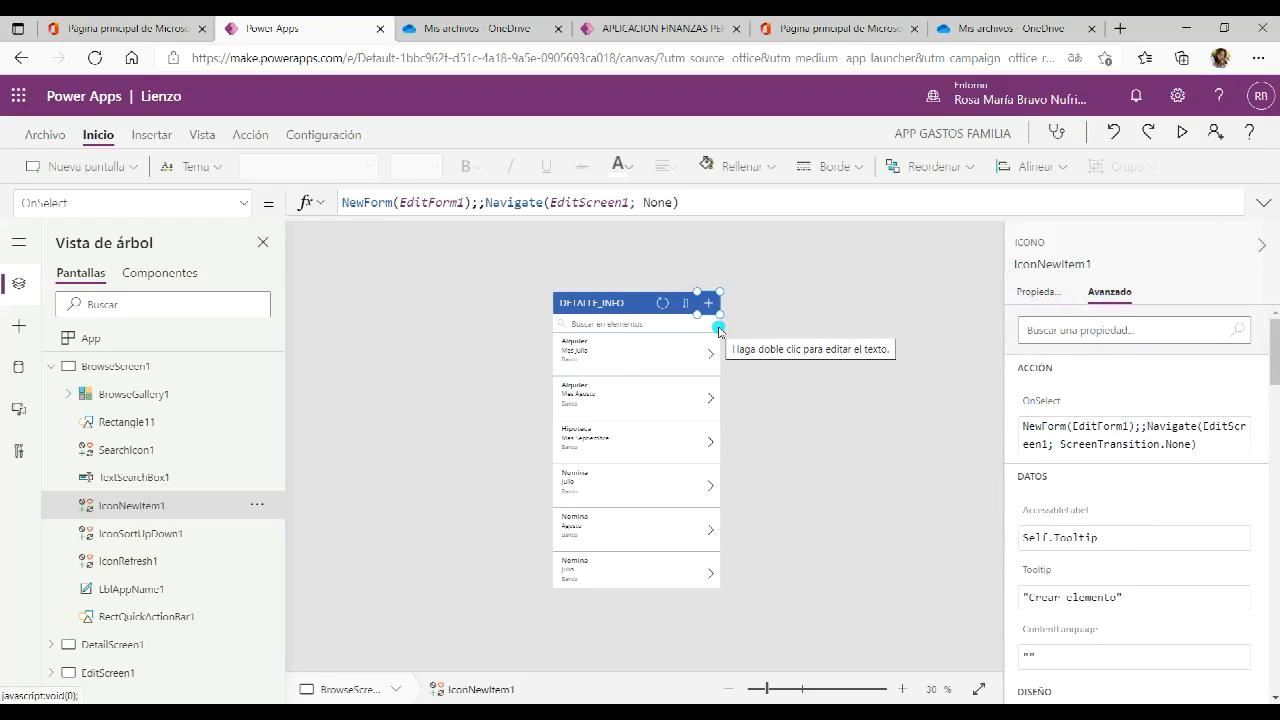
{"action": "left_click", "coordinate": [1026, 293]}
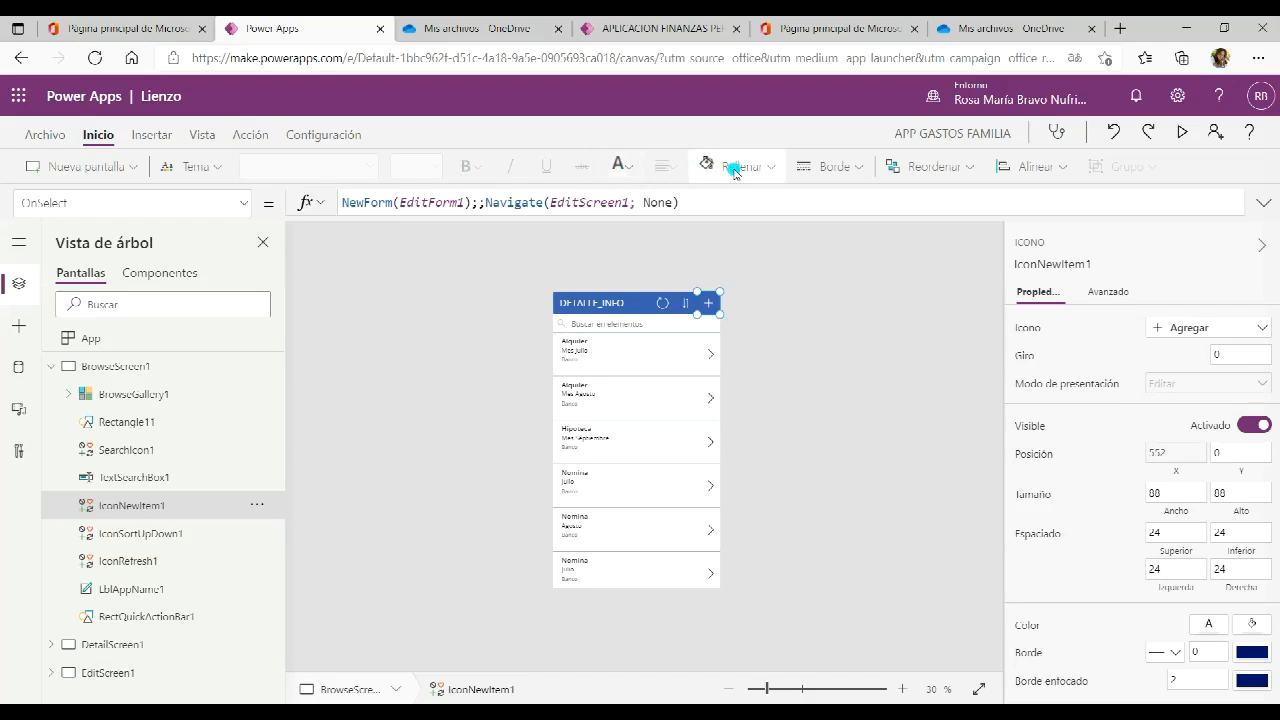
Fill the TextSearchBox1 search field with the light blue-grey theme colour RGBA(227; 234; 243; 1) and review its colour properties
{"action": "left_click", "coordinate": [608, 327]}
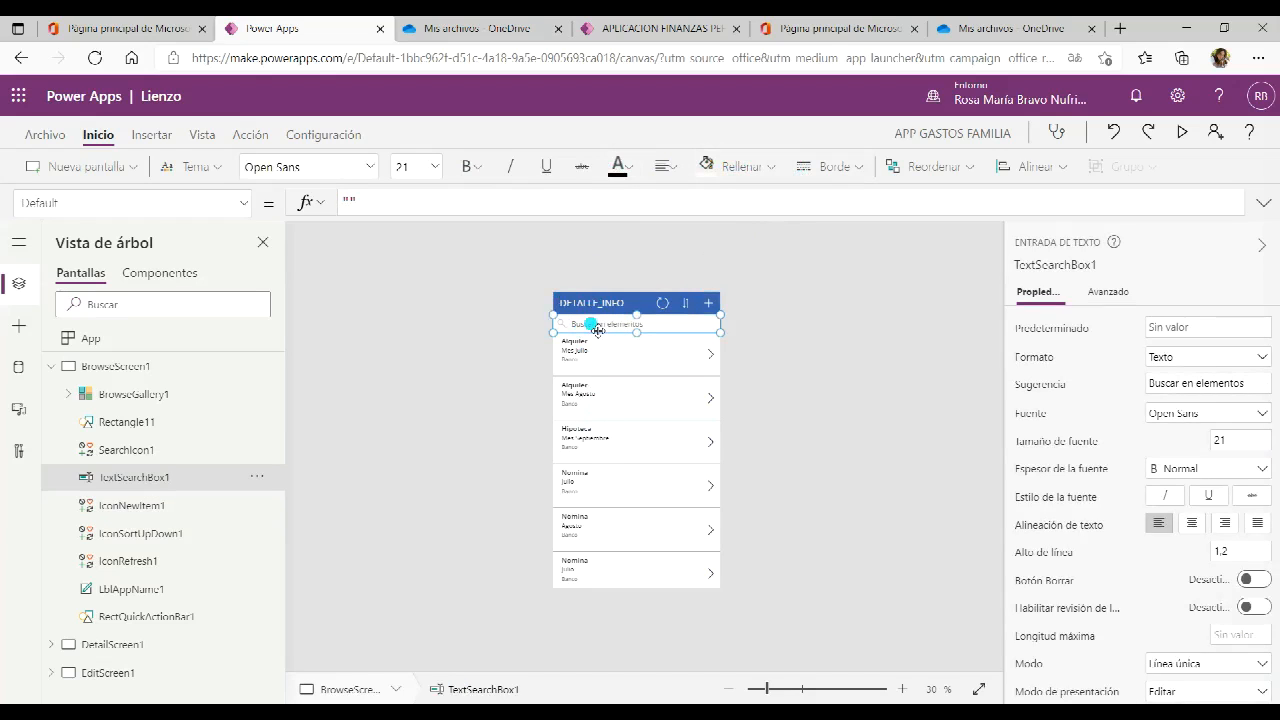
{"action": "left_click", "coordinate": [776, 167]}
{"action": "left_click", "coordinate": [788, 306]}
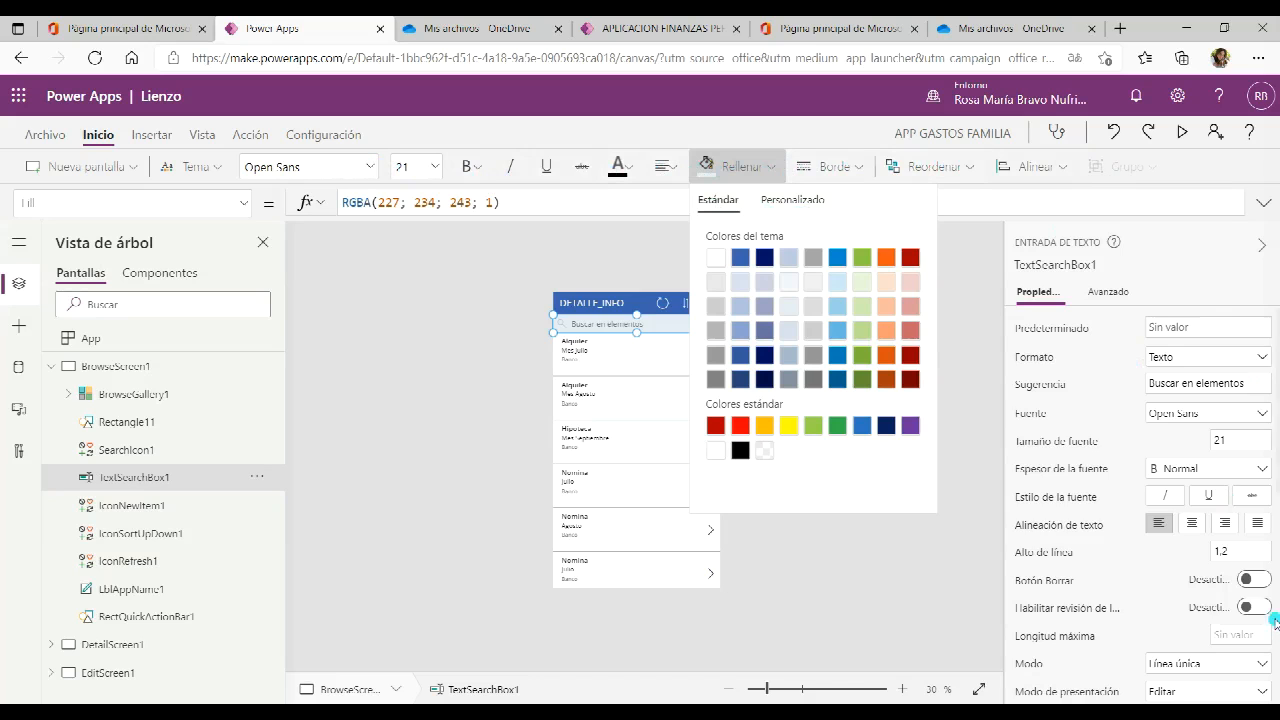
{"action": "scroll", "coordinate": [1248, 585], "scroll_direction": "down", "scroll_amount": 1}
{"action": "scroll", "coordinate": [1248, 585], "scroll_direction": "down", "scroll_amount": 2}
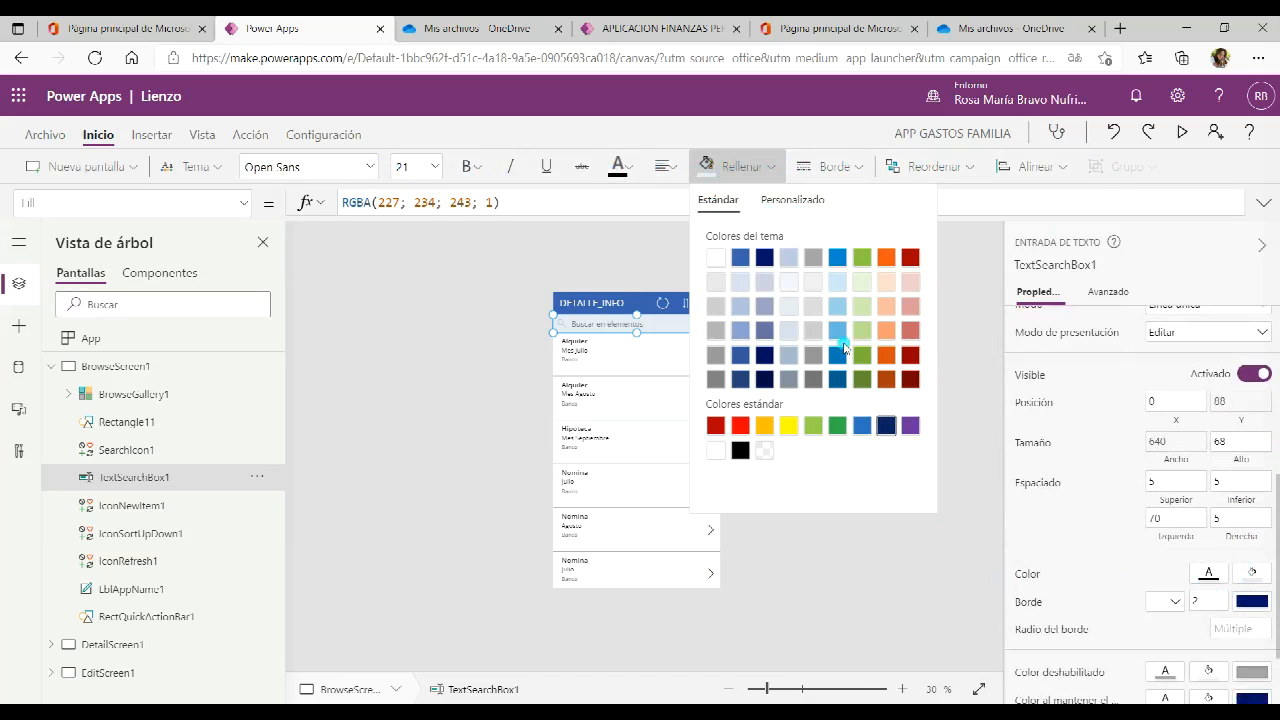
Try the standard blue RGBA(39; 113; 194; 1) as TextSearchBox1's fill, and restore the light blue-grey RGBA(227; 234; 243; 1)
{"action": "left_click", "coordinate": [1251, 576]}
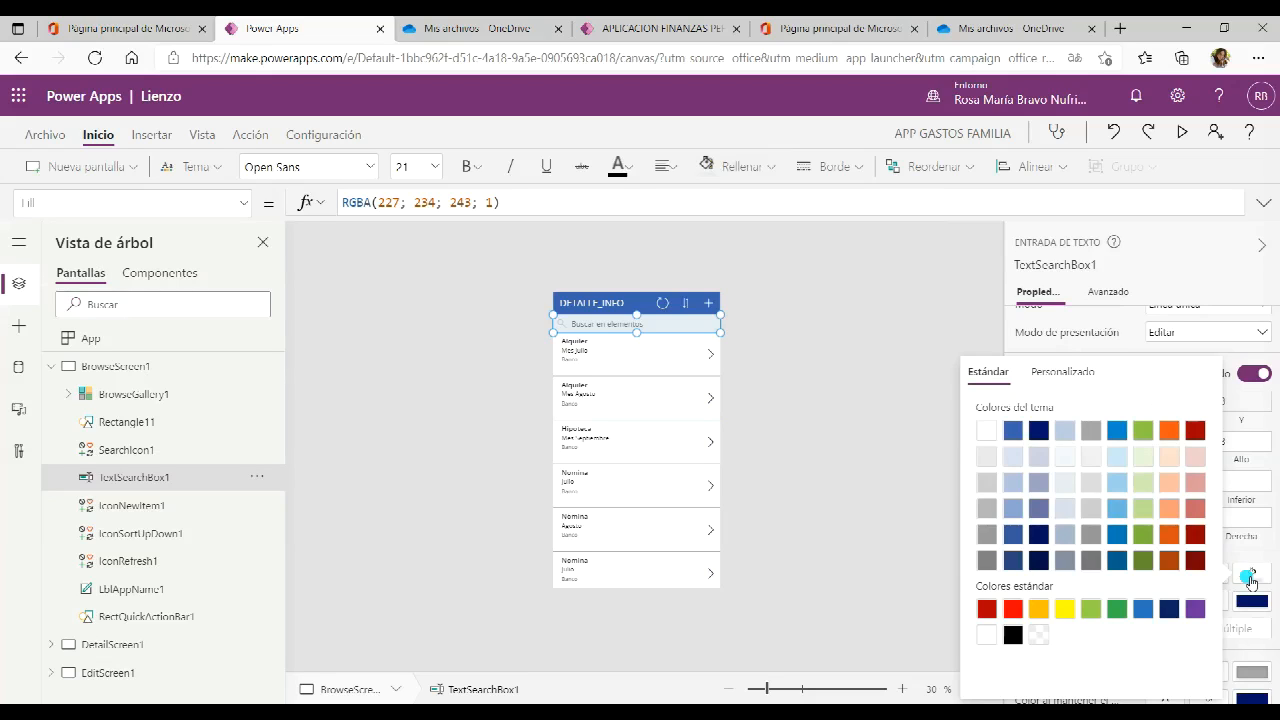
{"action": "left_click", "coordinate": [1142, 608]}
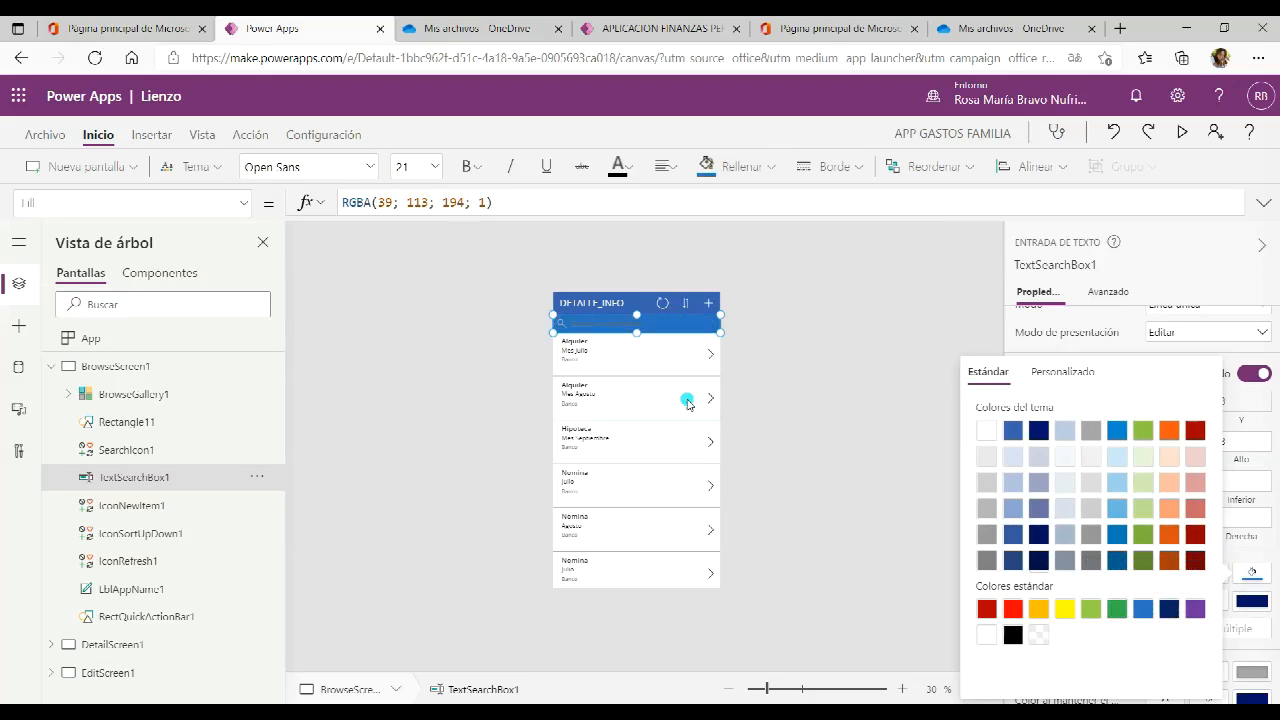
{"action": "left_click", "coordinate": [730, 166]}
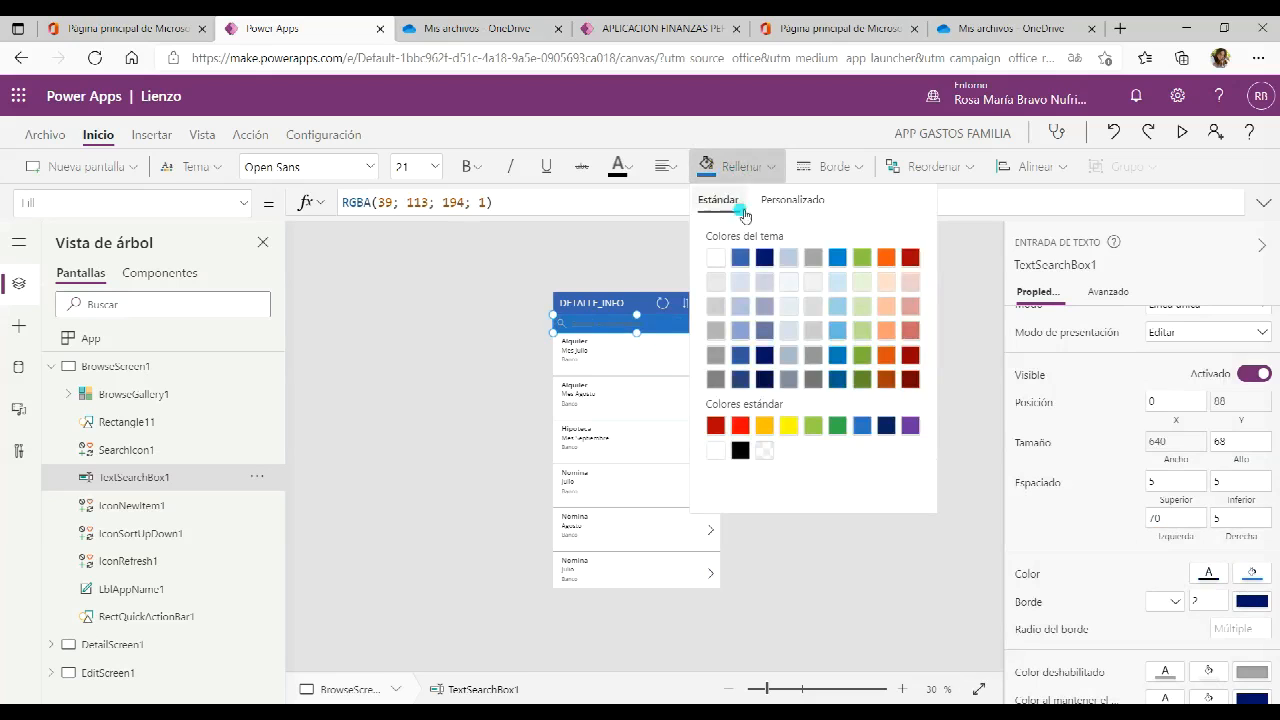
{"action": "left_click", "coordinate": [789, 283]}
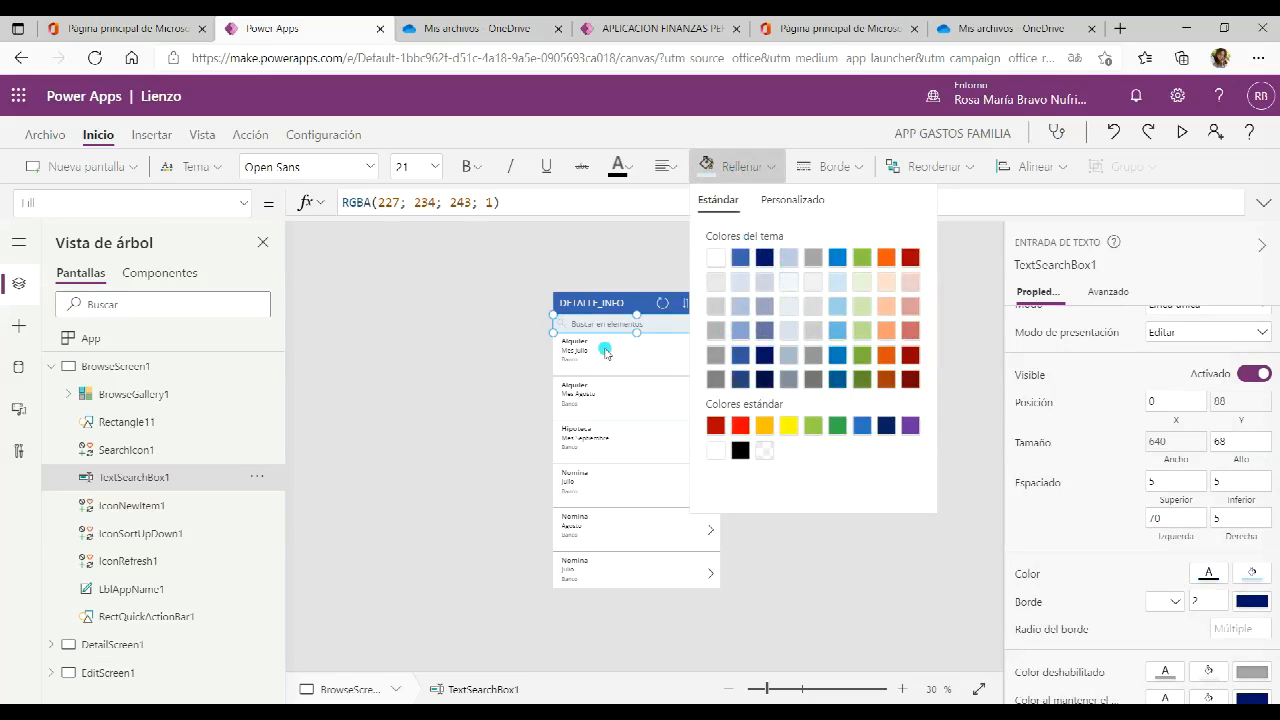
{"action": "left_click", "coordinate": [845, 612]}
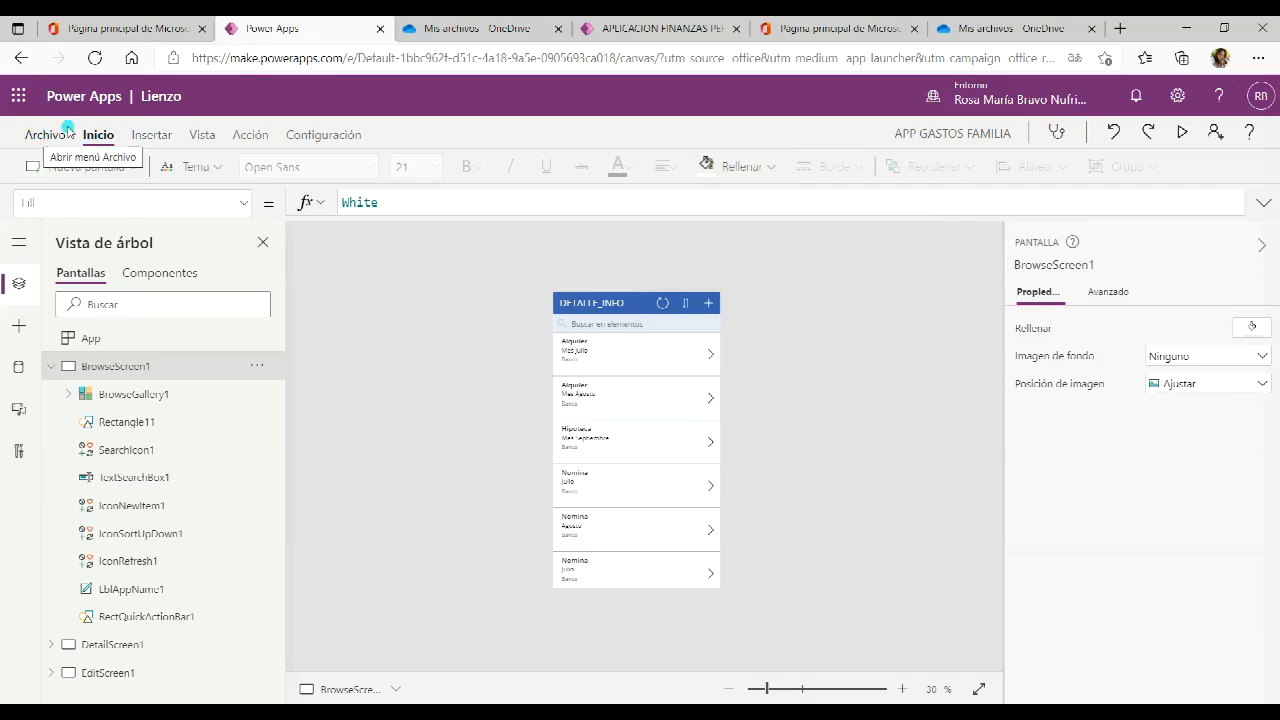
Review the insert, view and action commands available for BrowseScreen1
{"action": "left_click", "coordinate": [151, 134]}
{"action": "left_click", "coordinate": [219, 136]}
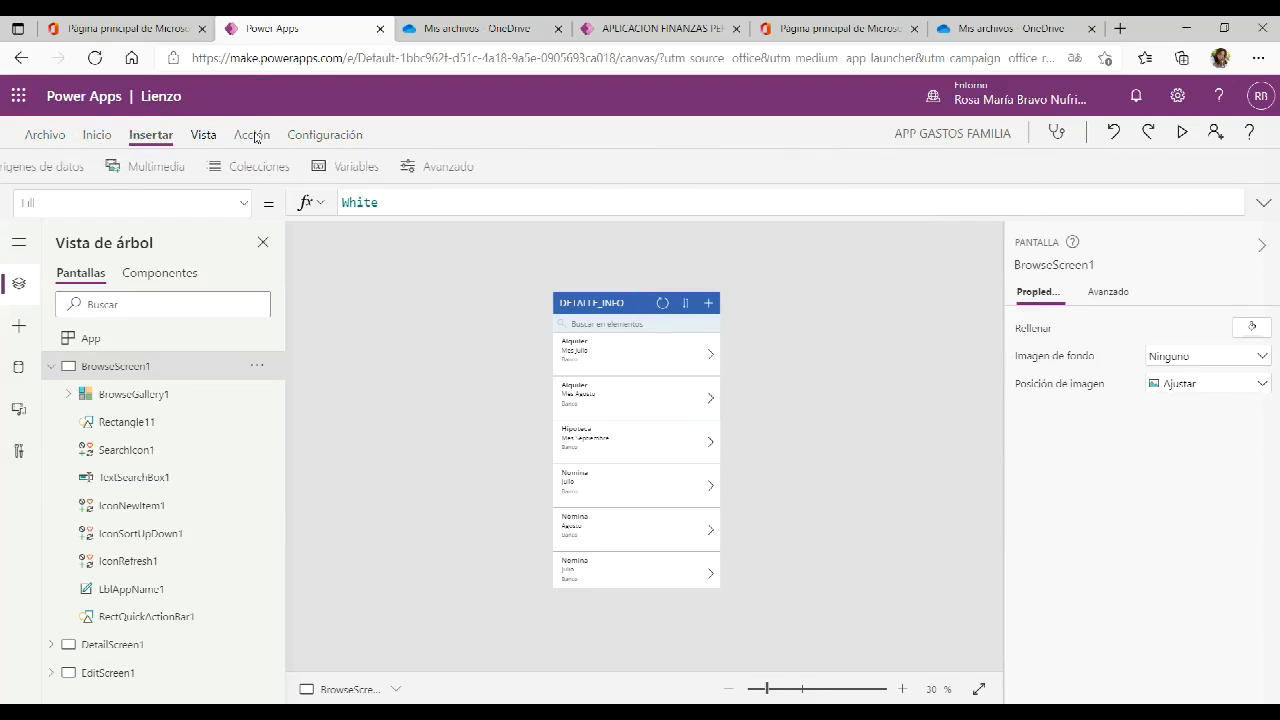
{"action": "left_click", "coordinate": [254, 134]}
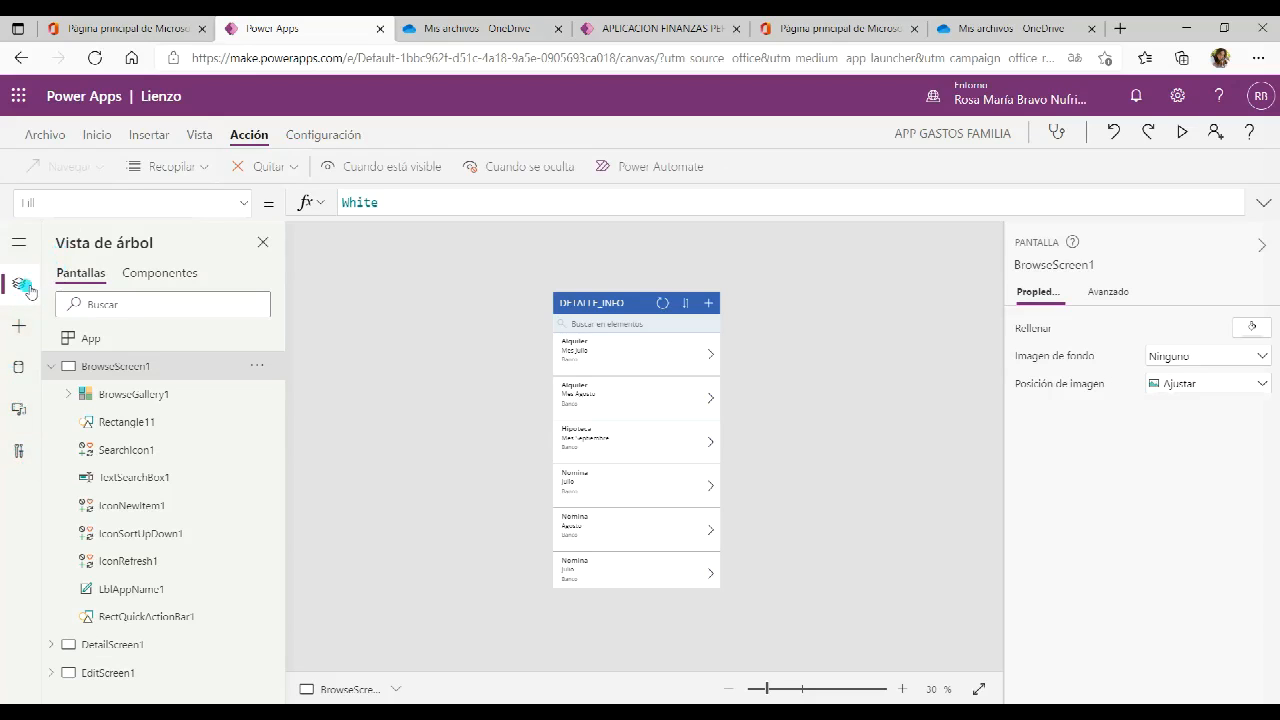
Review the app's screen tree, insertable controls, data source, multimedia files and advanced tools, ending back at the screen tree
{"action": "left_click", "coordinate": [62, 366]}
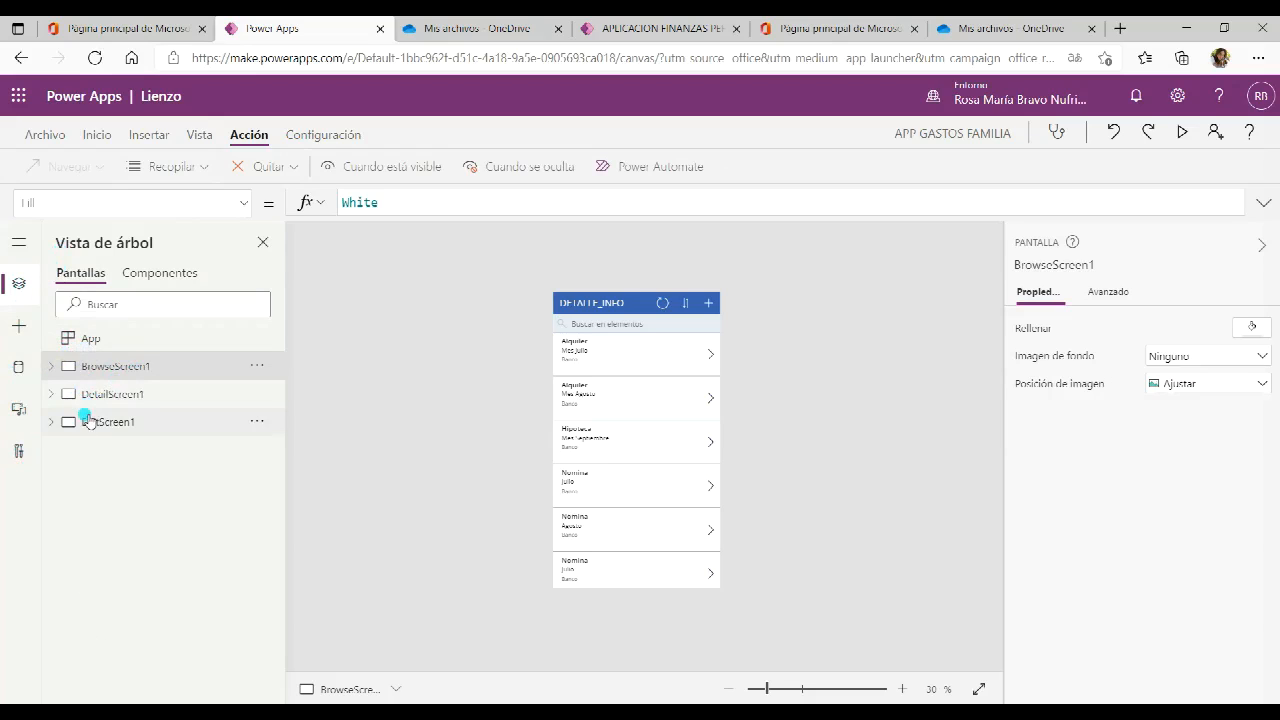
{"action": "left_click", "coordinate": [51, 366]}
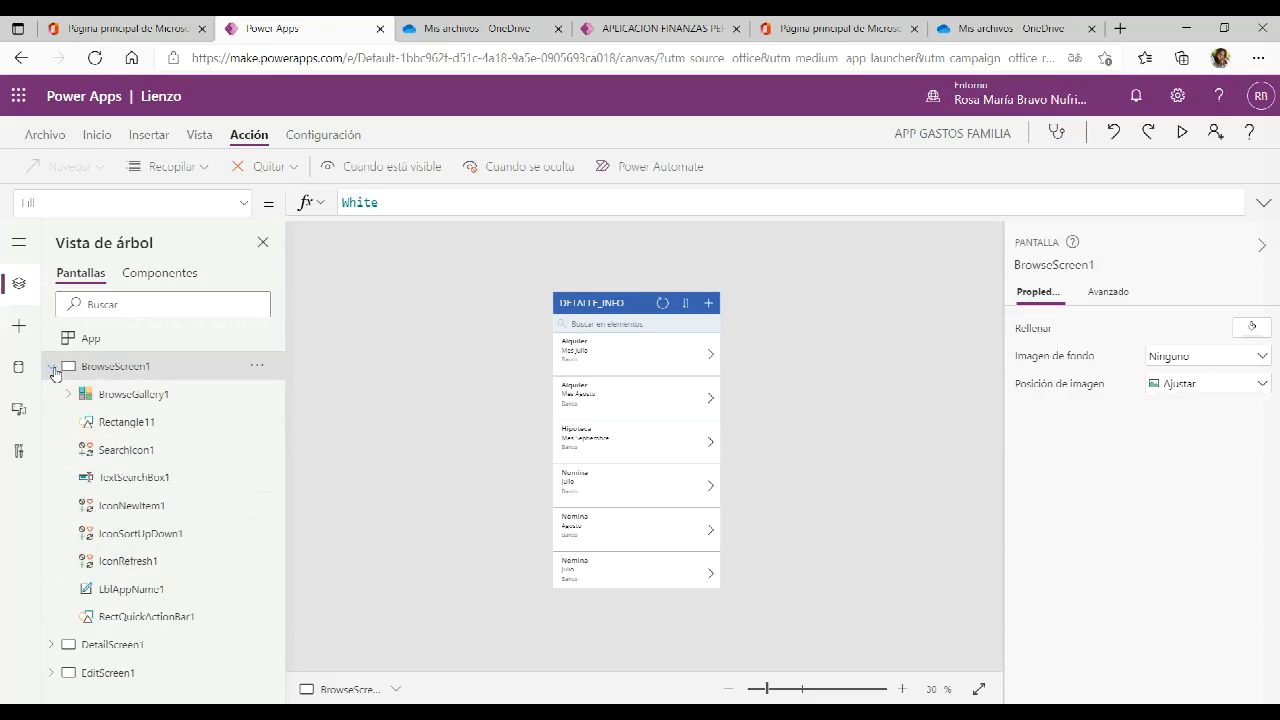
{"action": "left_click", "coordinate": [51, 366]}
{"action": "left_click", "coordinate": [20, 327]}
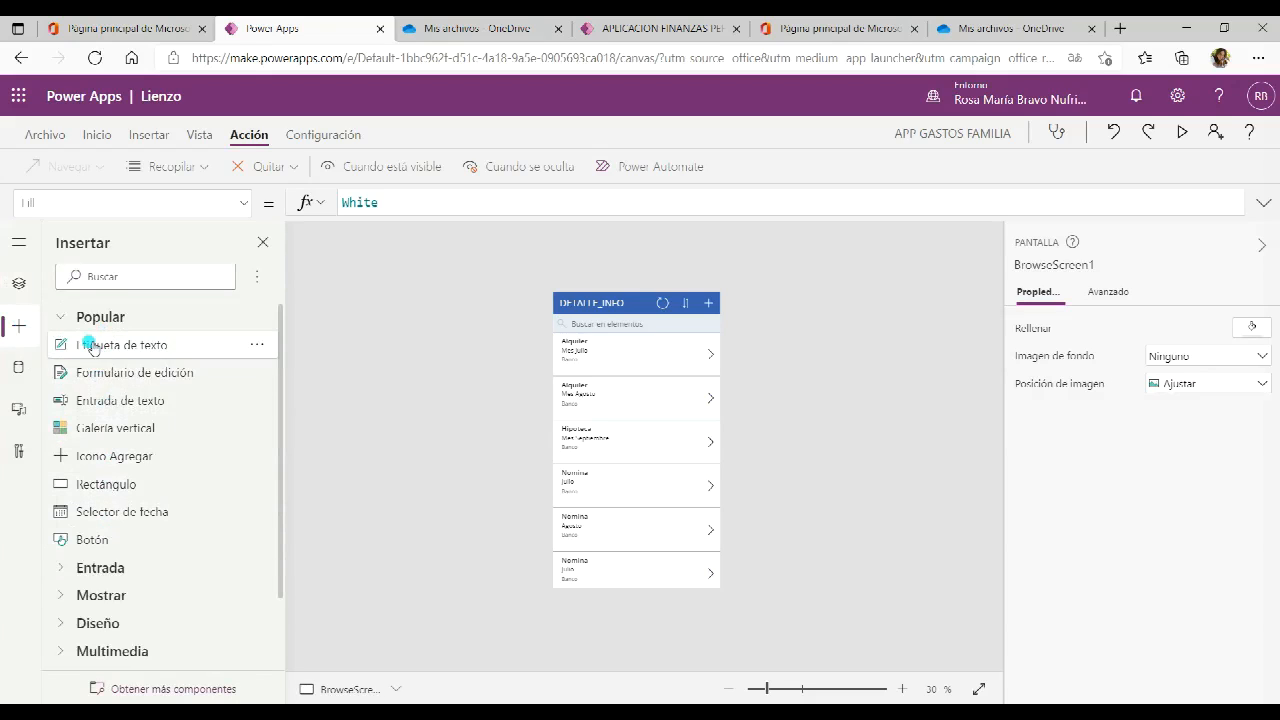
{"action": "left_click", "coordinate": [18, 368]}
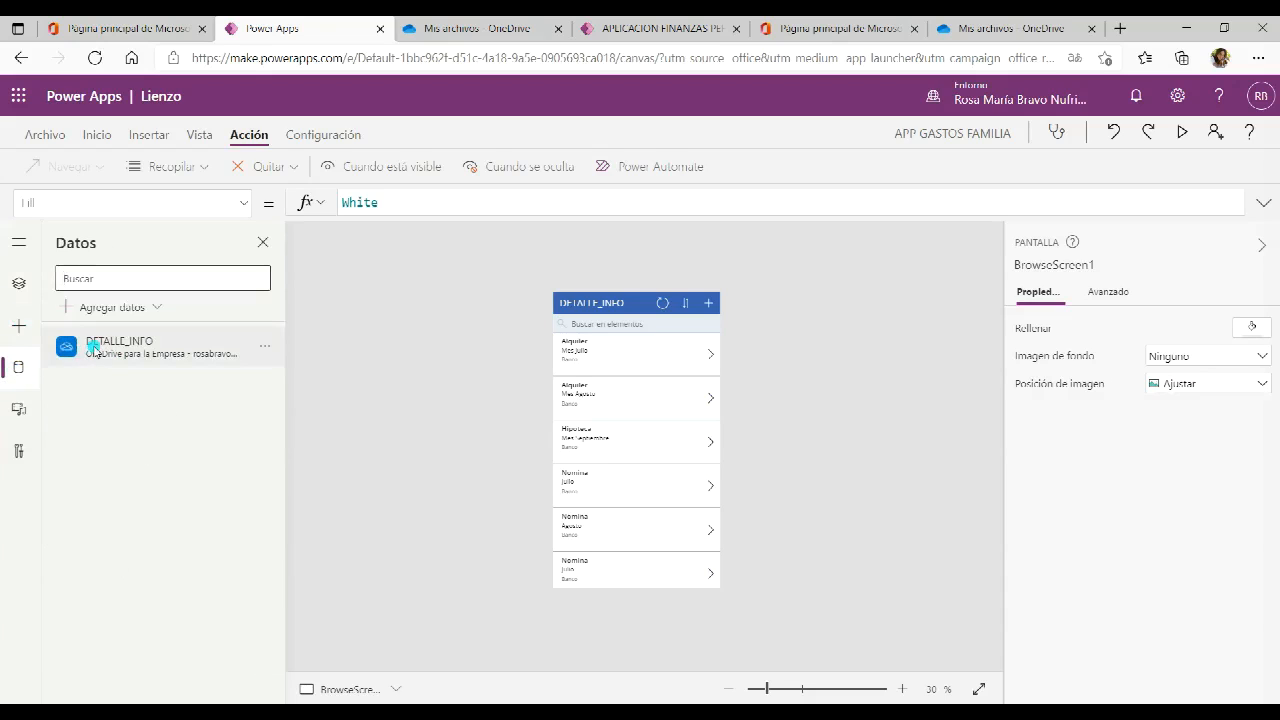
{"action": "left_click", "coordinate": [19, 410]}
{"action": "left_click", "coordinate": [24, 452]}
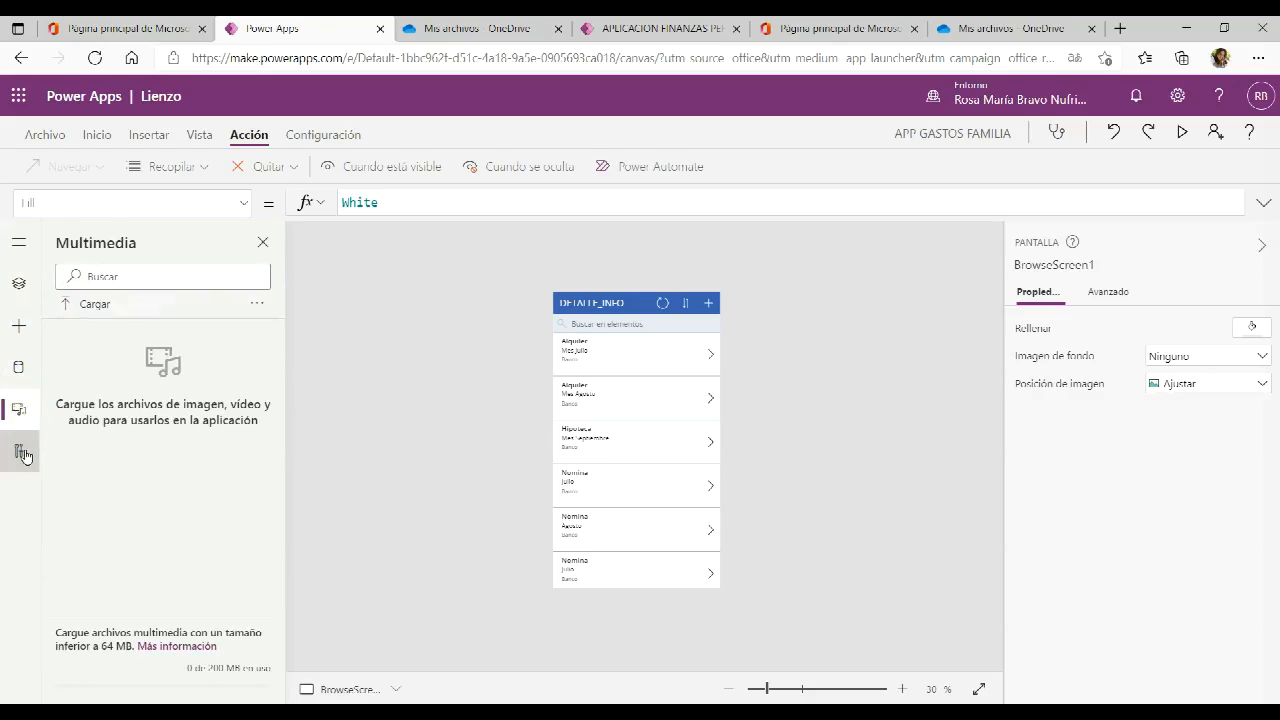
{"action": "left_click", "coordinate": [20, 285]}
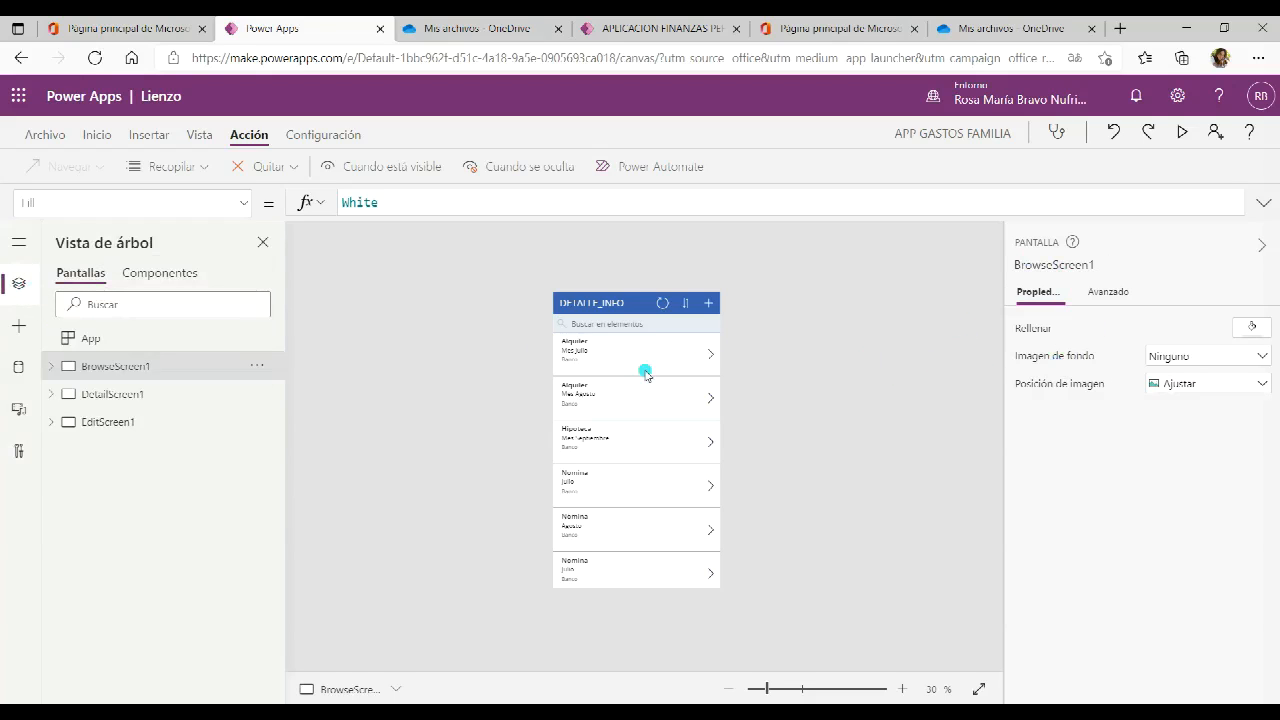
Examine BrowseGallery1's Items formula and properties, and collapse BrowseScreen1 in the tree
{"action": "left_click", "coordinate": [608, 388]}
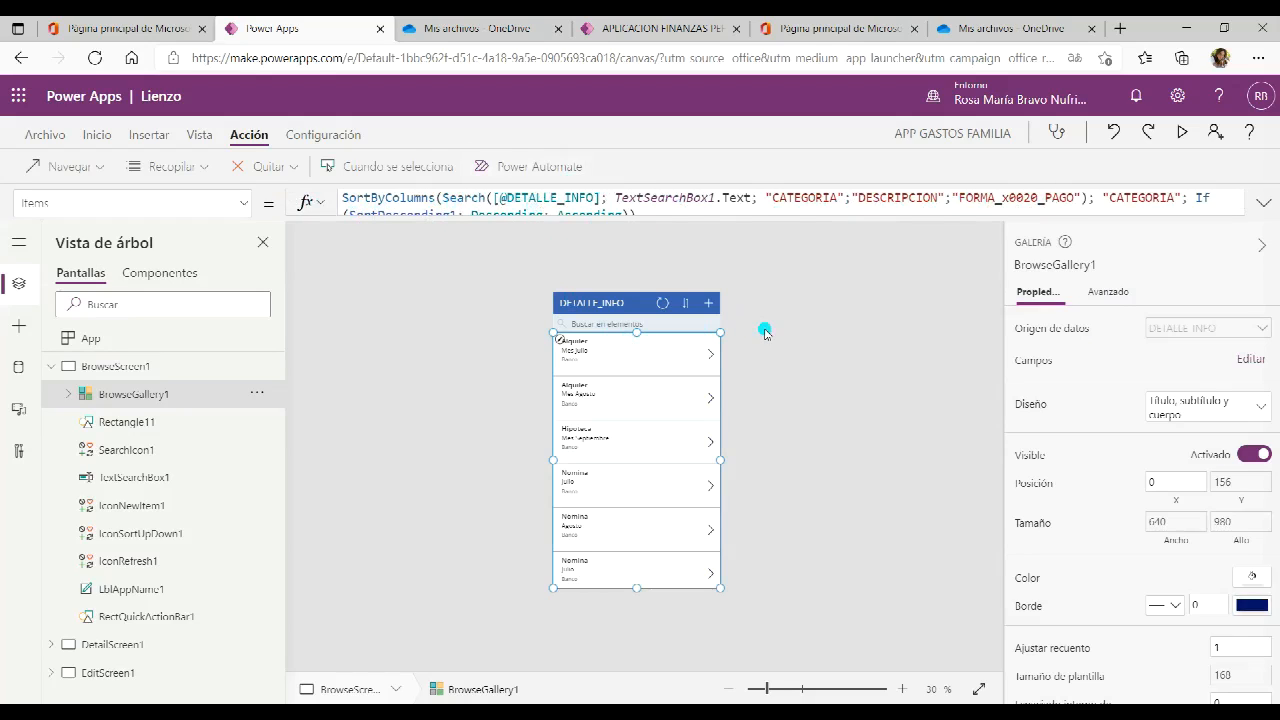
{"action": "left_click", "coordinate": [802, 371]}
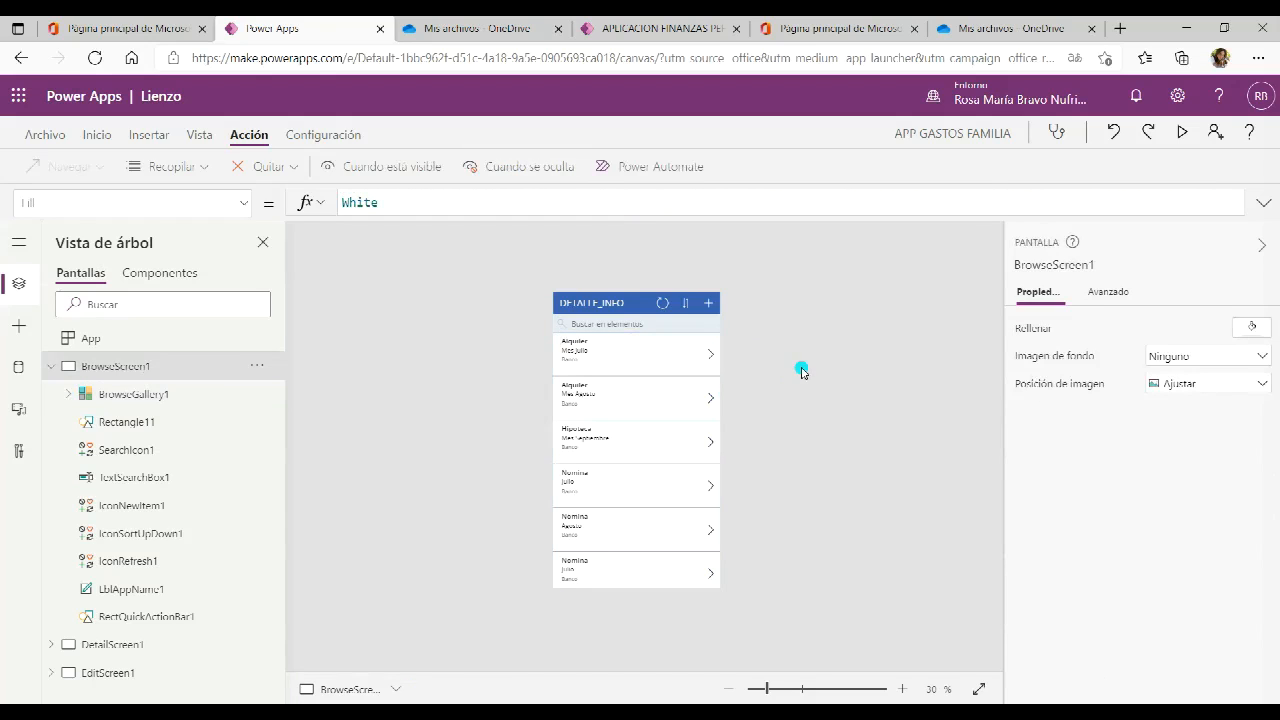
{"action": "left_click", "coordinate": [52, 366]}
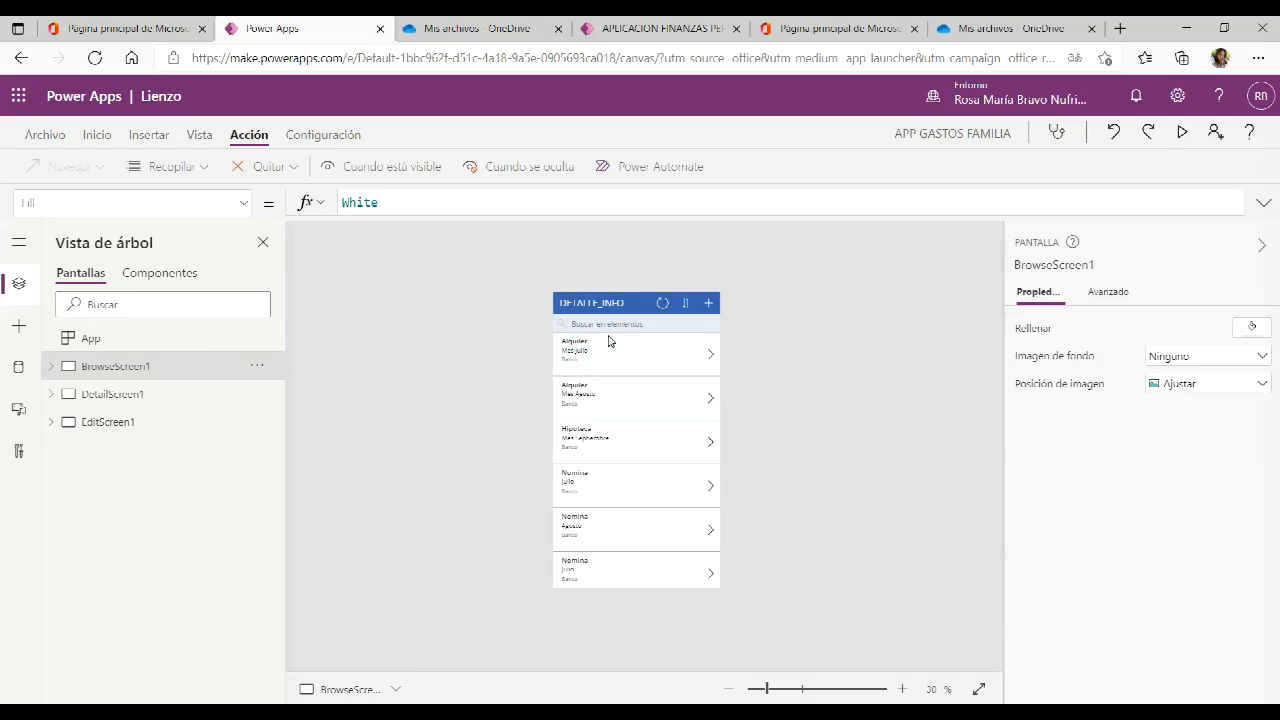
Enlarge BrowseGallery1's template height to about 214 and move the Body1 payment-method label down to about Y 143
{"action": "left_click", "coordinate": [609, 342]}
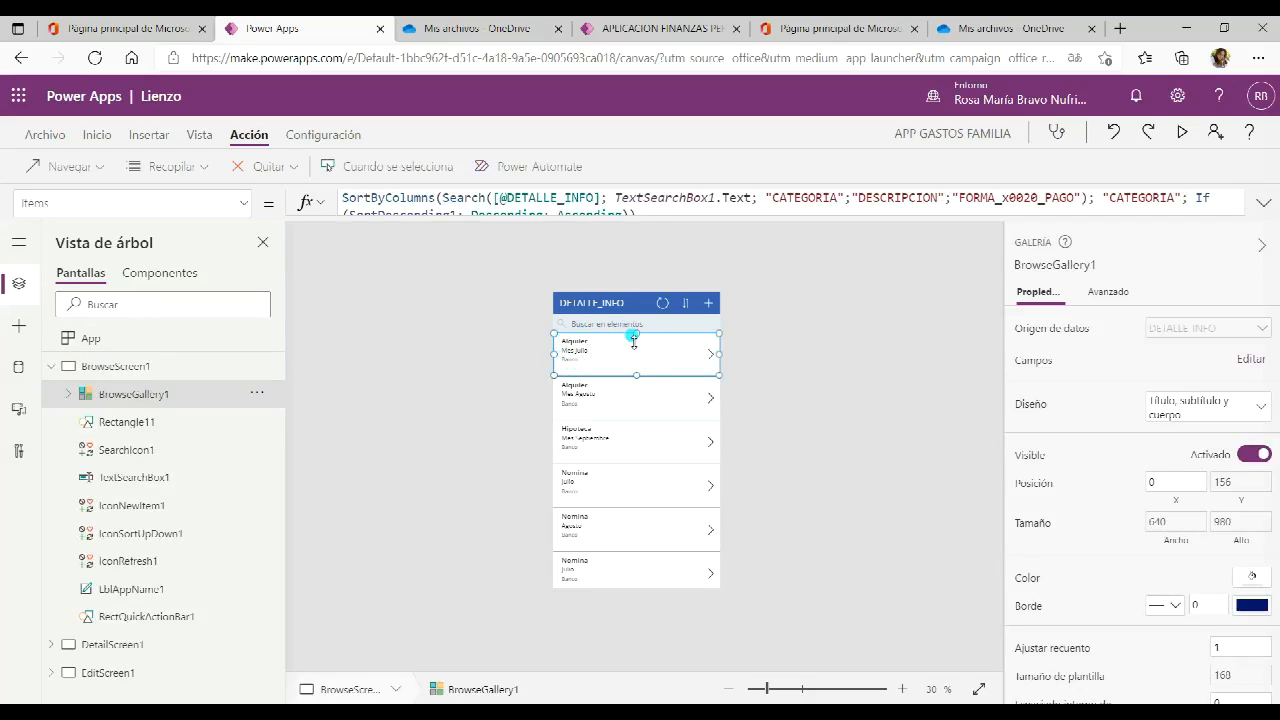
{"action": "left_click_drag", "start_coordinate": [637, 385], "coordinate": [638, 398]}
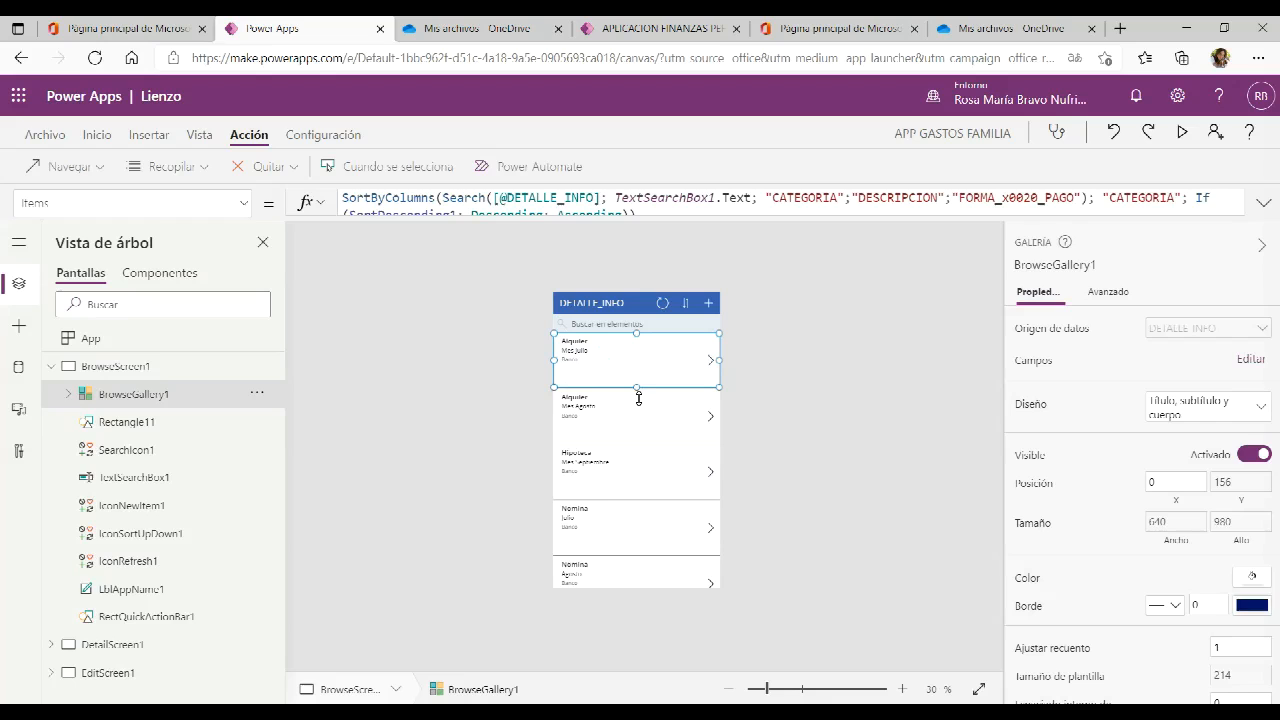
{"action": "left_click", "coordinate": [573, 364]}
{"action": "left_click_drag", "start_coordinate": [597, 369], "coordinate": [597, 381]}
Insert a text label in BrowseGallery1's template between the subtitle and Body1, at about X 20, Y 77, with font size 19
{"action": "left_click", "coordinate": [580, 353]}
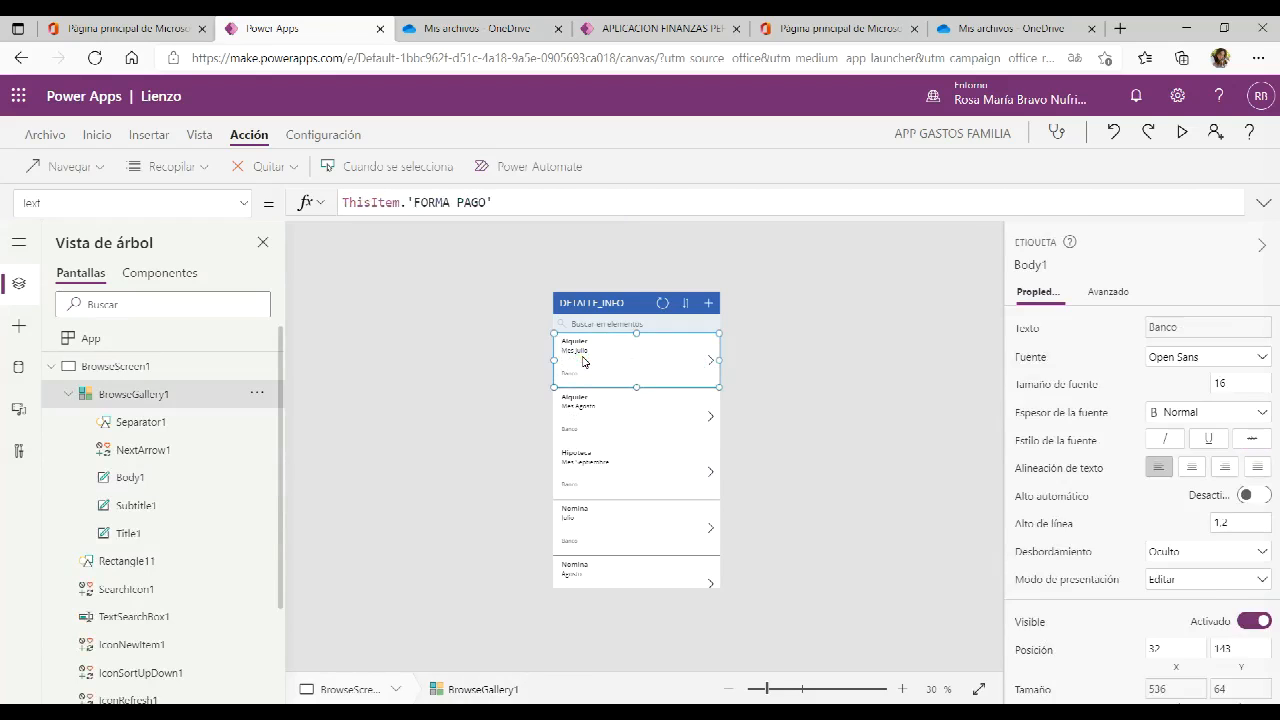
{"action": "left_click", "coordinate": [150, 134]}
{"action": "left_click", "coordinate": [356, 168]}
{"action": "left_click", "coordinate": [372, 198]}
{"action": "left_click_drag", "start_coordinate": [614, 350], "coordinate": [641, 369]}
{"action": "left_click", "coordinate": [1236, 386]}
{"action": "key", "text": "BackSpace"}
{"action": "key", "text": "BackSpace"}
{"action": "type", "text": "13"}
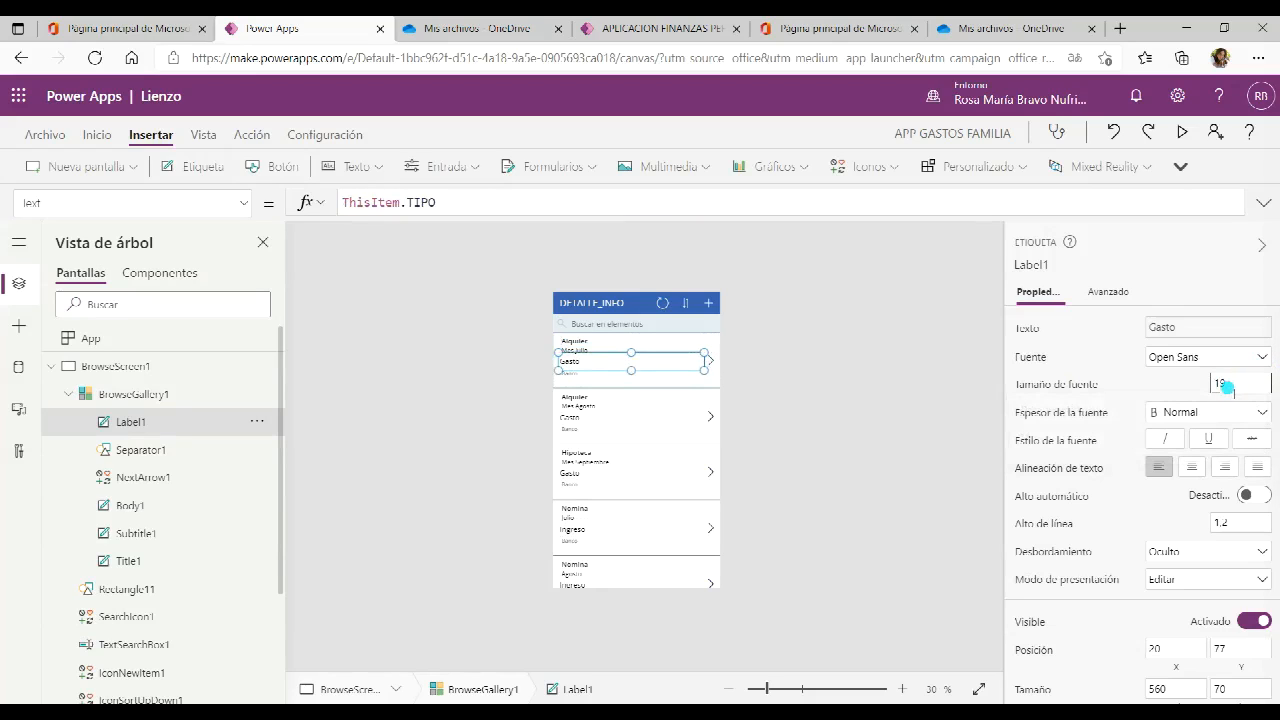
{"action": "left_click", "coordinate": [940, 402]}
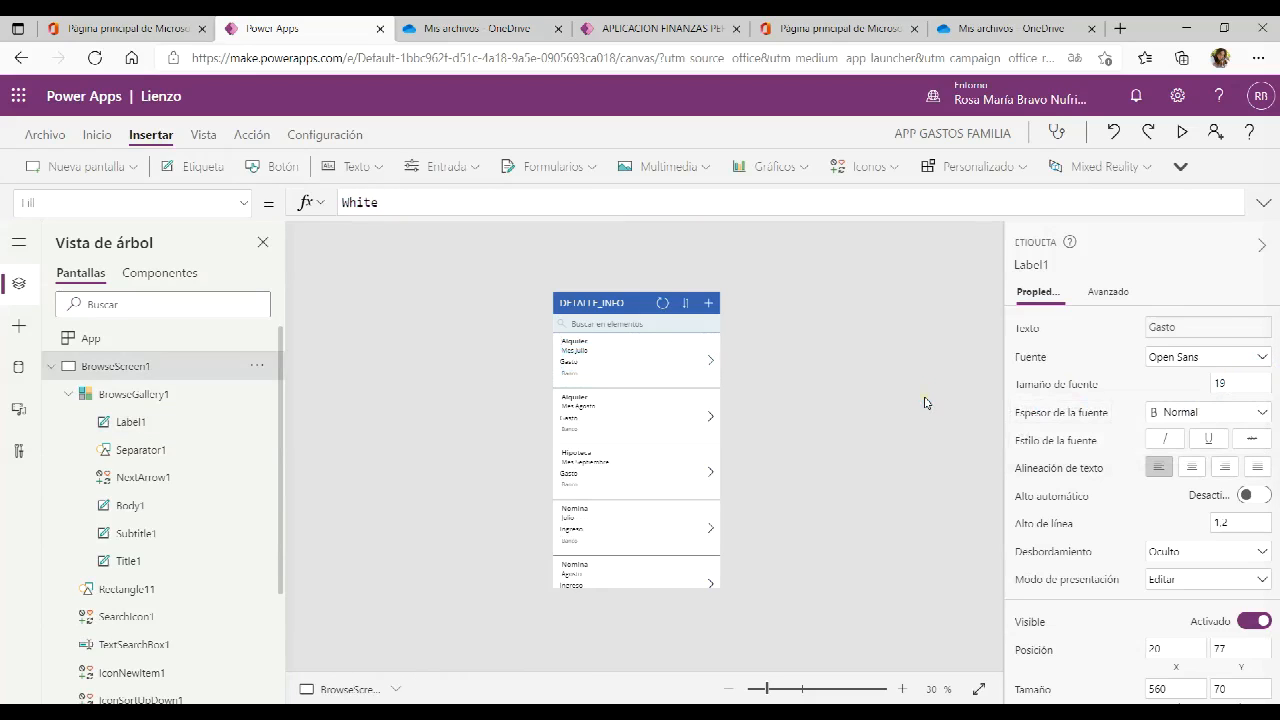
Try Label1 at about X 40, check its advanced properties, and move it back to about X 20
{"action": "left_click", "coordinate": [571, 364]}
{"action": "left_click_drag", "start_coordinate": [589, 364], "coordinate": [590, 365]}
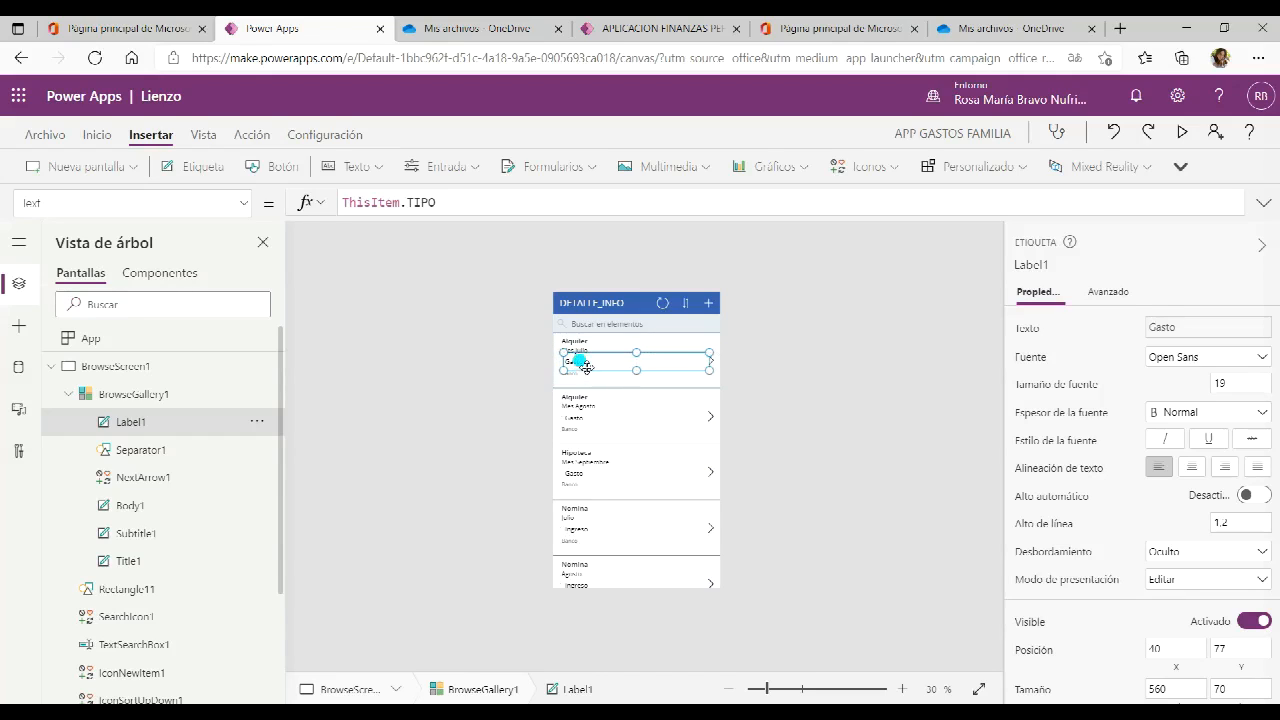
{"action": "left_click", "coordinate": [1112, 294]}
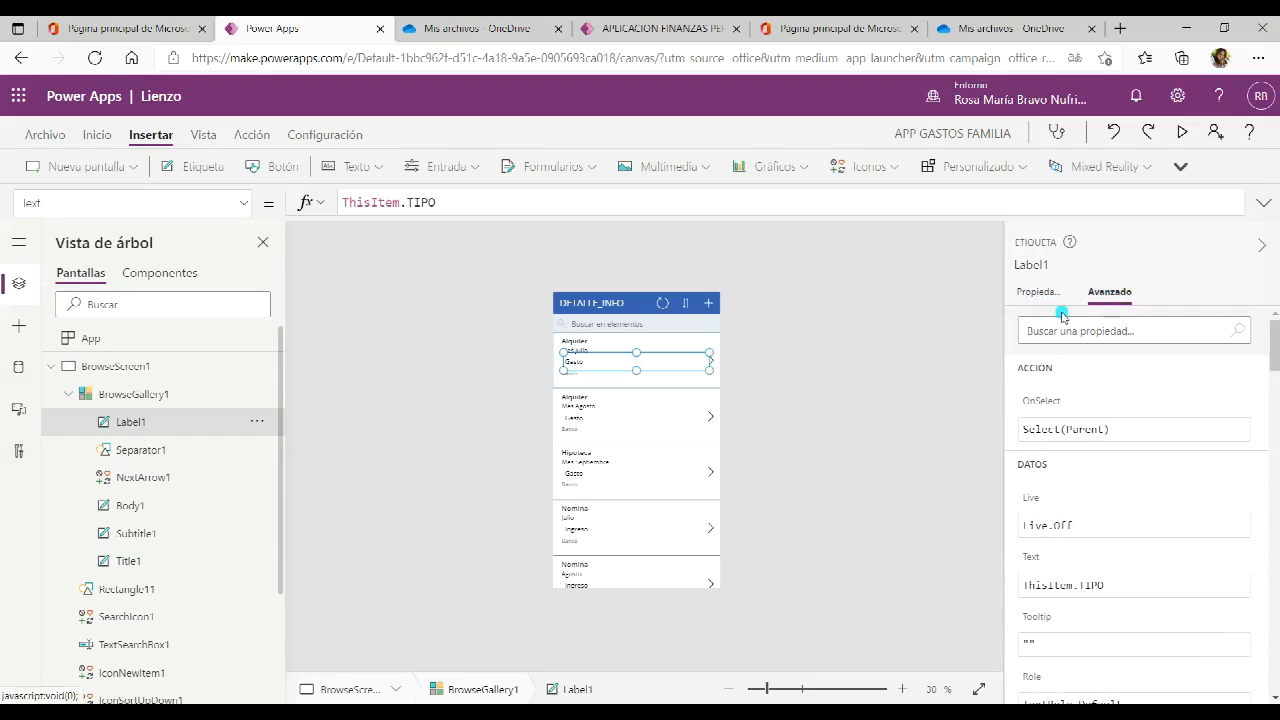
{"action": "left_click", "coordinate": [1038, 291]}
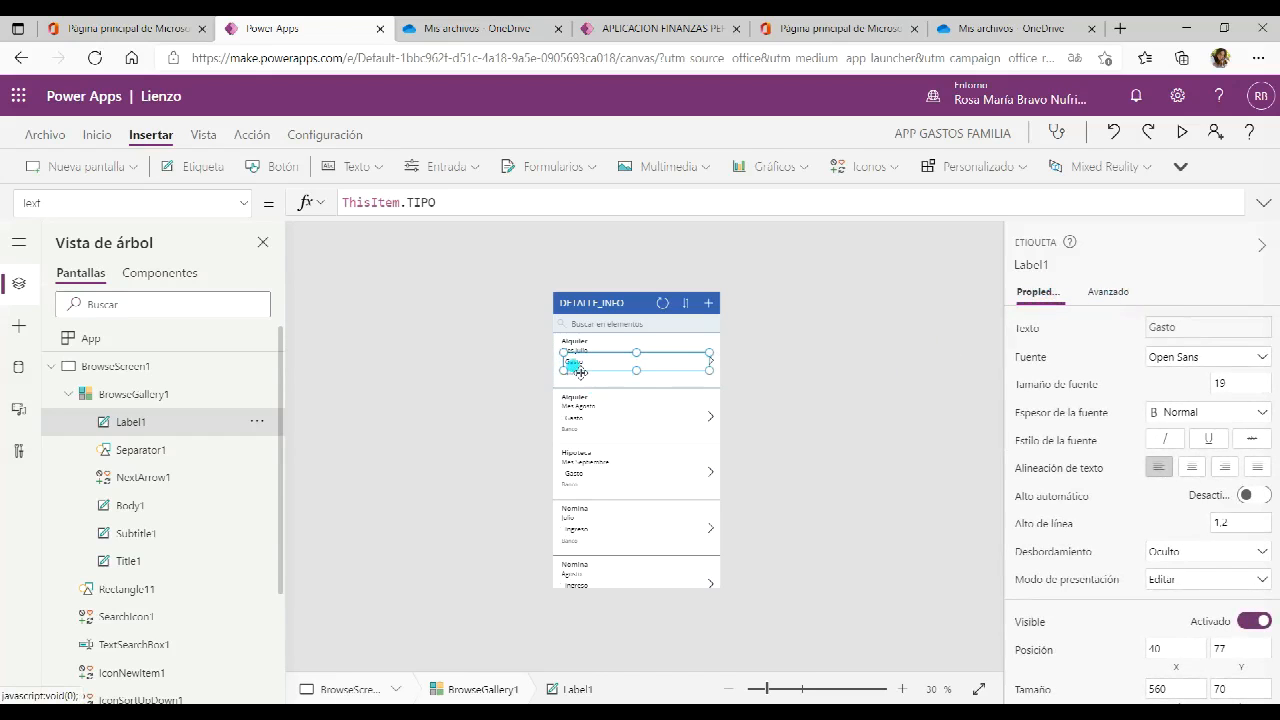
{"action": "left_click_drag", "start_coordinate": [605, 360], "coordinate": [600, 360]}
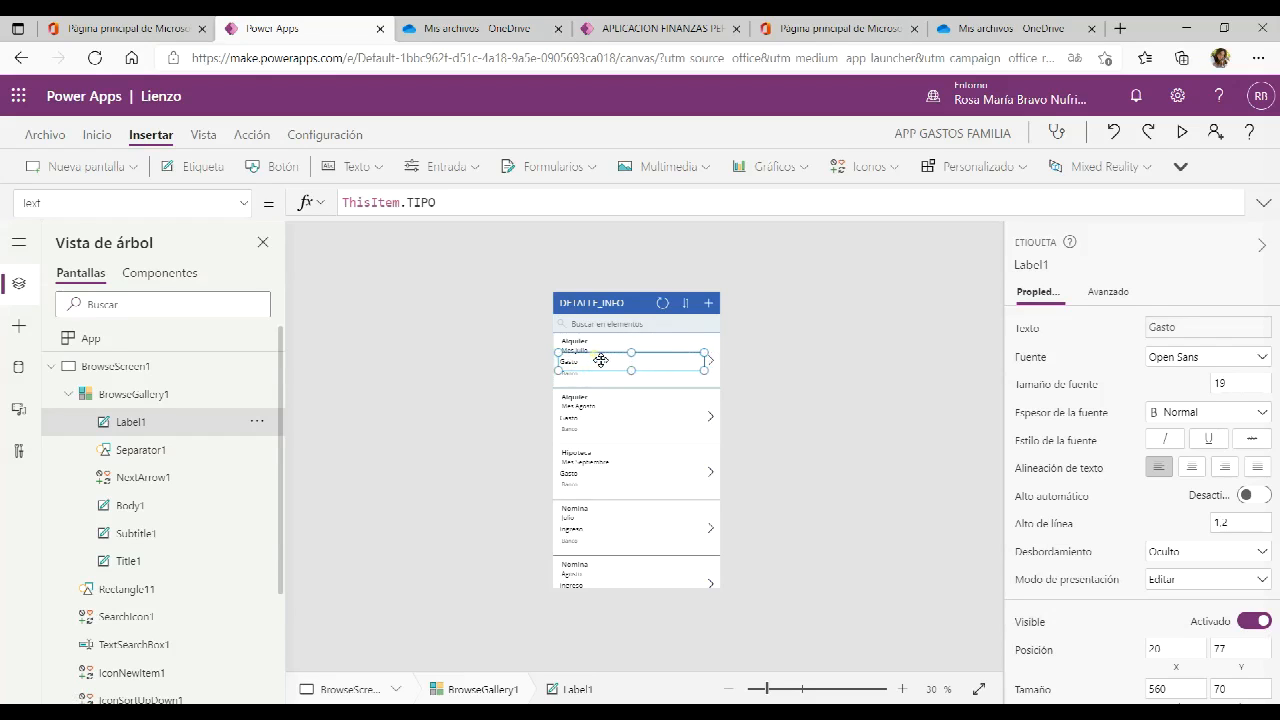
Set Label1's Text formula to ThisItem.IMPORTE so each gallery item shows its amount
{"action": "left_click", "coordinate": [343, 202]}
{"action": "left_click", "coordinate": [446, 203]}
{"action": "key", "text": "BackSpace"}
{"action": "type", "text": "importe"}
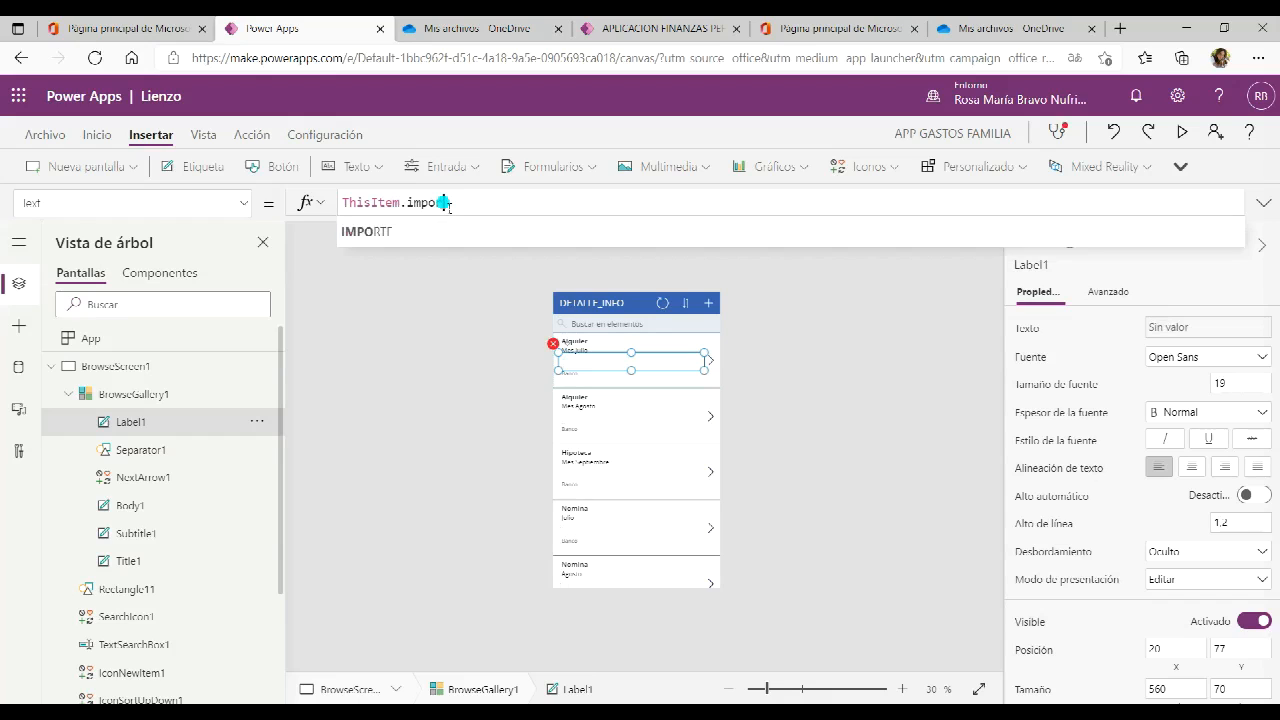
{"action": "left_click", "coordinate": [357, 247]}
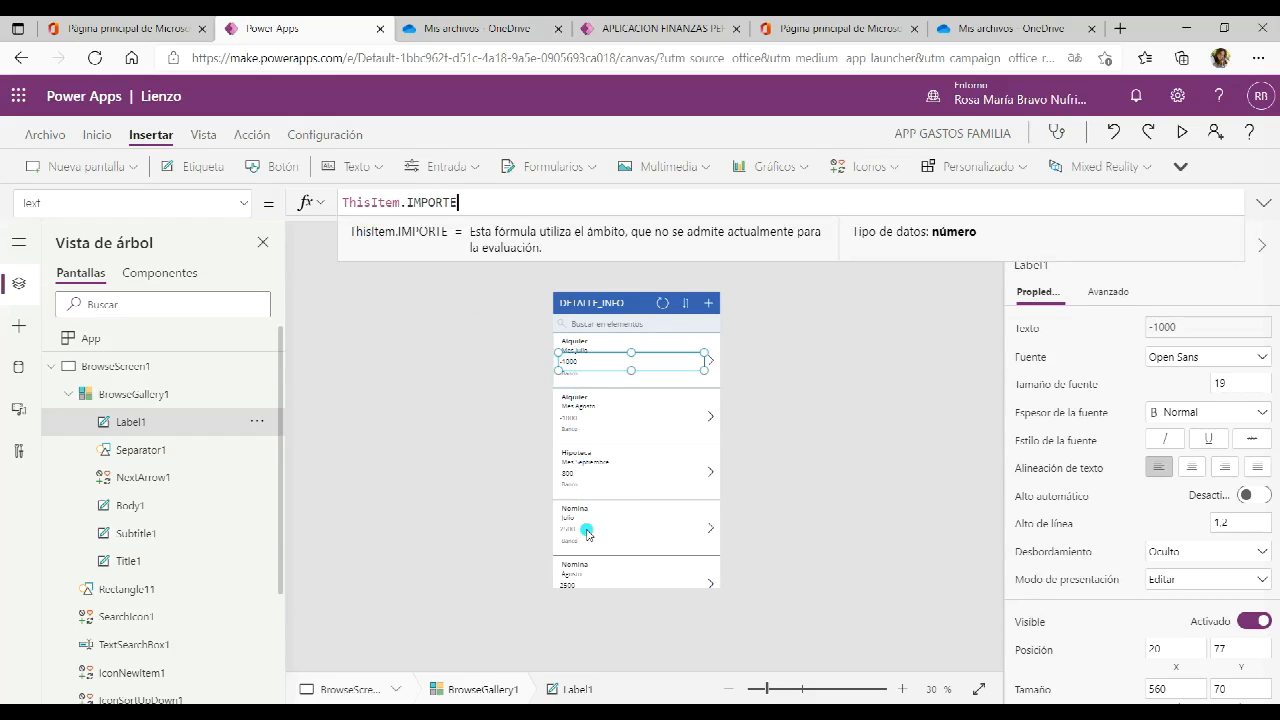
Give the gallery's Title1 category label the green text colour RGBA(54; 176; 75; 1) and the Negrita font weight
{"action": "left_click", "coordinate": [594, 342]}
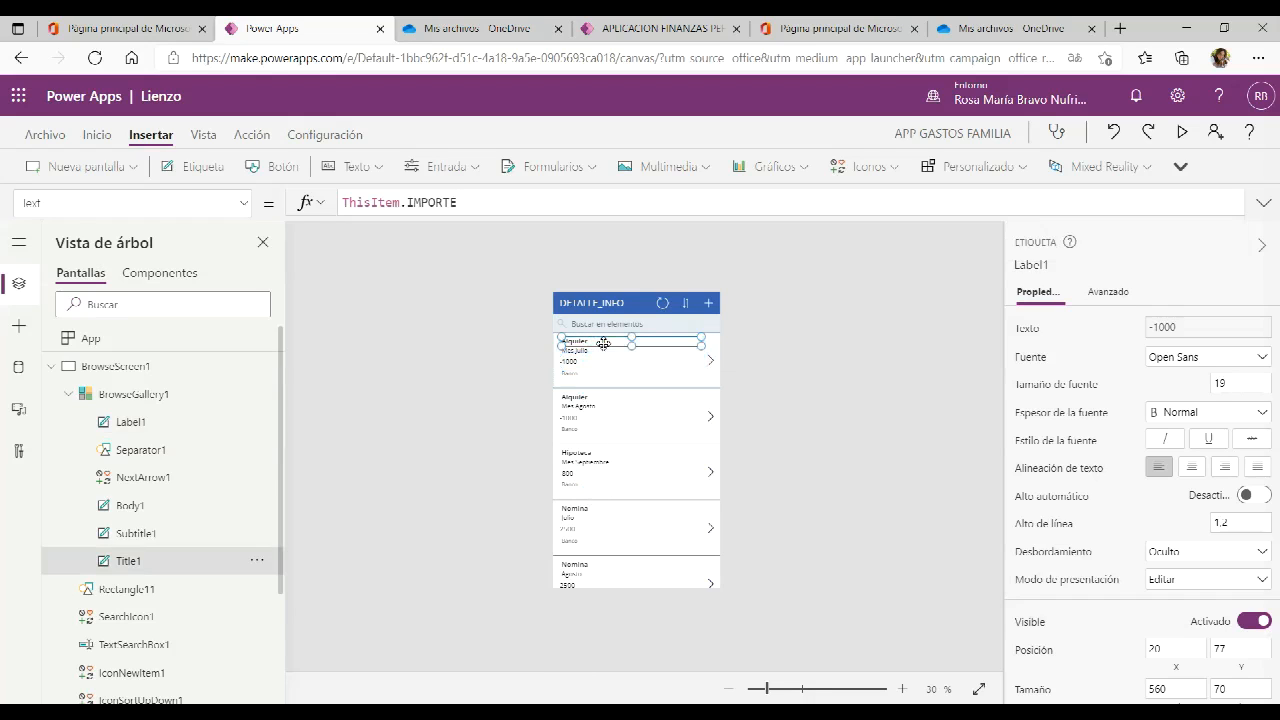
{"action": "left_click", "coordinate": [711, 344]}
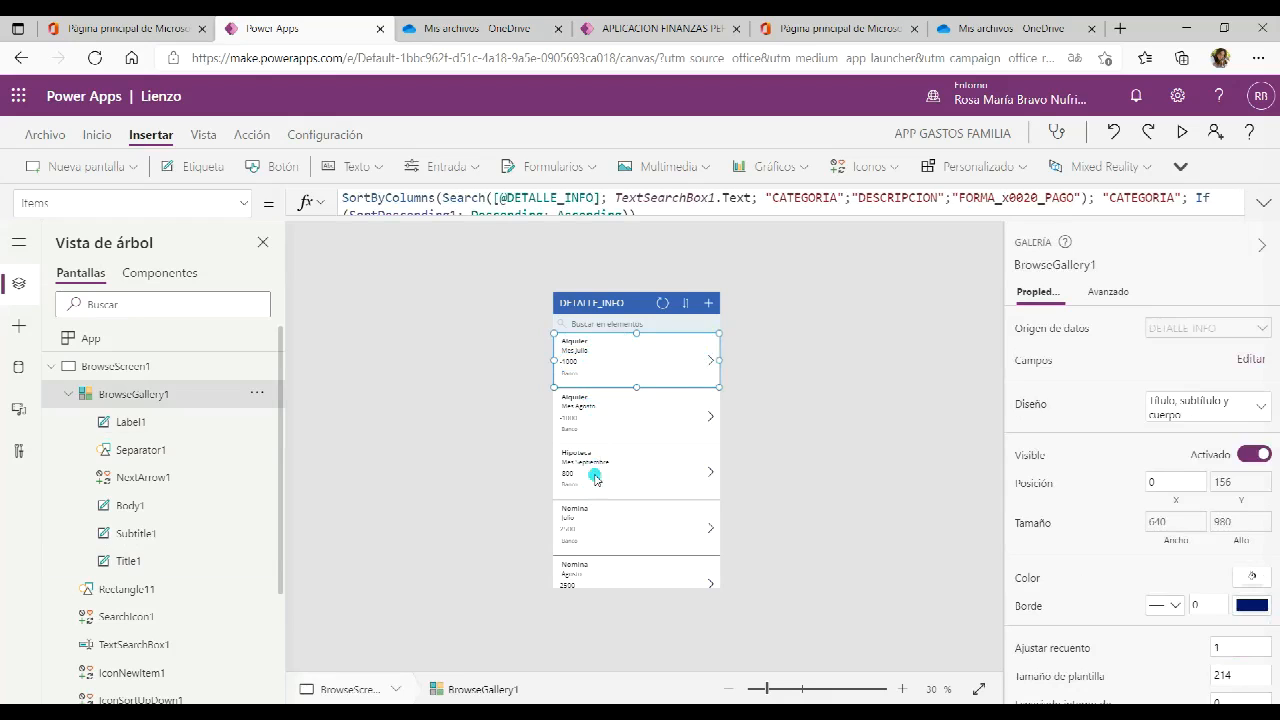
{"action": "left_click", "coordinate": [590, 343]}
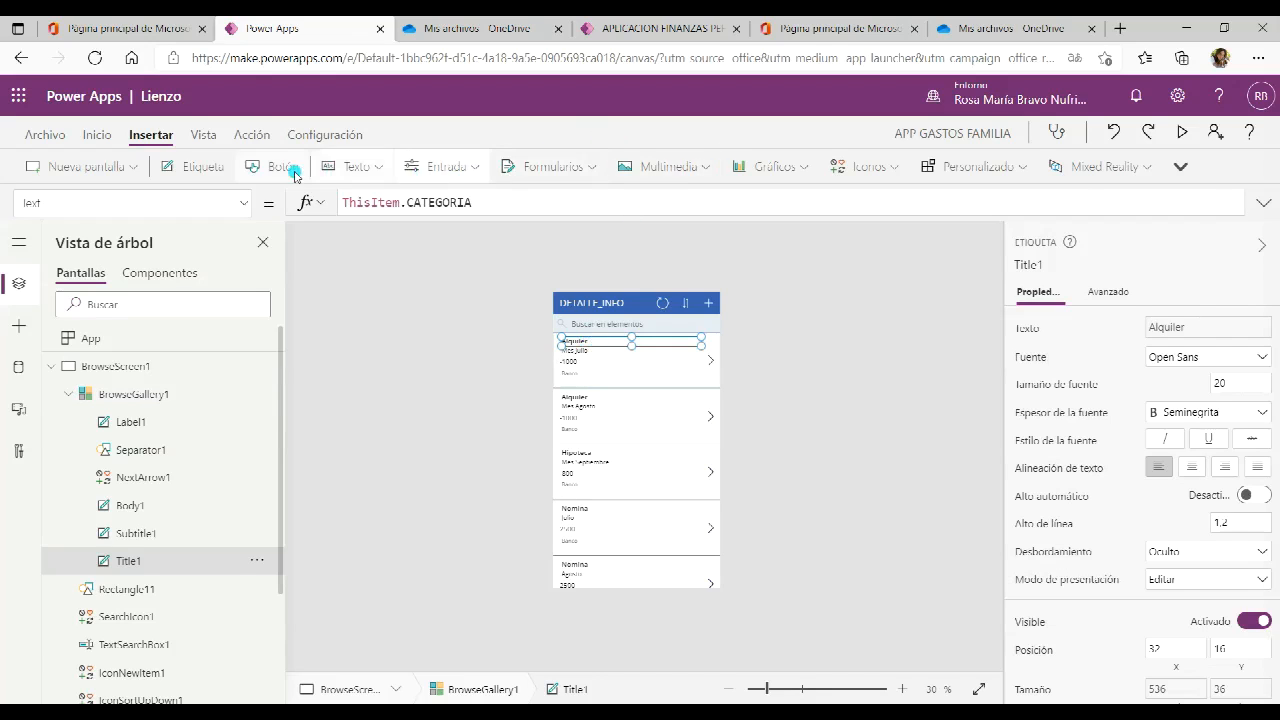
{"action": "left_click", "coordinate": [103, 137]}
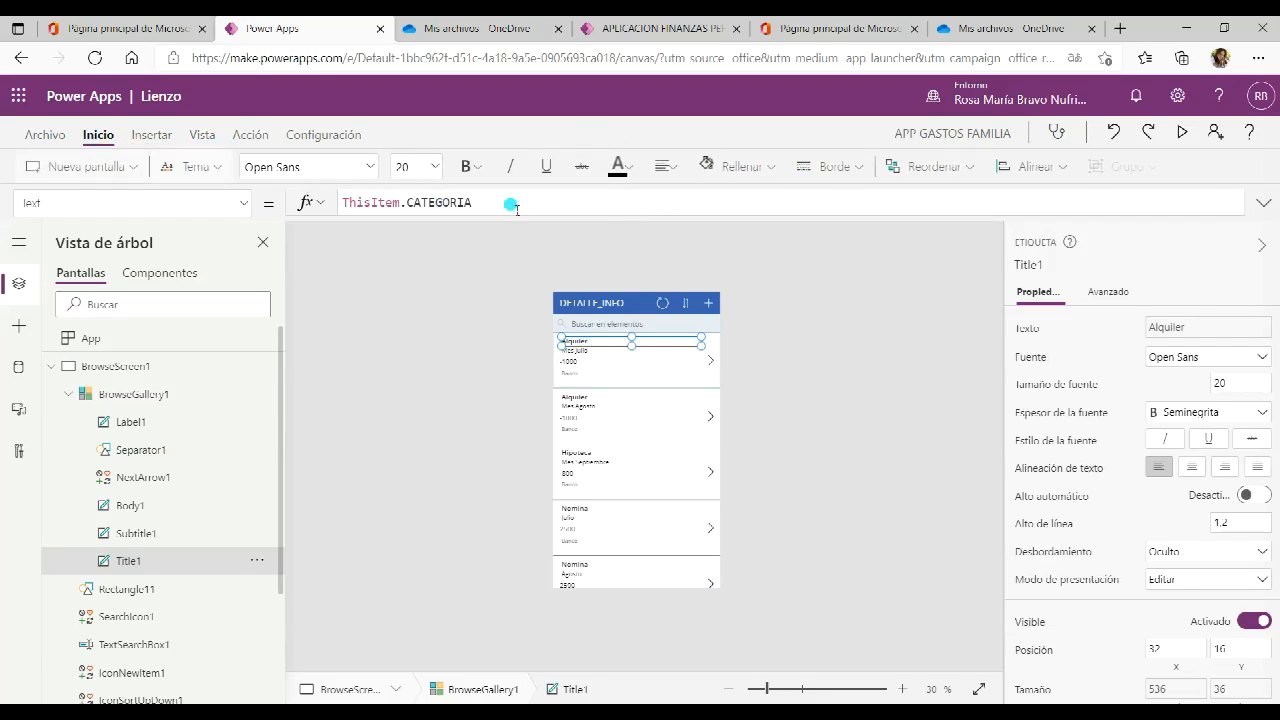
{"action": "left_click", "coordinate": [622, 166]}
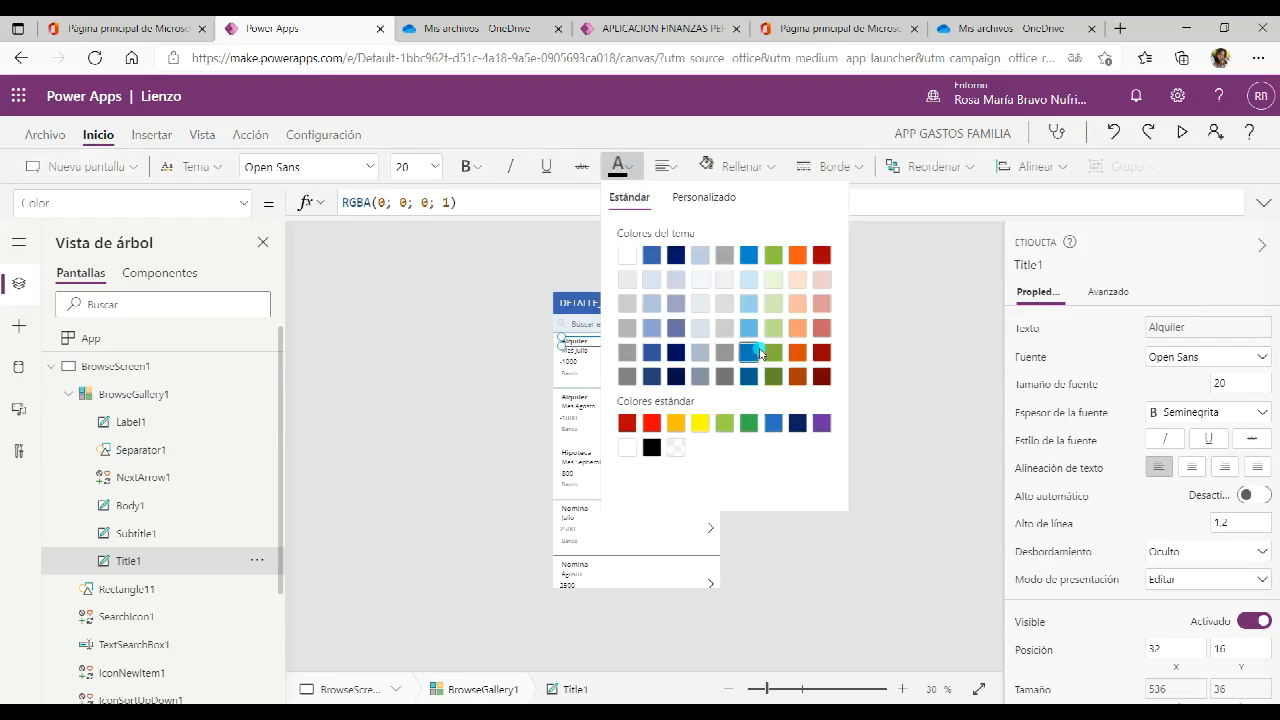
{"action": "left_click", "coordinate": [749, 424]}
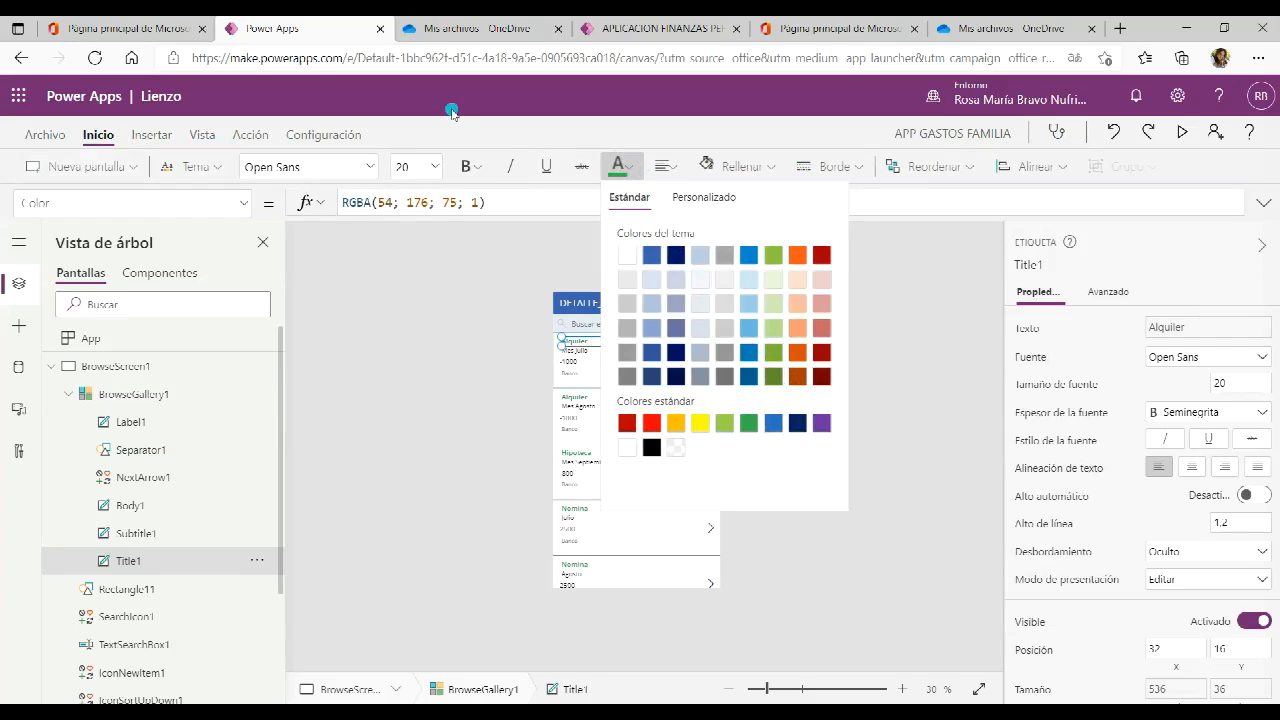
{"action": "left_click", "coordinate": [470, 166]}
{"action": "left_click", "coordinate": [487, 199]}
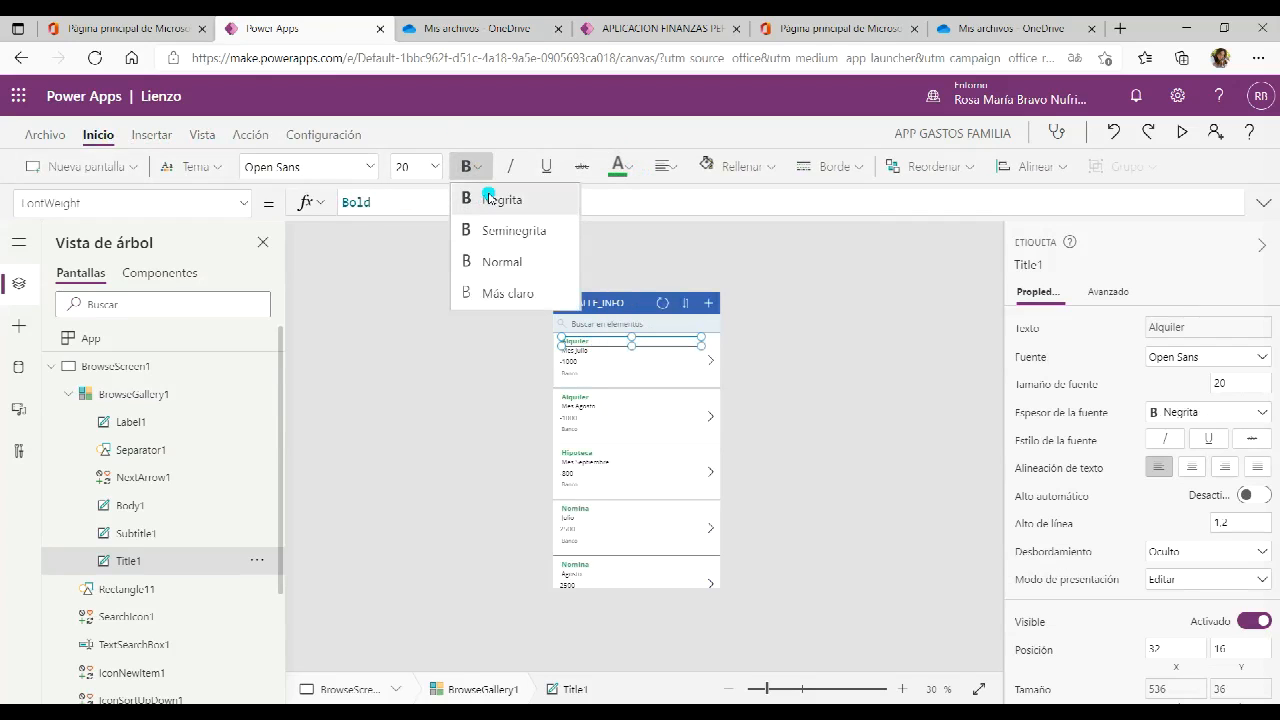
Give the gallery's Label1 amount label a red text colour and the Negrita font weight
{"action": "left_click", "coordinate": [576, 361]}
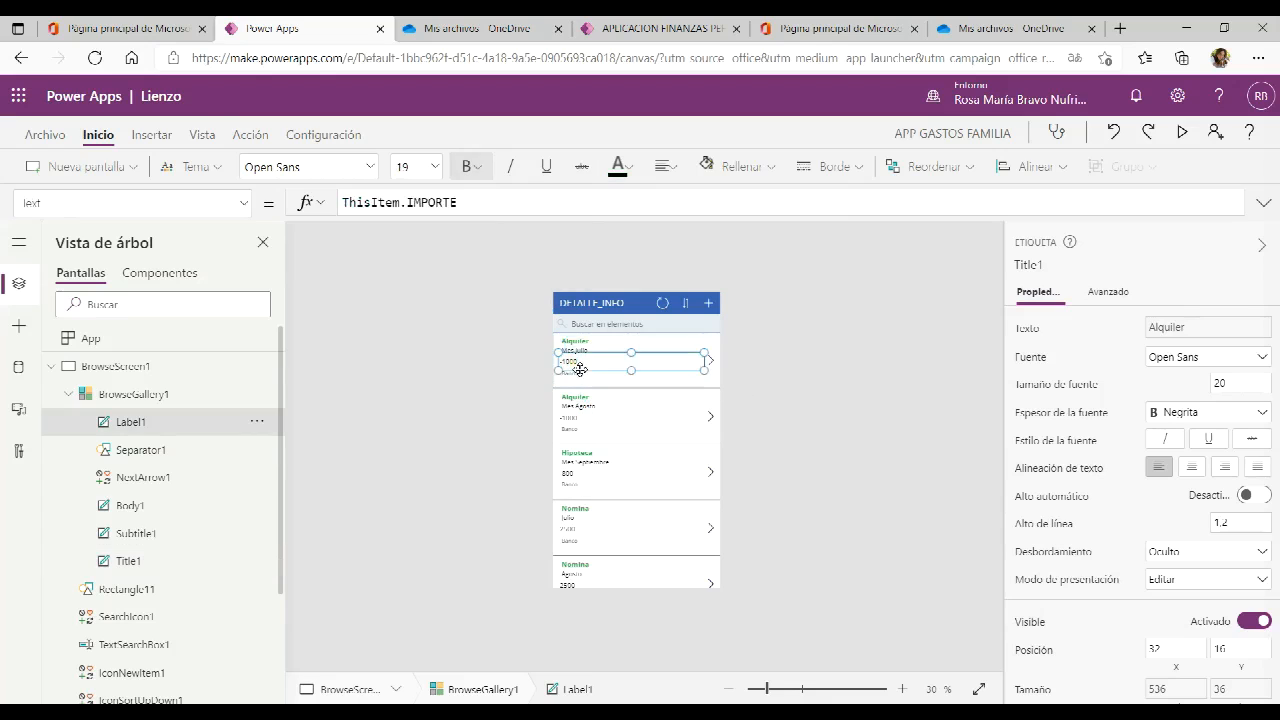
{"action": "left_click", "coordinate": [628, 168]}
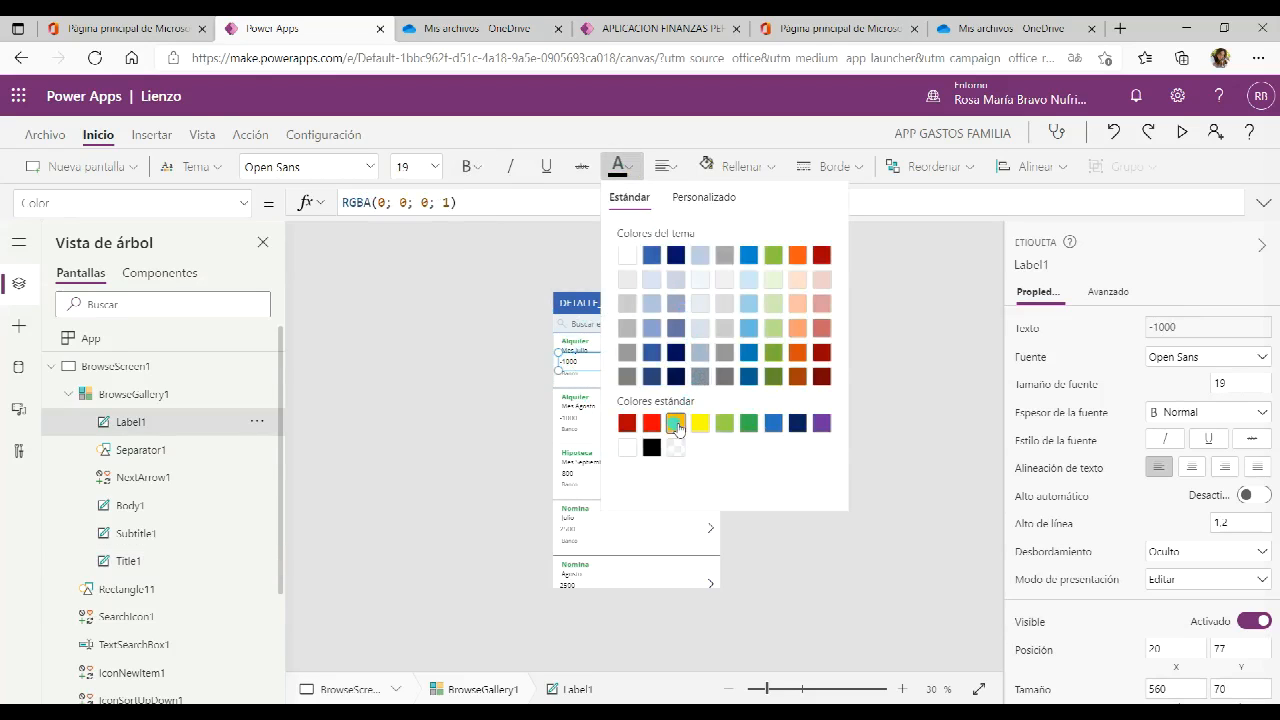
{"action": "left_click", "coordinate": [468, 166]}
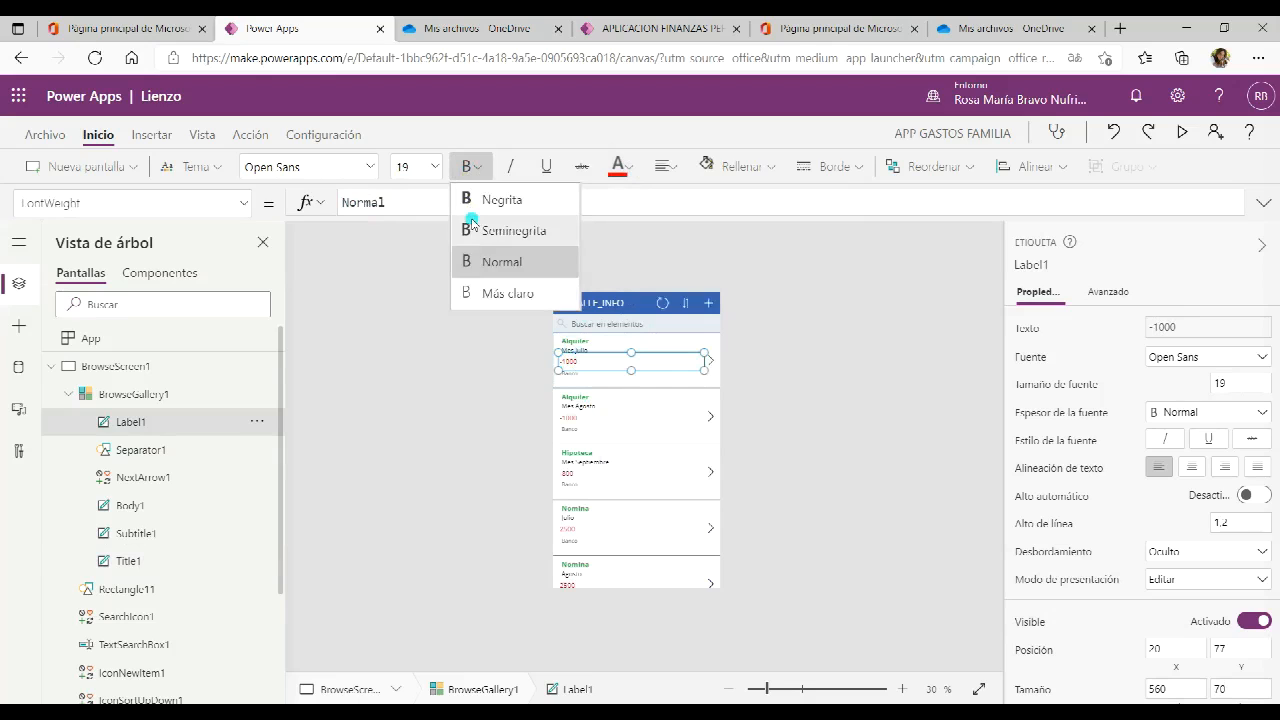
{"action": "left_click", "coordinate": [474, 202]}
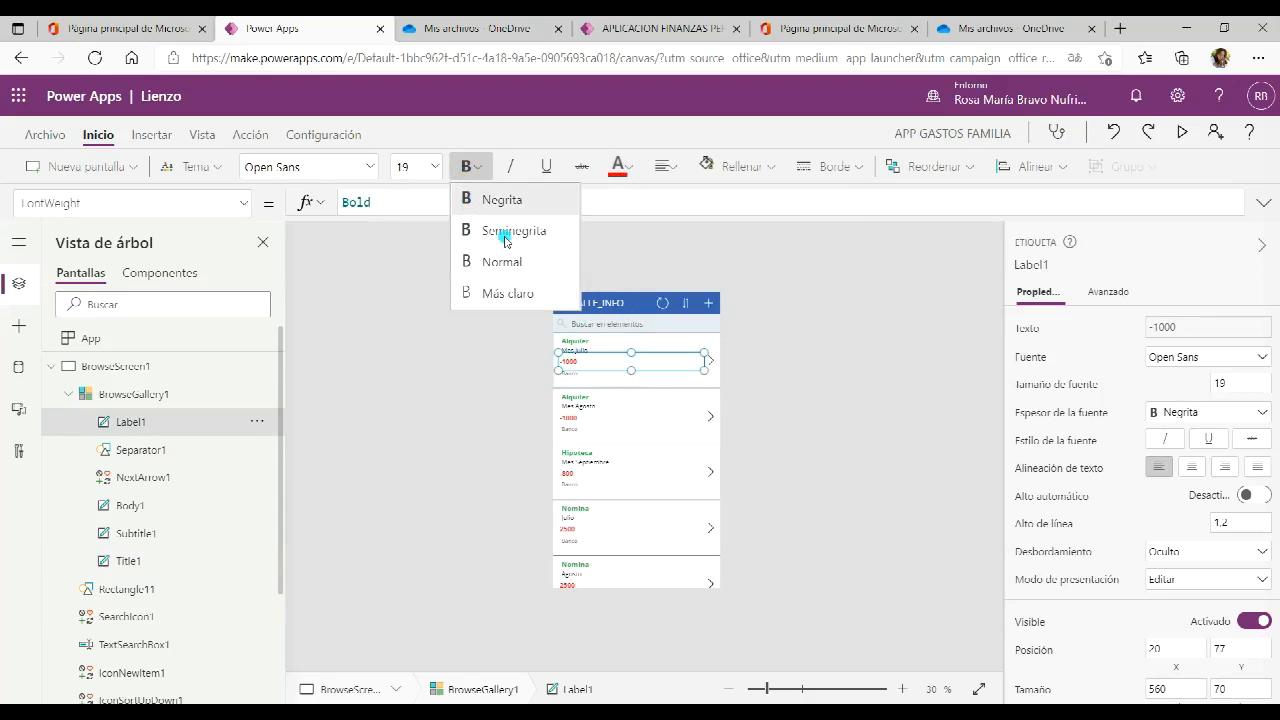
Narrow Label1 to about 406 and Body1 to about 282 wide, and indent the subtitle, Label1 and Body1 beneath the category, with Body1 at about X 77, Y 137
{"action": "left_click", "coordinate": [590, 343]}
{"action": "left_click", "coordinate": [594, 360]}
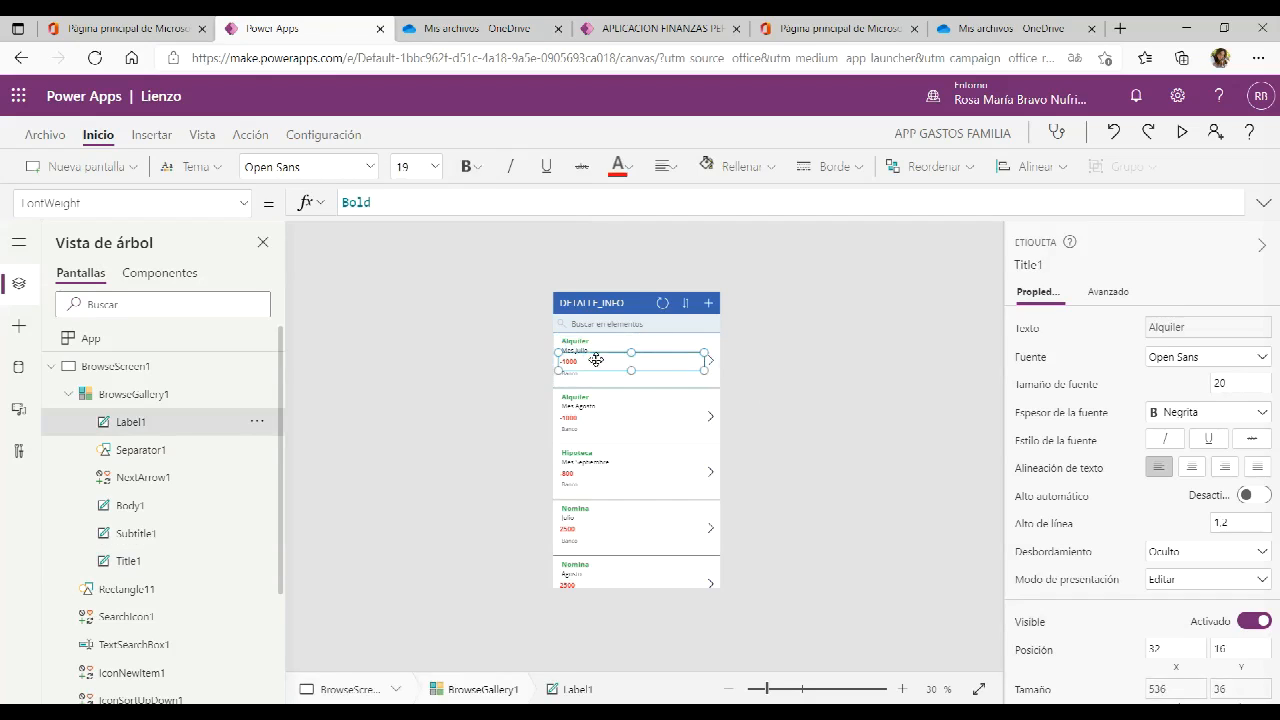
{"action": "left_click_drag", "start_coordinate": [705, 357], "coordinate": [664, 357]}
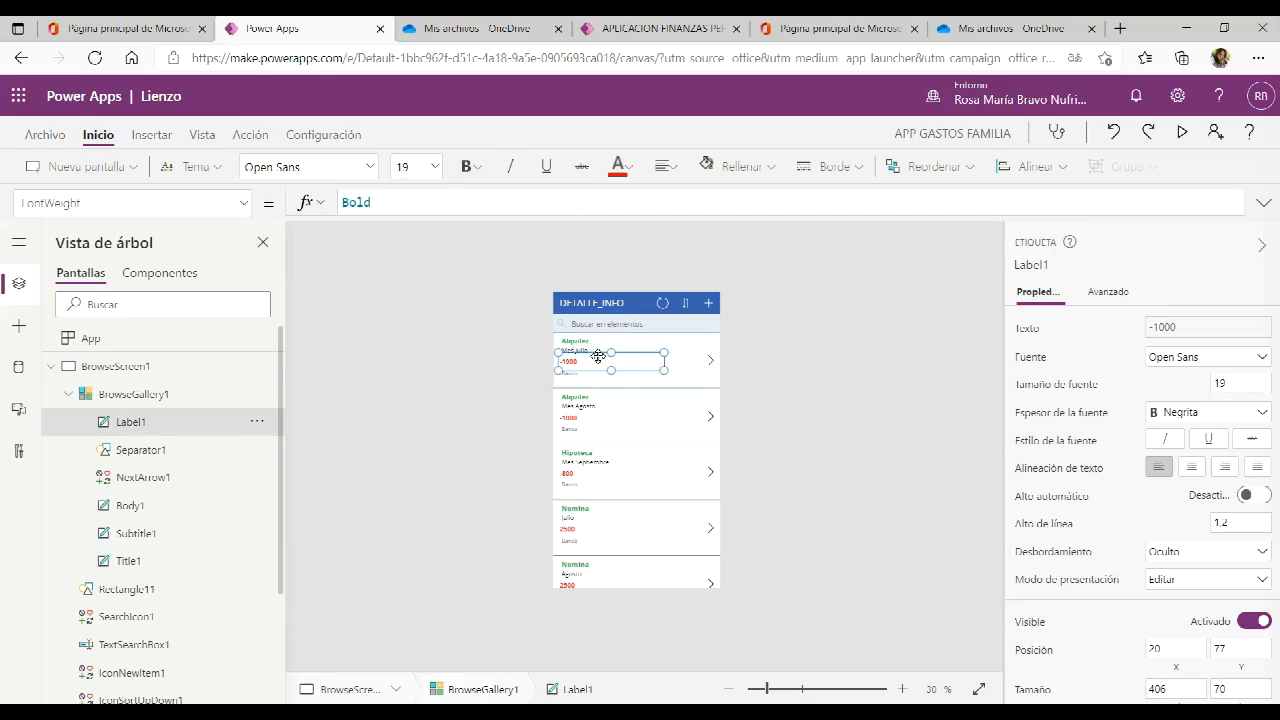
{"action": "left_click", "coordinate": [590, 382]}
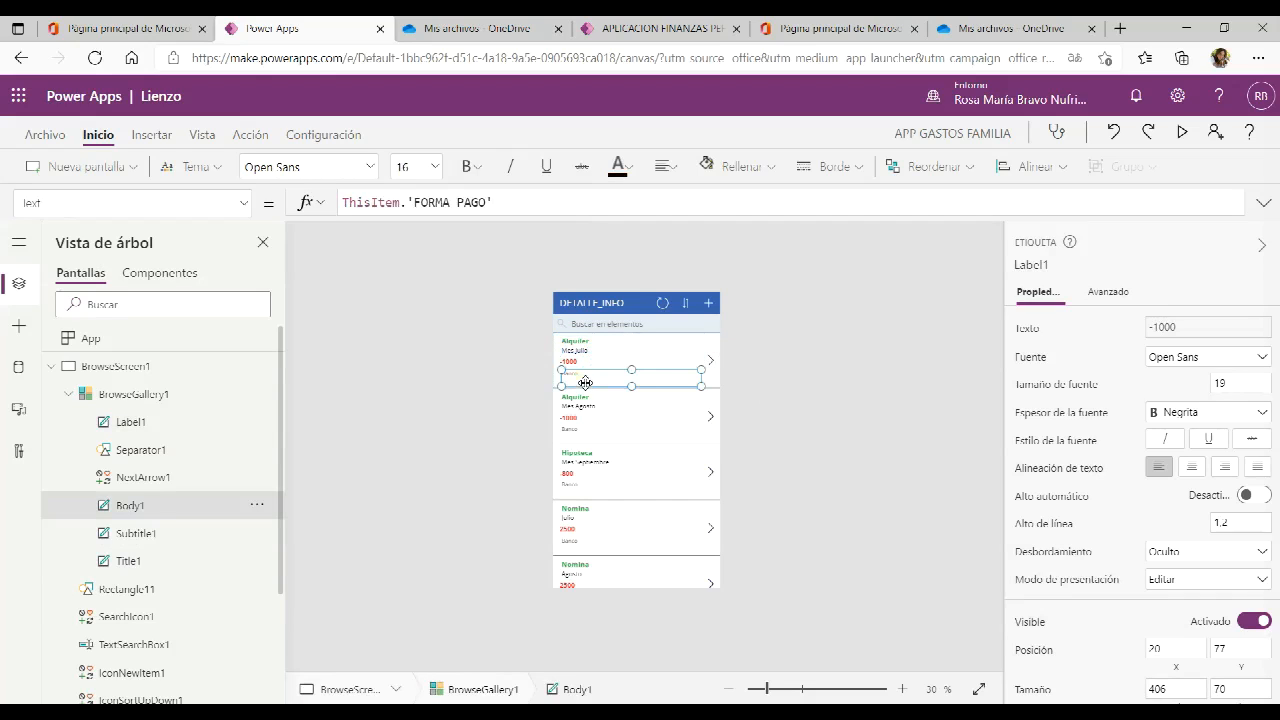
{"action": "left_click_drag", "start_coordinate": [698, 374], "coordinate": [601, 373]}
{"action": "left_click", "coordinate": [586, 350]}
{"action": "left_click", "coordinate": [596, 364]}
{"action": "left_click", "coordinate": [583, 374]}
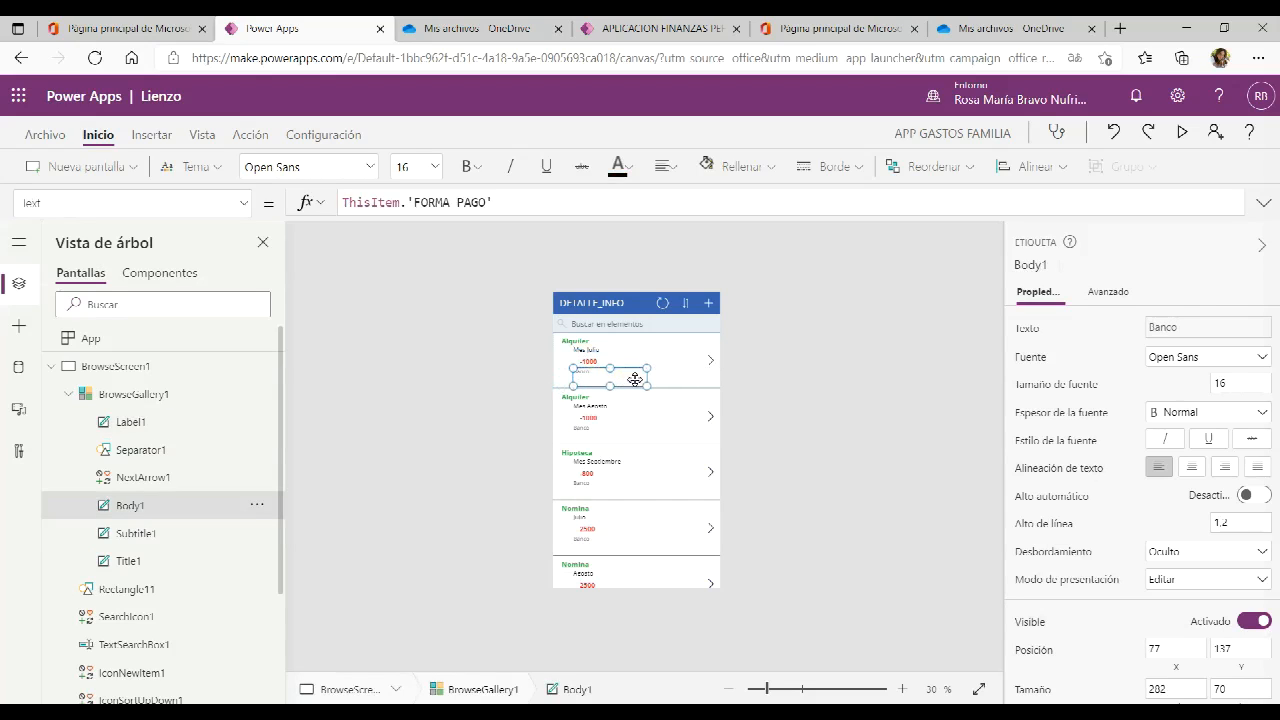
Preview the app, view the details of the first Alquiler item, return to the list, and close the preview and its tip
{"action": "left_click", "coordinate": [1182, 133]}
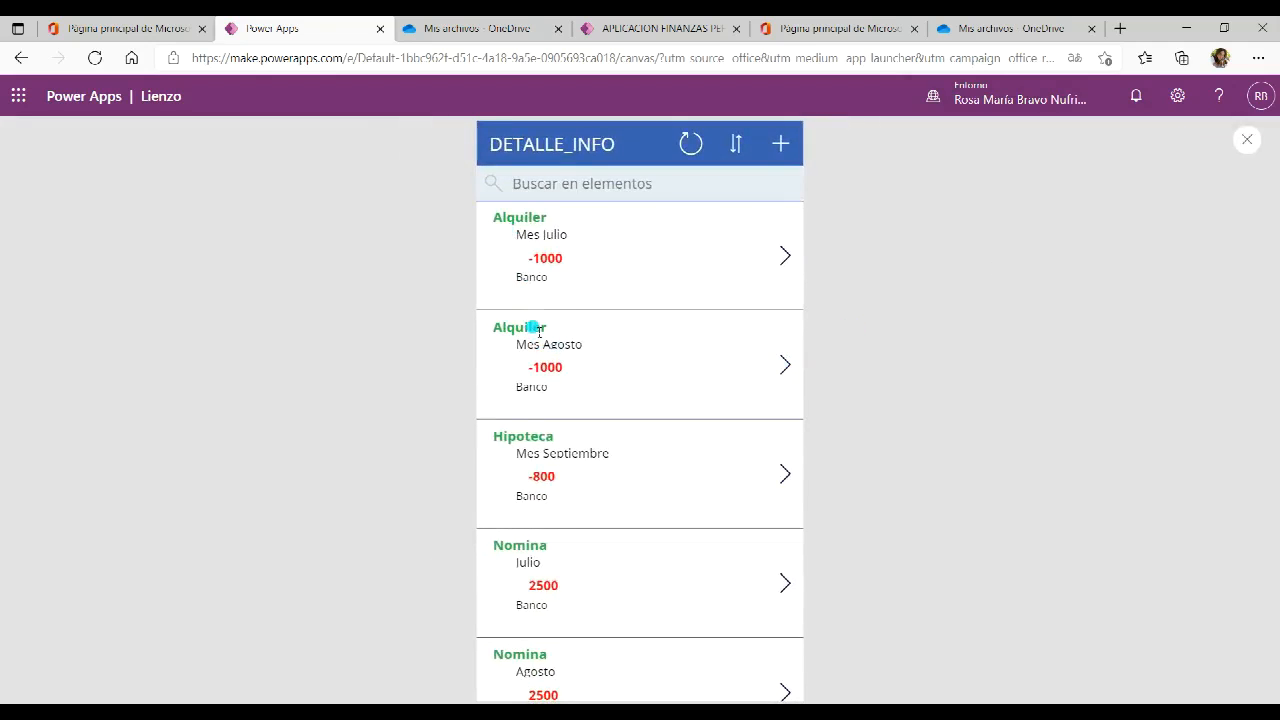
{"action": "left_click", "coordinate": [794, 254]}
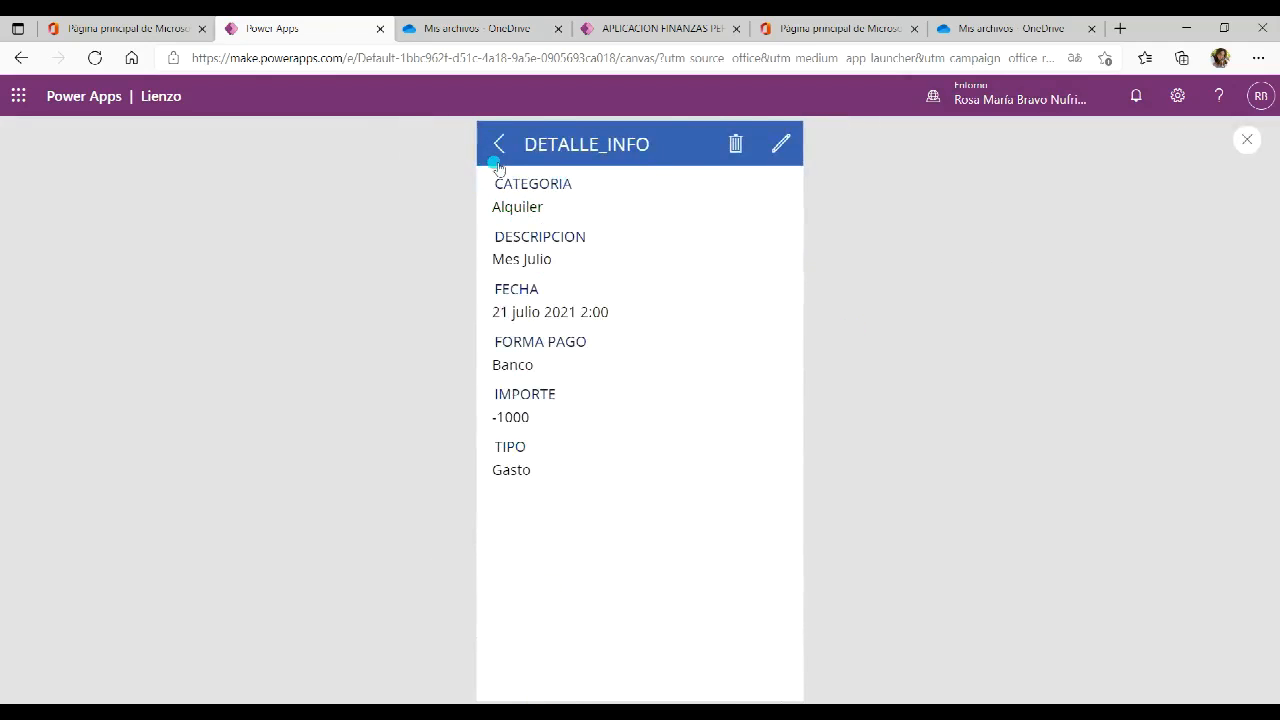
{"action": "left_click", "coordinate": [500, 148]}
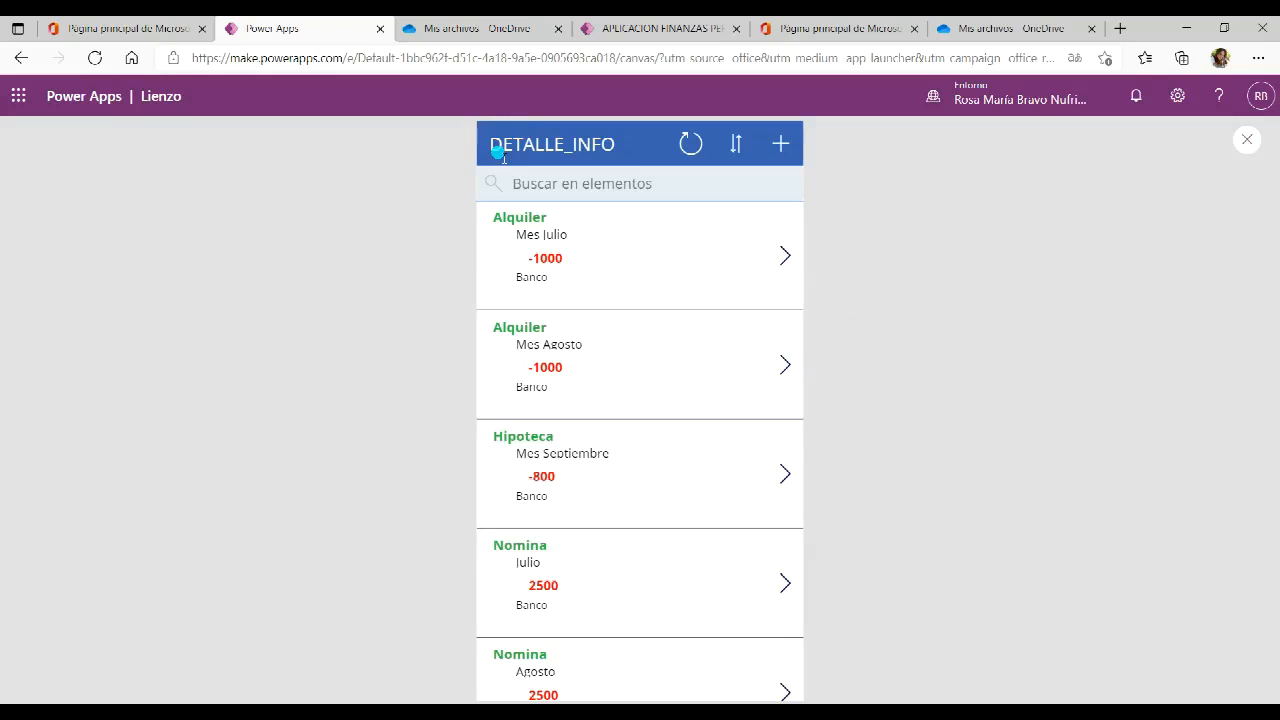
{"action": "left_click", "coordinate": [1247, 139]}
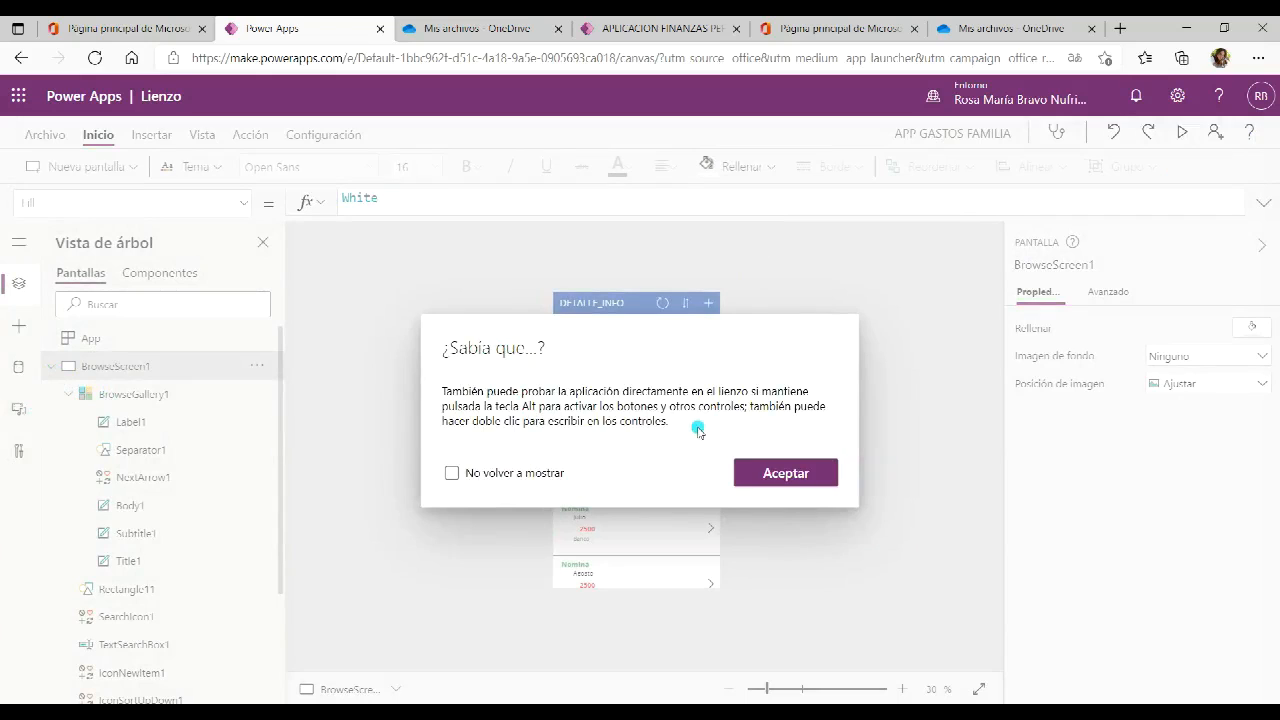
{"action": "left_click", "coordinate": [760, 472]}
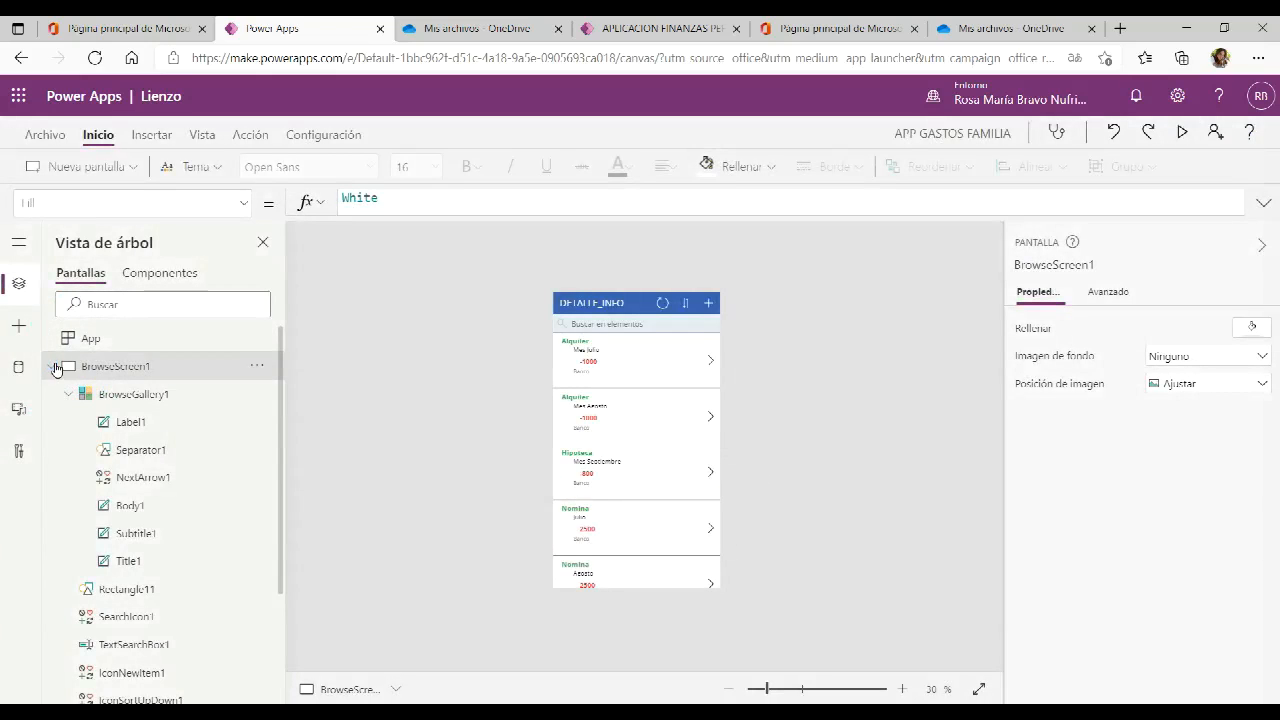
Reorder the fields of DetailForm1 on DetailScreen1 to FECHA, TIPO, CATEGORIA, DESCRIPCION, IMPORTE, FORMA PAGO
{"action": "left_click", "coordinate": [54, 367]}
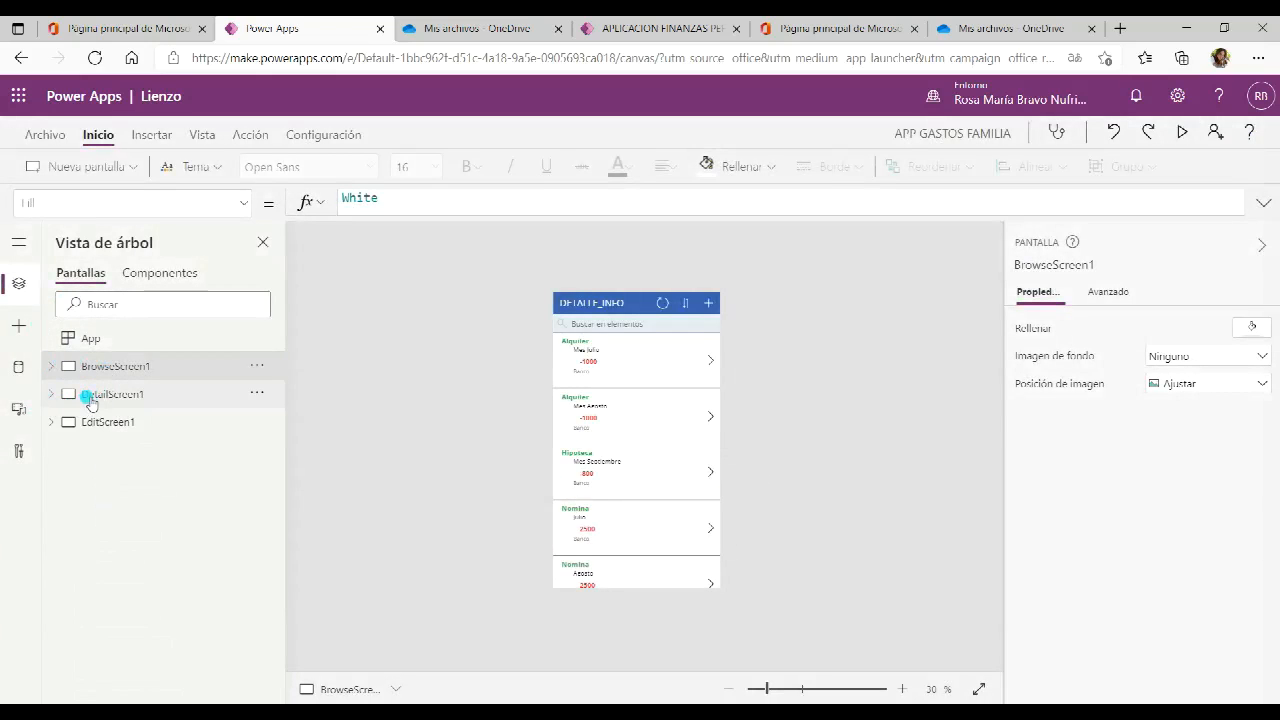
{"action": "left_click", "coordinate": [90, 396]}
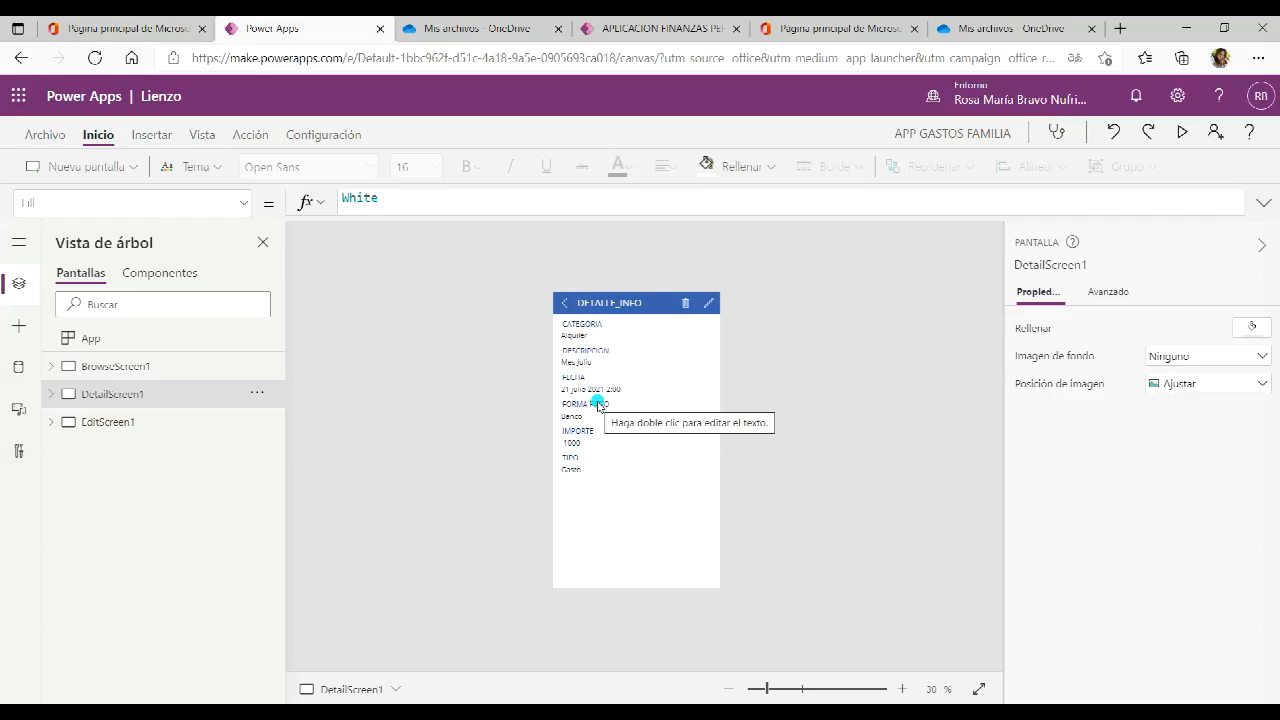
{"action": "left_click", "coordinate": [635, 588]}
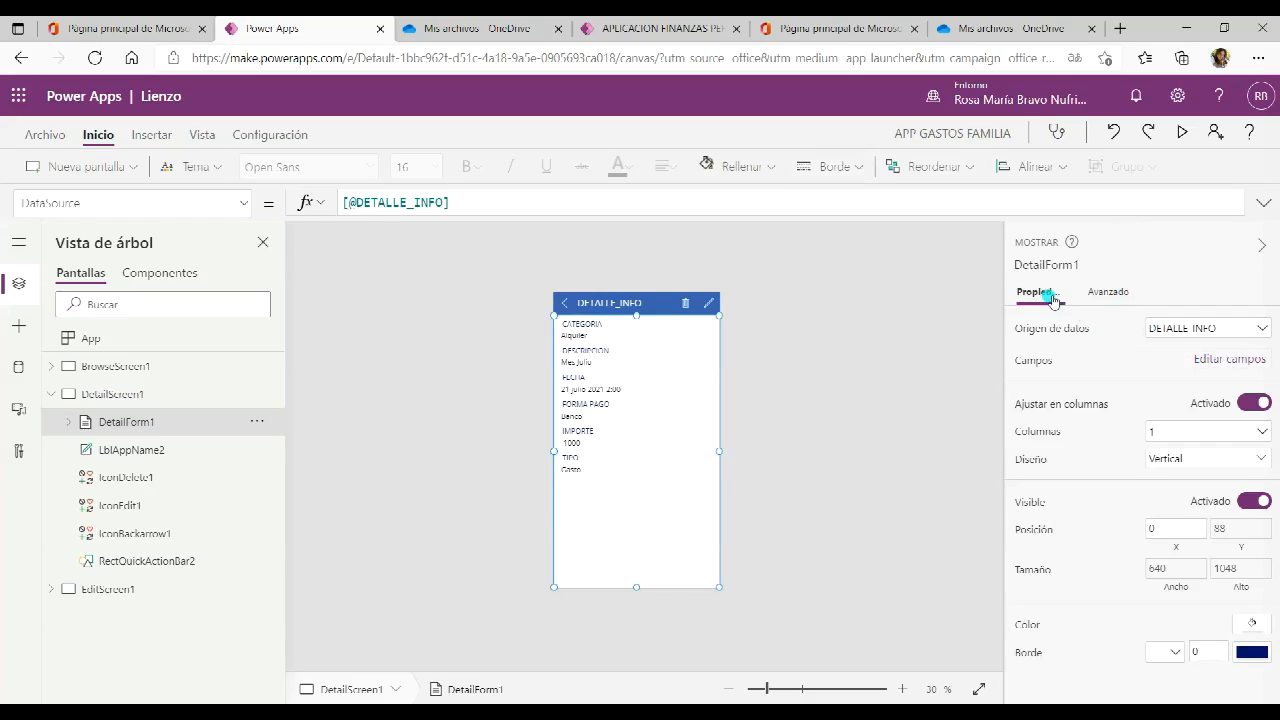
{"action": "left_click", "coordinate": [1244, 366]}
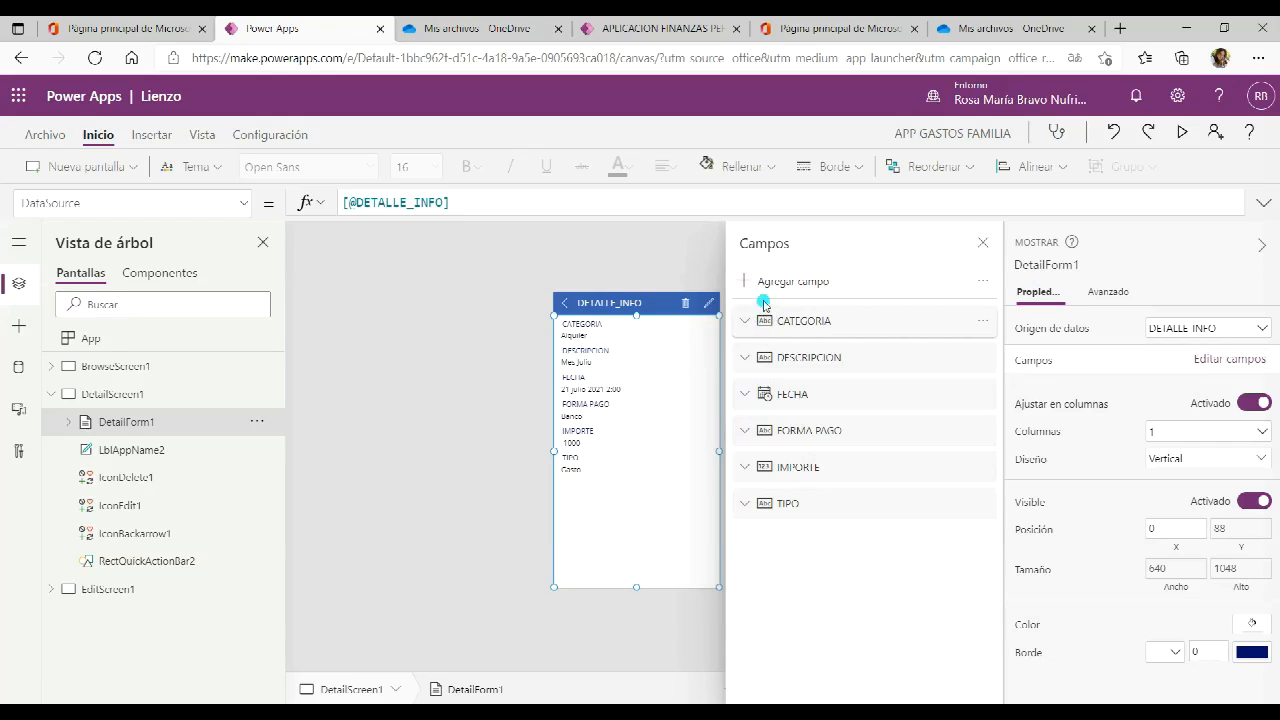
{"action": "left_click_drag", "start_coordinate": [836, 385], "coordinate": [821, 321]}
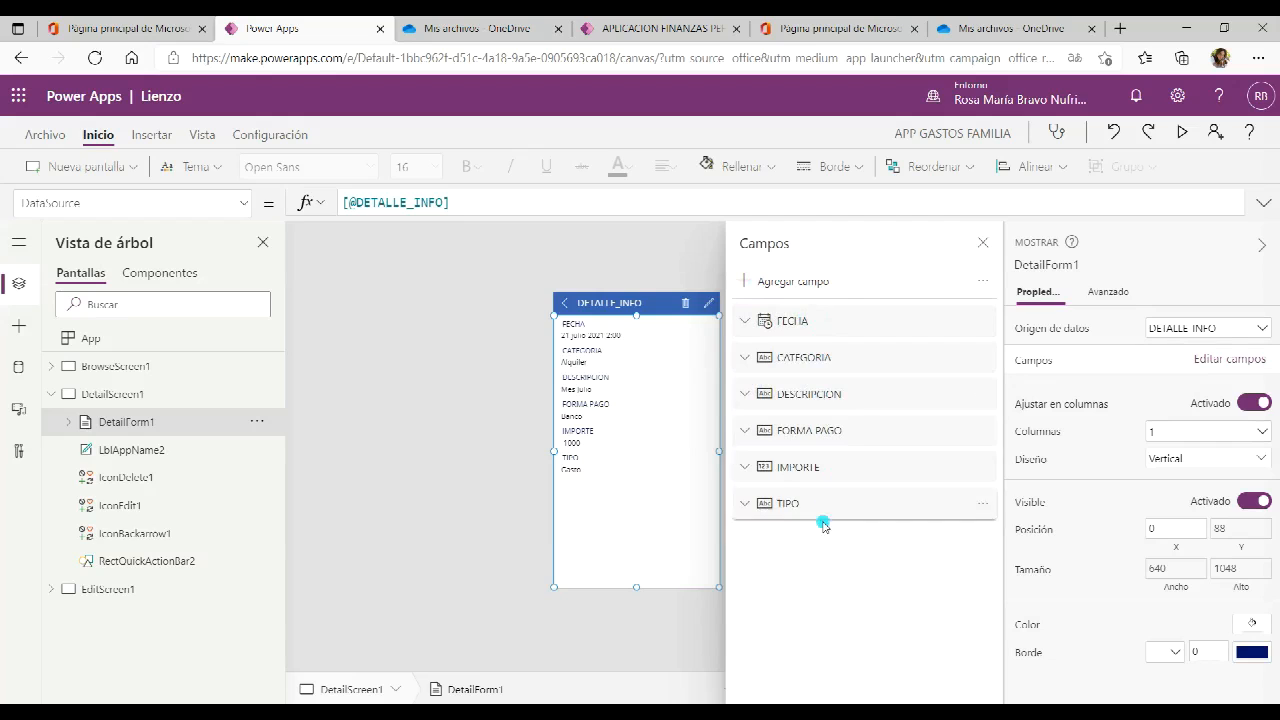
{"action": "left_click_drag", "start_coordinate": [823, 510], "coordinate": [811, 347]}
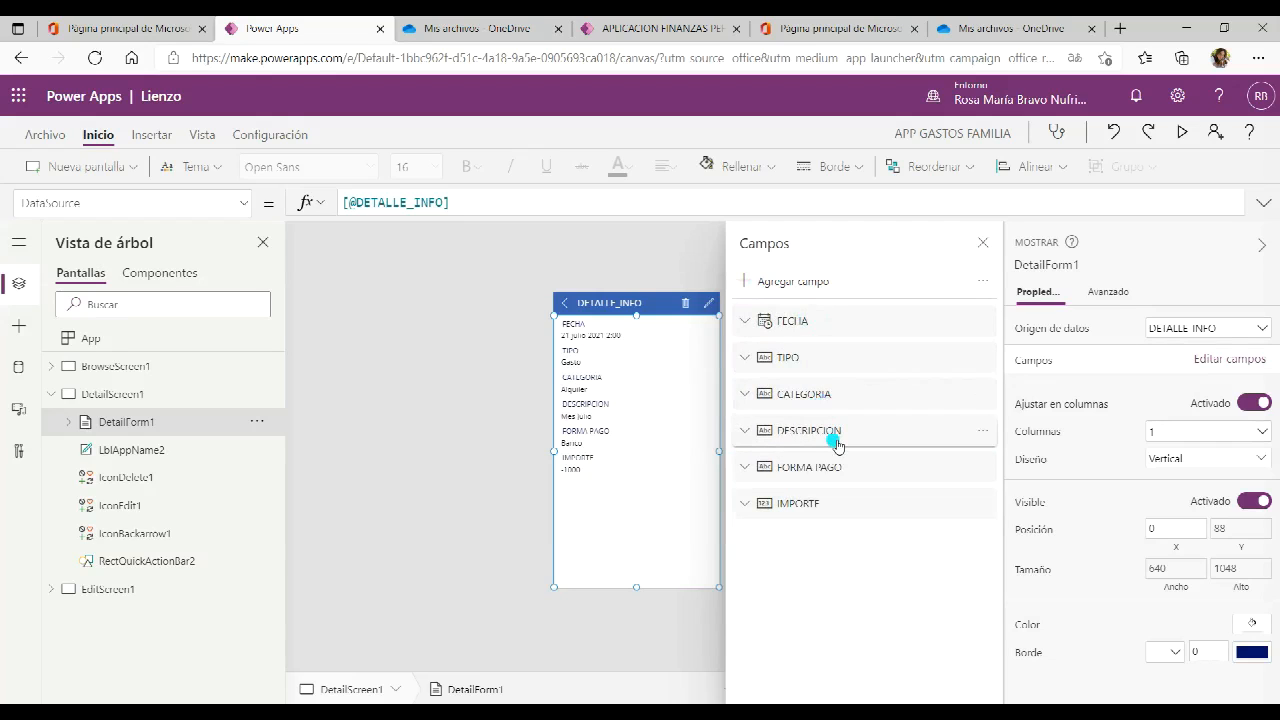
{"action": "left_click_drag", "start_coordinate": [823, 506], "coordinate": [820, 461]}
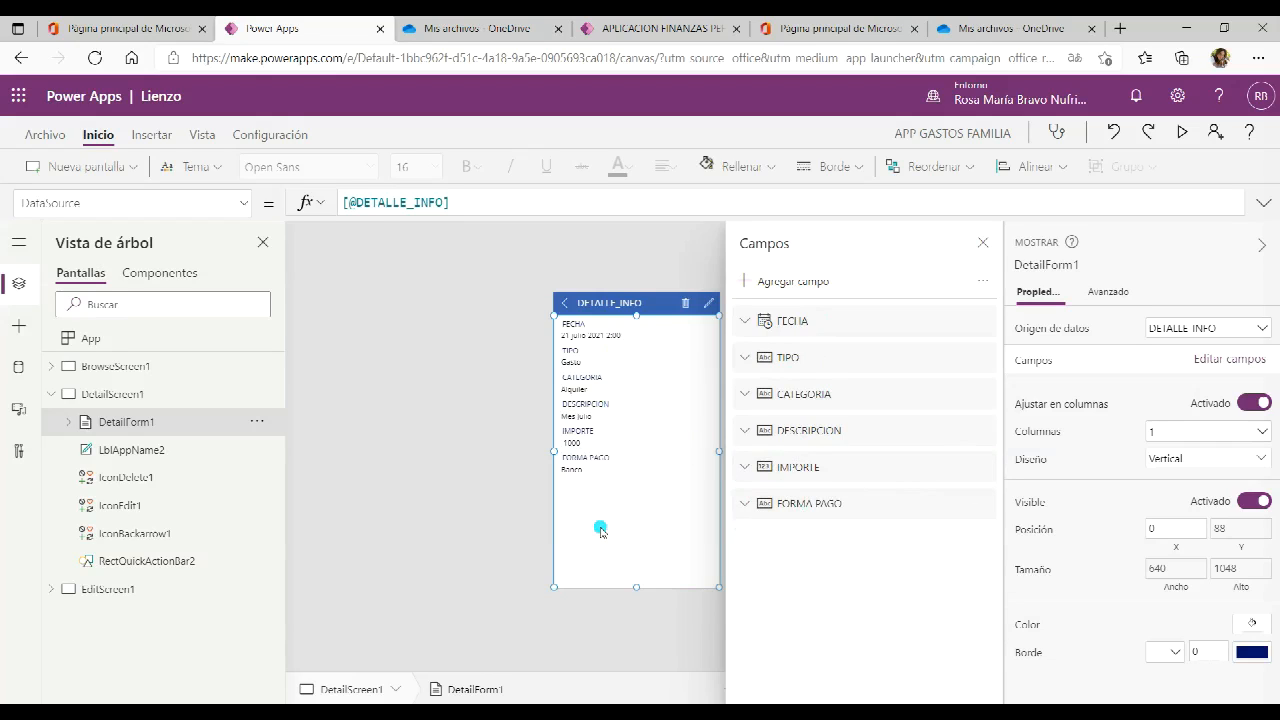
{"action": "left_click", "coordinate": [984, 244]}
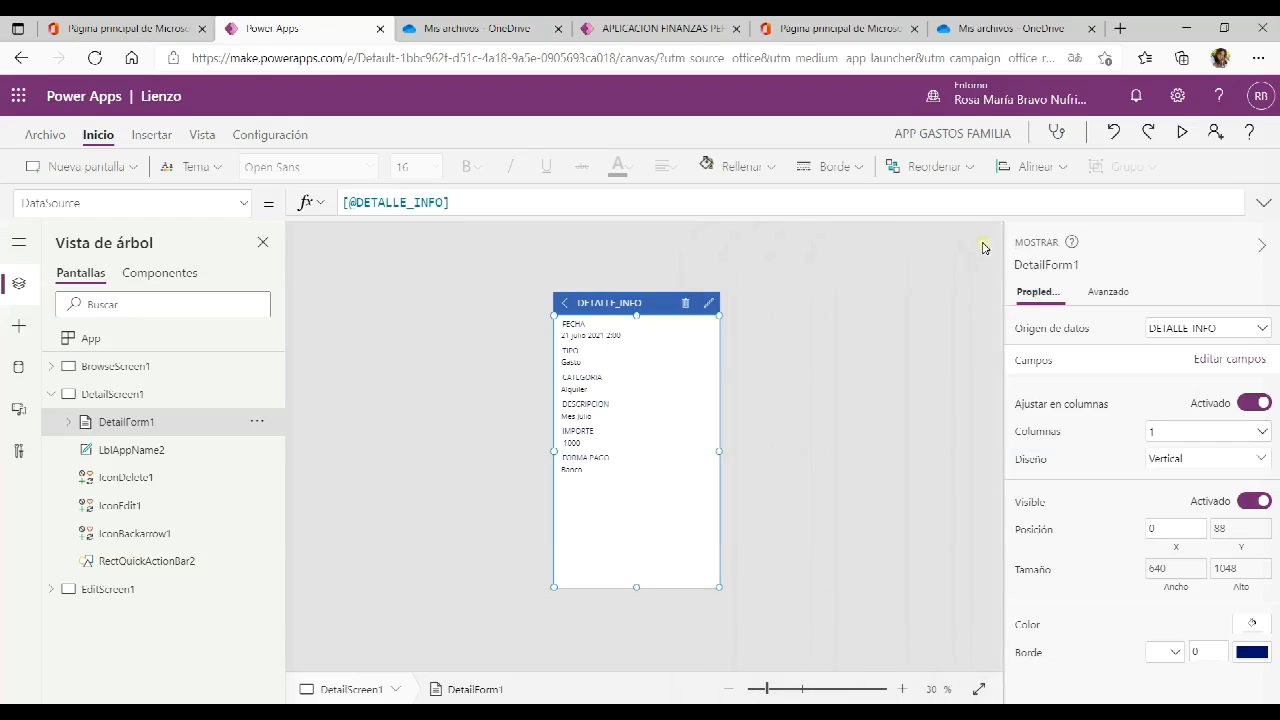
Set the text colour of DataCardKey3, the FECHA heading in DetailForm1, to blue RGBA(0; 134; 208; 1)
{"action": "left_click", "coordinate": [590, 342]}
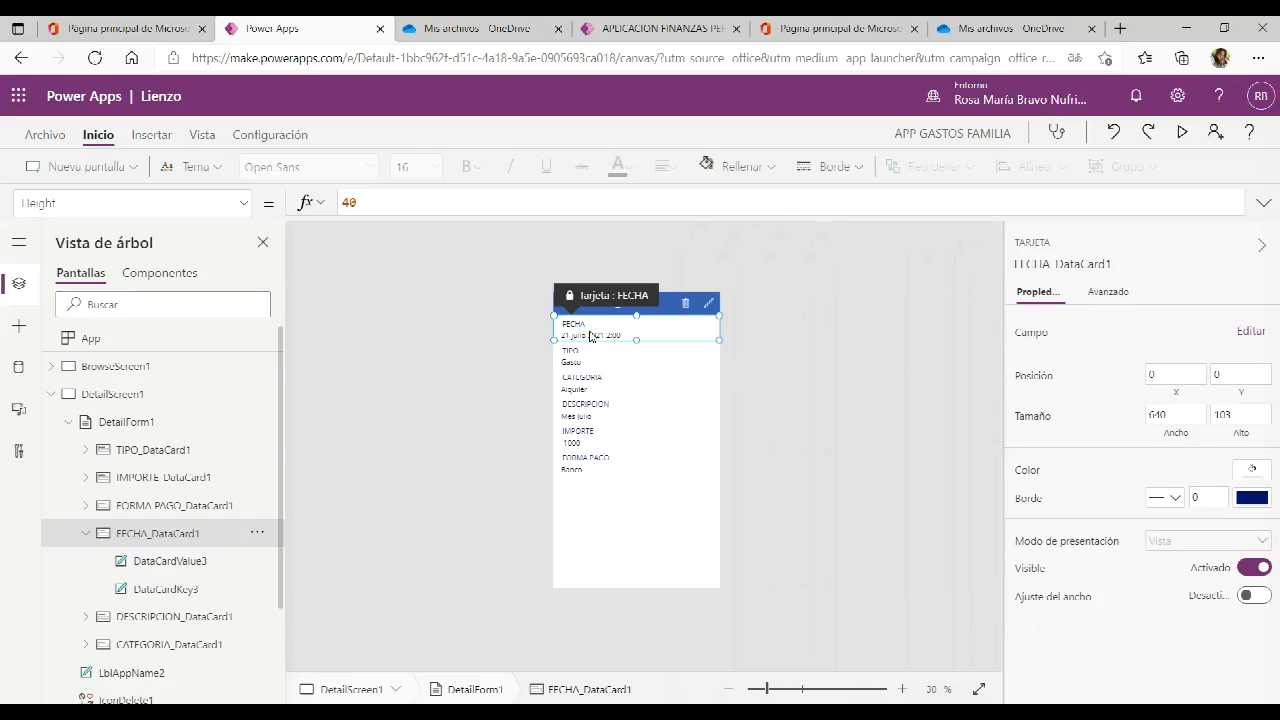
{"action": "left_click", "coordinate": [591, 337]}
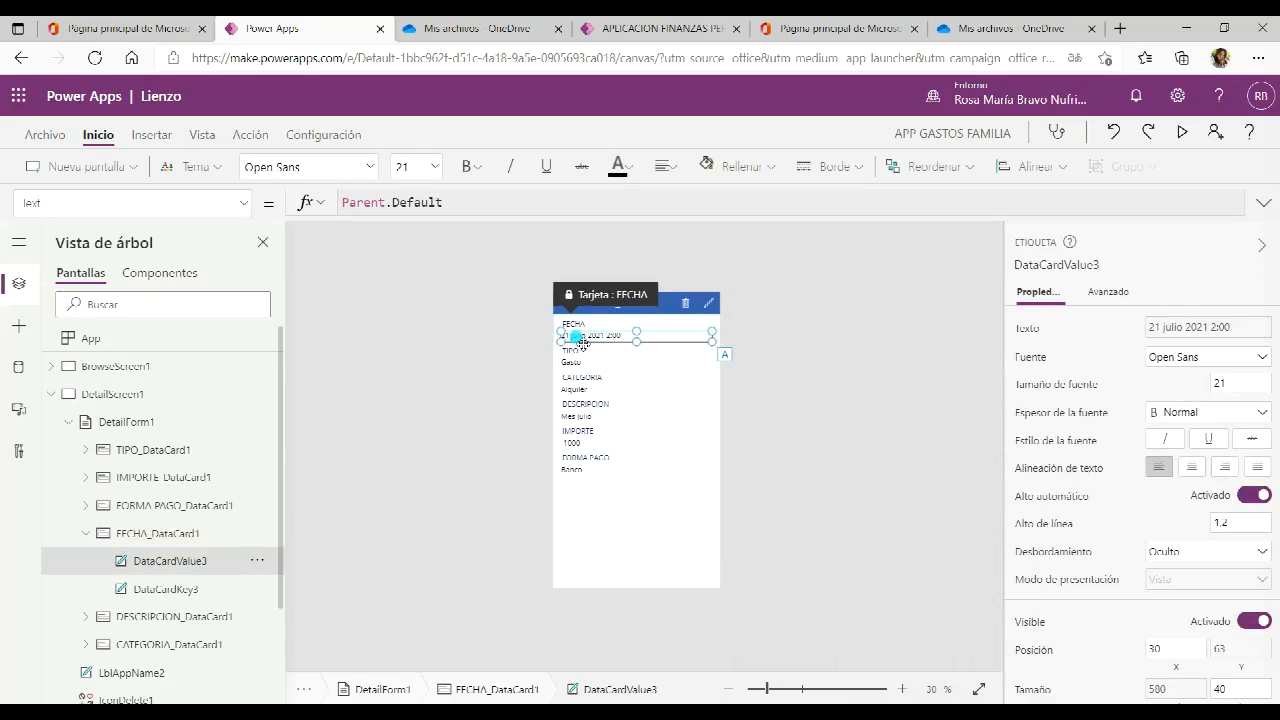
{"action": "left_click", "coordinate": [576, 325]}
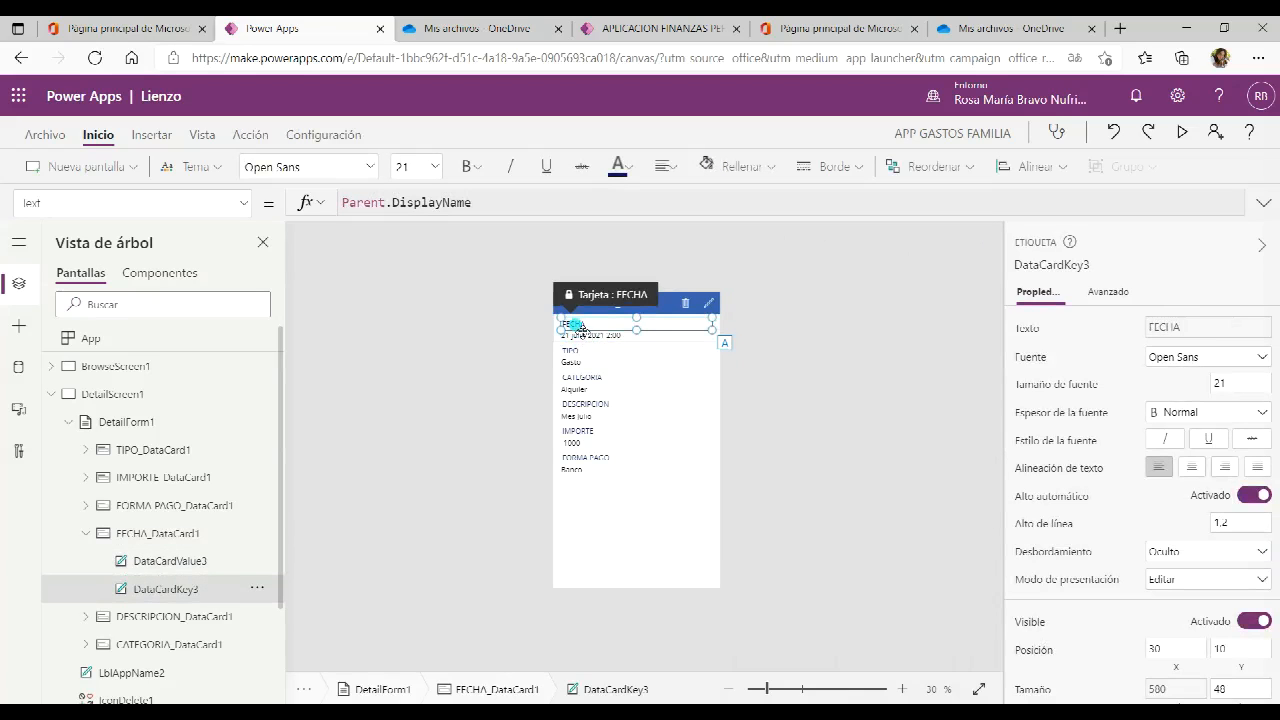
{"action": "left_click", "coordinate": [620, 166]}
{"action": "left_click", "coordinate": [748, 255]}
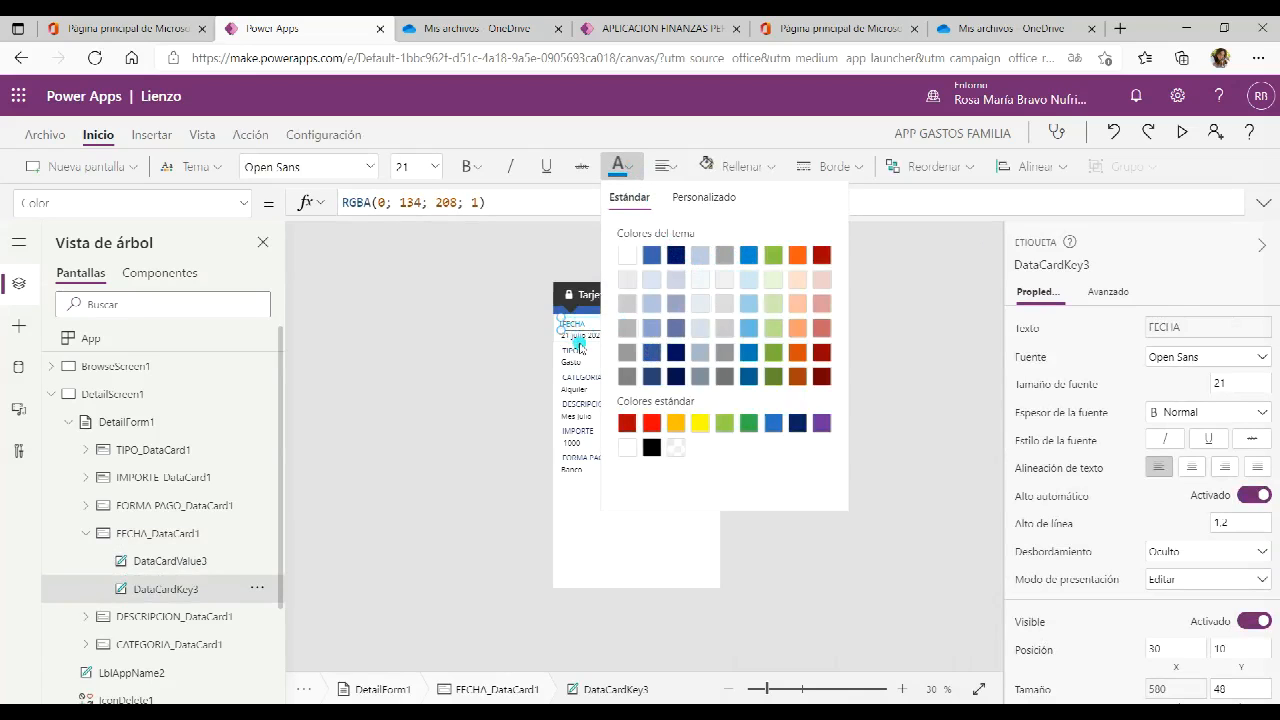
{"action": "left_click", "coordinate": [588, 522]}
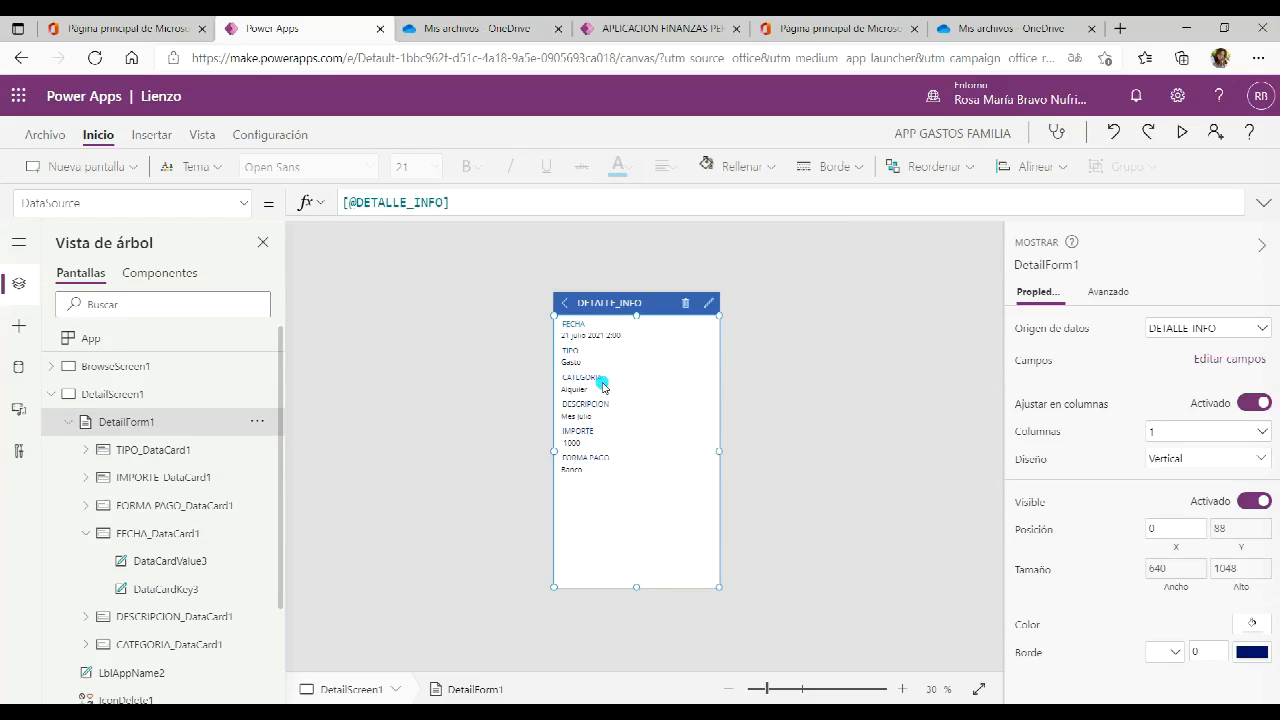
Reorder the fields of EditForm1 on EditScreen1 to FECHA, TIPO, CATEGORIA, DESCRIPCION, IMPORTE, FORMA PAGO
{"action": "left_click", "coordinate": [52, 395]}
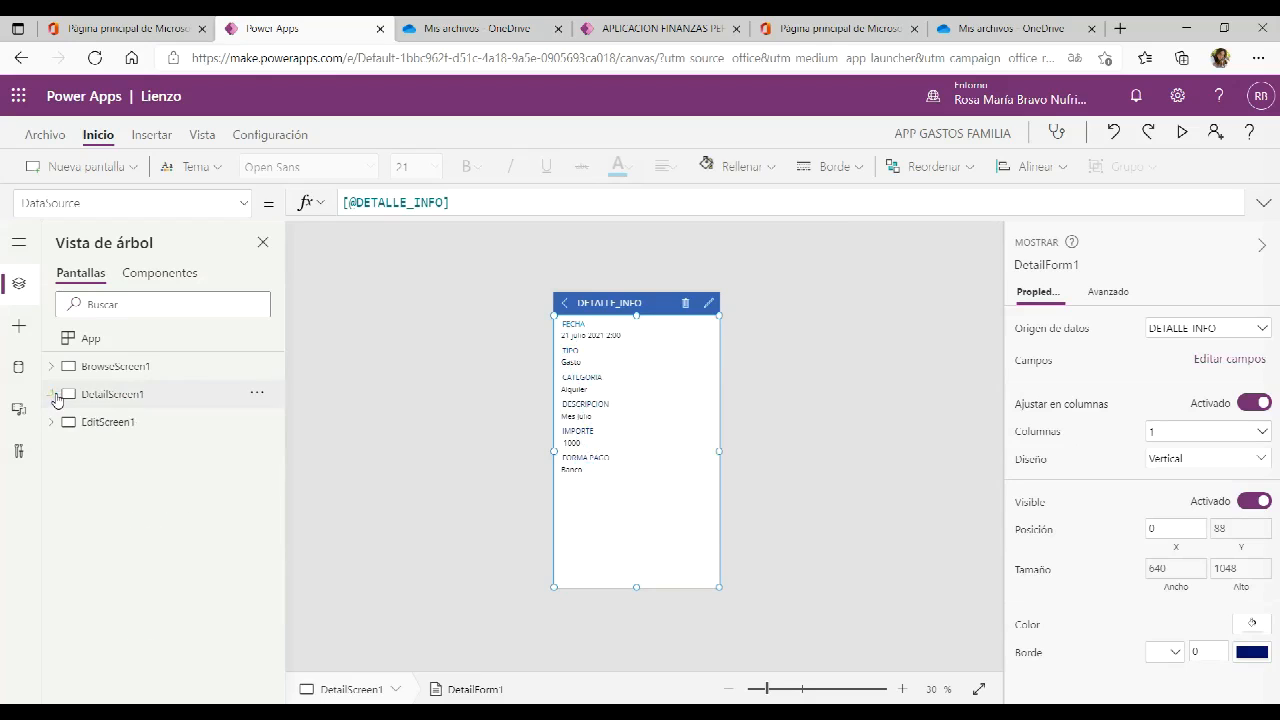
{"action": "left_click", "coordinate": [96, 423]}
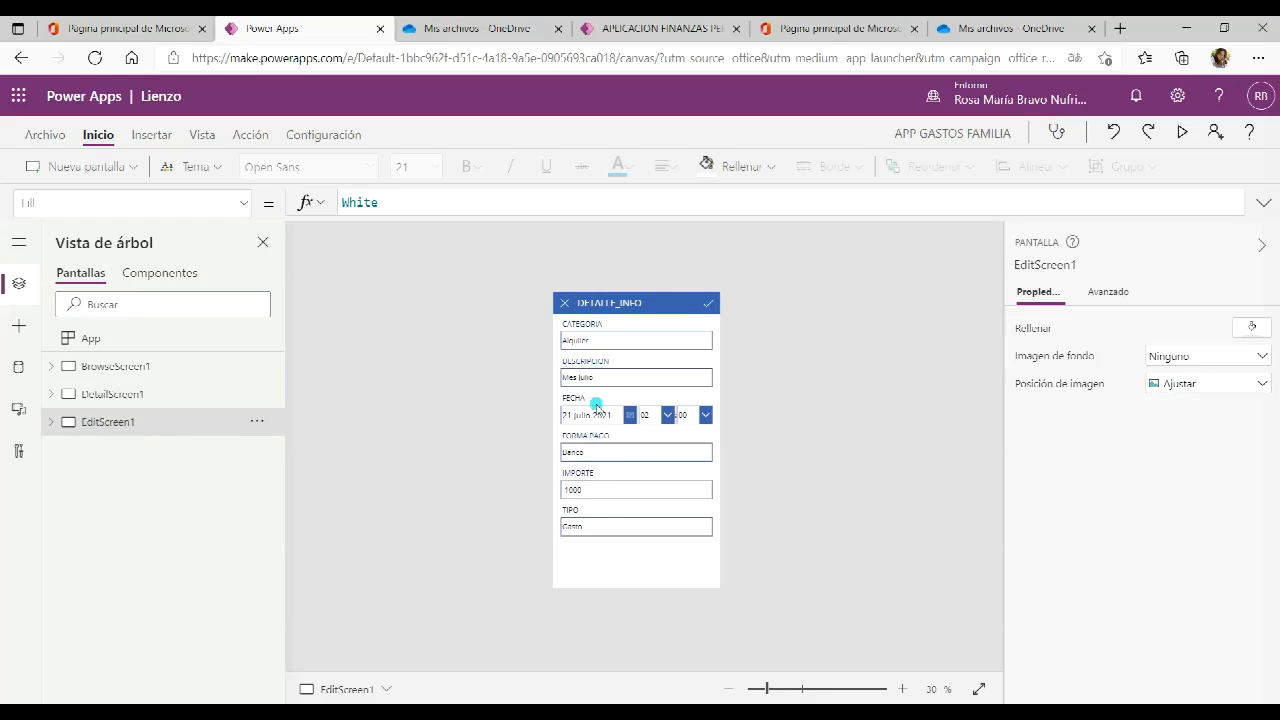
{"action": "left_click", "coordinate": [627, 565]}
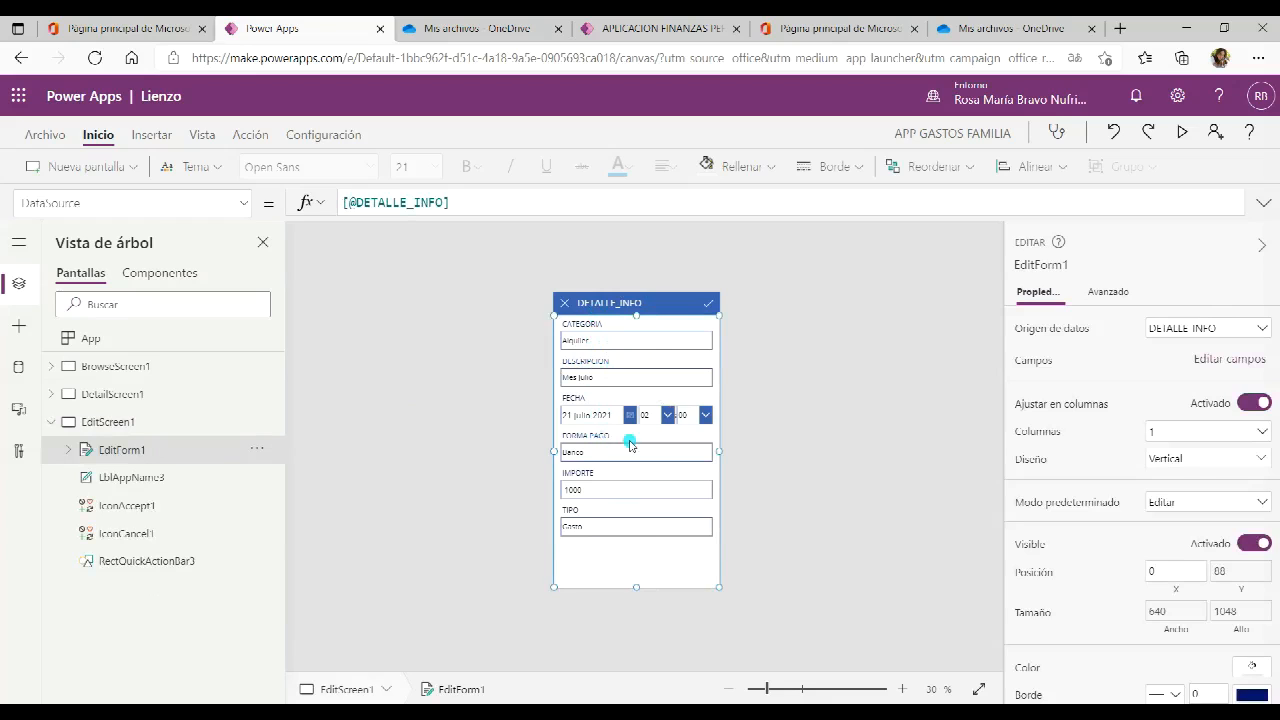
{"action": "left_click", "coordinate": [1235, 360]}
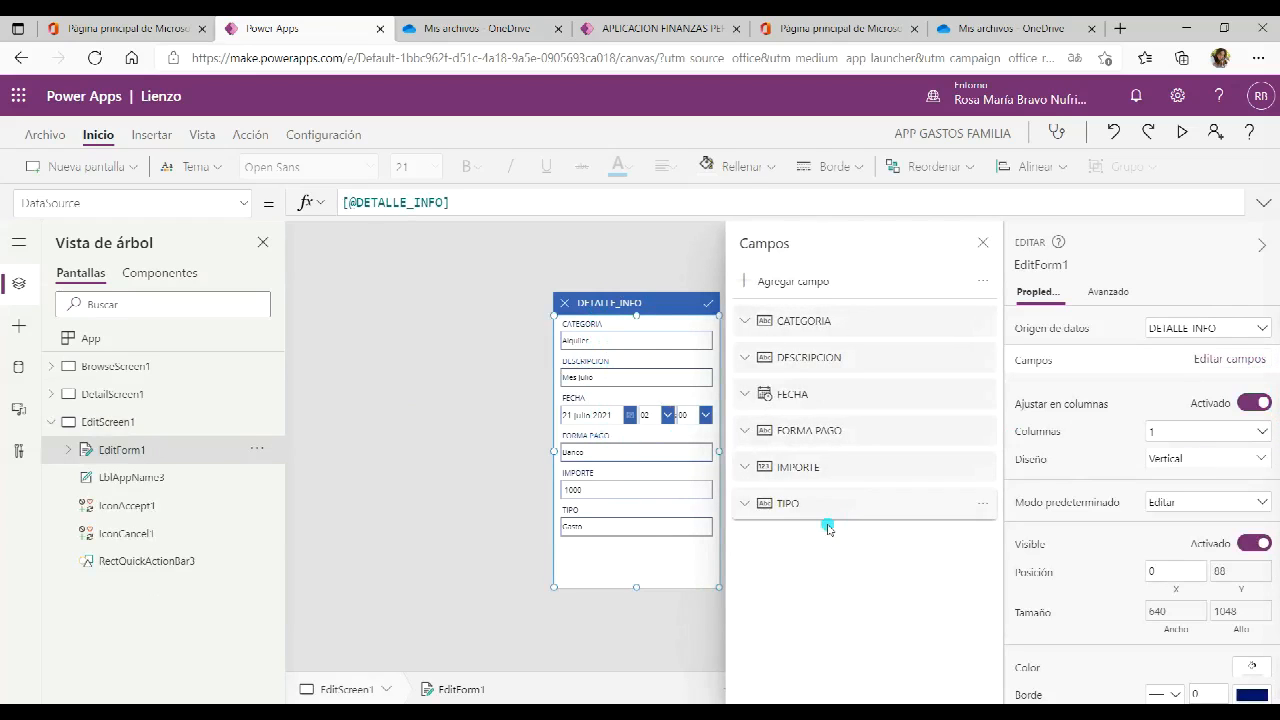
{"action": "left_click_drag", "start_coordinate": [806, 397], "coordinate": [806, 312]}
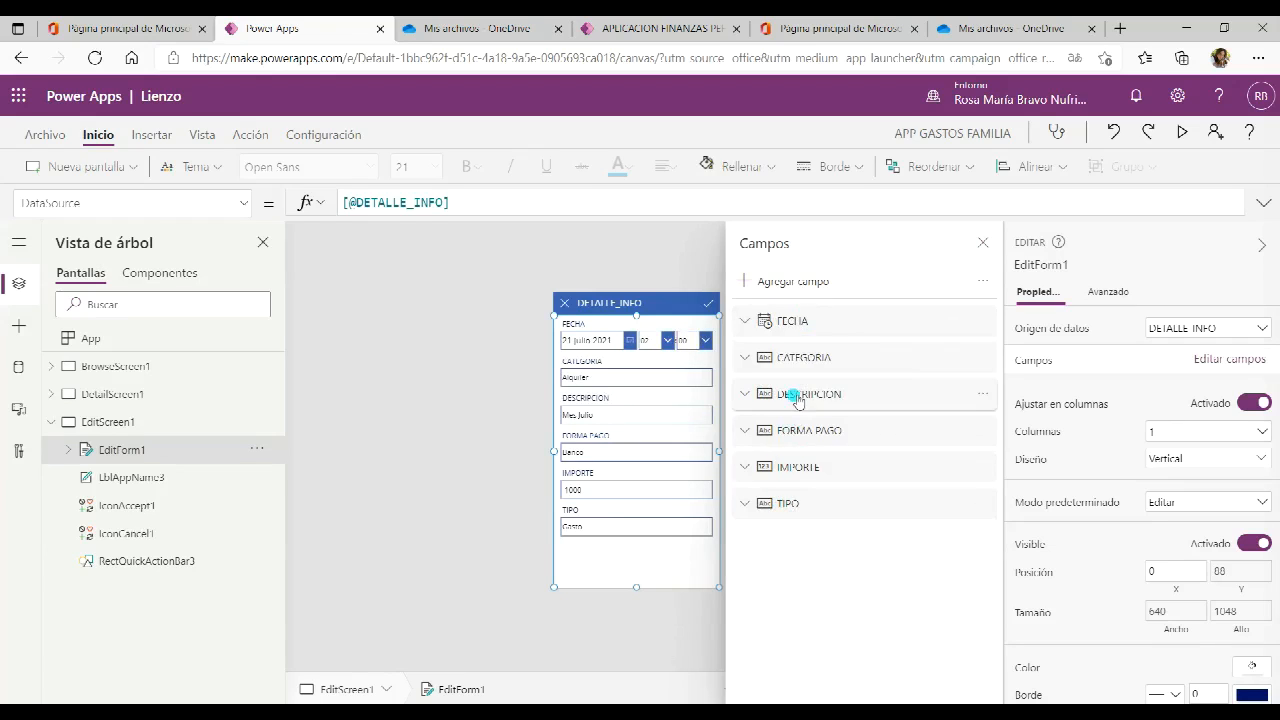
{"action": "left_click_drag", "start_coordinate": [790, 503], "coordinate": [782, 357]}
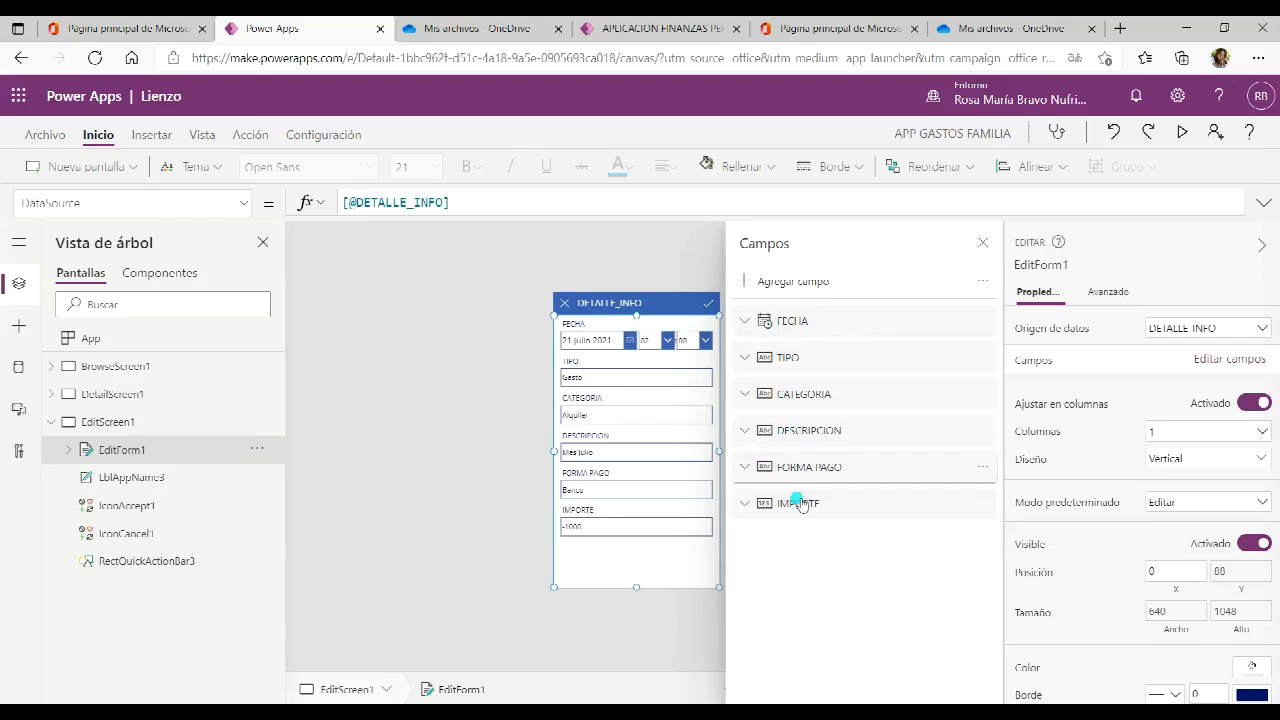
{"action": "left_click_drag", "start_coordinate": [792, 460], "coordinate": [647, 438]}
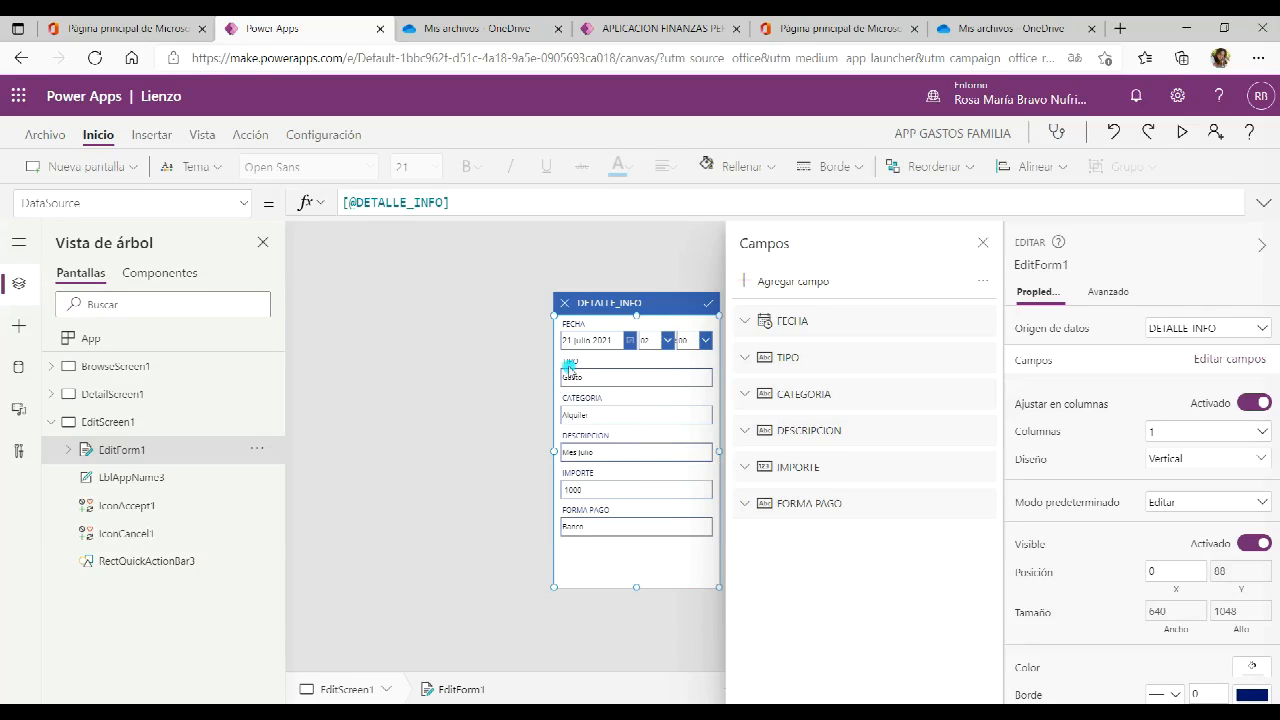
{"action": "left_click", "coordinate": [983, 243]}
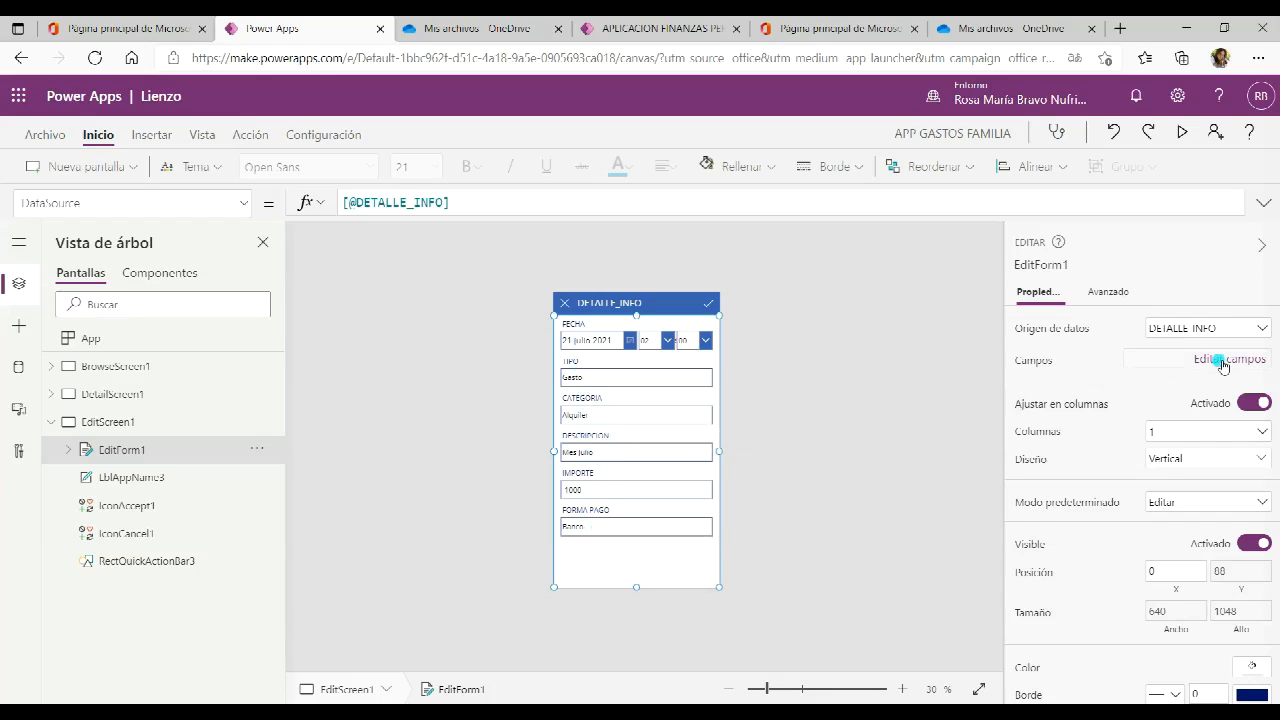
Change the control type of the TIPO and CATEGORIA fields in EditForm1 to Valores permitidos
{"action": "left_click", "coordinate": [1222, 362]}
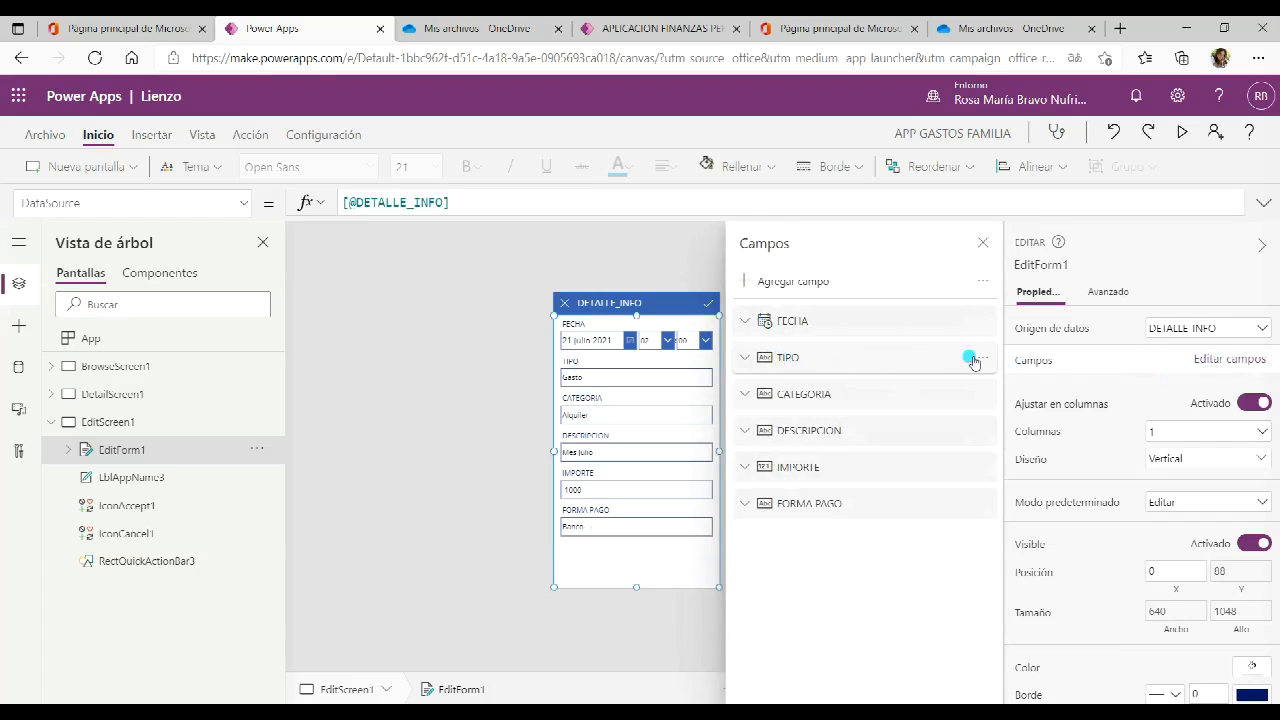
{"action": "left_click", "coordinate": [745, 358]}
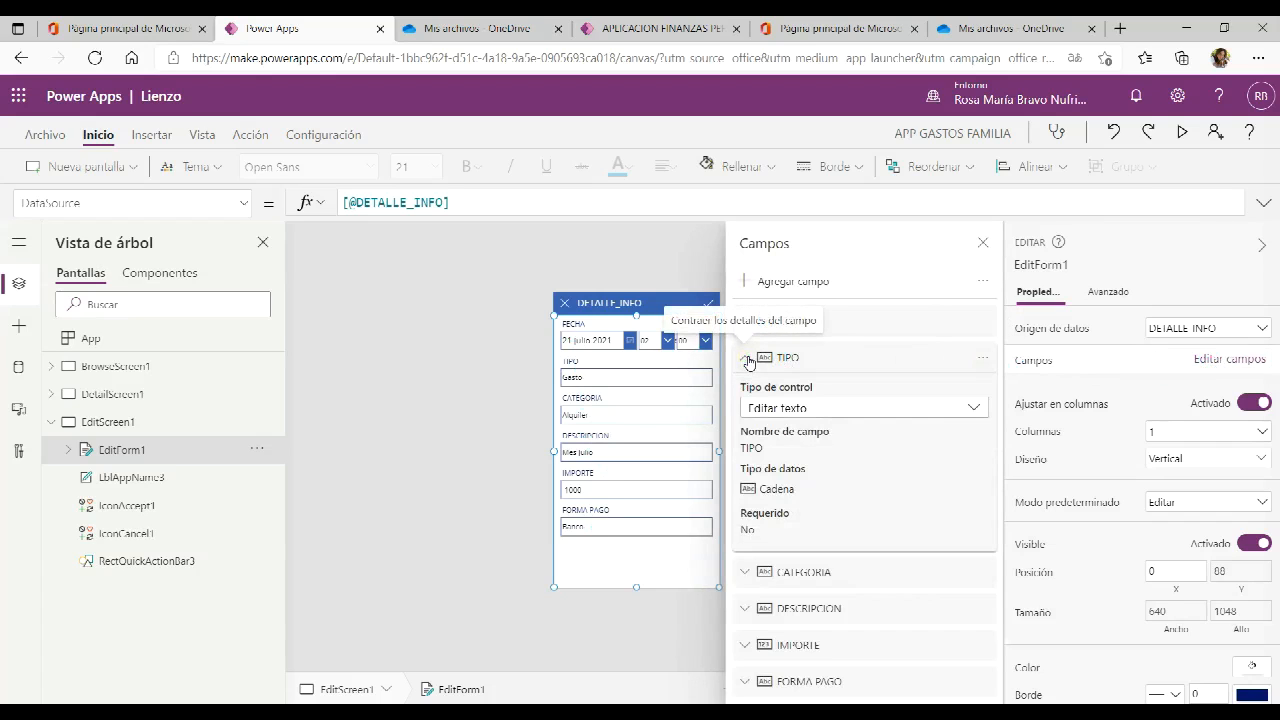
{"action": "left_click", "coordinate": [962, 411]}
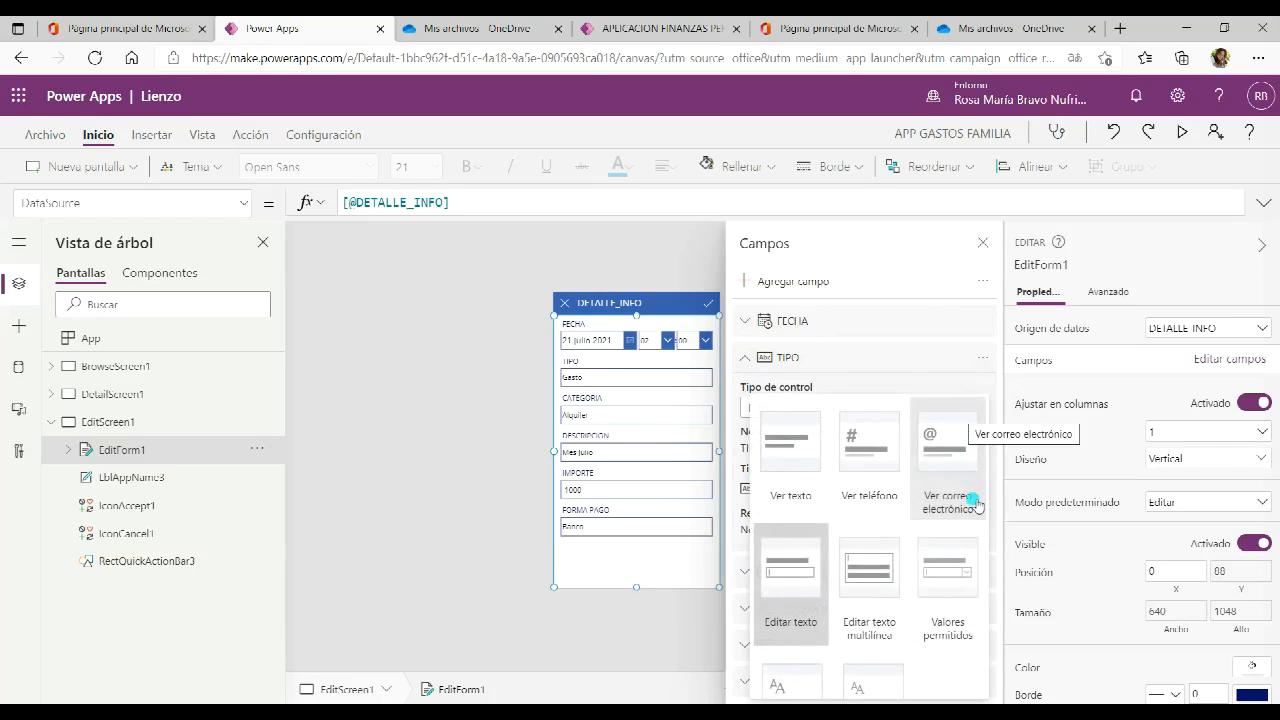
{"action": "left_click", "coordinate": [960, 573]}
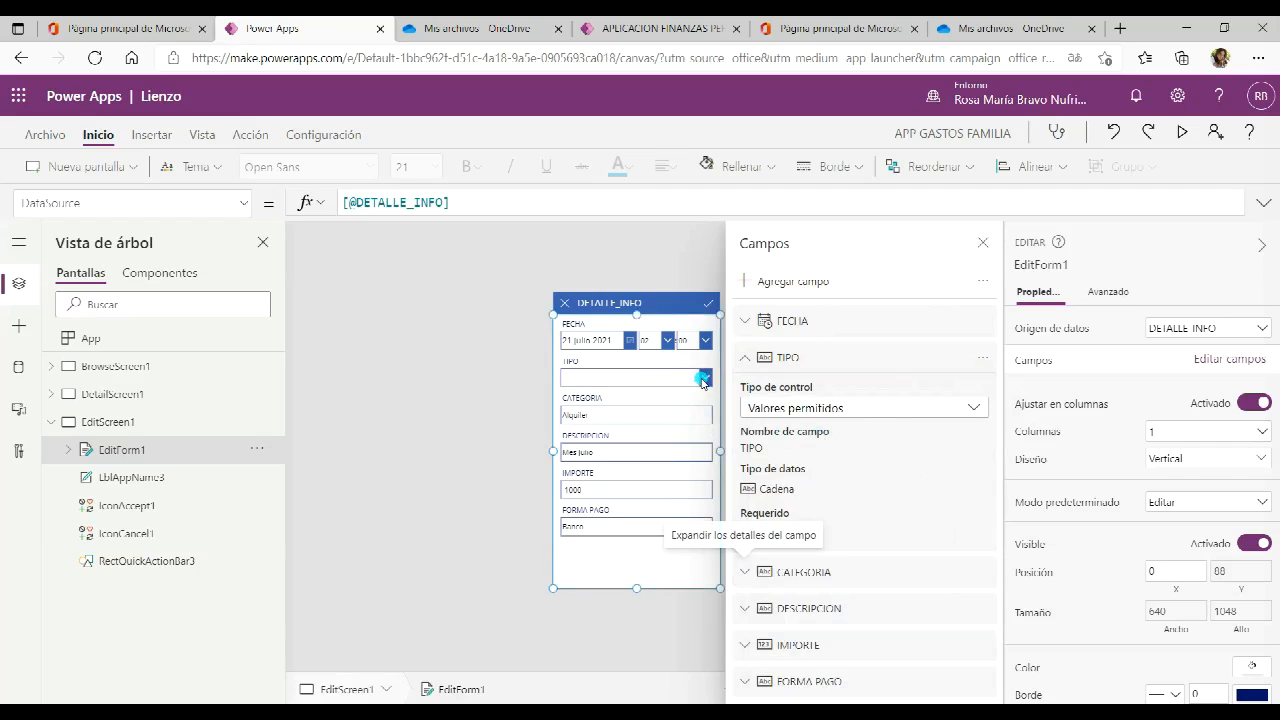
{"action": "left_click", "coordinate": [746, 571]}
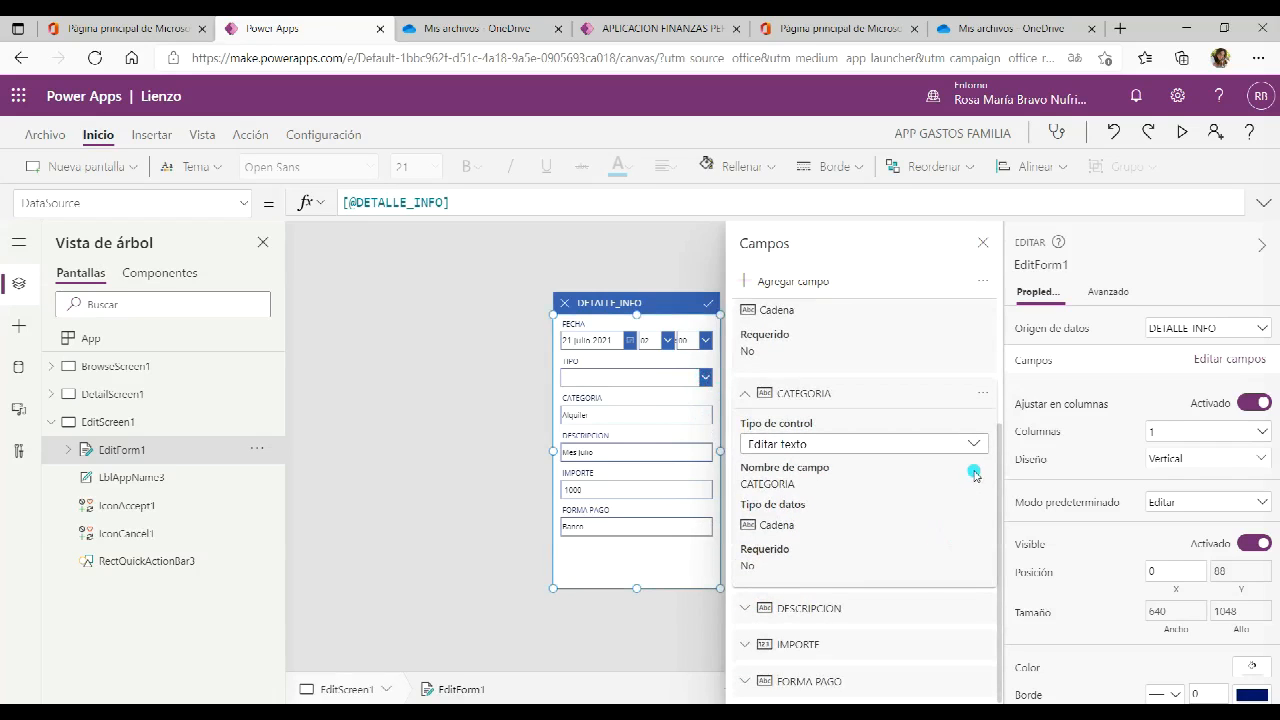
{"action": "left_click", "coordinate": [975, 446]}
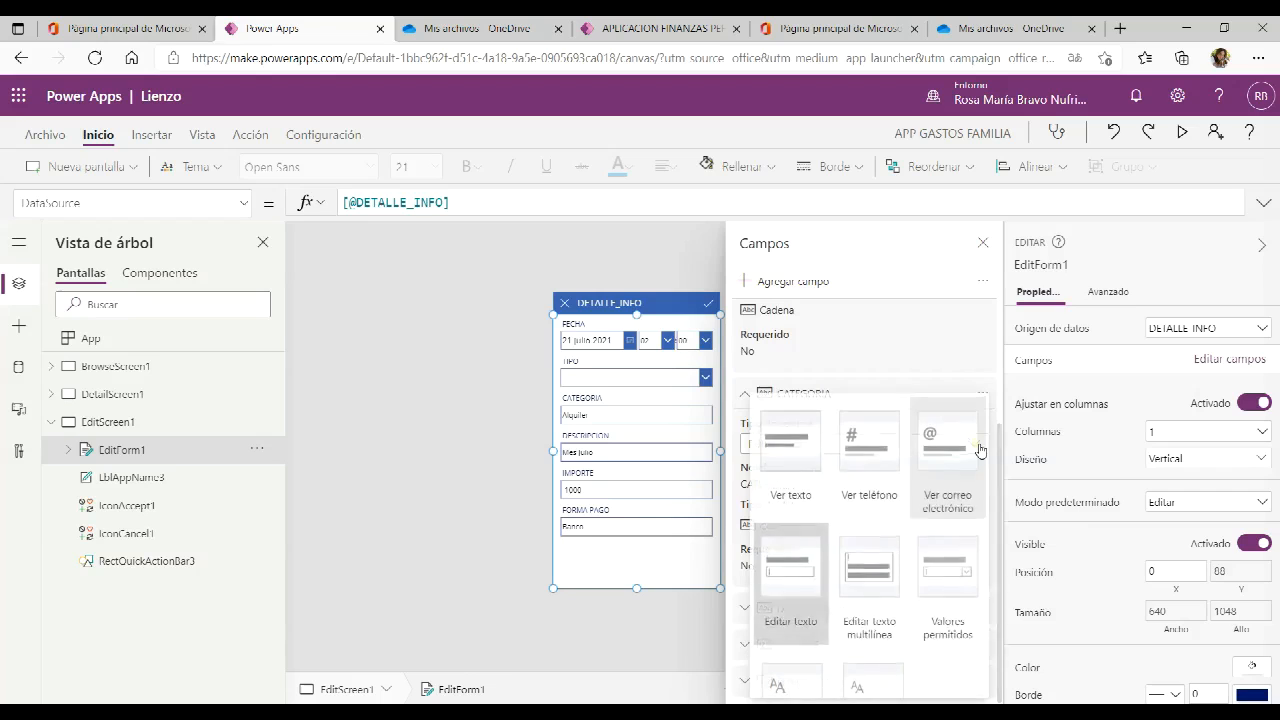
{"action": "left_click", "coordinate": [958, 594]}
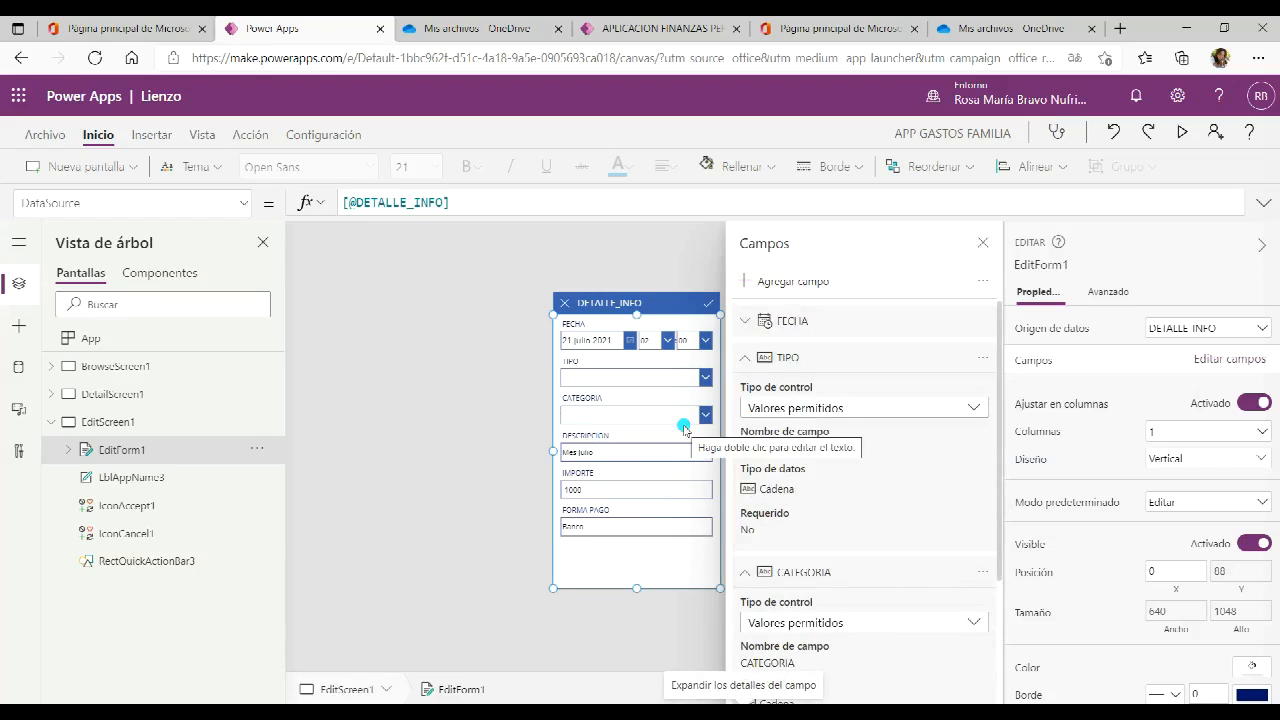
Change the control type of EditForm1's FORMA PAGO field to Valores permitidos and close the field list
{"action": "scroll", "coordinate": [916, 508], "scroll_direction": "down", "scroll_amount": 2}
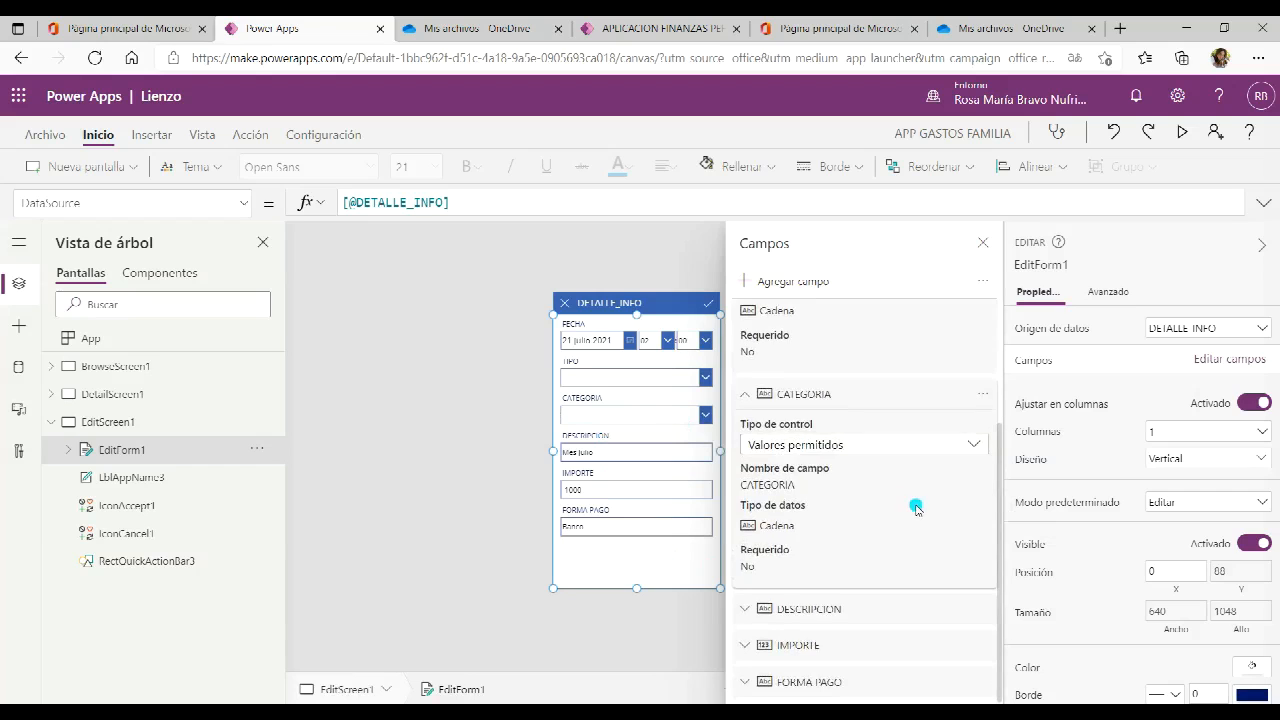
{"action": "left_click", "coordinate": [810, 682]}
{"action": "scroll", "coordinate": [900, 512], "scroll_direction": "down", "scroll_amount": 2}
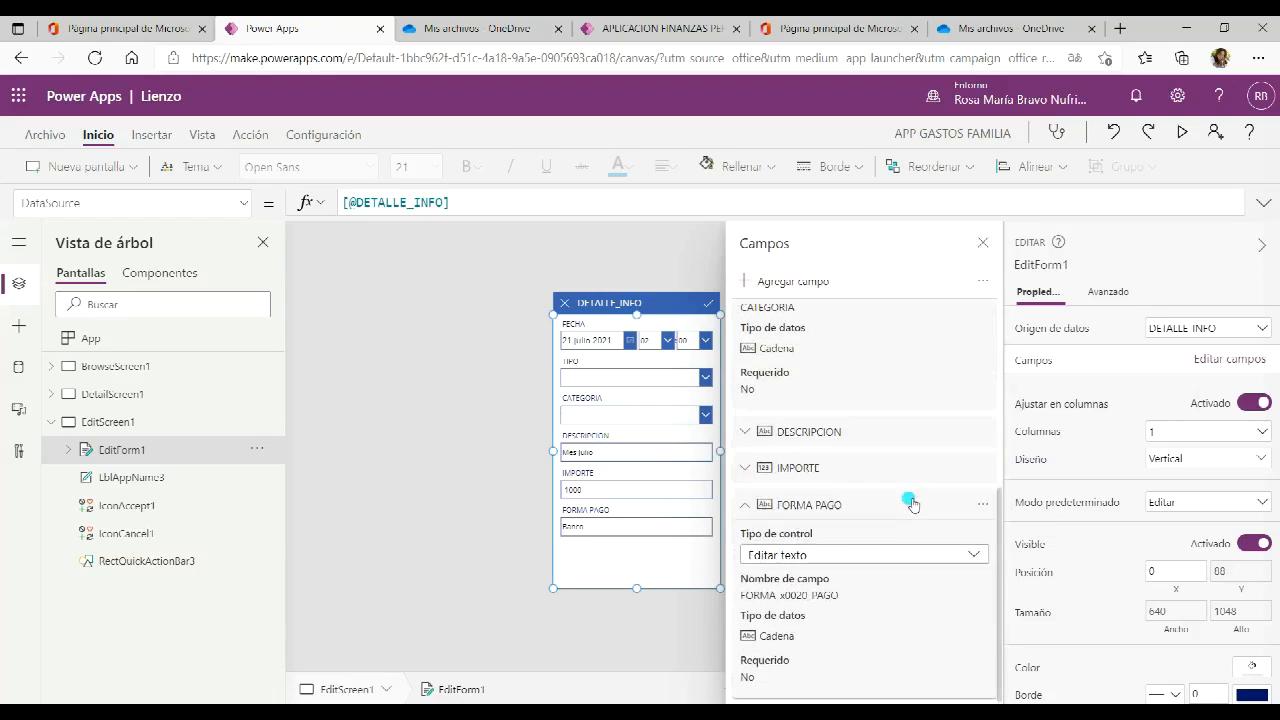
{"action": "left_click", "coordinate": [972, 553]}
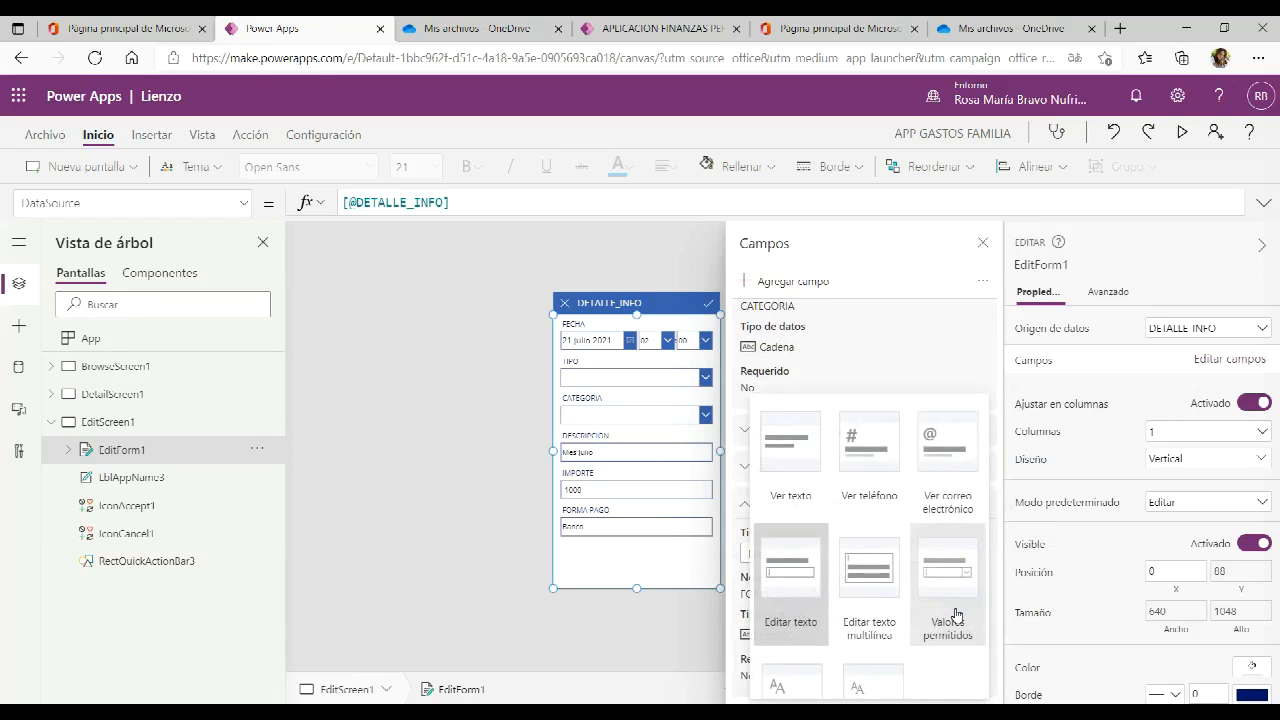
{"action": "left_click", "coordinate": [955, 615]}
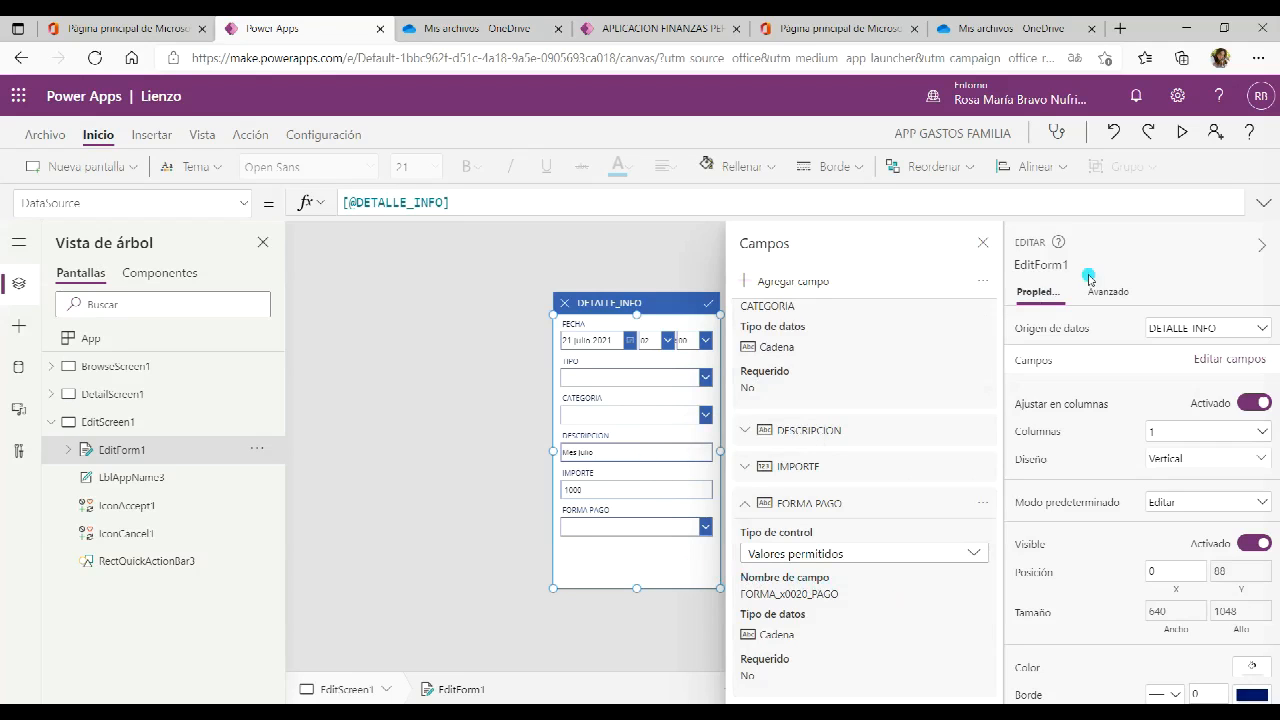
{"action": "left_click", "coordinate": [983, 243]}
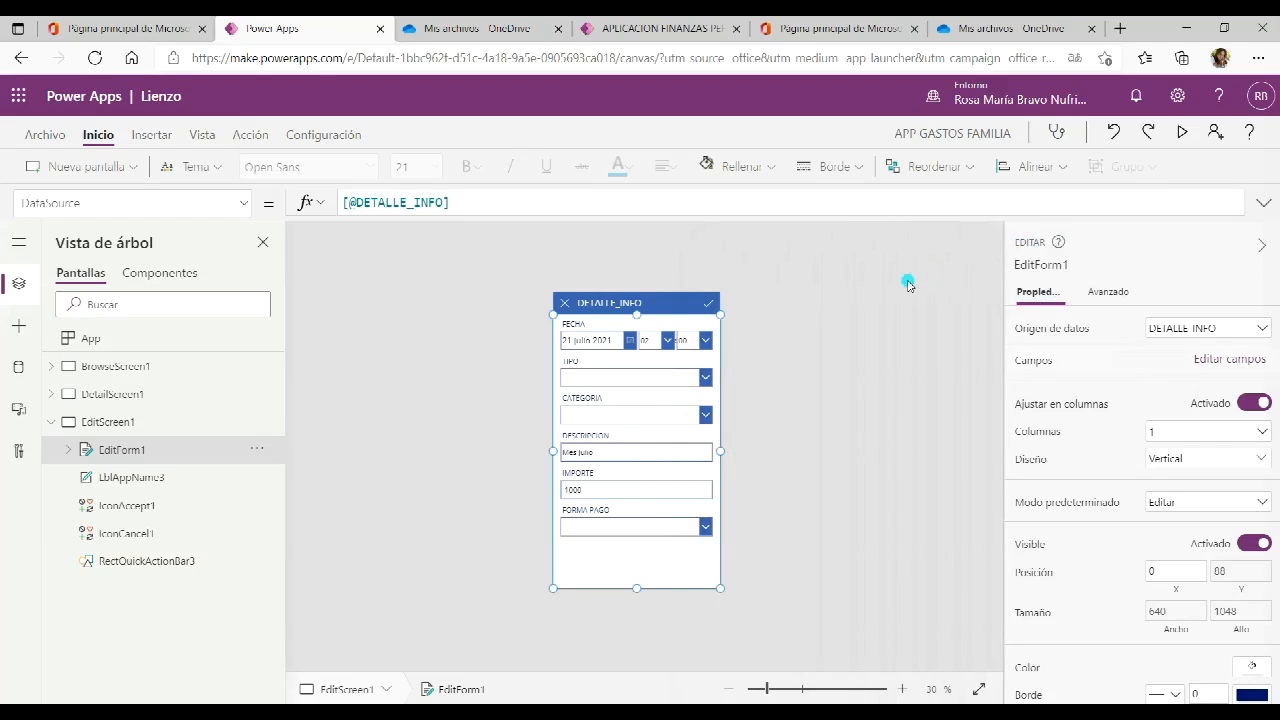
Preview the edit screen with its dropdown fields, then close the preview and its tip
{"action": "left_click", "coordinate": [1183, 134]}
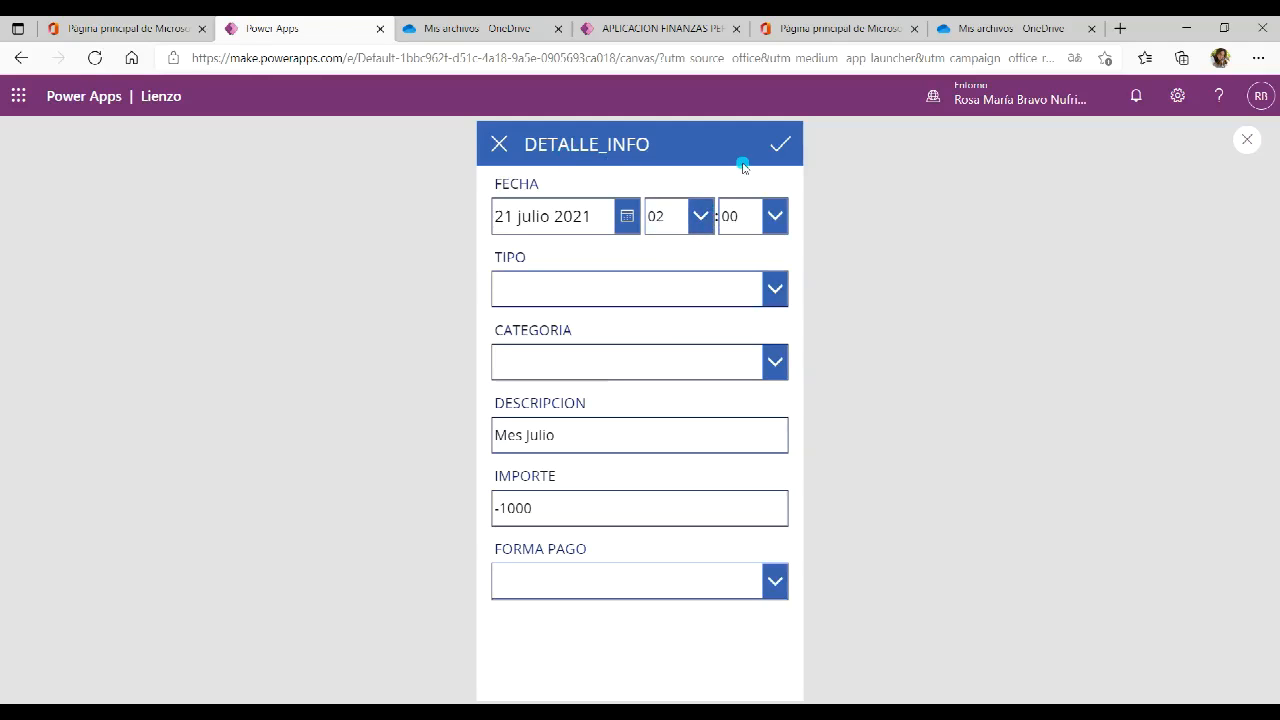
{"action": "left_click", "coordinate": [1247, 141]}
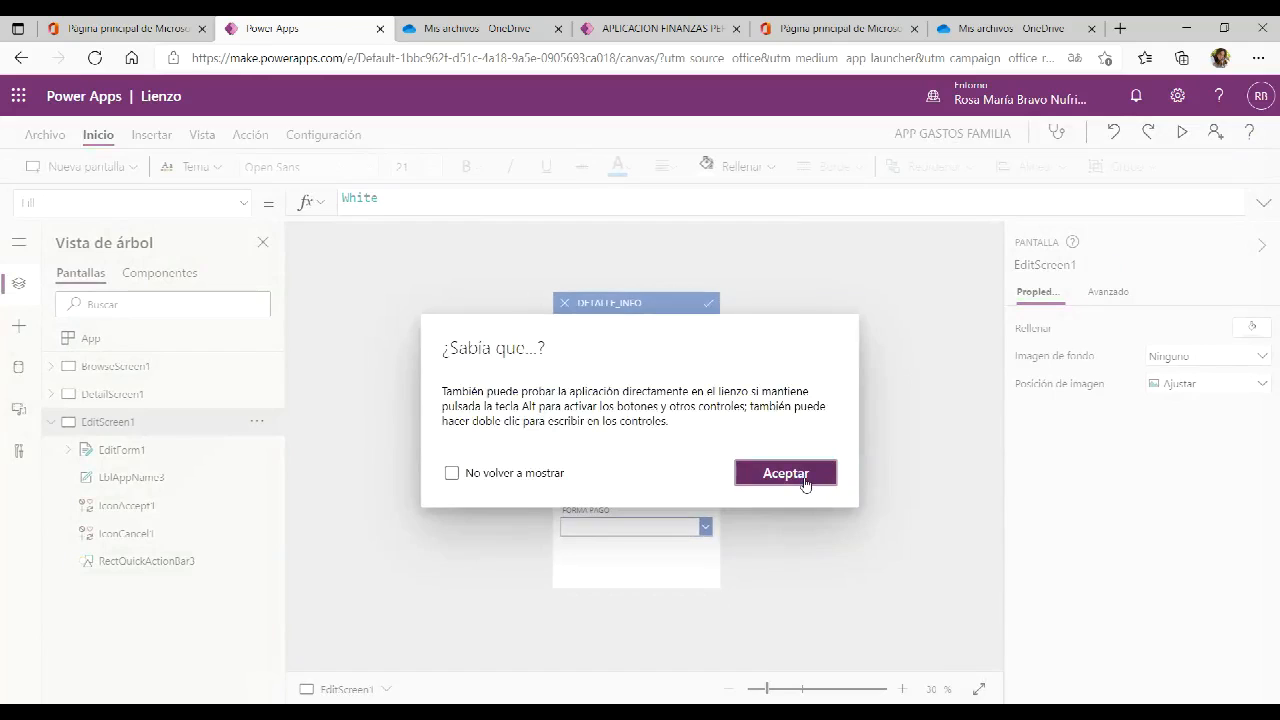
{"action": "left_click", "coordinate": [804, 478]}
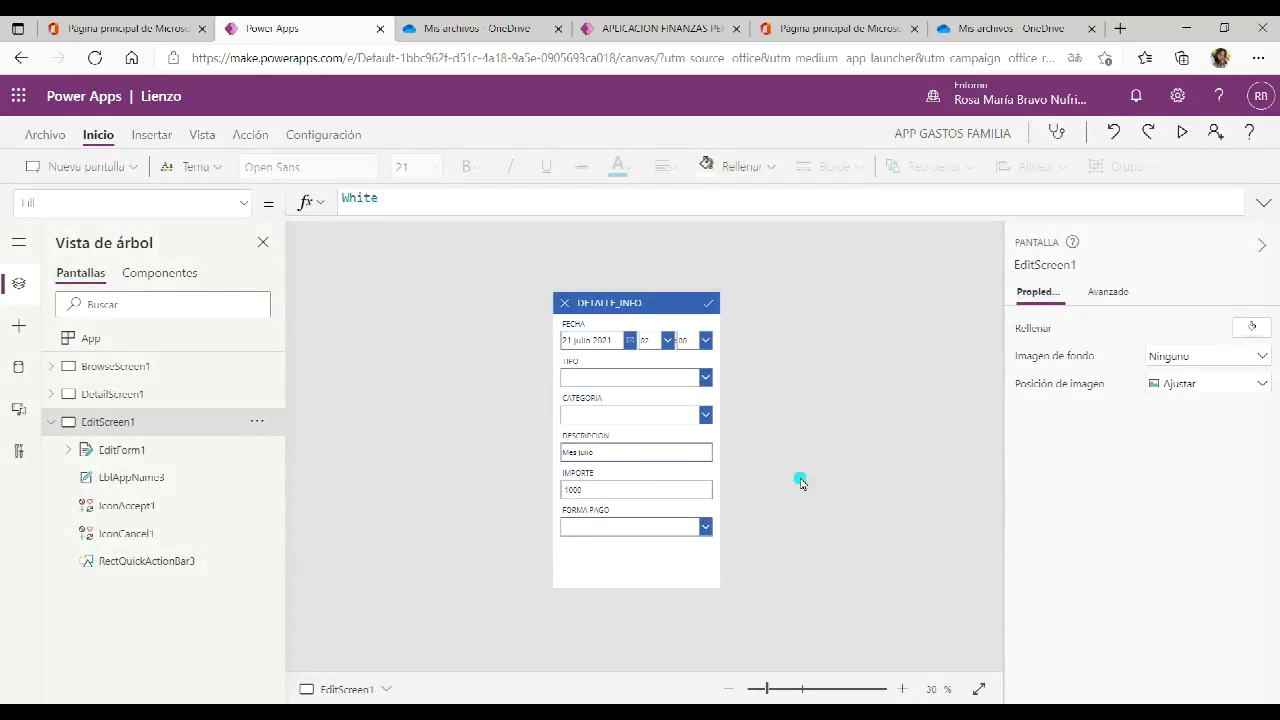
Unlock the advanced properties of the TIPO card in EditForm1
{"action": "left_click", "coordinate": [629, 362]}
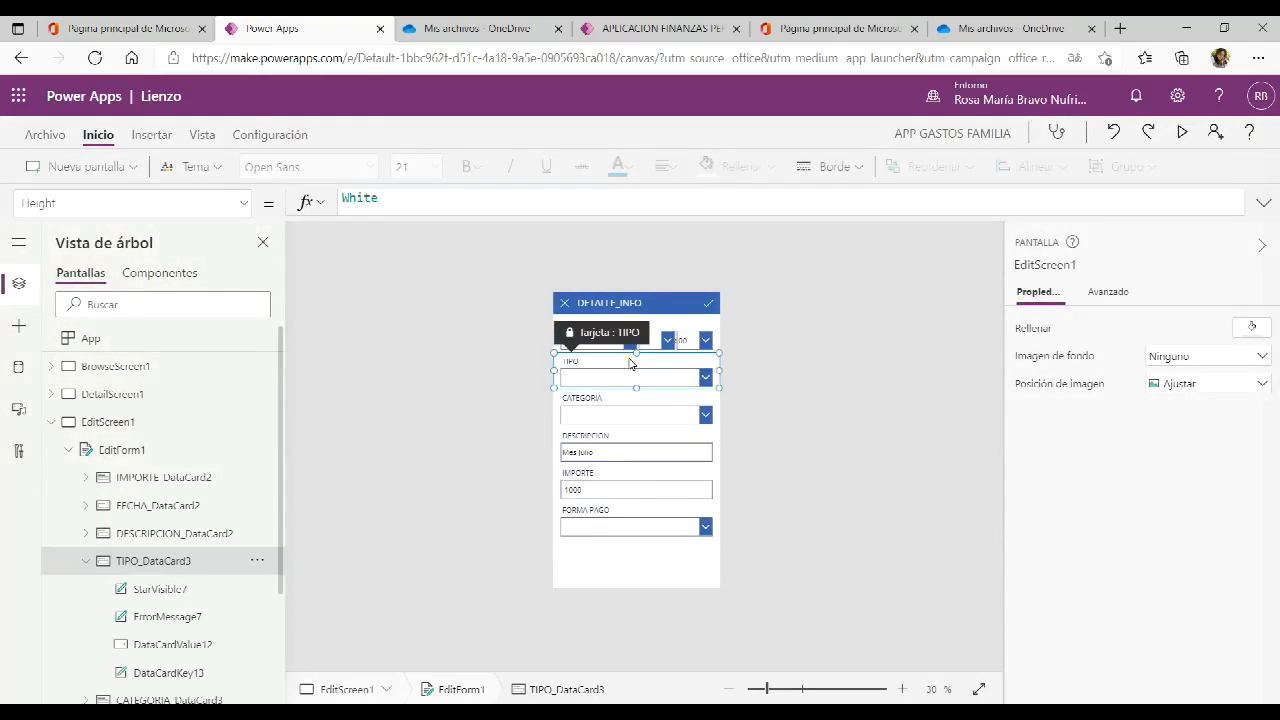
{"action": "left_click", "coordinate": [1108, 292]}
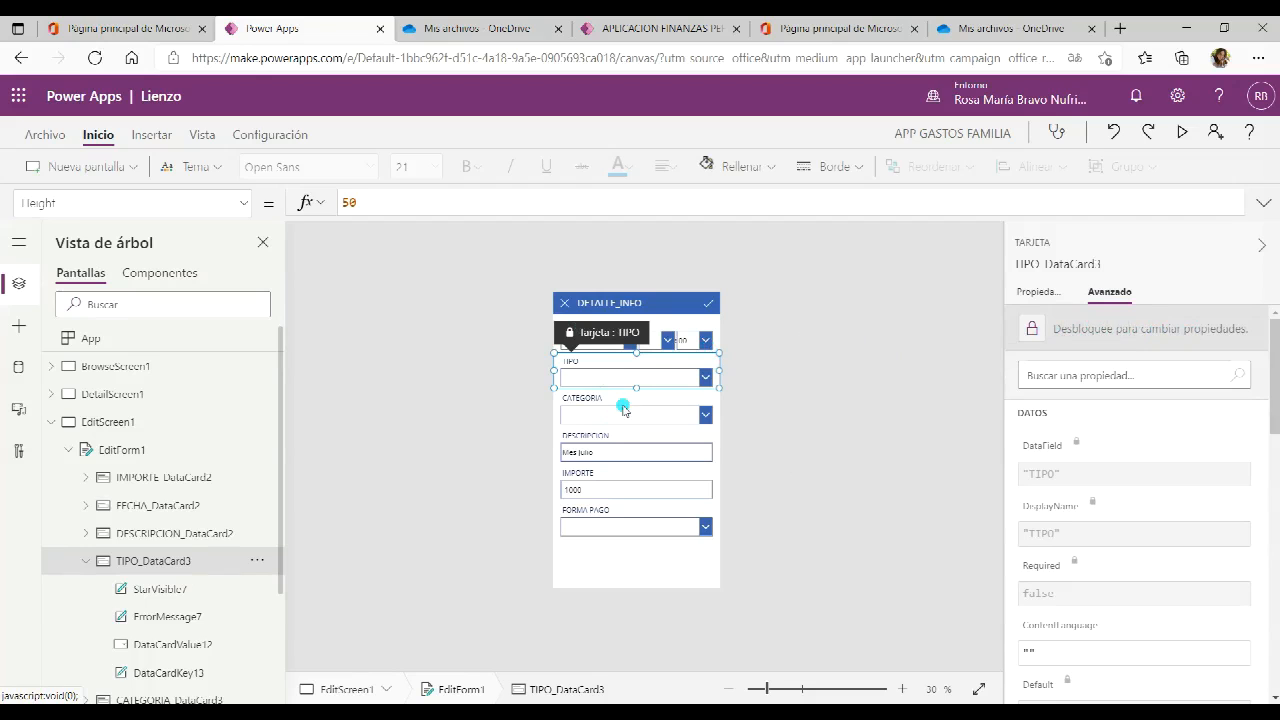
{"action": "left_click", "coordinate": [1053, 333]}
Replace the TIPO card's AllowedValues formula with ["Gasto";"Ingreso"]
{"action": "scroll", "coordinate": [1243, 385], "scroll_direction": "down", "scroll_amount": 3}
{"action": "scroll", "coordinate": [1038, 483], "scroll_direction": "down", "scroll_amount": 2}
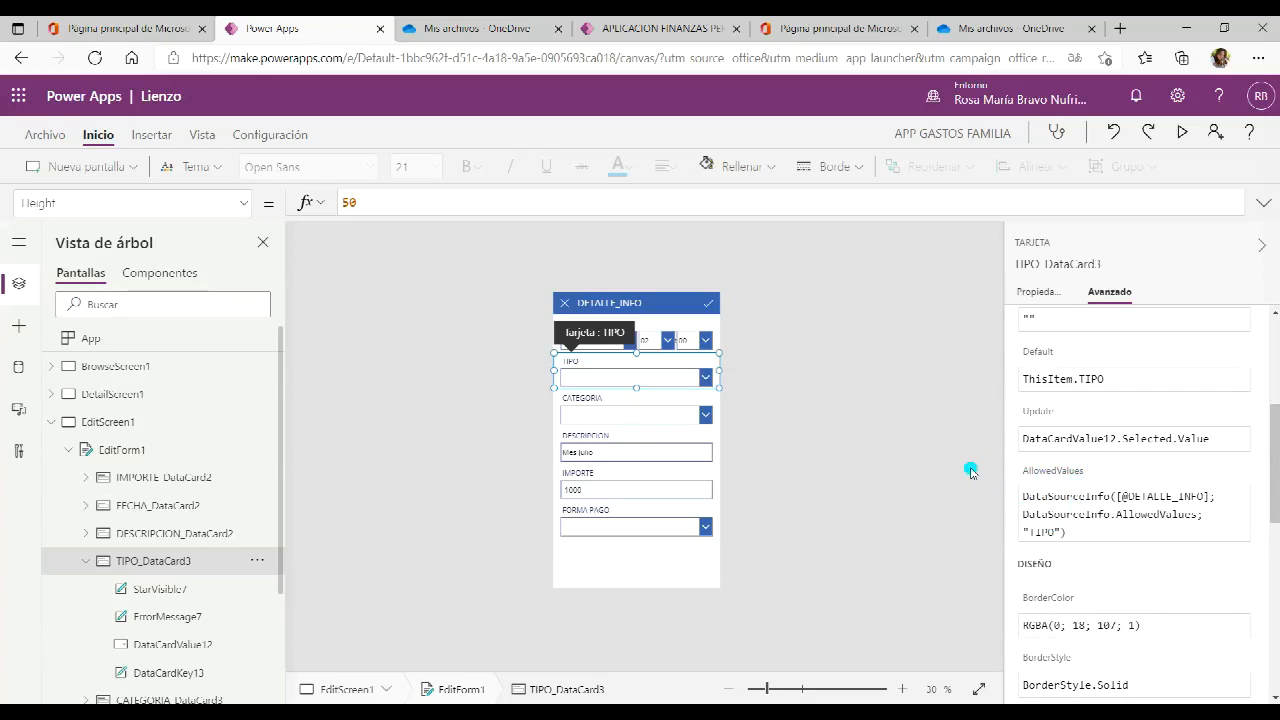
{"action": "left_click", "coordinate": [1073, 531]}
{"action": "left_click_drag", "start_coordinate": [1080, 535], "coordinate": [1023, 499]}
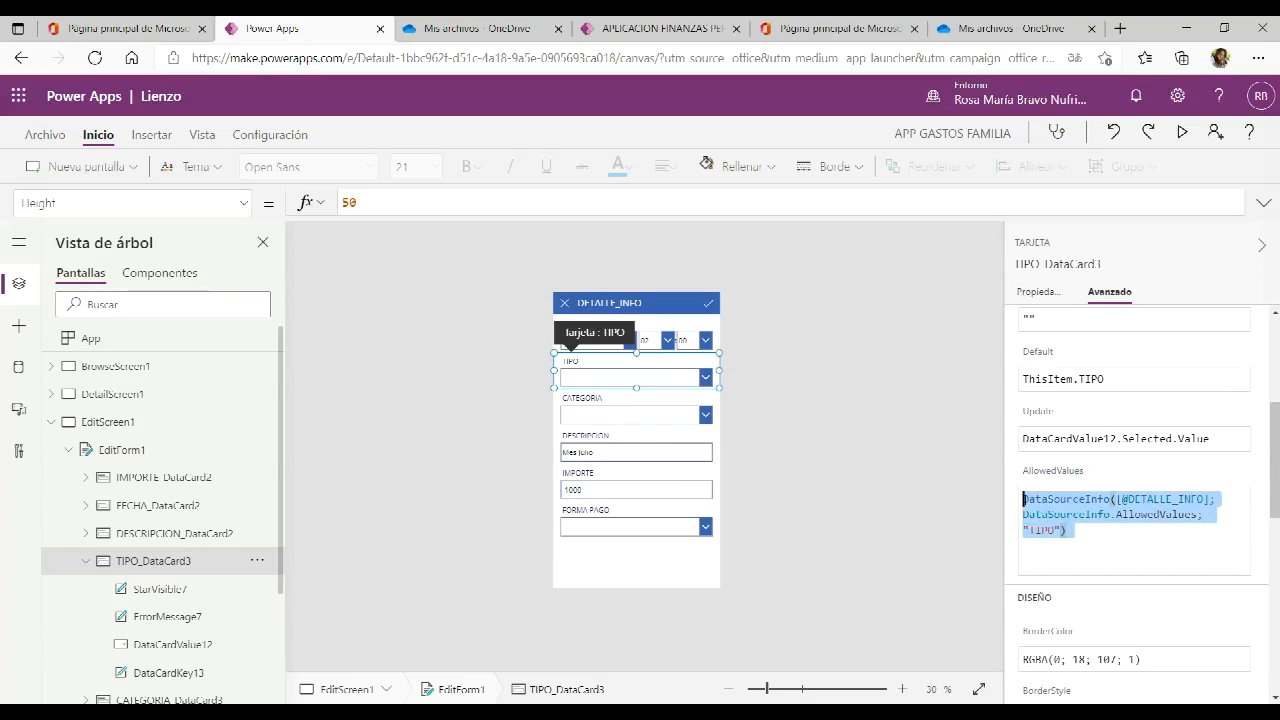
{"action": "key", "text": "BackSpace"}
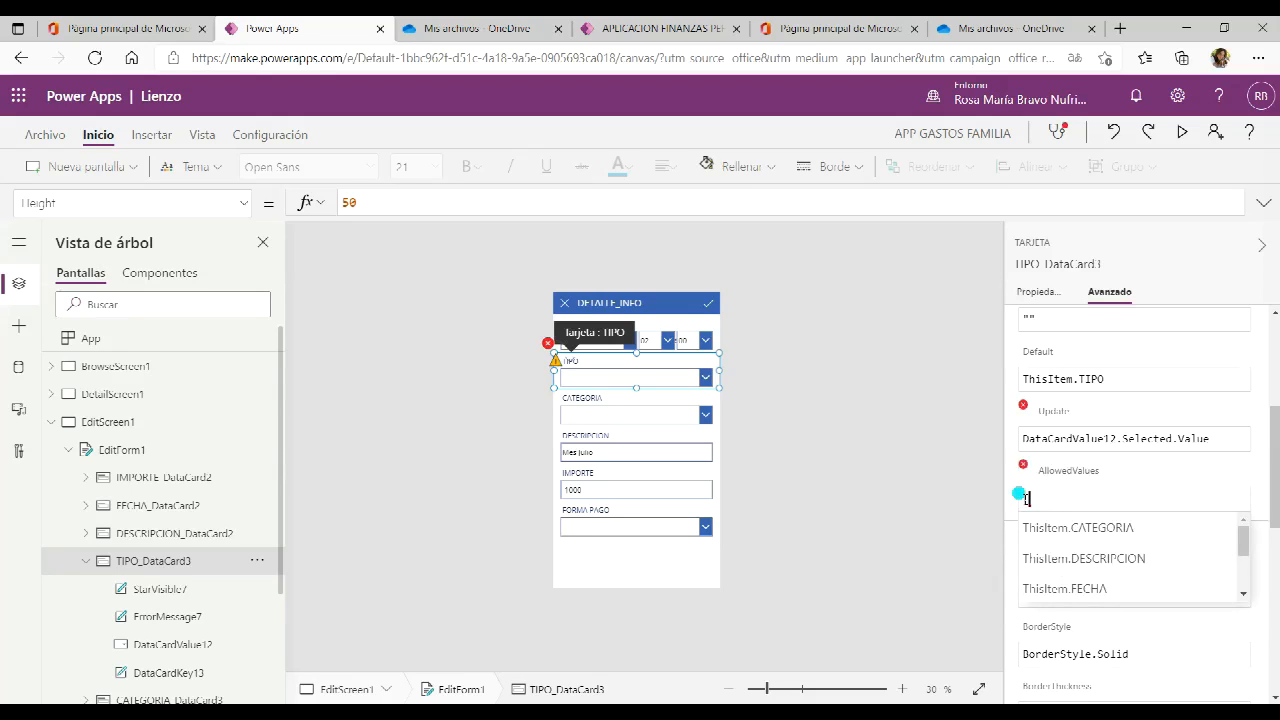
{"action": "type", "text": "[\"Gasto"}
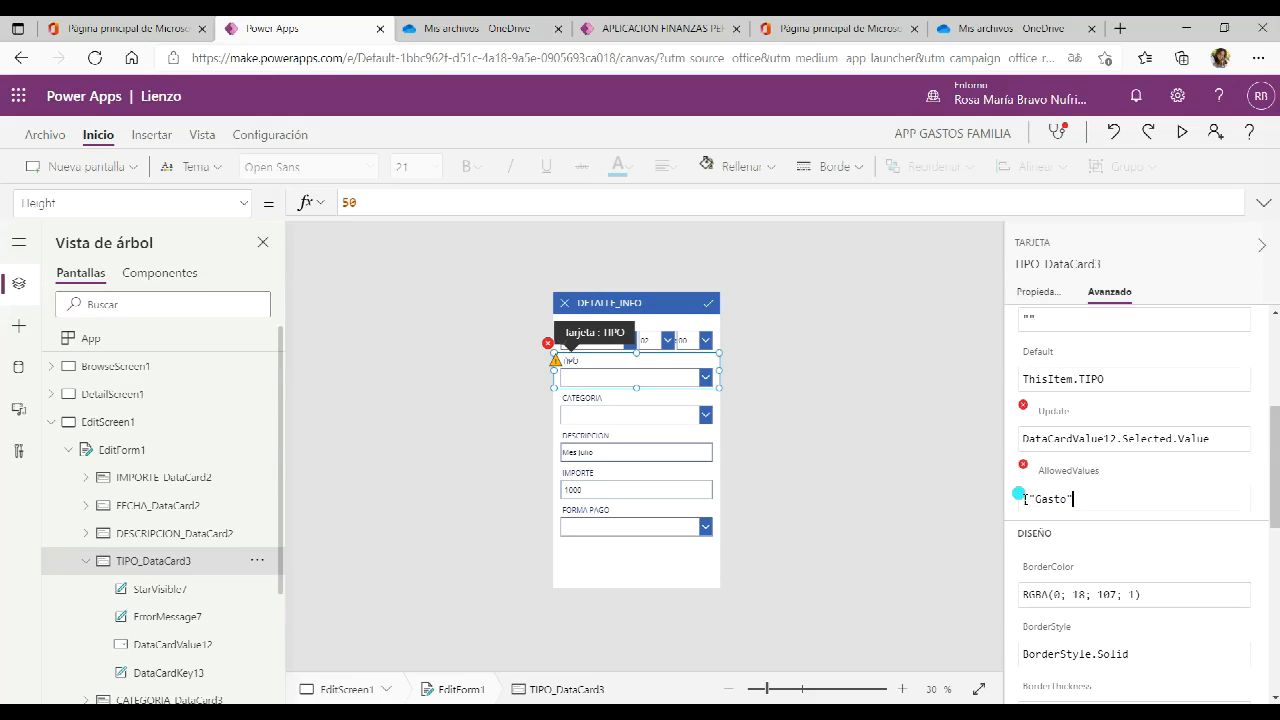
{"action": "type", "text": "\";"}
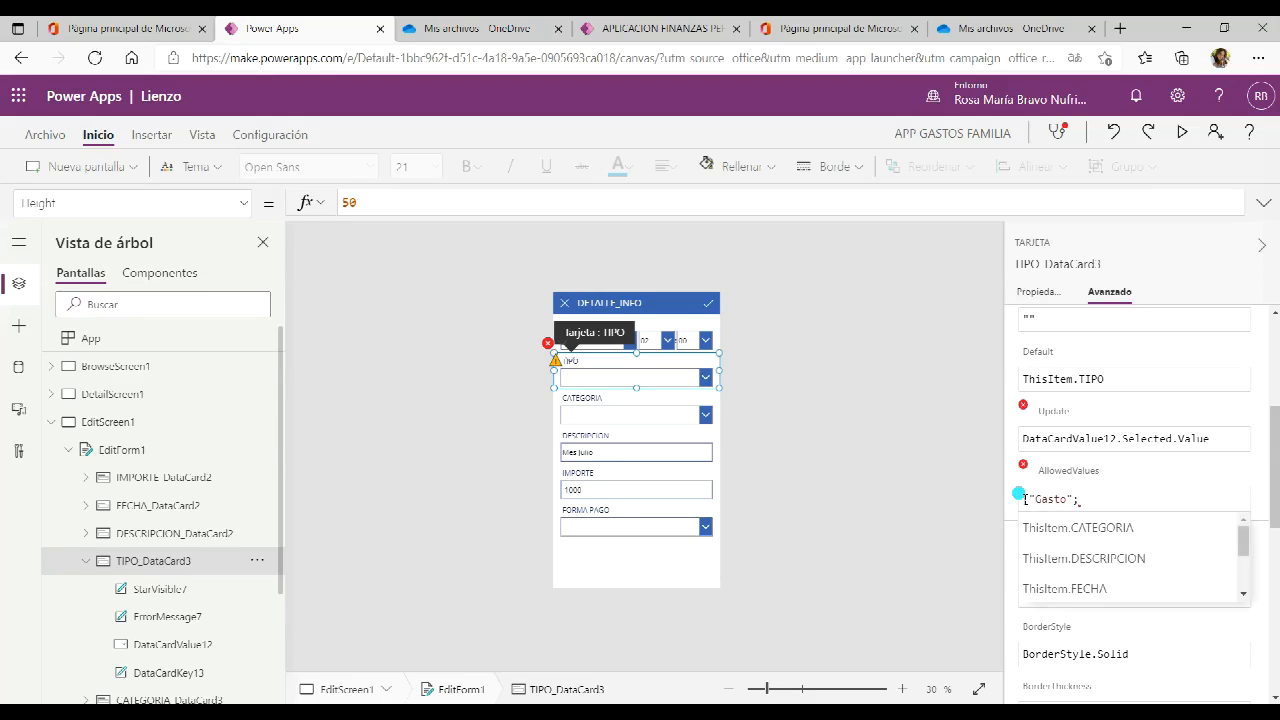
{"action": "type", "text": "\"Ingreso"}
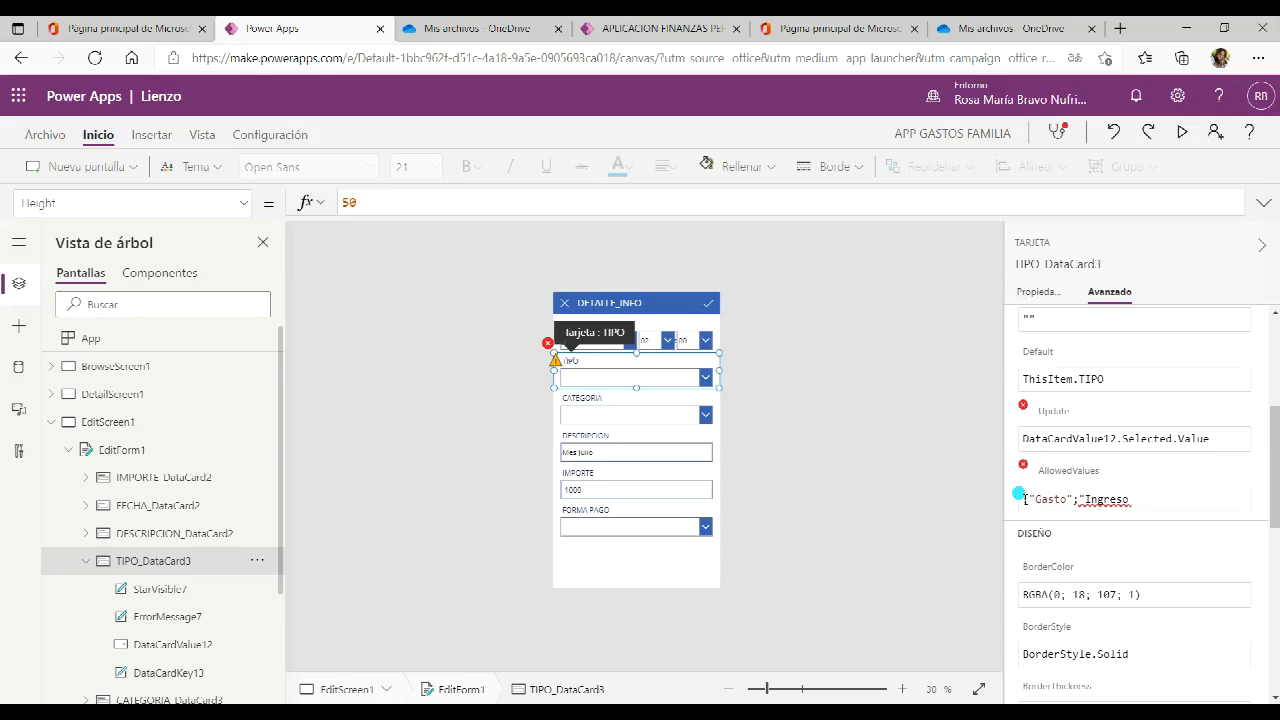
{"action": "type", "text": "\"]"}
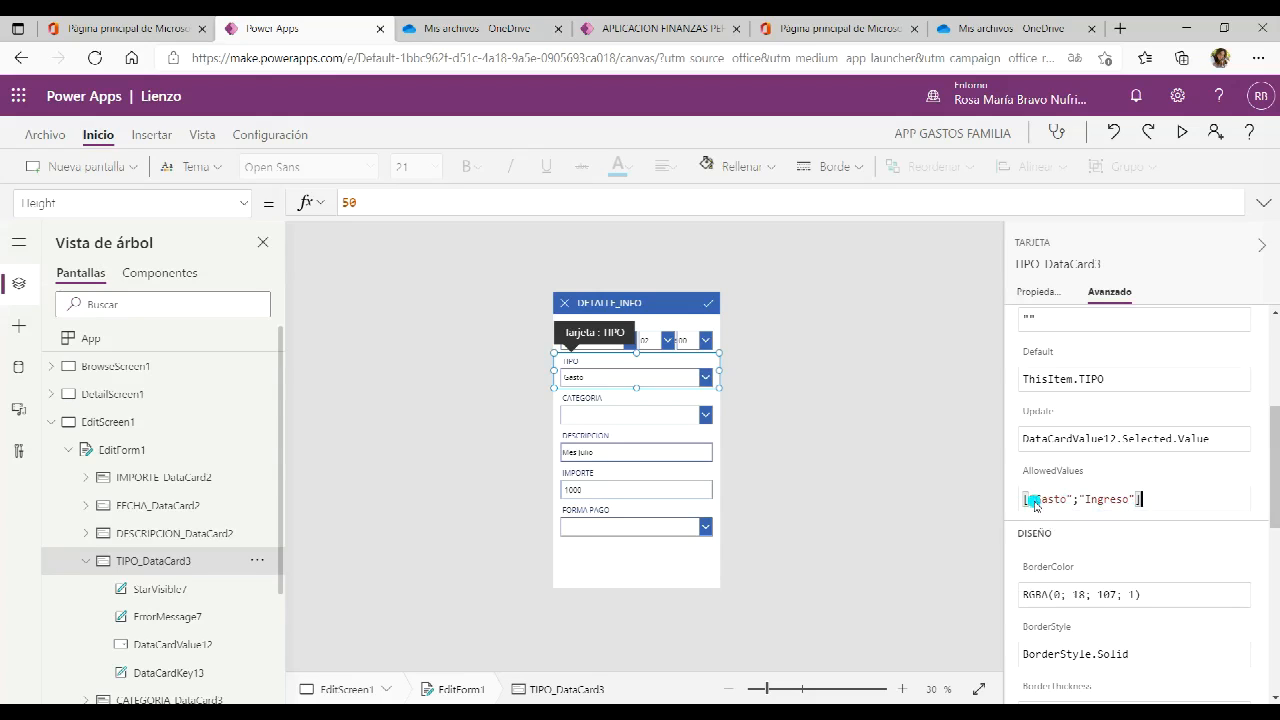
{"action": "left_click", "coordinate": [1150, 497]}
Preview the edit screen, check the options in the TIPO dropdown, and close the preview and its tip
{"action": "left_click", "coordinate": [1183, 136]}
{"action": "left_click", "coordinate": [772, 289]}
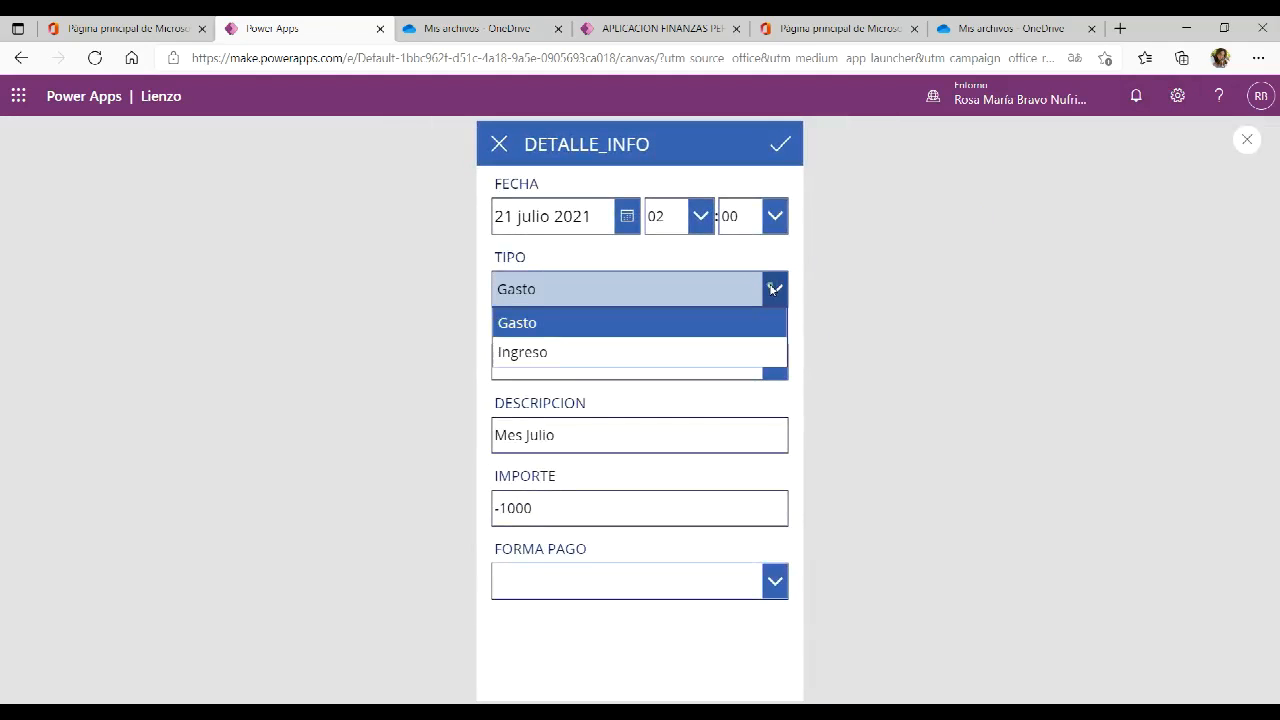
{"action": "left_click", "coordinate": [770, 290]}
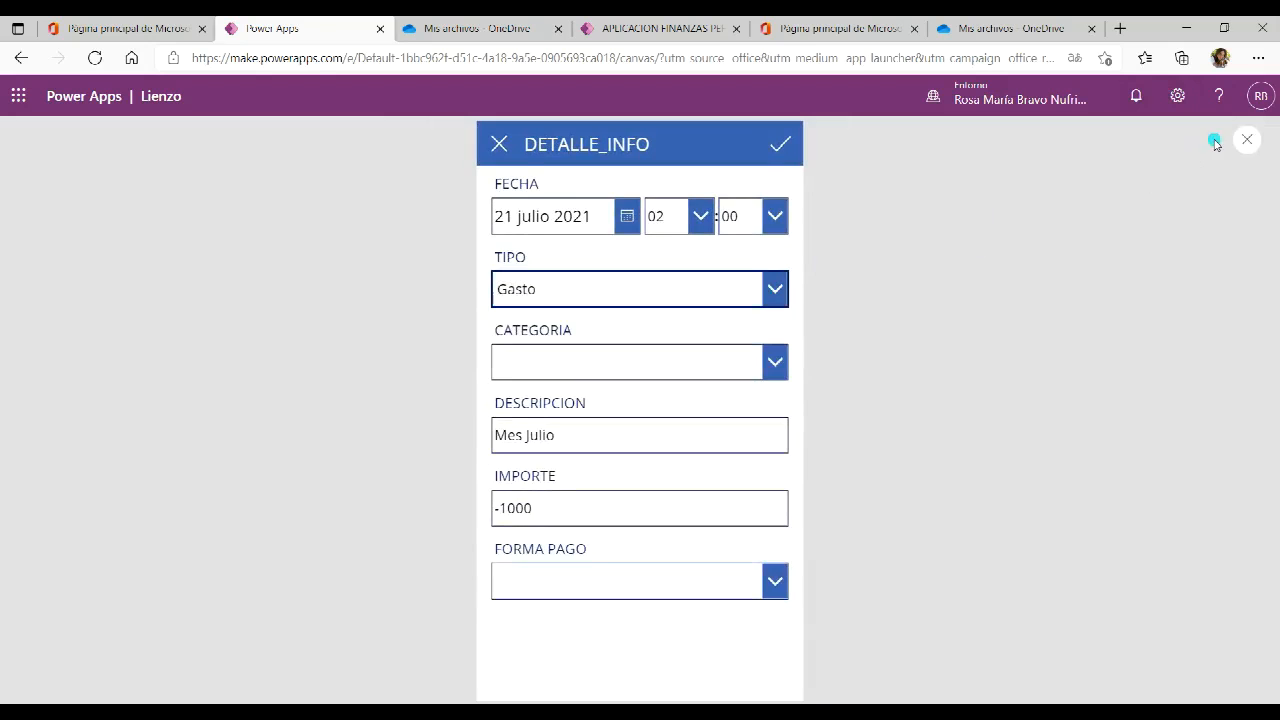
{"action": "left_click", "coordinate": [1247, 139]}
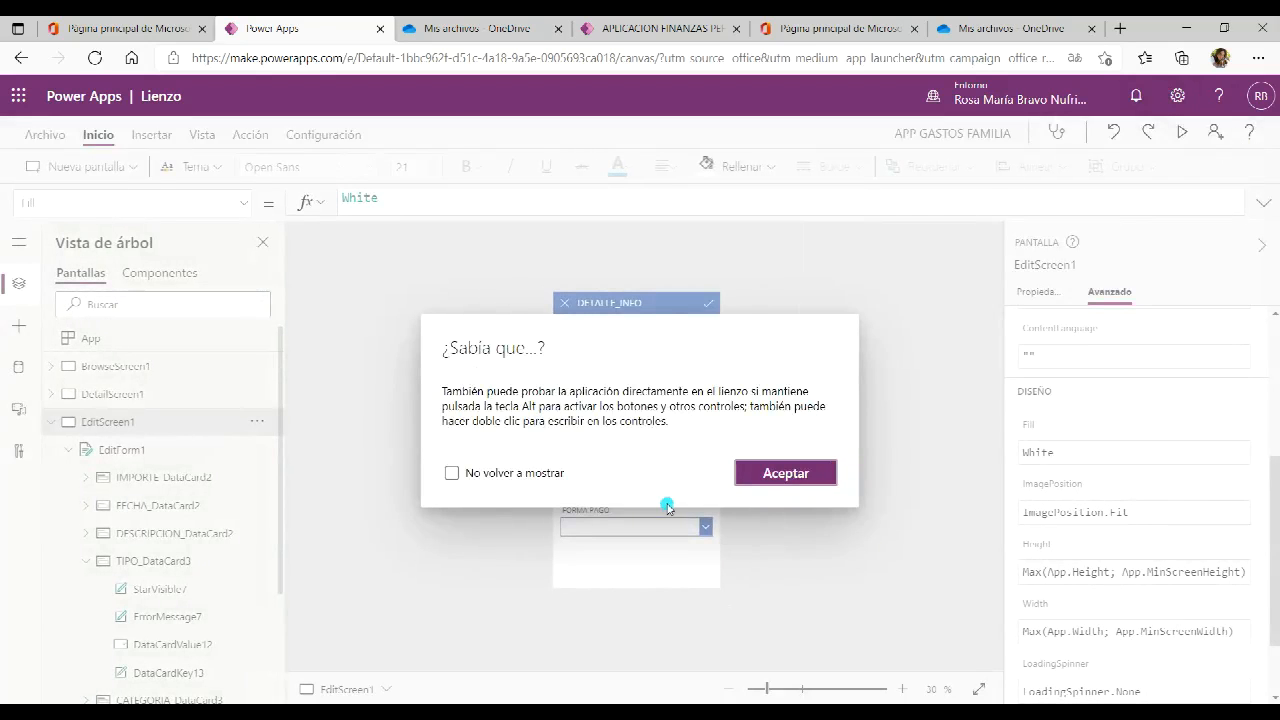
{"action": "left_click", "coordinate": [780, 472]}
Unlock the advanced properties of the CATEGORIA card in EditForm1
{"action": "left_click", "coordinate": [612, 420]}
{"action": "left_click", "coordinate": [612, 417]}
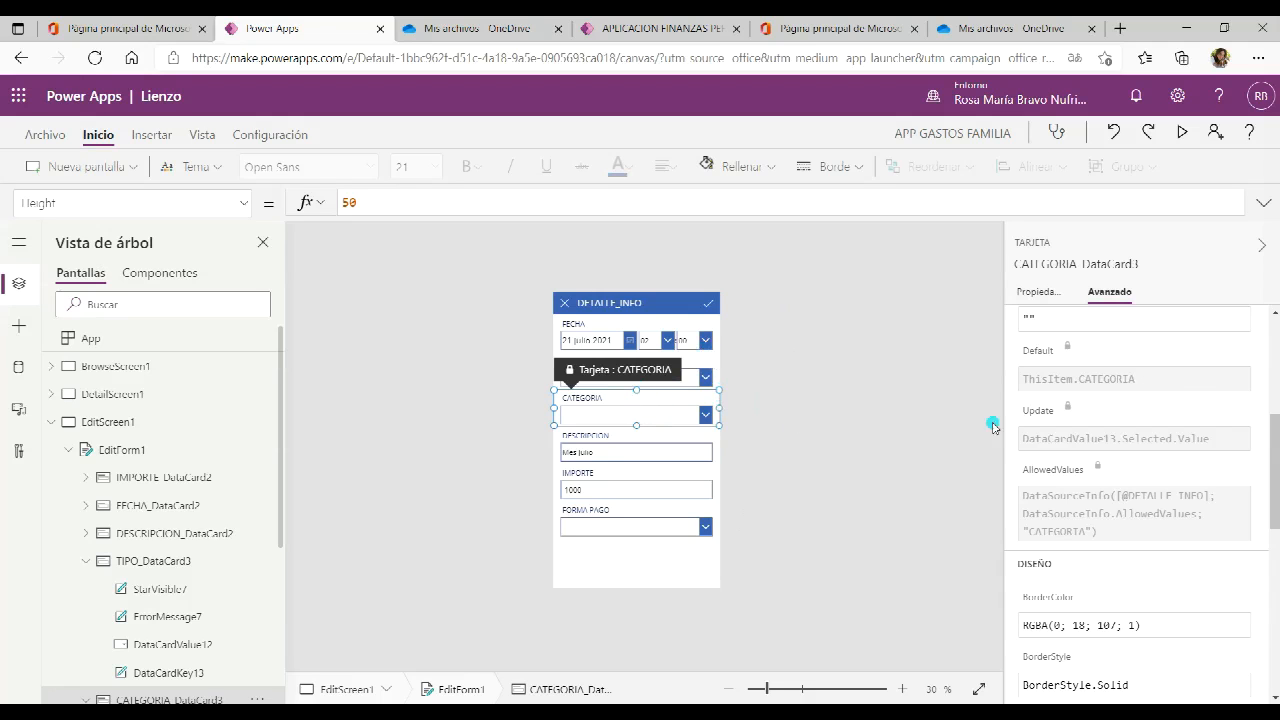
{"action": "scroll", "coordinate": [1256, 422], "scroll_direction": "up", "scroll_amount": 5}
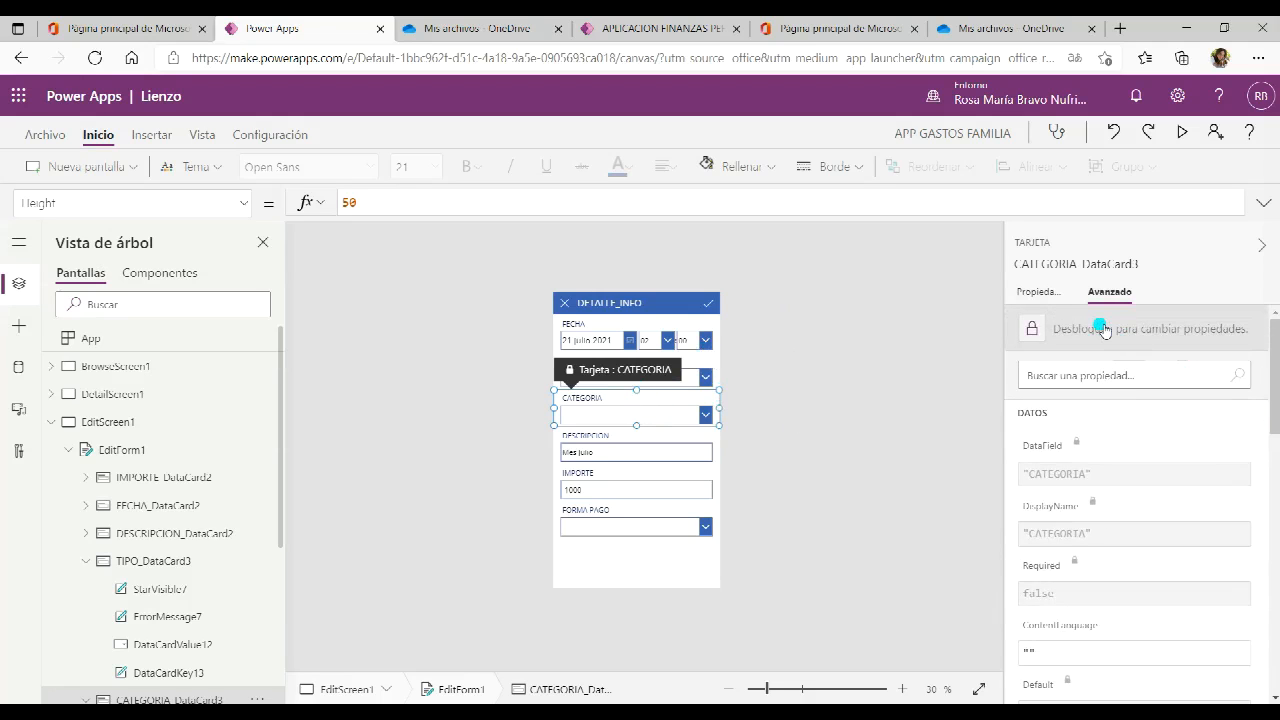
{"action": "left_click", "coordinate": [1104, 330]}
Replace the CATEGORIA card's AllowedValues with ["Alquiler";"Coche";"Colegio";"Comida";"Formación";"Gasolina";"Hipoteca";"Luz";"Nomina";"Ocio";"Ropa";"Teléfono";"Vacaciones";"Otros"]
{"action": "scroll", "coordinate": [1097, 349], "scroll_direction": "down", "scroll_amount": 3}
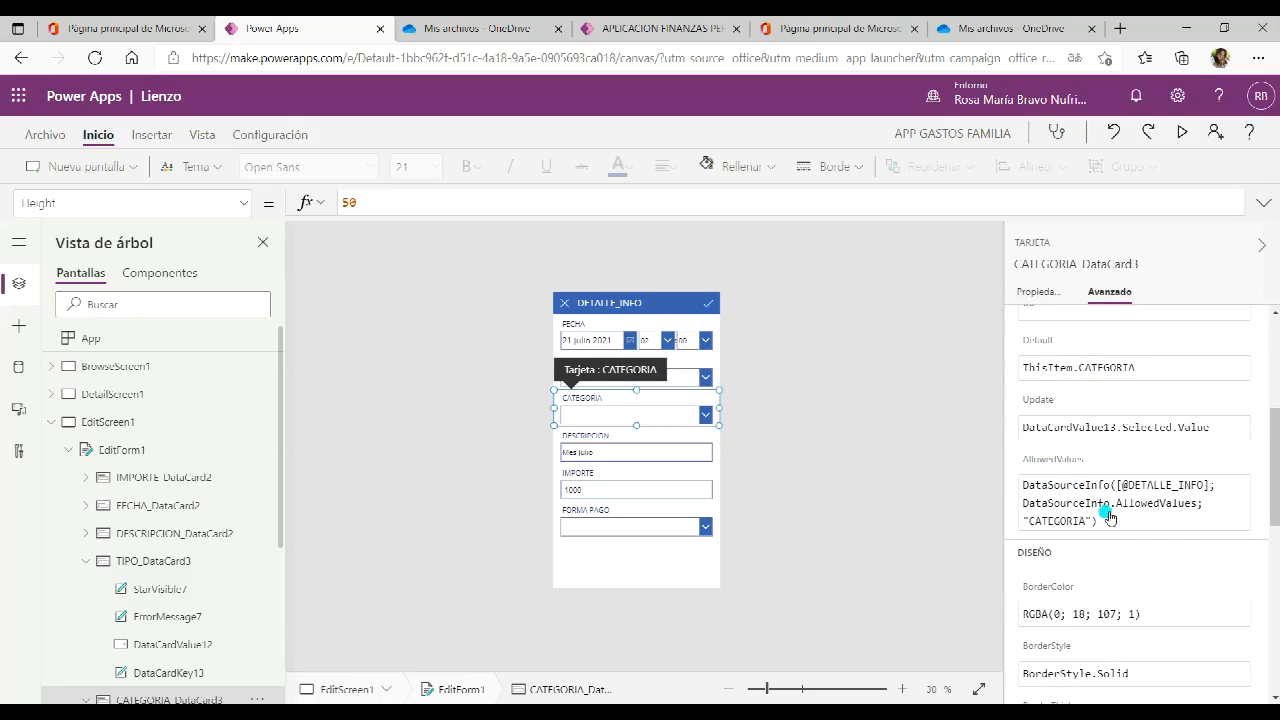
{"action": "left_click_drag", "start_coordinate": [1110, 522], "coordinate": [1035, 487]}
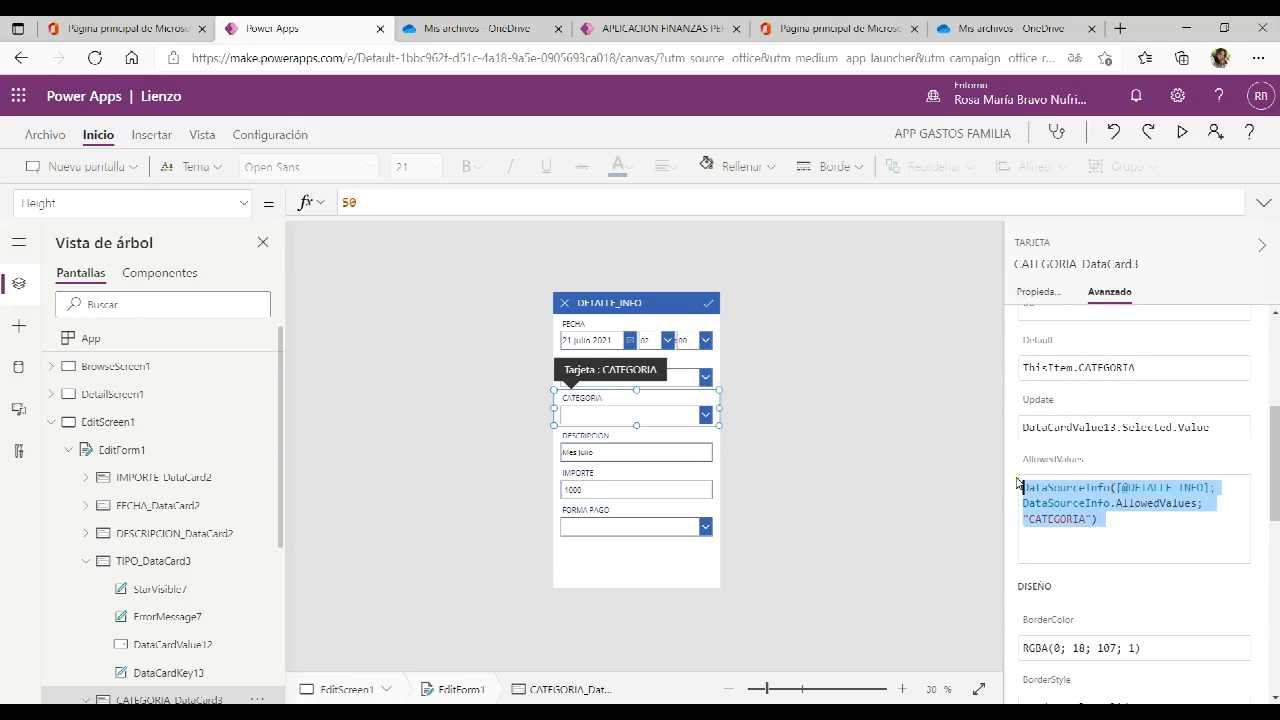
{"action": "key", "text": "BackSpace"}
{"action": "type", "text": "[\"Alquiler\";\"Coche\";\"Colegio\";\"Comida\";\"Formación\";\"Gasolina\";\"Hipoteca\";\"Luz\";\"Nomina\";\"Ocio\";\"Ropa\";\"Teléfono\";\"Vacaciones\";\"Otros\"]"}
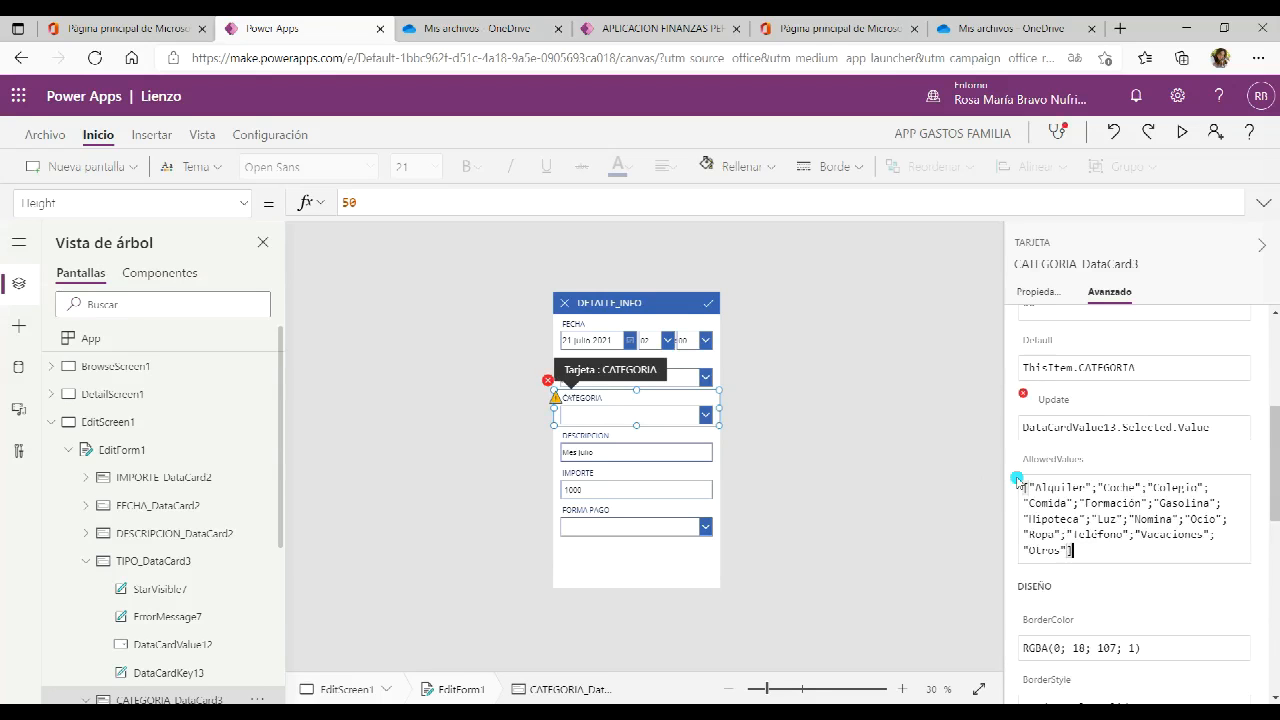
{"action": "scroll", "coordinate": [1122, 541], "scroll_direction": "up", "scroll_amount": 4}
{"action": "scroll", "coordinate": [1086, 558], "scroll_direction": "down", "scroll_amount": 4}
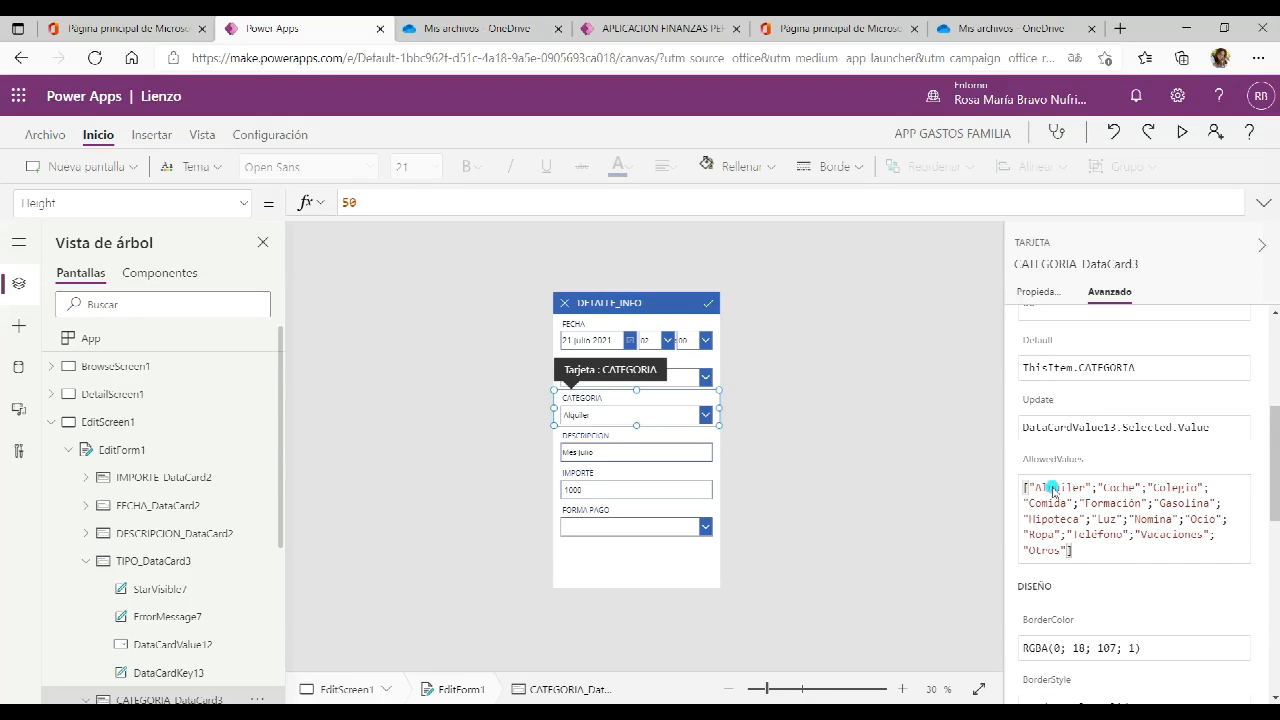
{"action": "left_click", "coordinate": [886, 484]}
Unlock the advanced properties of the FORMA PAGO card in EditForm1
{"action": "left_click", "coordinate": [620, 530]}
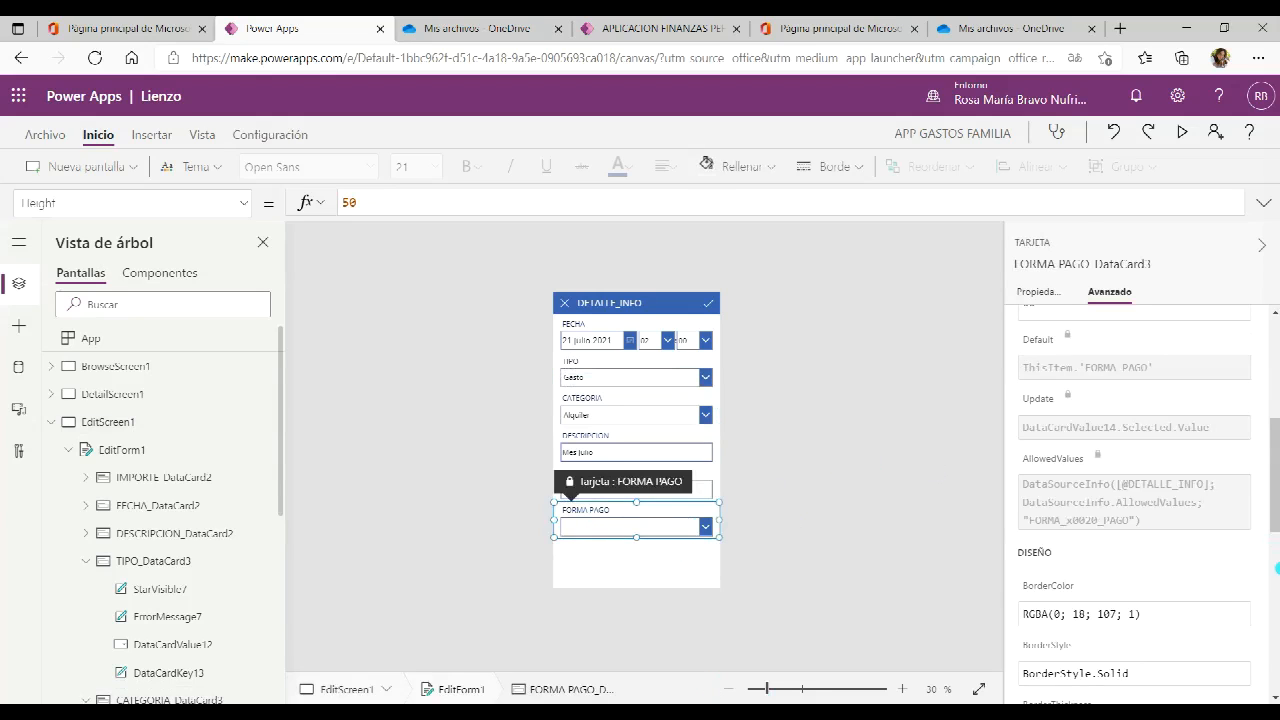
{"action": "scroll", "coordinate": [1230, 450], "scroll_direction": "up", "scroll_amount": 10}
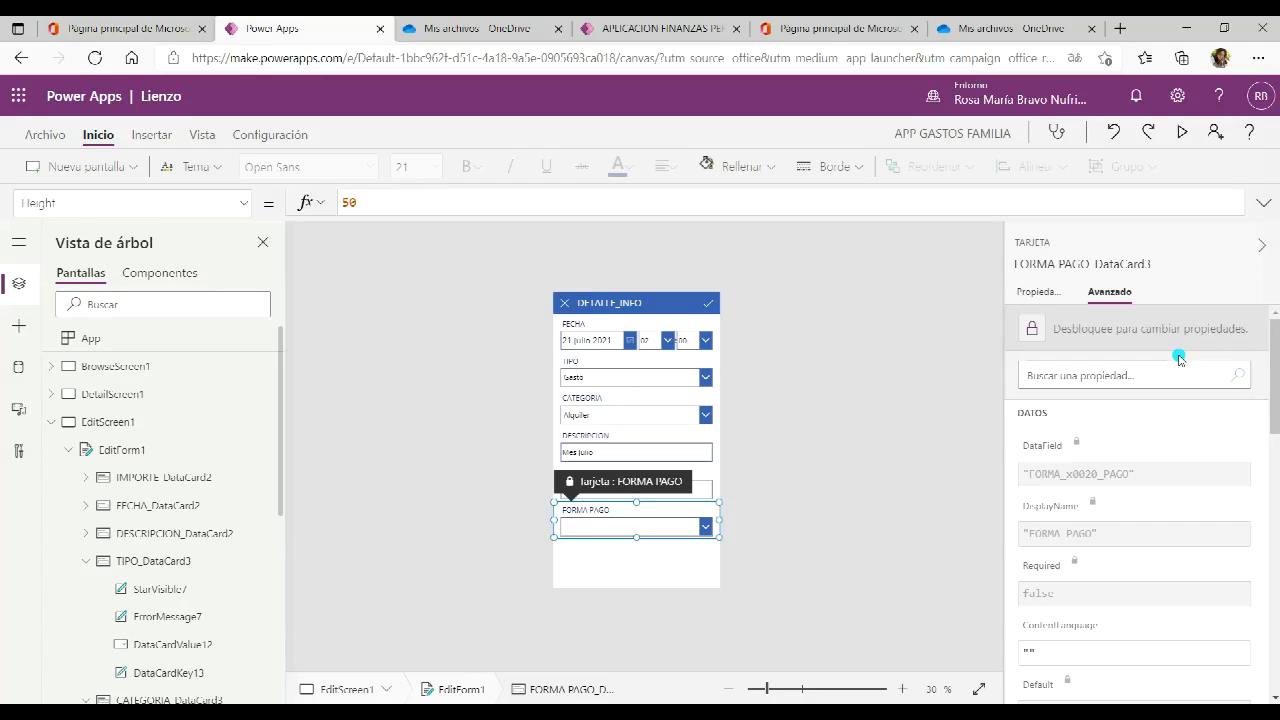
{"action": "left_click", "coordinate": [1113, 333]}
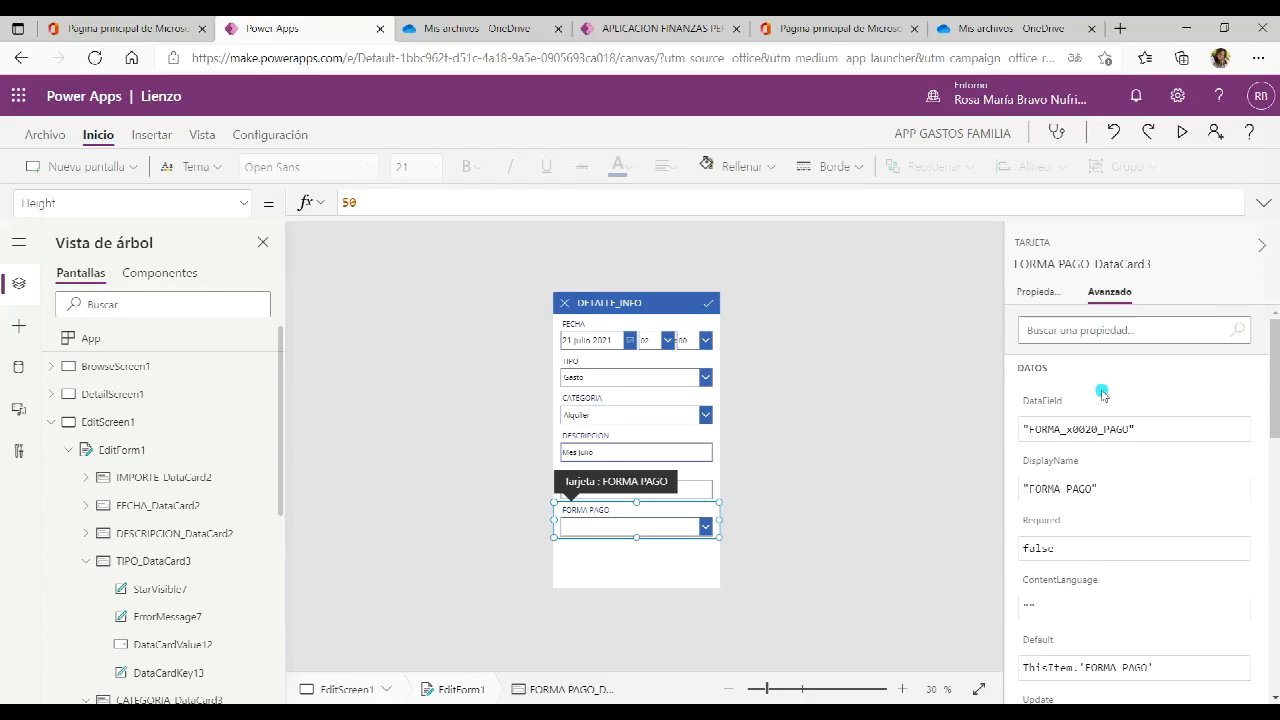
Replace the FORMA PAGO card's AllowedValues formula with ["Efectivo";"Tarjeta Cdto";"Banco"]
{"action": "scroll", "coordinate": [1102, 393], "scroll_direction": "down", "scroll_amount": 10}
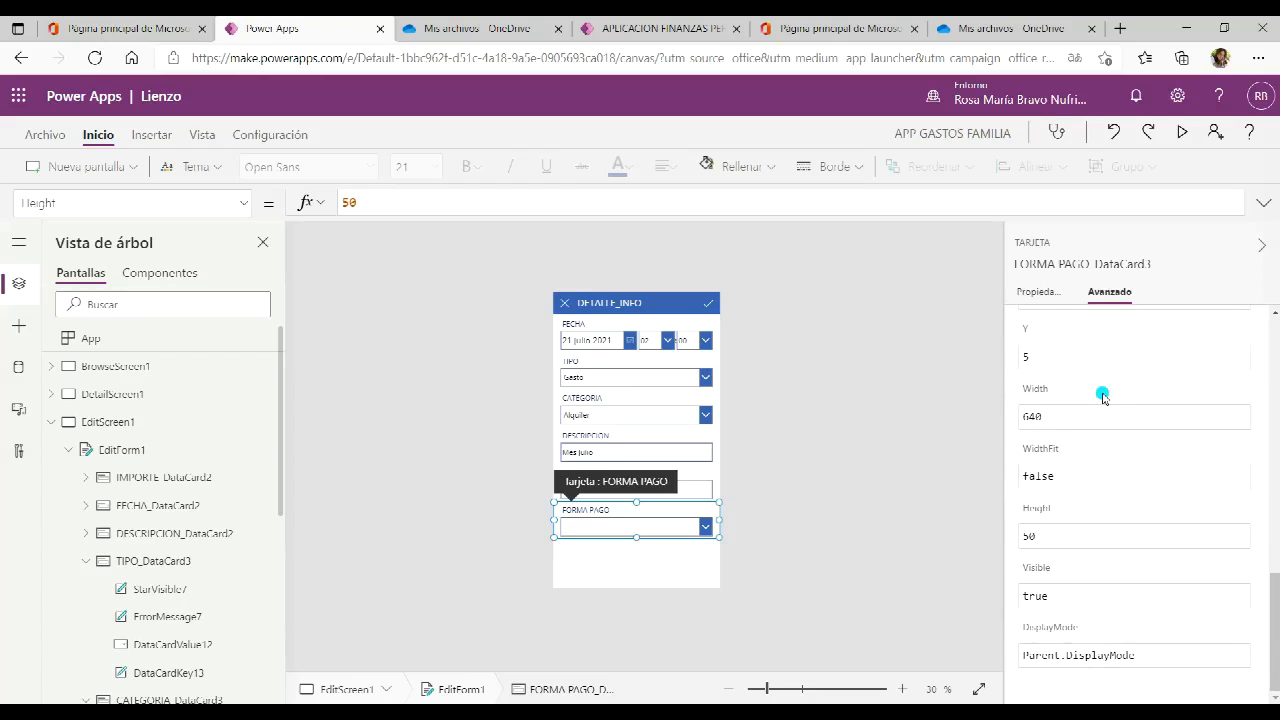
{"action": "scroll", "coordinate": [1103, 396], "scroll_direction": "up", "scroll_amount": 5}
{"action": "left_click_drag", "start_coordinate": [1155, 452], "coordinate": [1010, 417]}
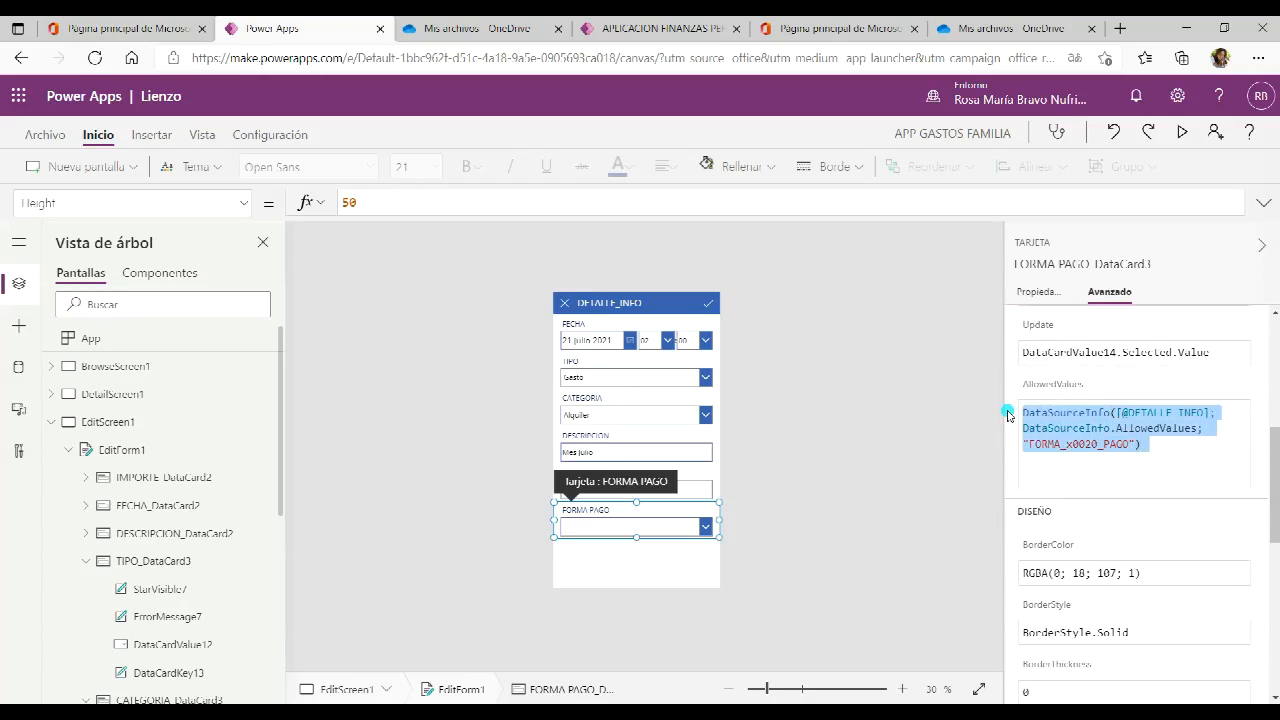
{"action": "key", "text": "Delete"}
{"action": "type", "text": "[\"Efectivo\";\"Tarjeta Cdto\";\"Banco\"]"}
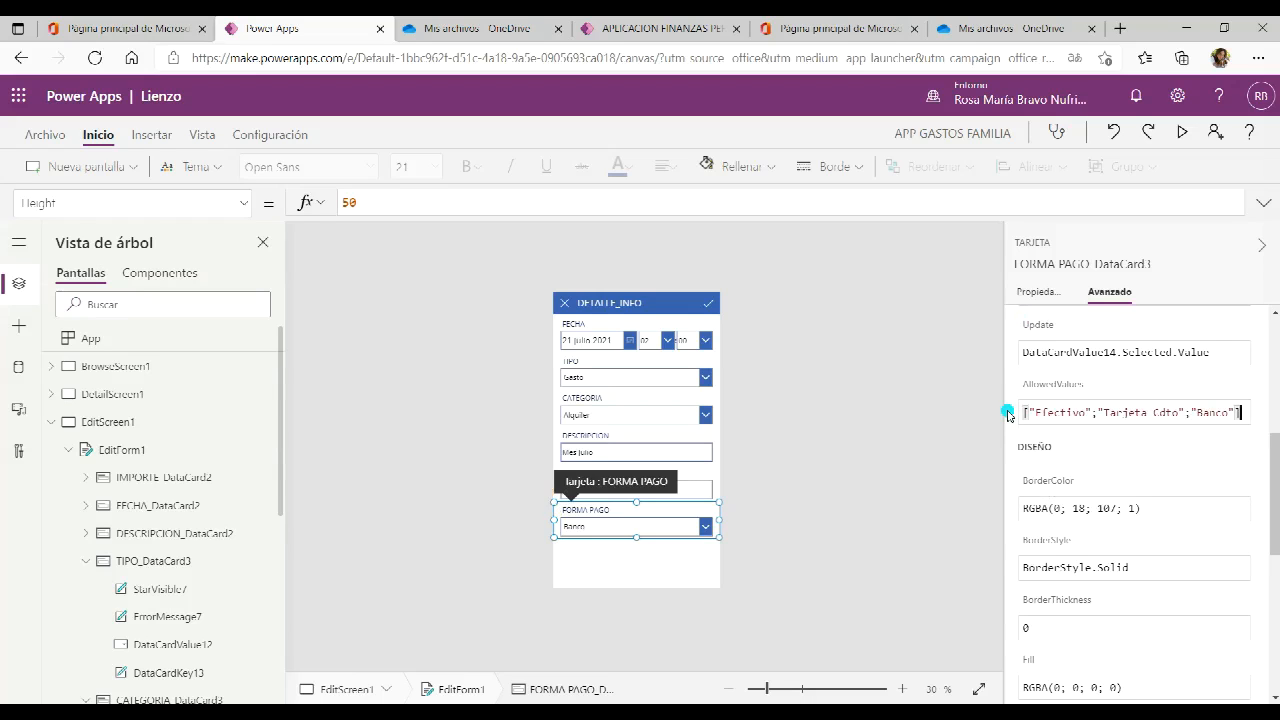
{"action": "left_click", "coordinate": [896, 440]}
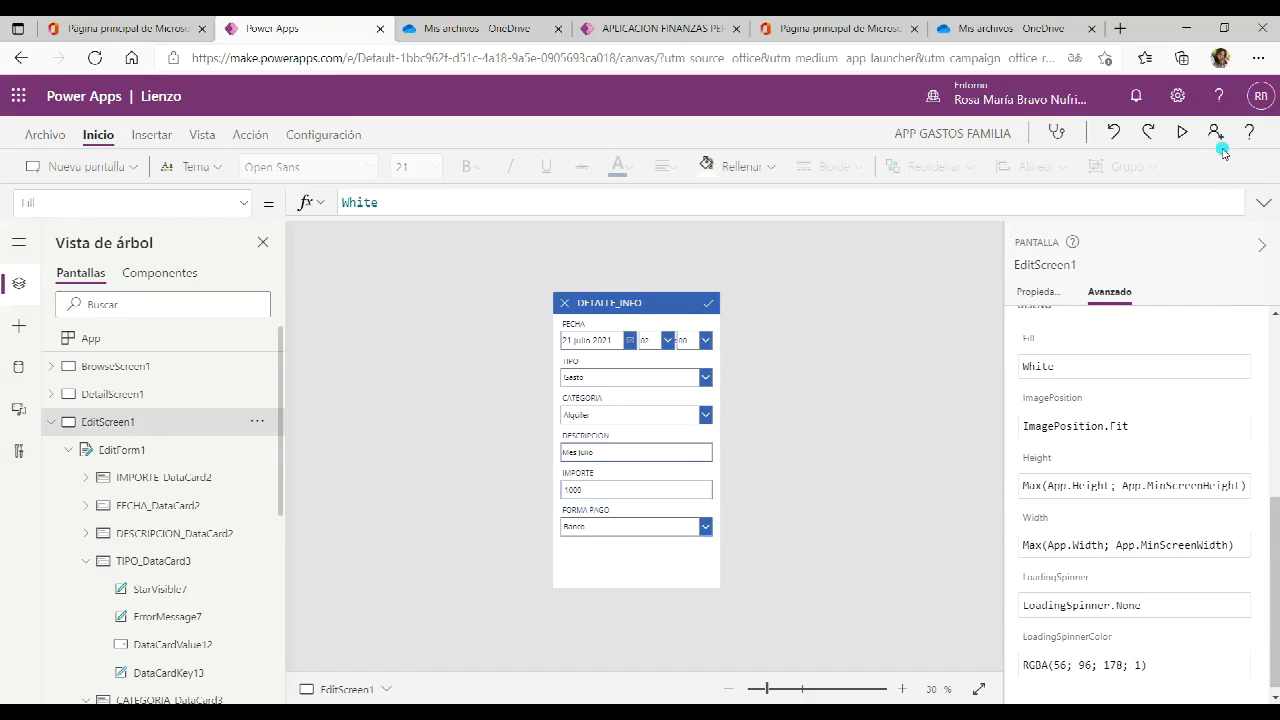
Preview the edit screen, check the options in the TIPO, CATEGORIA and FORMA PAGO dropdowns, and close the preview and its tip
{"action": "left_click", "coordinate": [1182, 132]}
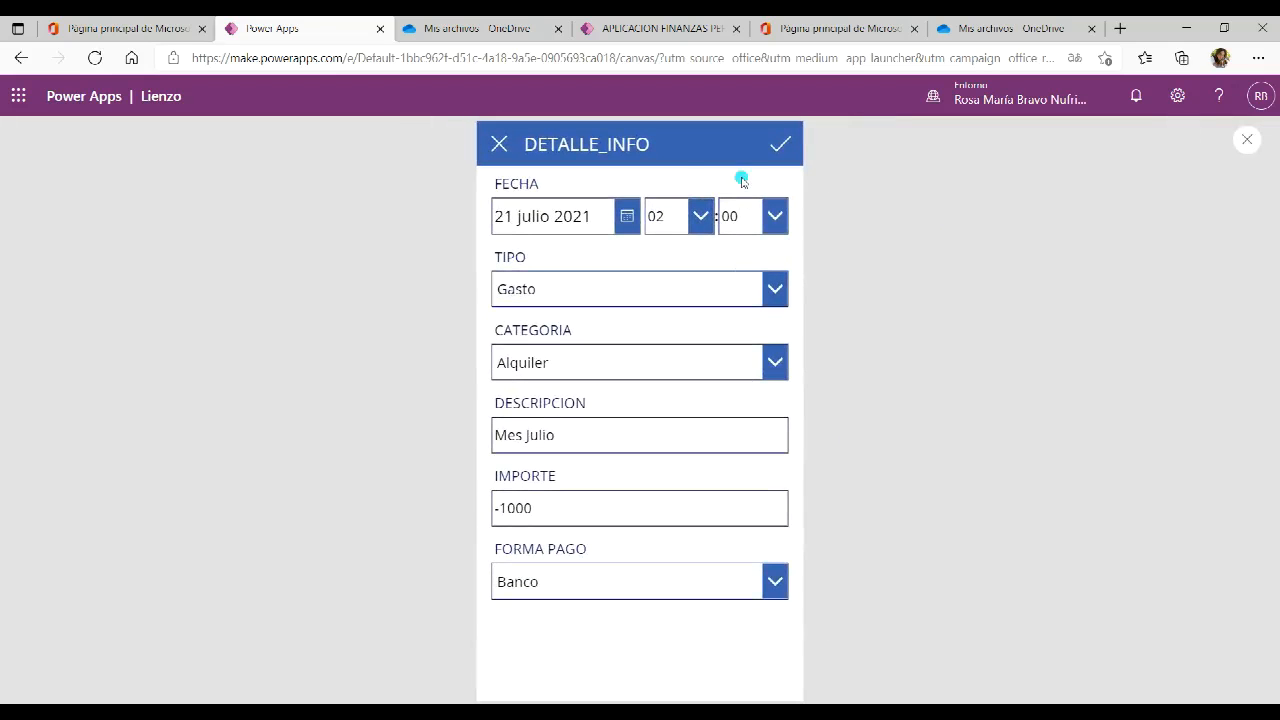
{"action": "left_click", "coordinate": [774, 288]}
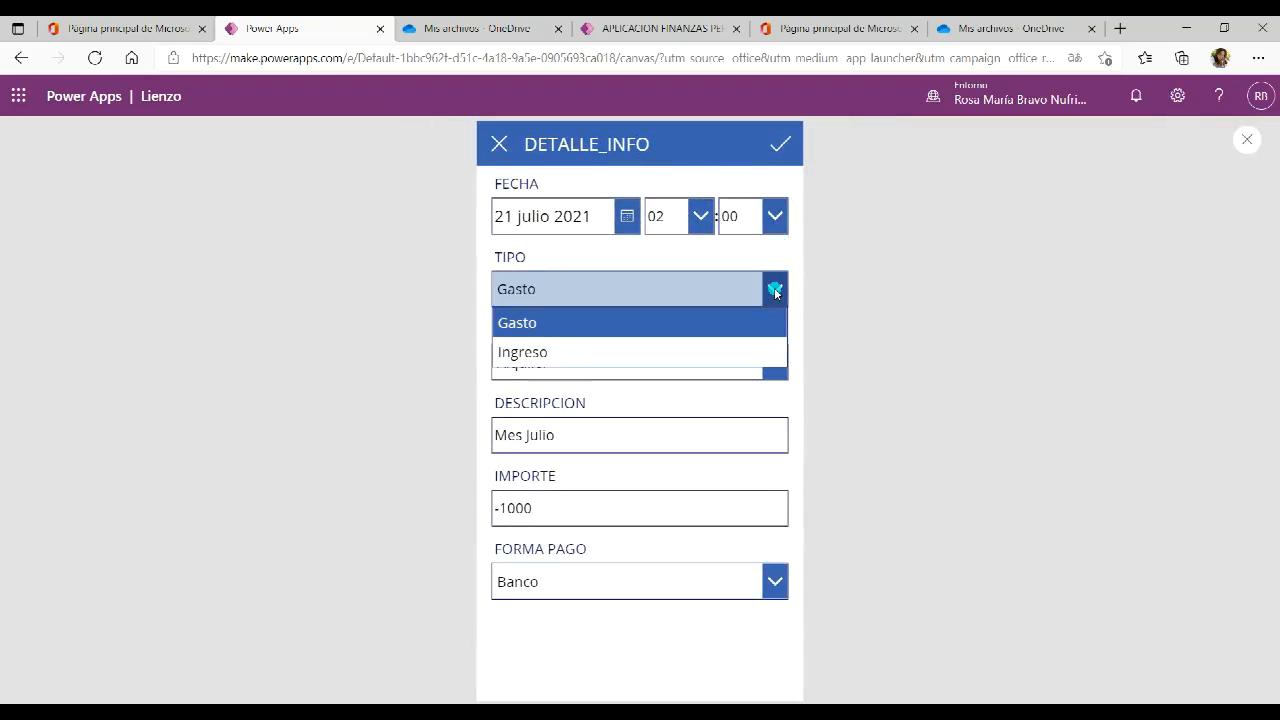
{"action": "left_click", "coordinate": [775, 290]}
{"action": "left_click", "coordinate": [777, 364]}
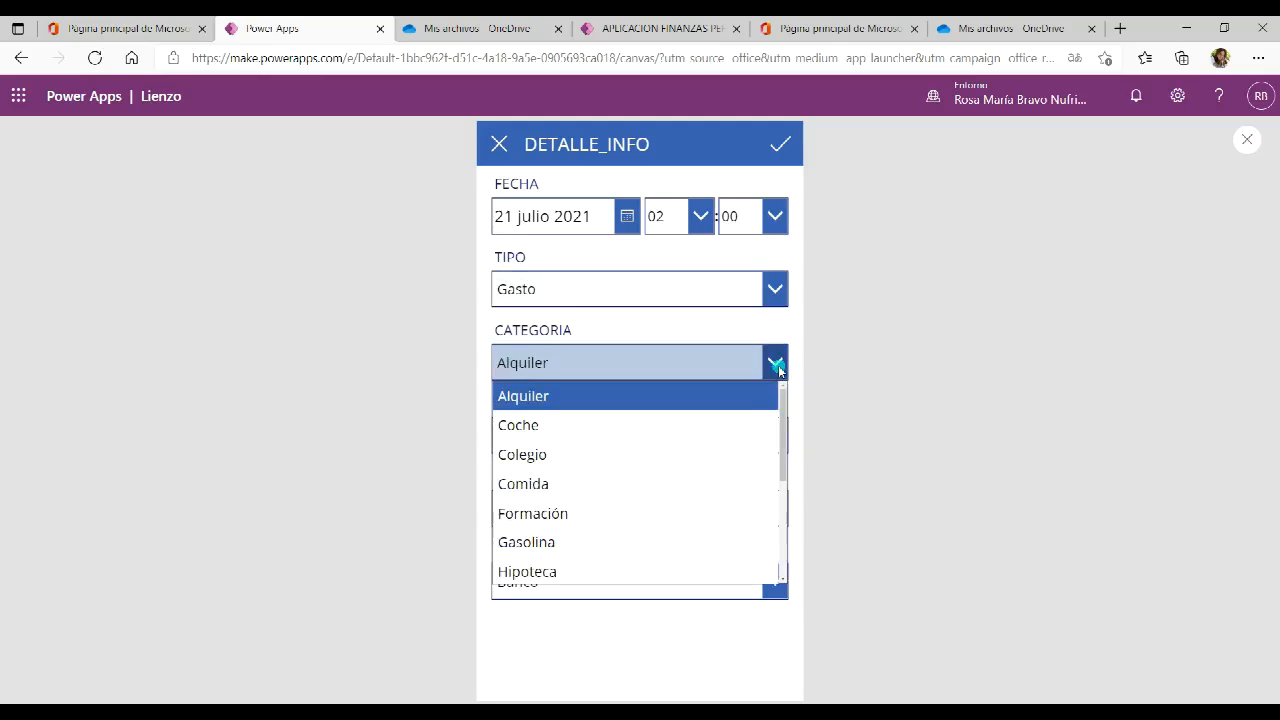
{"action": "left_click", "coordinate": [779, 370]}
{"action": "left_click", "coordinate": [771, 591]}
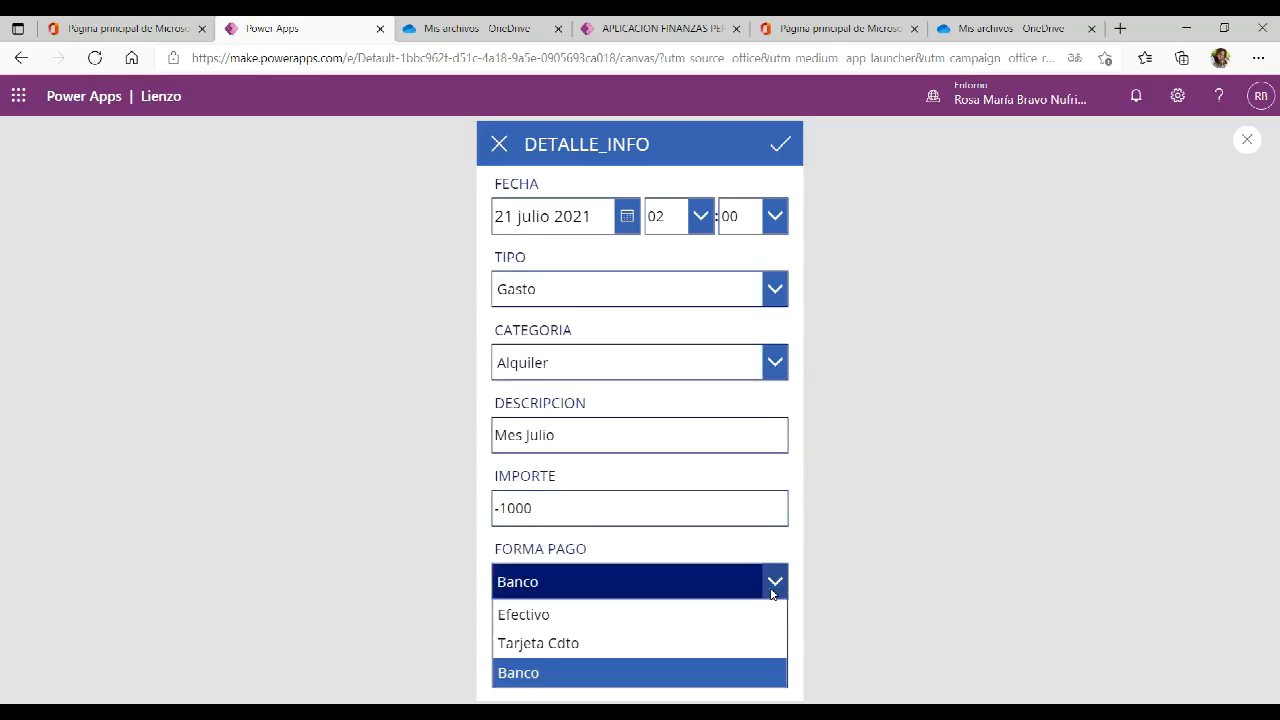
{"action": "left_click", "coordinate": [771, 592]}
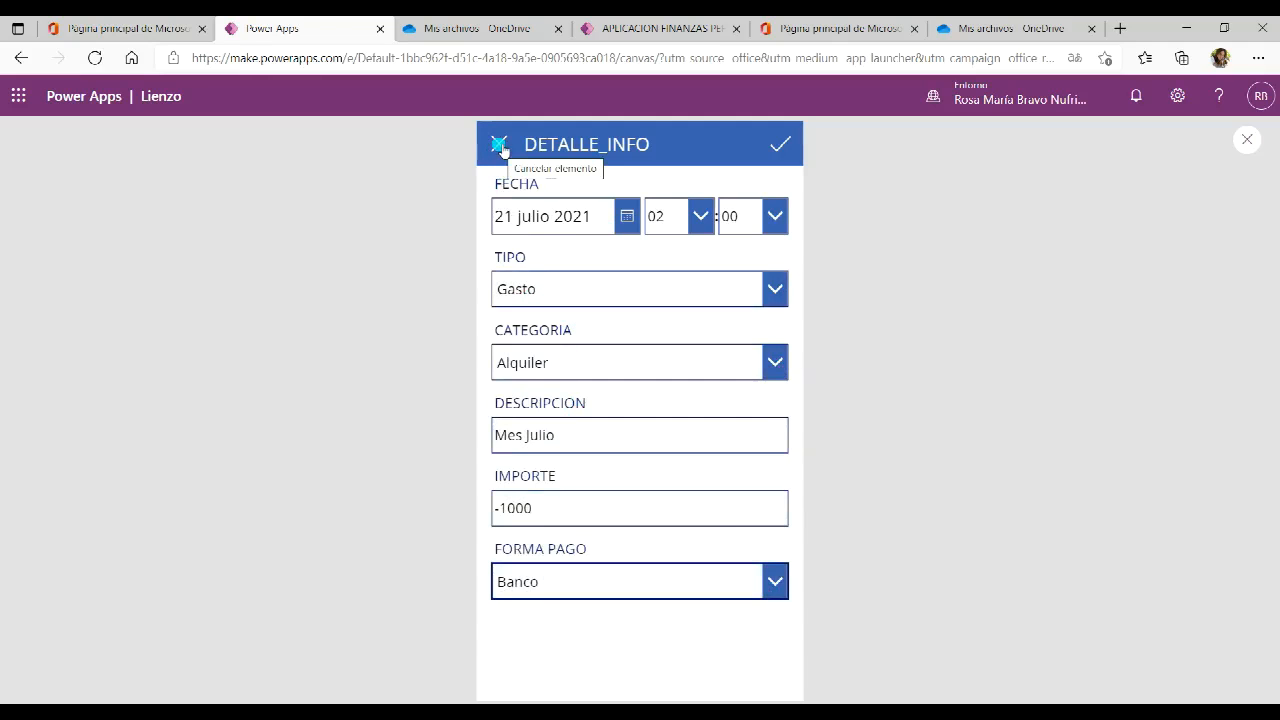
{"action": "left_click", "coordinate": [1247, 139]}
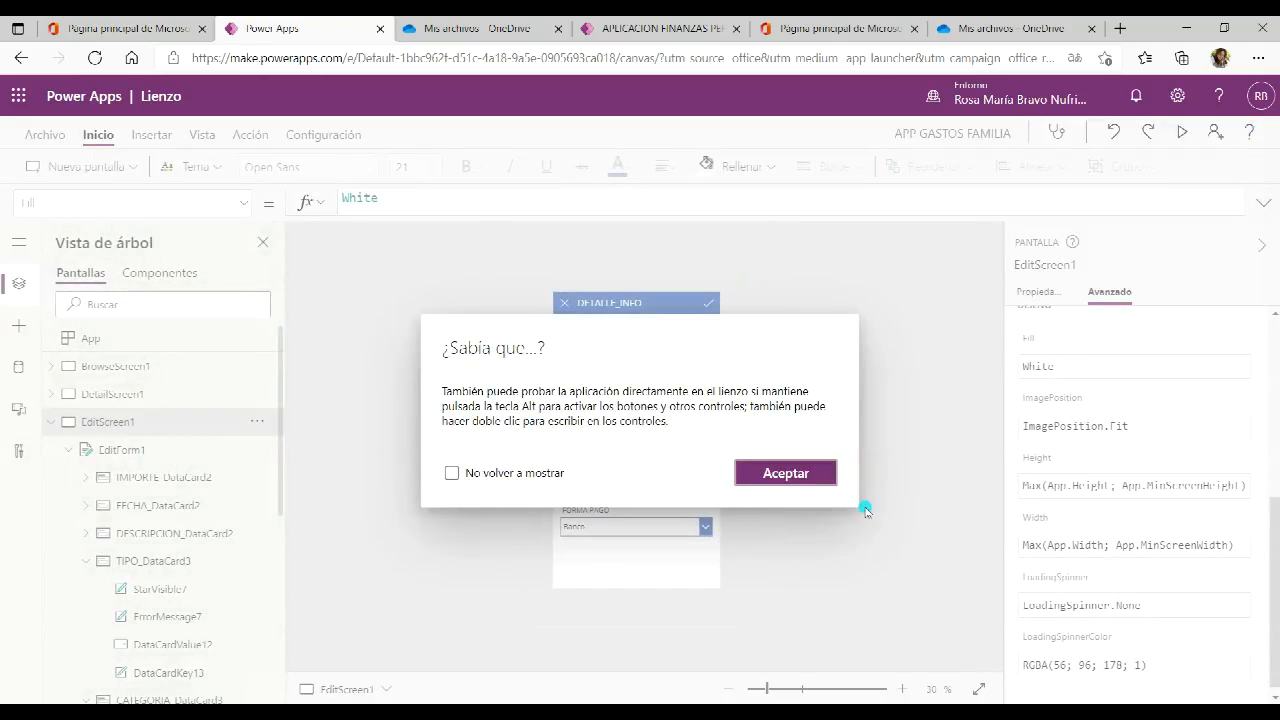
{"action": "left_click", "coordinate": [813, 477]}
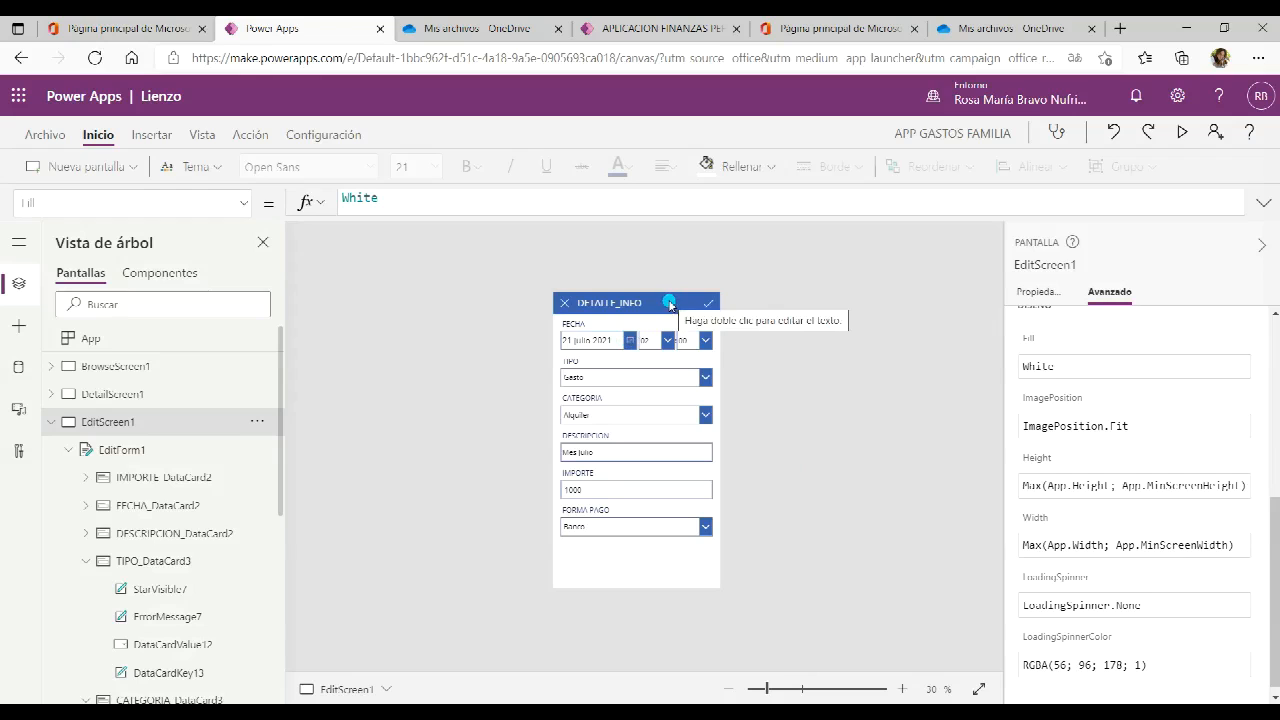
Collapse EditScreen1 in the tree, try the Rosa theme, and apply the standard Aguamarina theme to the app
{"action": "left_click", "coordinate": [51, 422]}
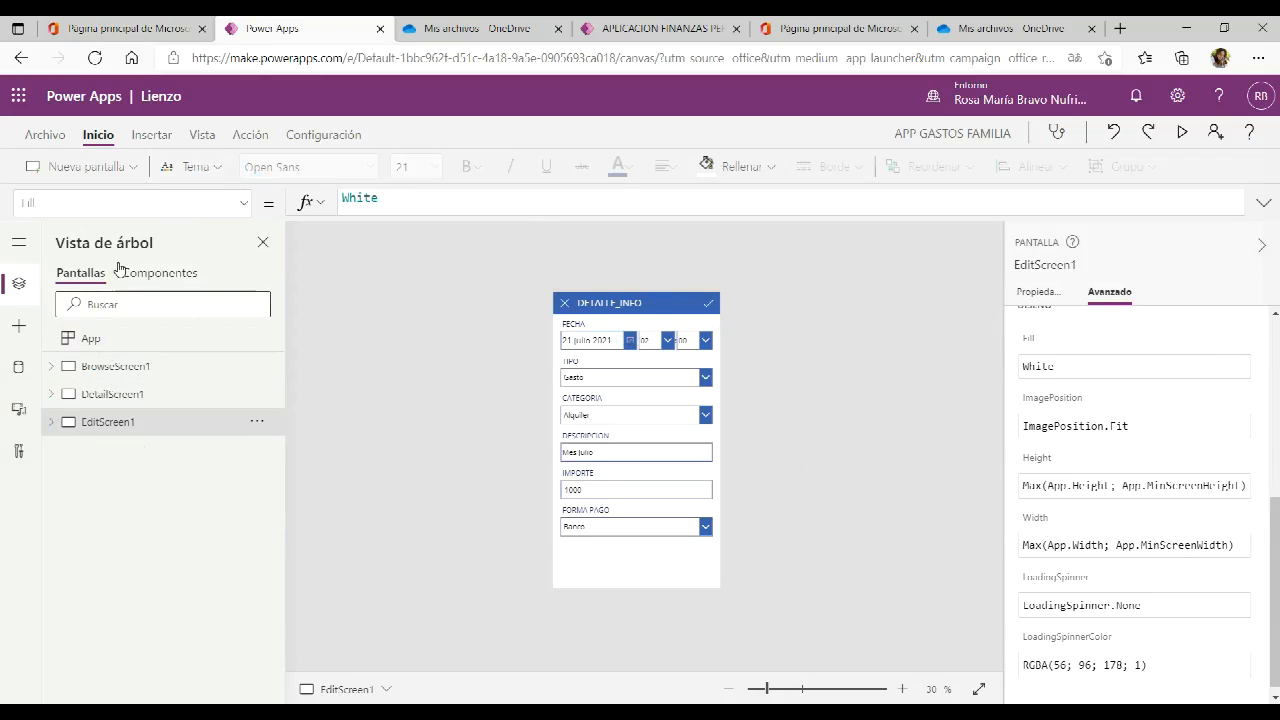
{"action": "left_click", "coordinate": [174, 168]}
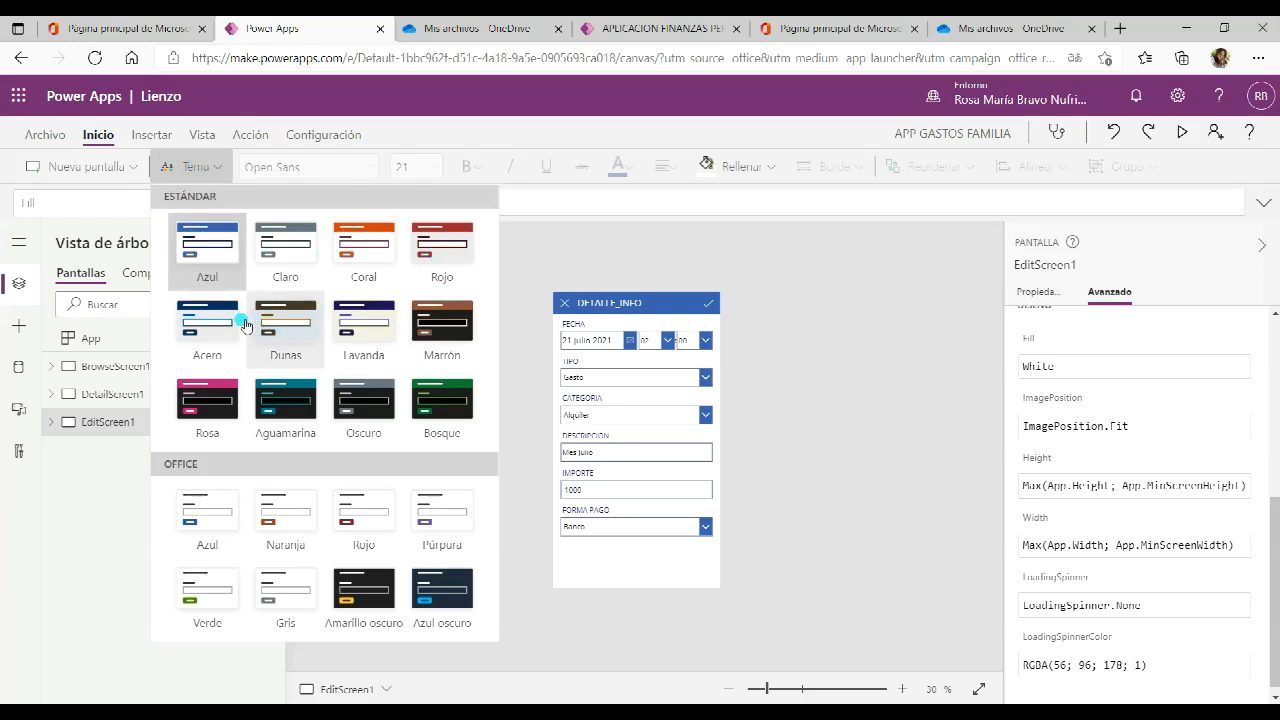
{"action": "left_click", "coordinate": [200, 431]}
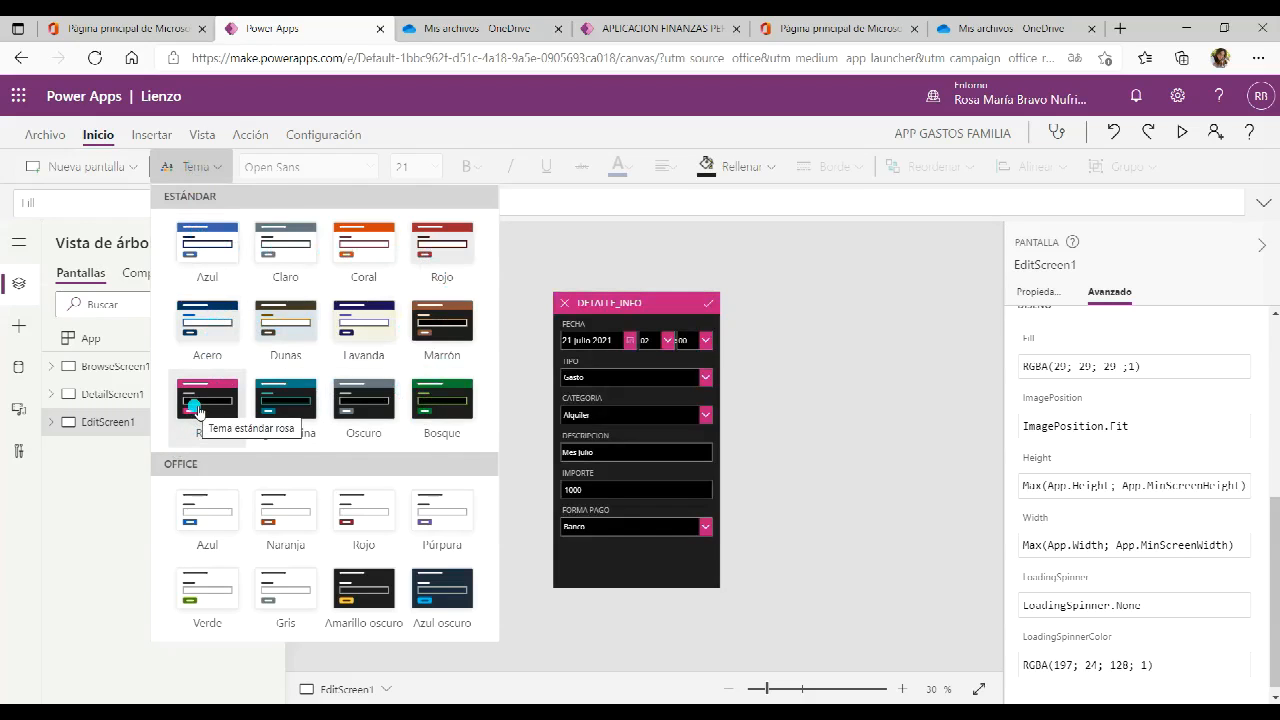
{"action": "left_click", "coordinate": [295, 415]}
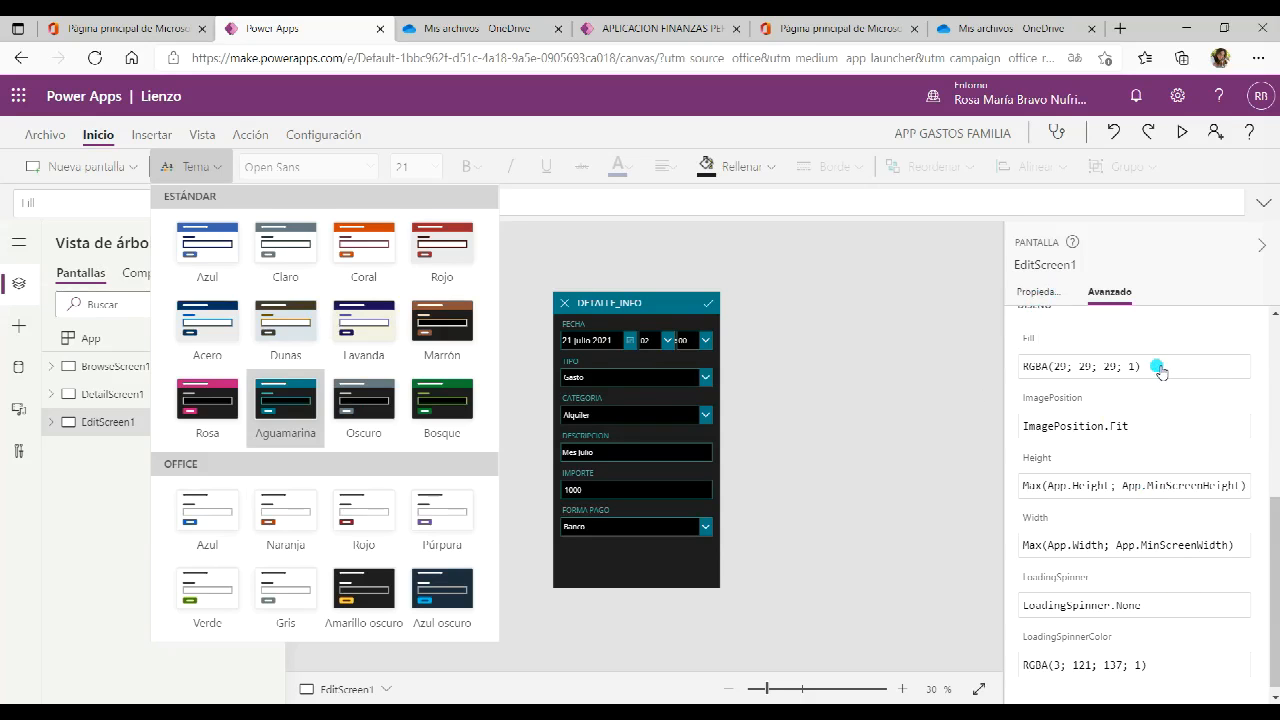
{"action": "left_click", "coordinate": [1047, 291]}
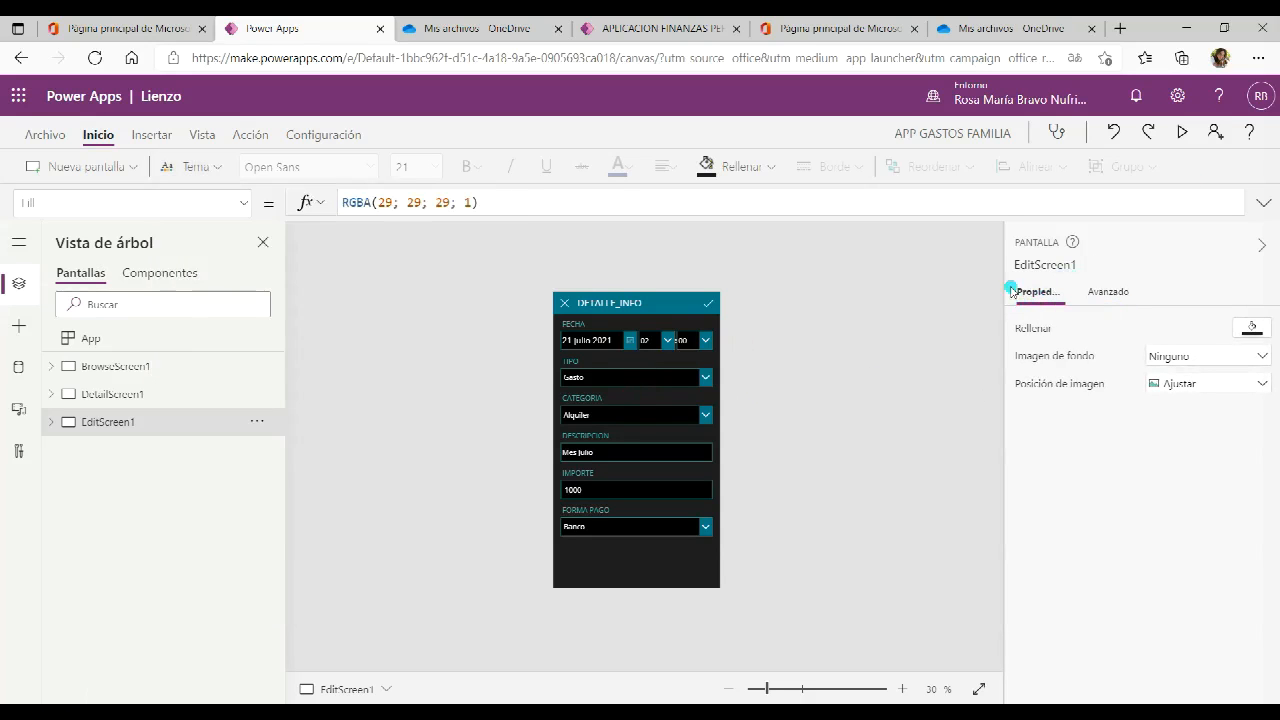
Preview the themed app from the edit screen back through the detail screen to the record list, and close the preview and its tip
{"action": "left_click", "coordinate": [1182, 132]}
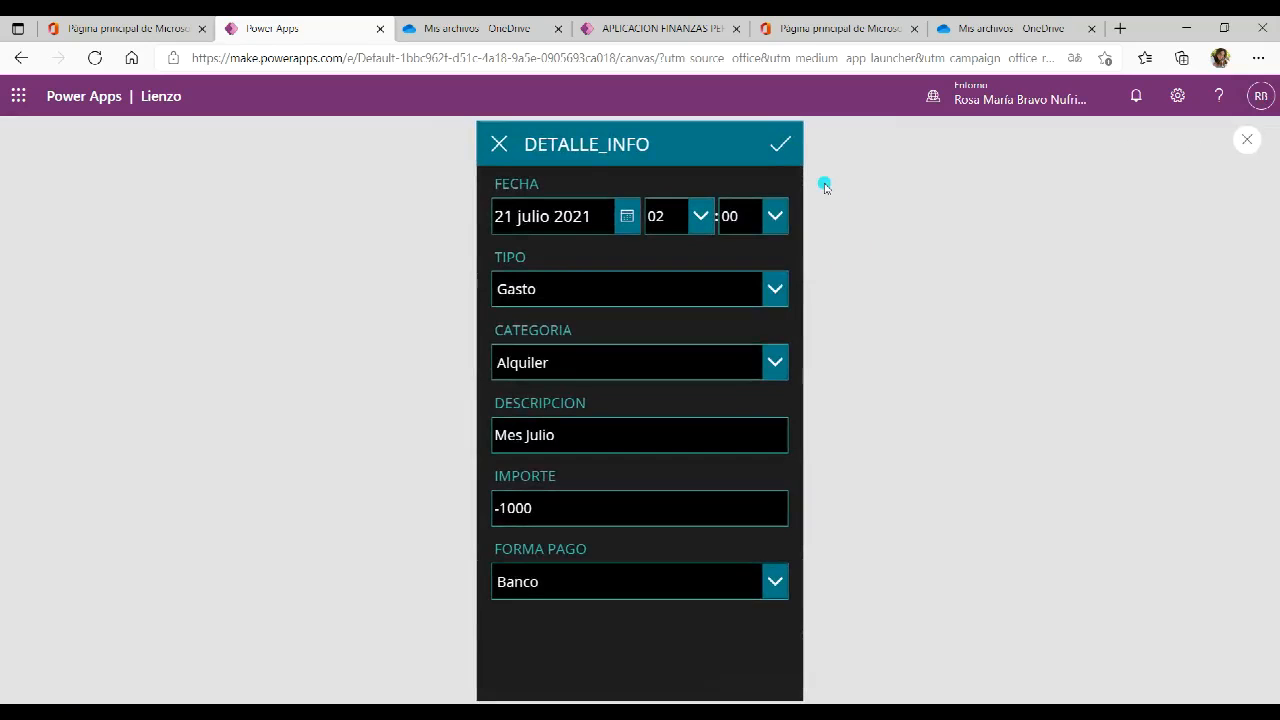
{"action": "left_click", "coordinate": [500, 146]}
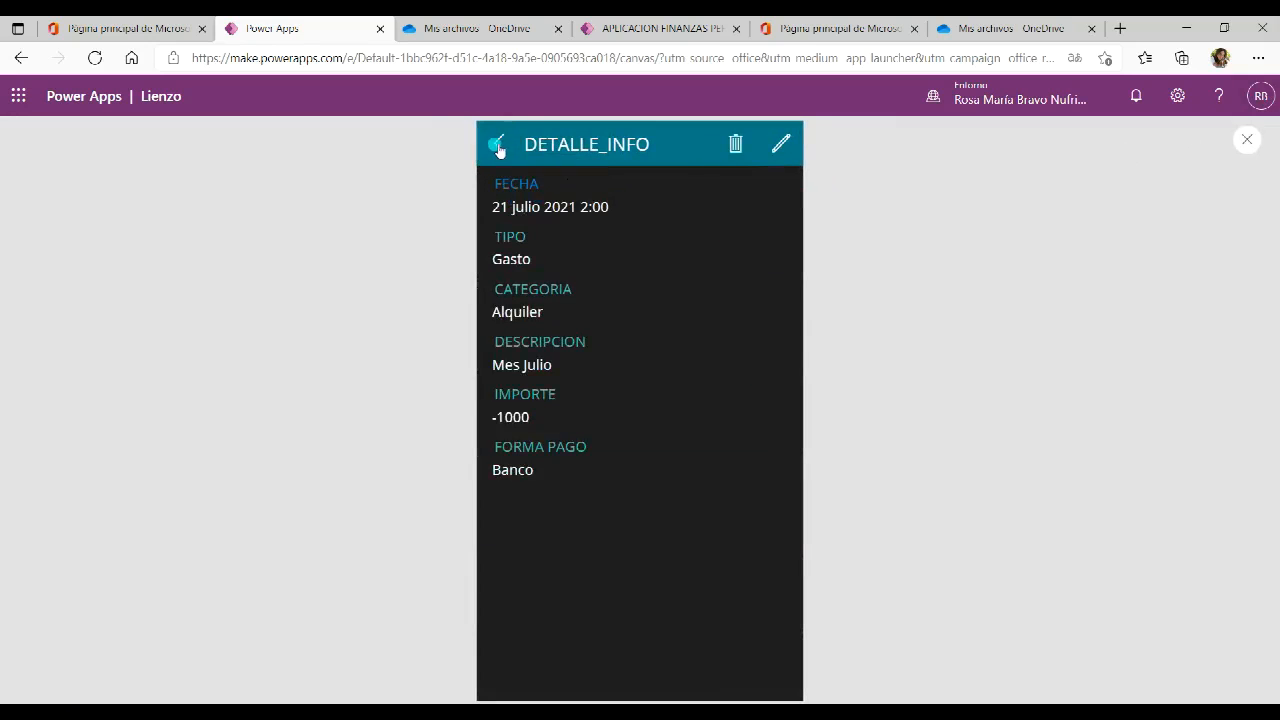
{"action": "left_click", "coordinate": [495, 145]}
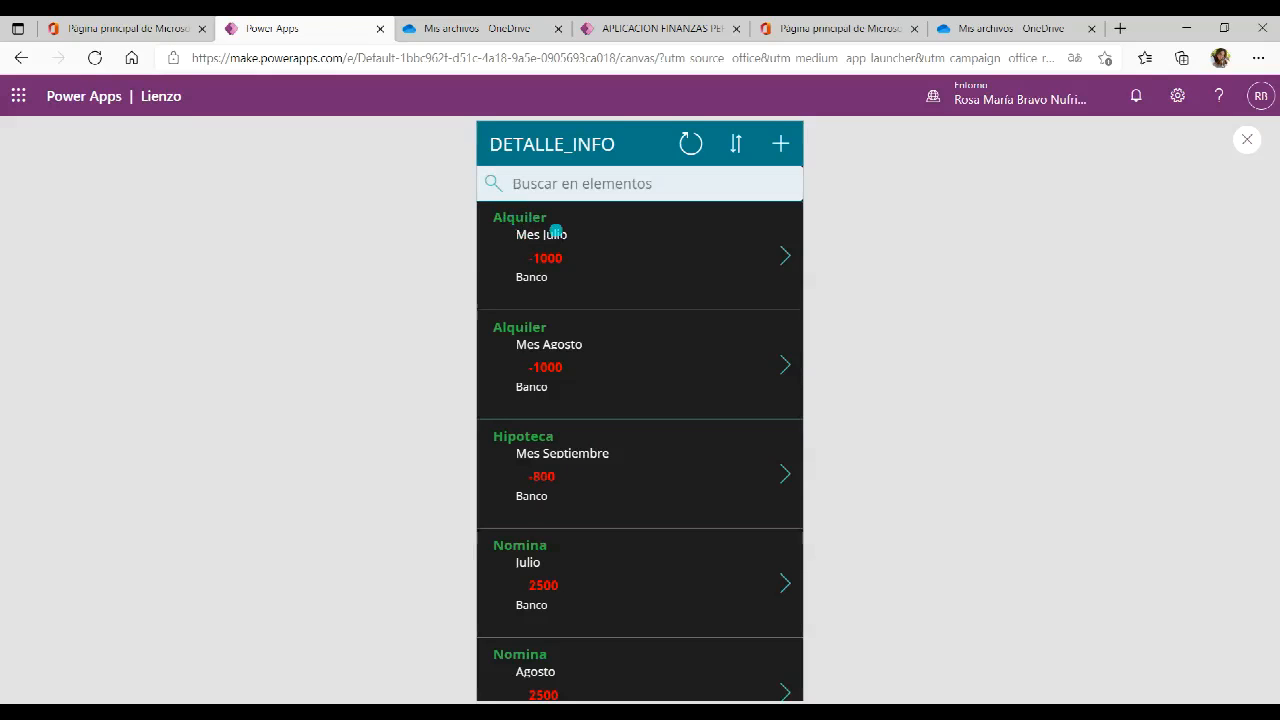
{"action": "scroll", "coordinate": [617, 331], "scroll_direction": "down", "scroll_amount": 10}
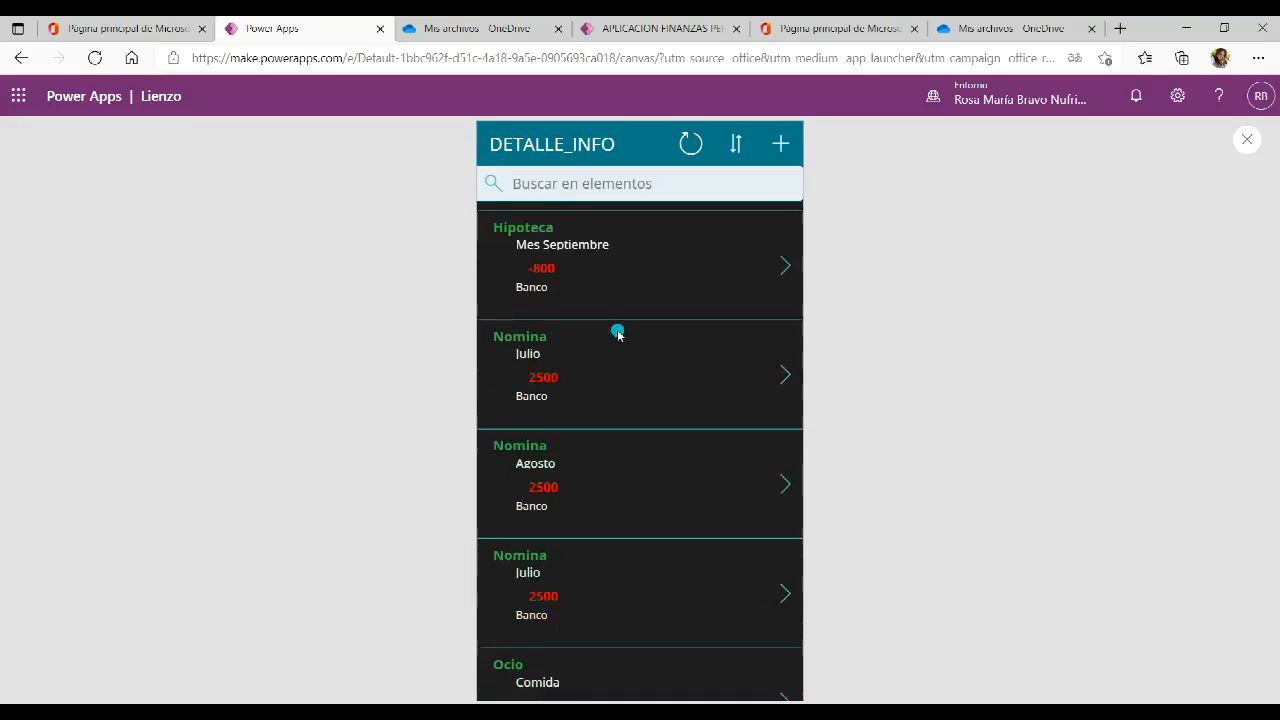
{"action": "scroll", "coordinate": [617, 331], "scroll_direction": "down", "scroll_amount": 4}
{"action": "scroll", "coordinate": [619, 330], "scroll_direction": "up", "scroll_amount": 15}
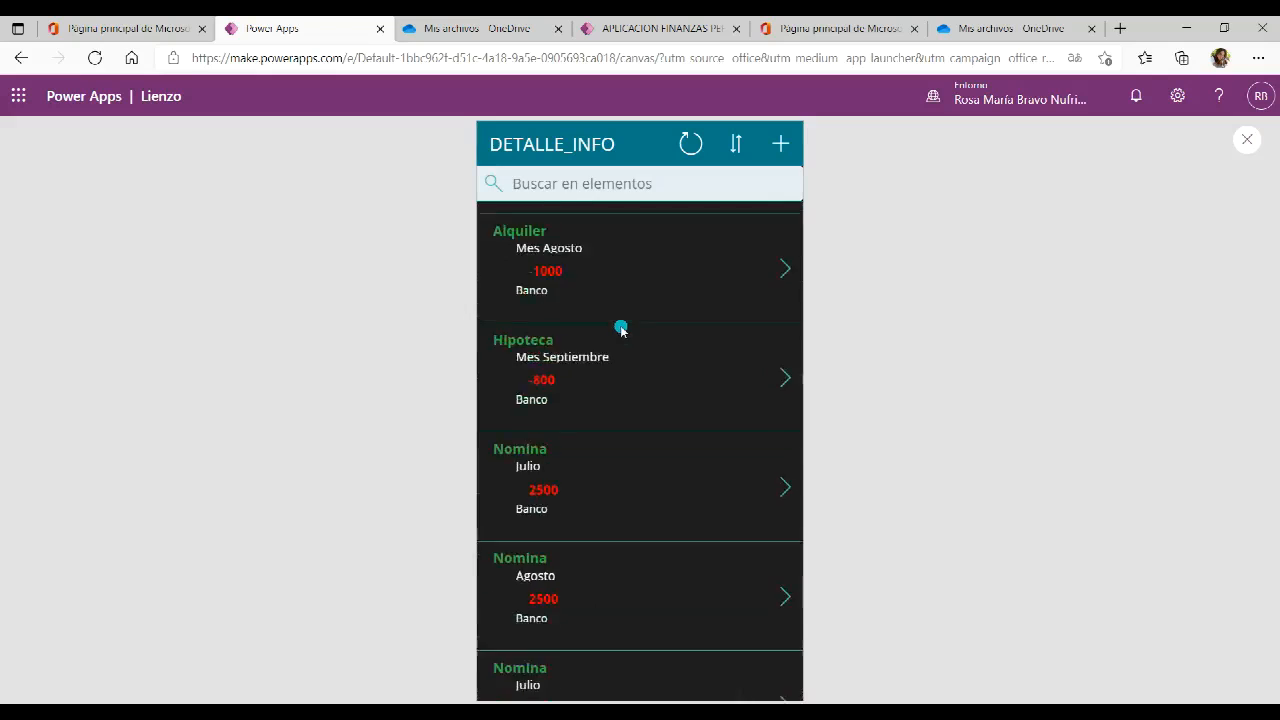
{"action": "left_click", "coordinate": [1246, 139]}
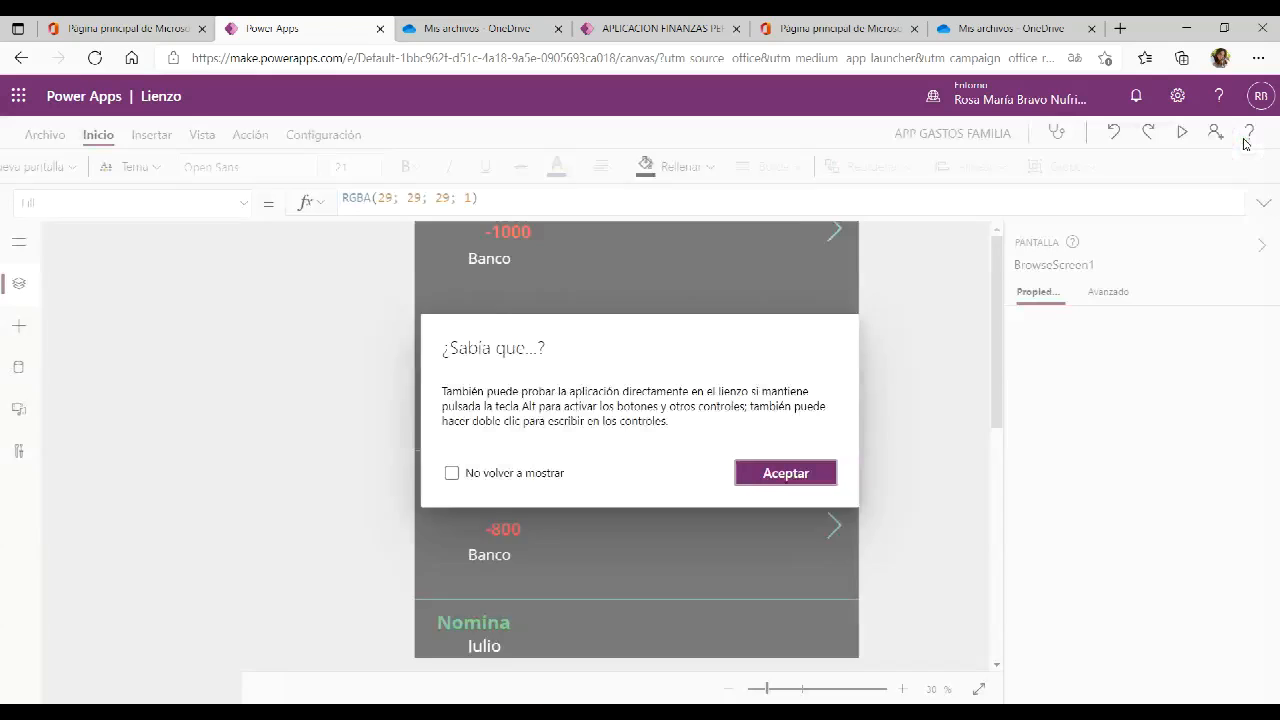
{"action": "left_click", "coordinate": [829, 453]}
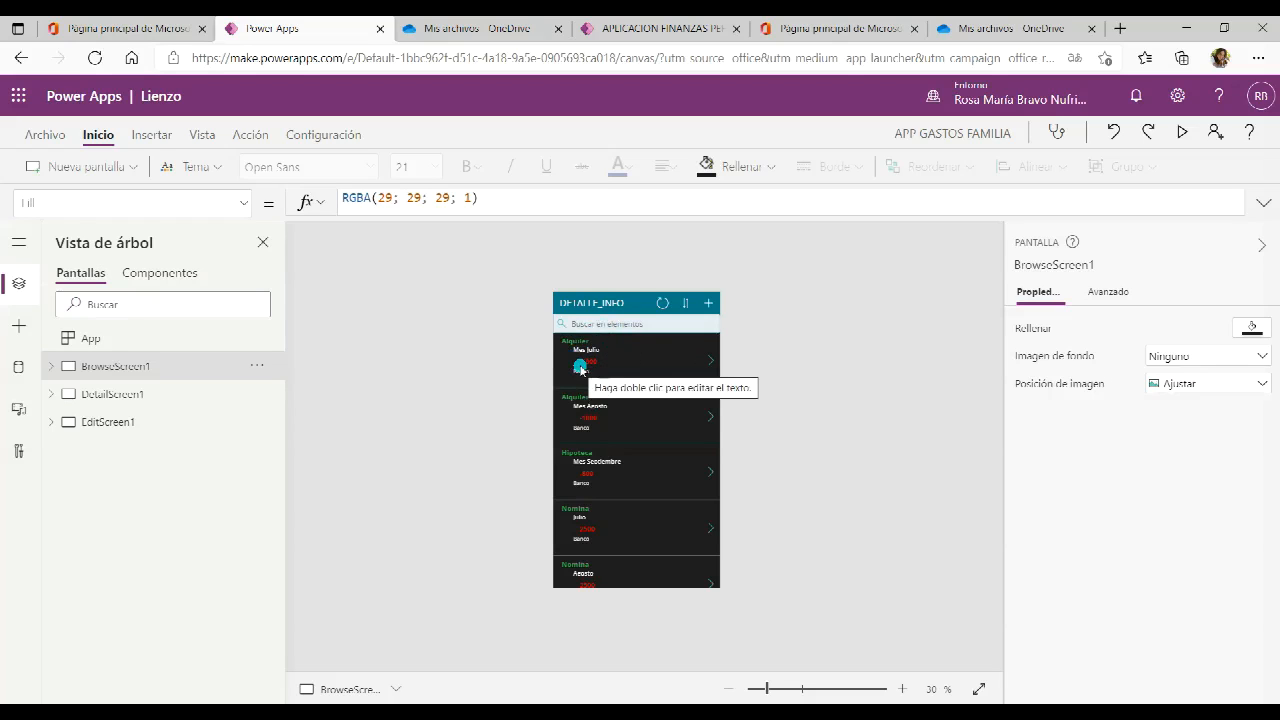
Save the app to the cloud under the name APP GASTOS FAMILIA
{"action": "left_click", "coordinate": [45, 134]}
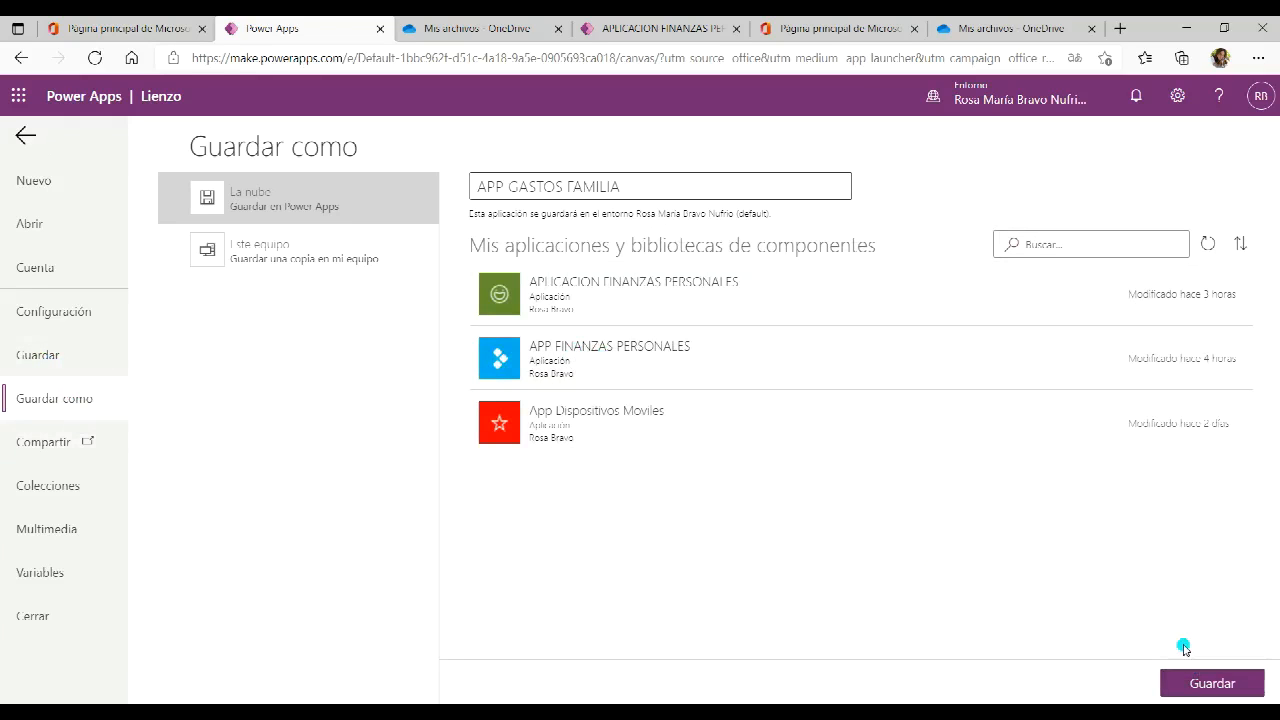
{"action": "left_click", "coordinate": [1211, 682]}
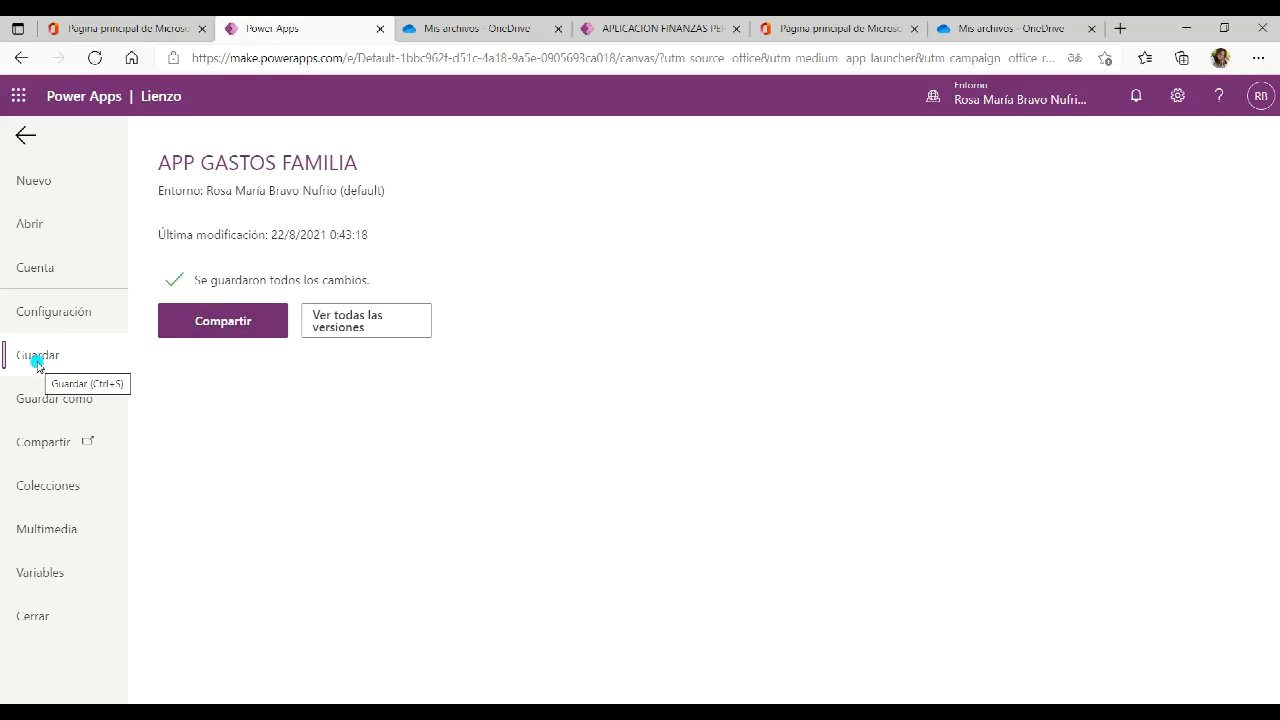
Open the sharing page of APP GASTOS FAMILIA, examine its user and permission fields, and close the sharing pane without adding anyone
{"action": "left_click", "coordinate": [176, 329]}
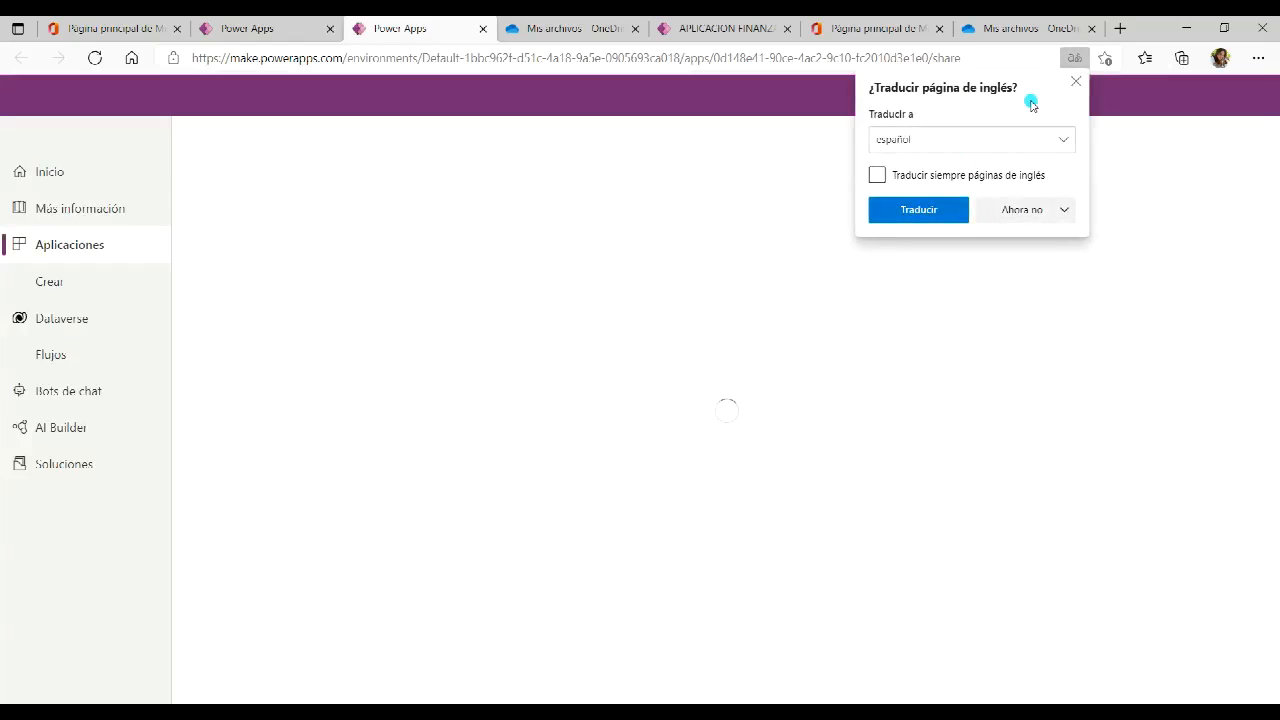
{"action": "left_click", "coordinate": [1075, 82]}
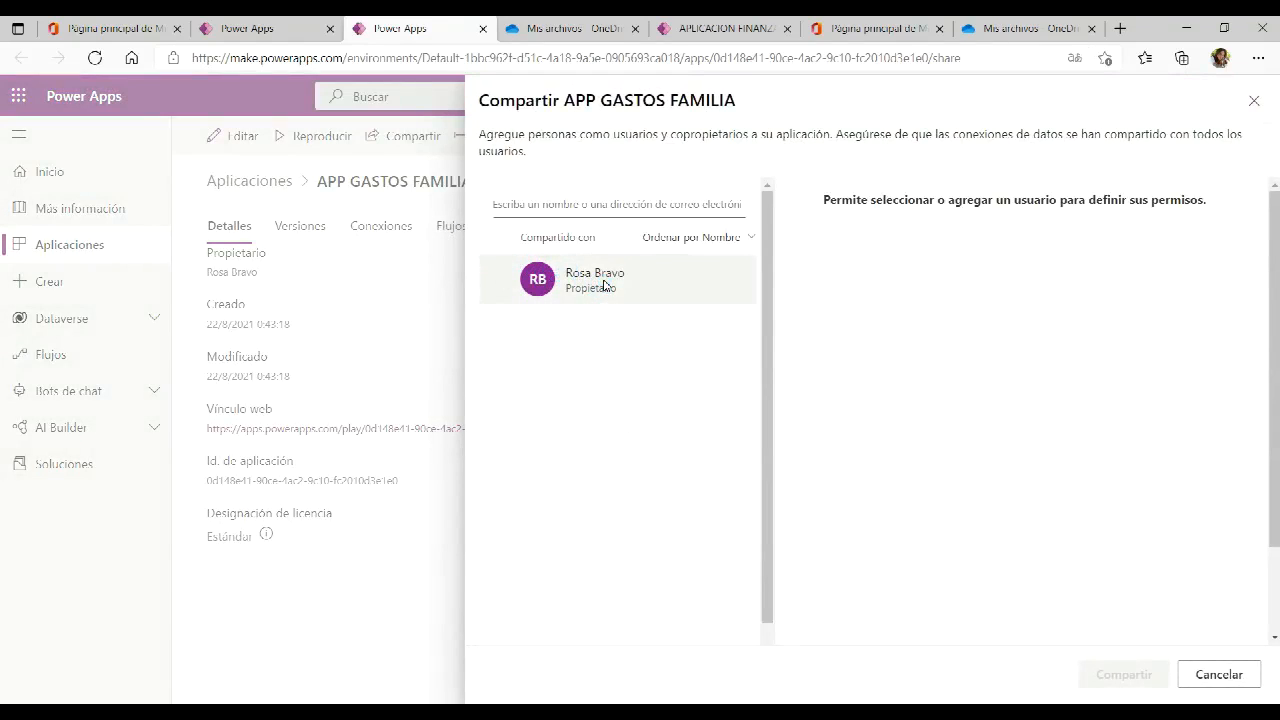
{"action": "left_click", "coordinate": [506, 205]}
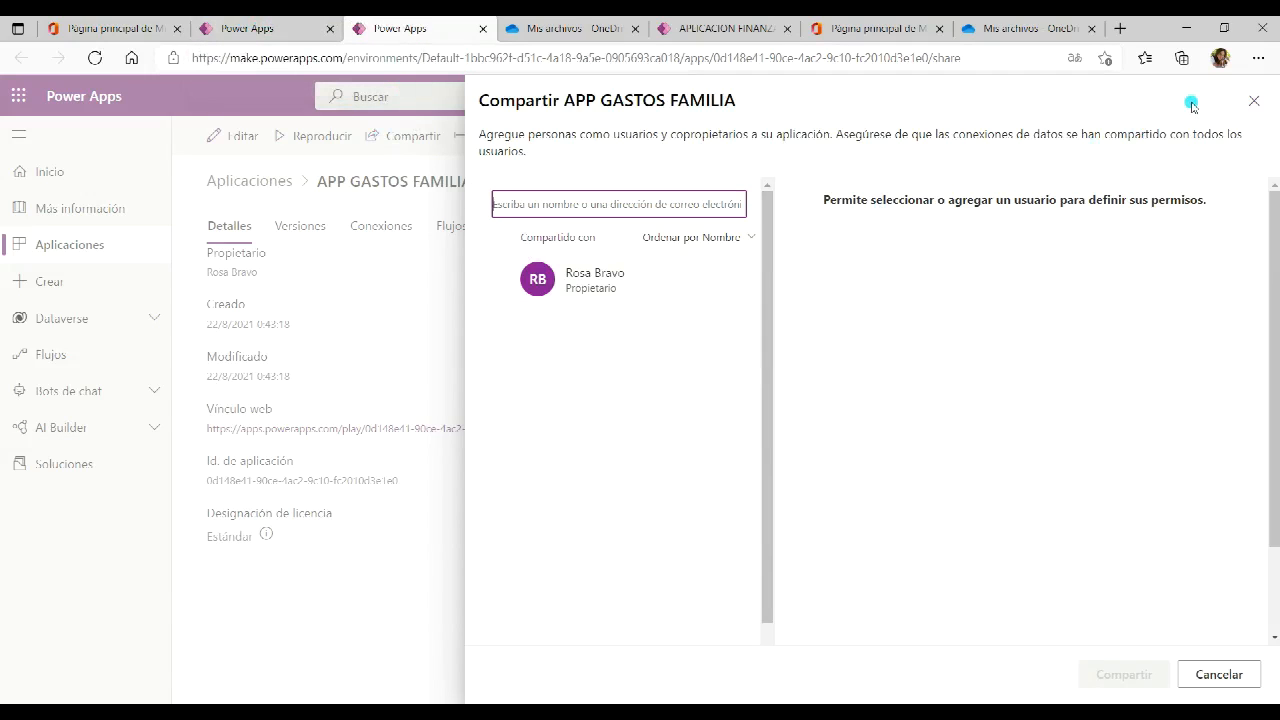
{"action": "left_click_drag", "start_coordinate": [570, 100], "coordinate": [770, 115]}
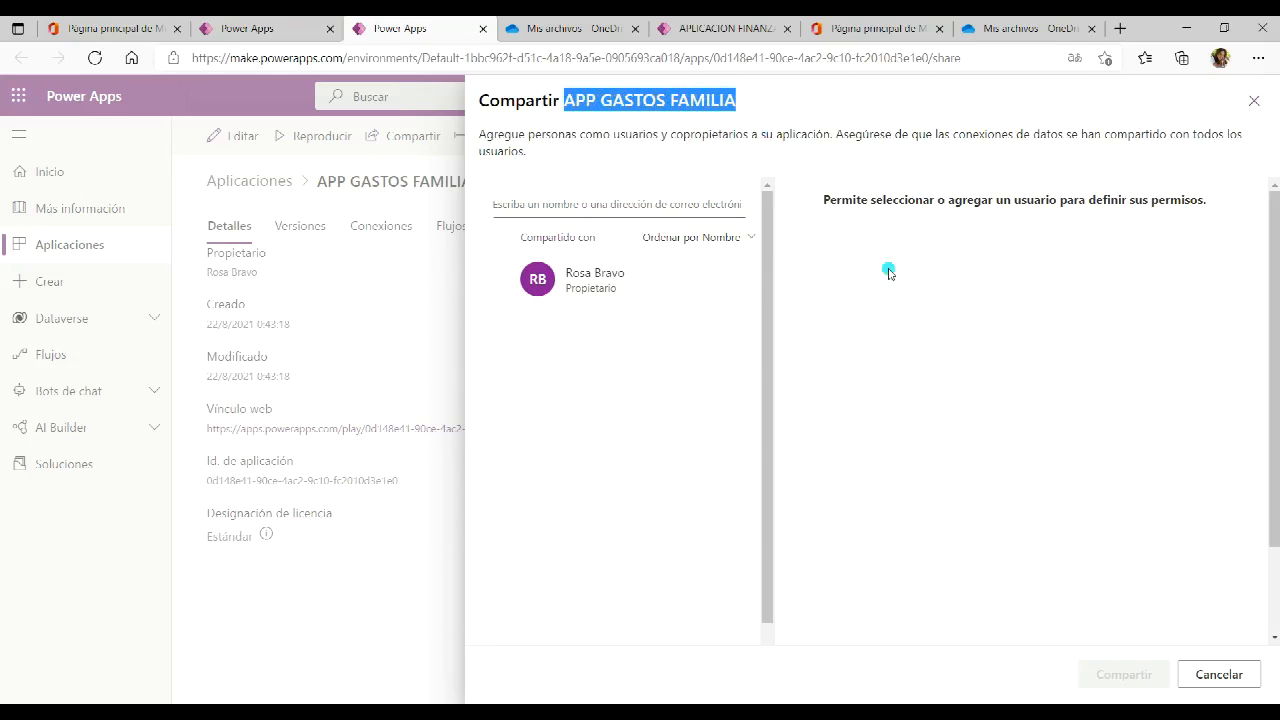
{"action": "left_click", "coordinate": [1254, 101]}
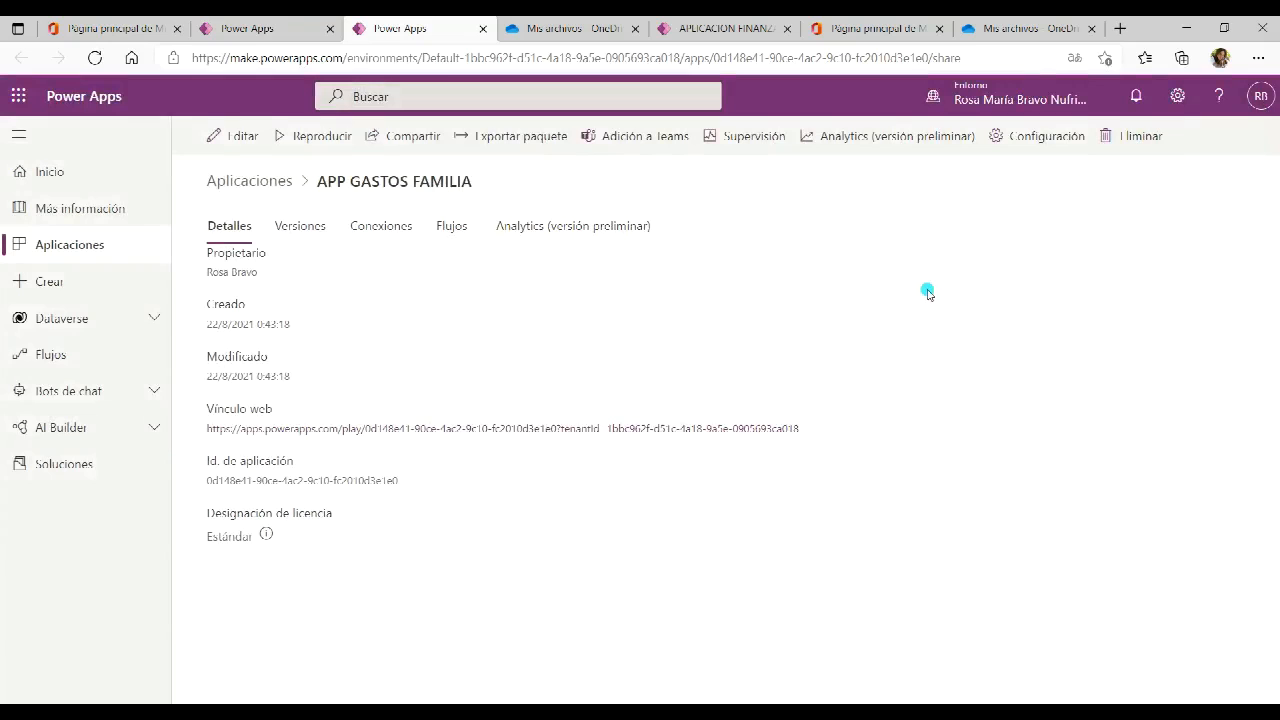
Check the list of own apps on the Power Apps home page and return to the app's editor
{"action": "left_click", "coordinate": [52, 174]}
{"action": "scroll", "coordinate": [557, 537], "scroll_direction": "down", "scroll_amount": 5}
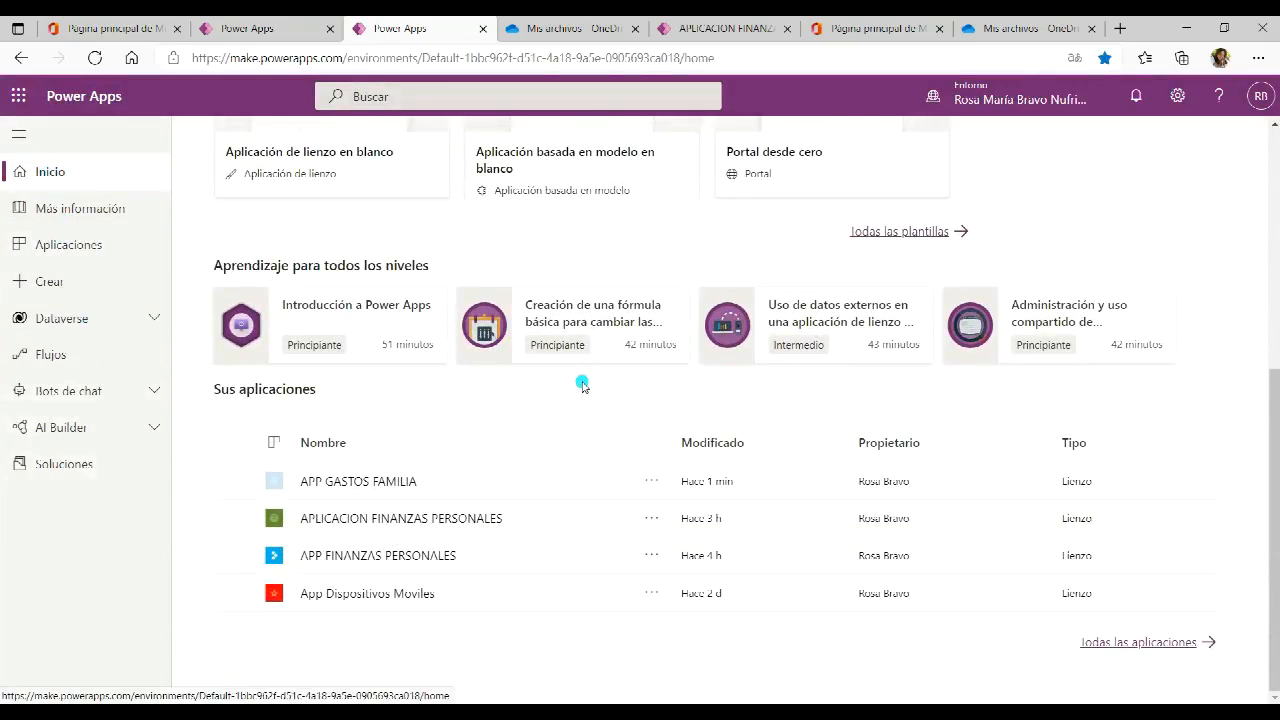
{"action": "left_click", "coordinate": [272, 22]}
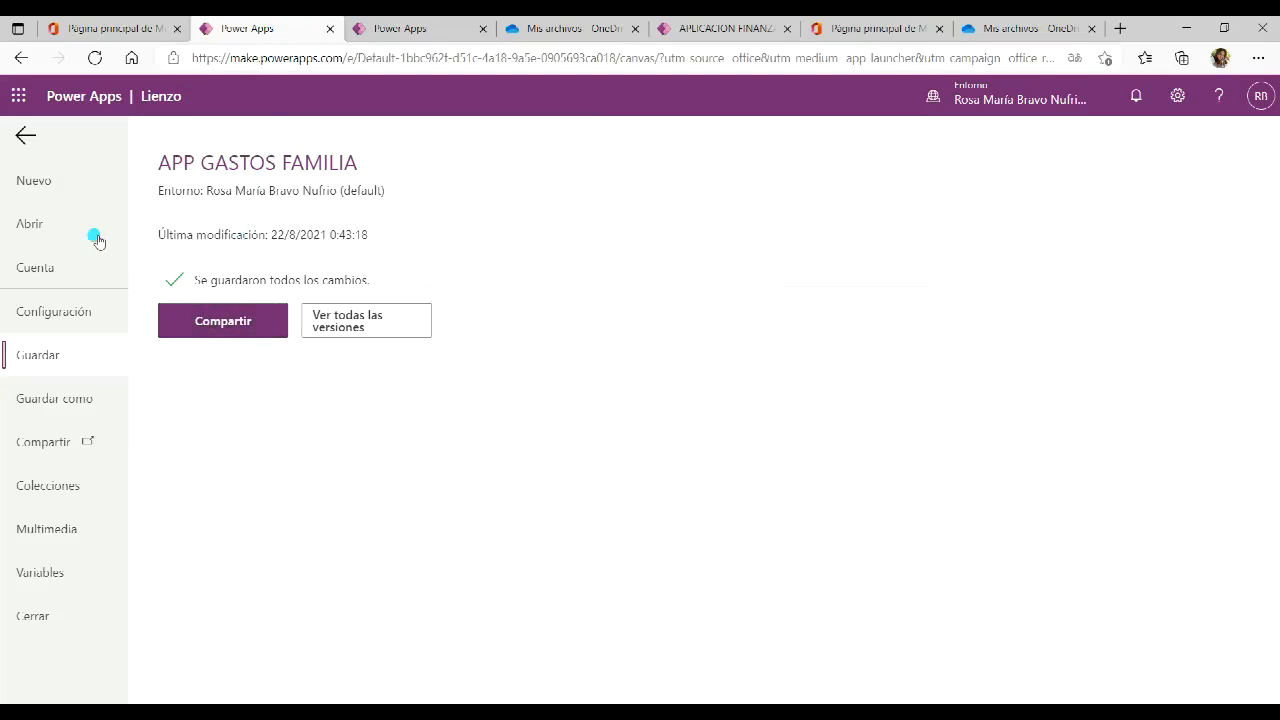
Preview the app from the editor, start a new record, and set its FECHA to 1 diciembre 2021
{"action": "left_click", "coordinate": [22, 137]}
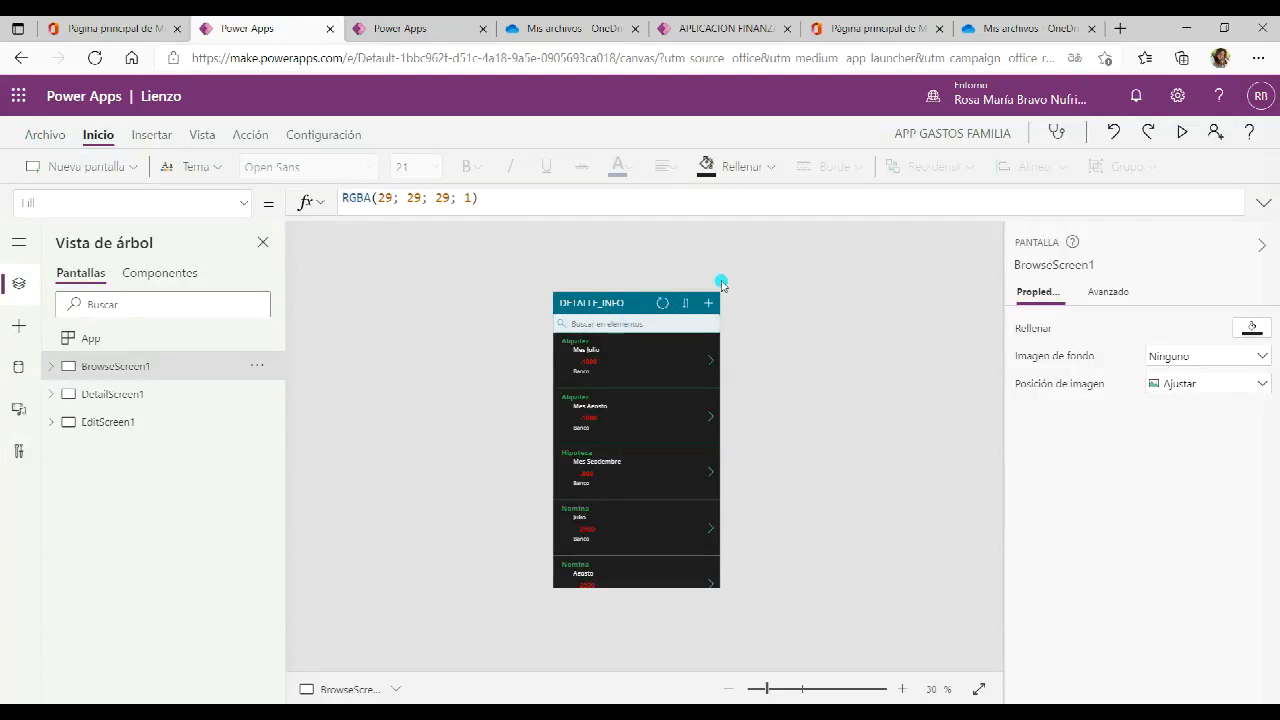
{"action": "left_click", "coordinate": [1181, 132]}
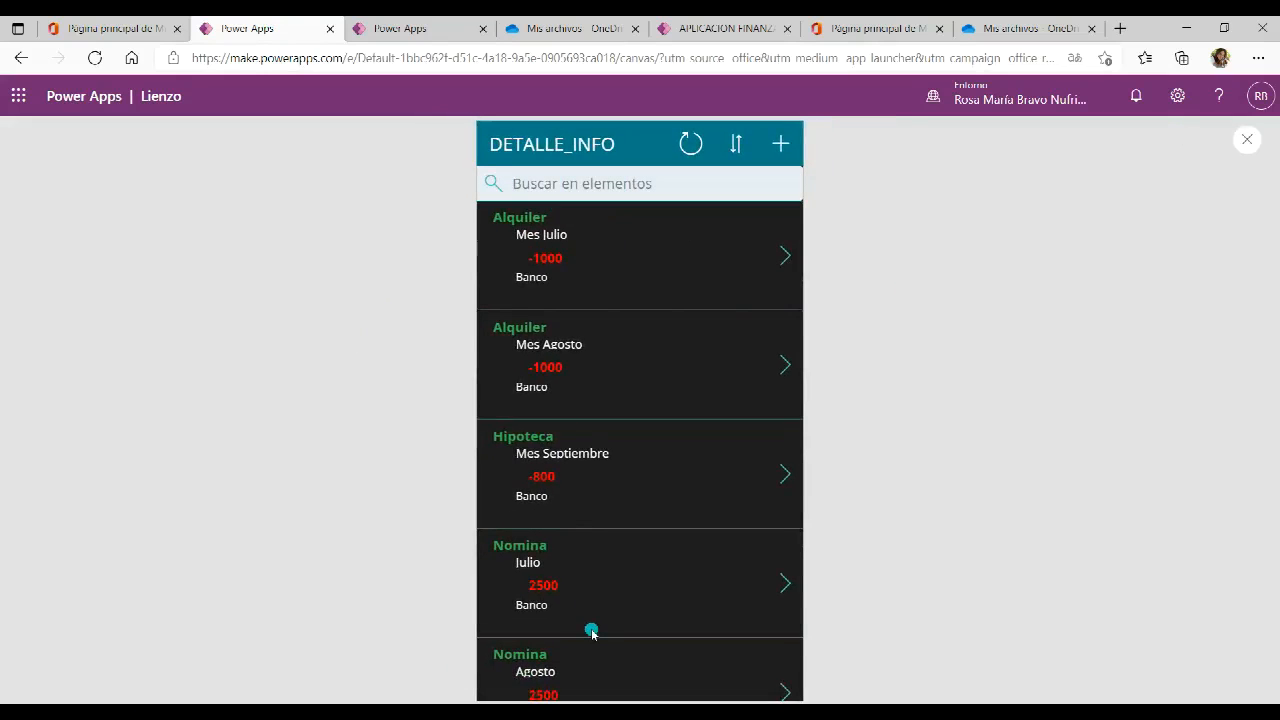
{"action": "left_click", "coordinate": [781, 146]}
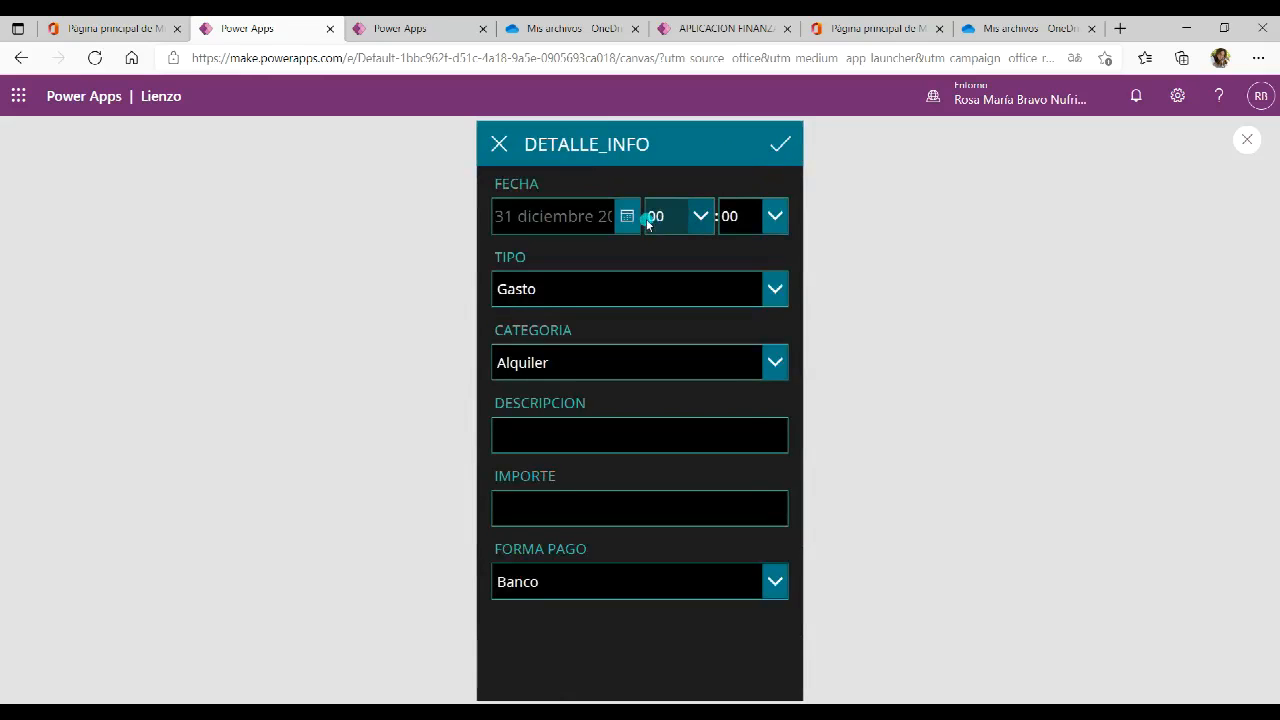
{"action": "left_click", "coordinate": [614, 214]}
{"action": "left_click", "coordinate": [731, 299]}
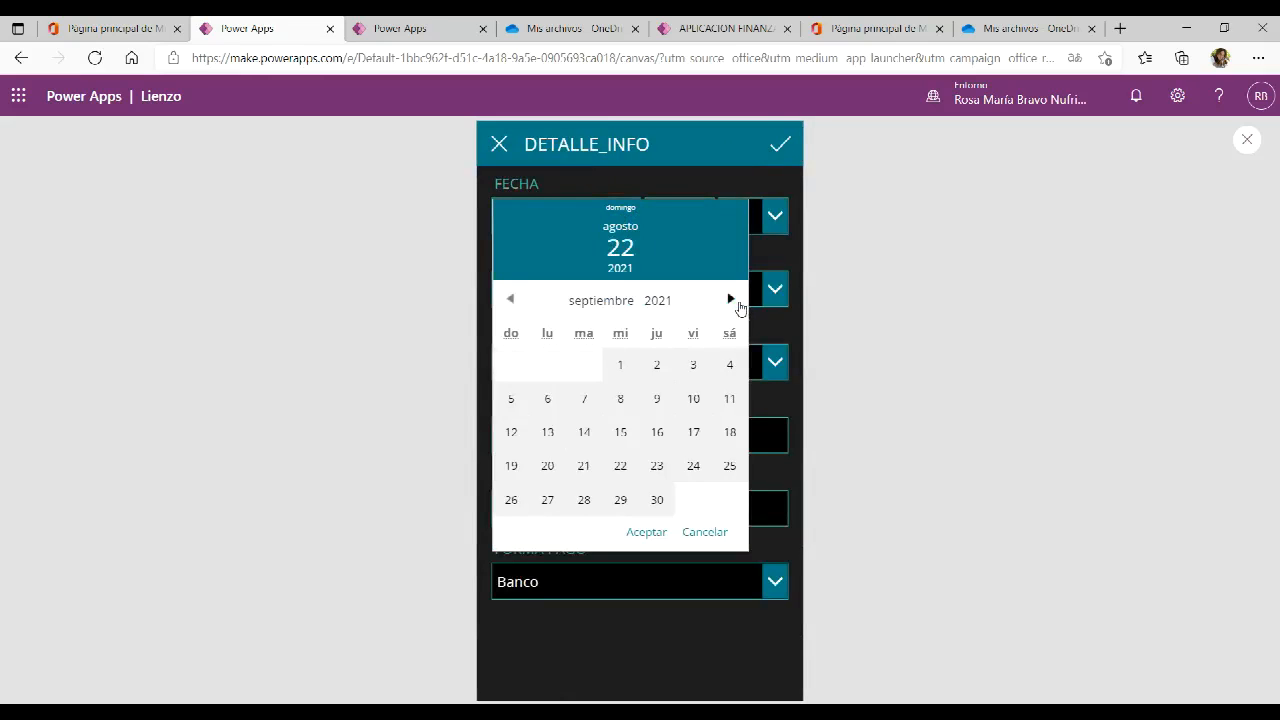
{"action": "left_click", "coordinate": [731, 299]}
{"action": "left_click", "coordinate": [731, 299]}
{"action": "left_click", "coordinate": [731, 299]}
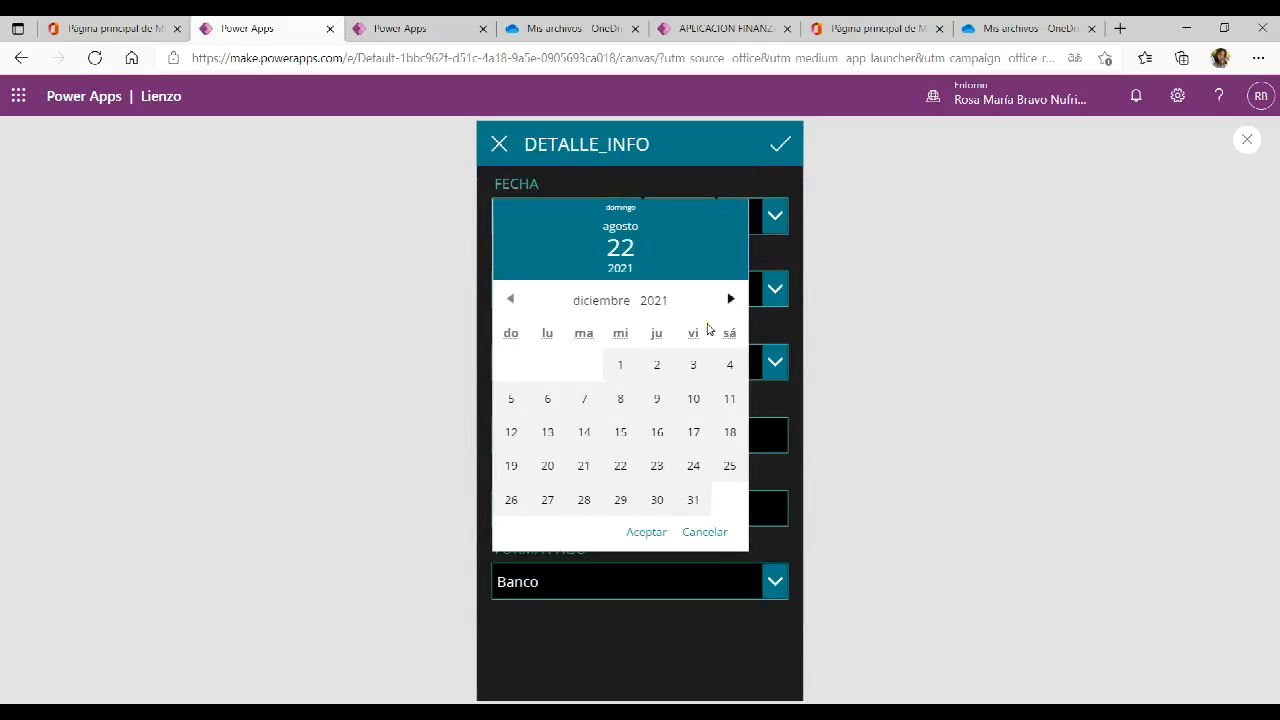
{"action": "left_click", "coordinate": [619, 366]}
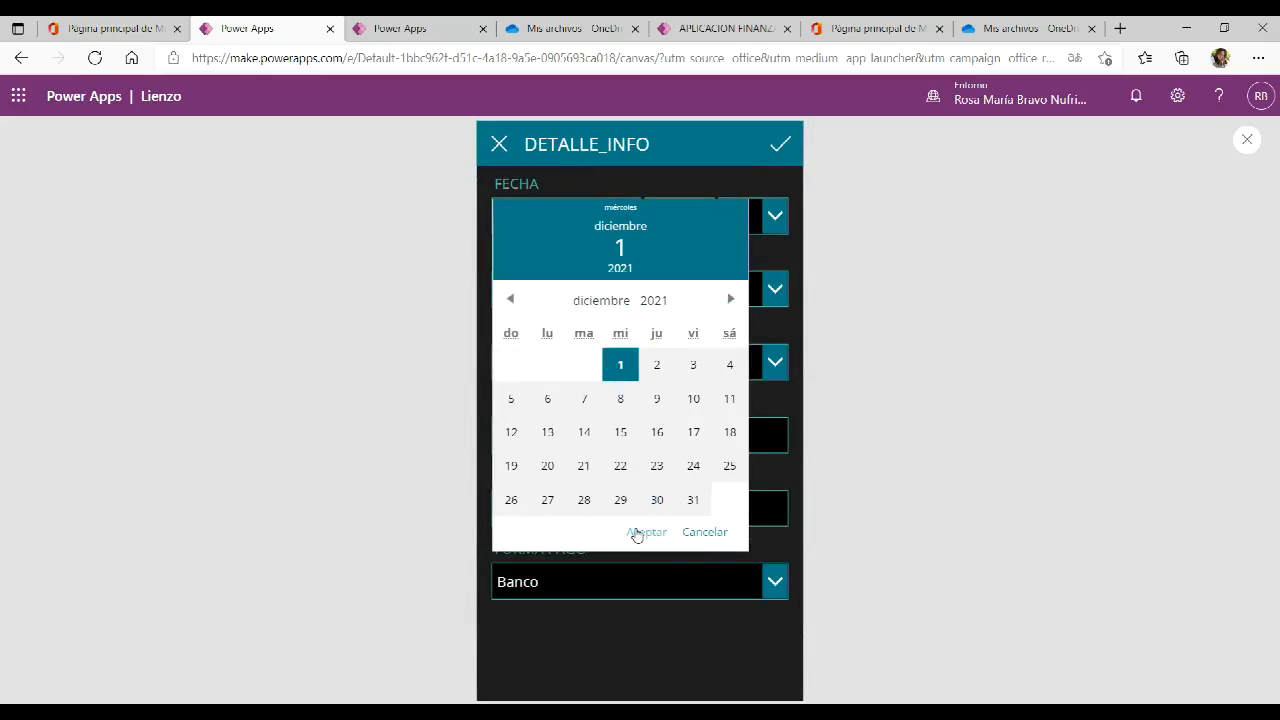
{"action": "left_click", "coordinate": [636, 531]}
Complete the record with TIPO Gasto, CATEGORIA Hipoteca, DESCRIPCION "Cuota nº 1", IMPORTE -1200 and FORMA PAGO Banco, and save it
{"action": "left_click", "coordinate": [607, 289]}
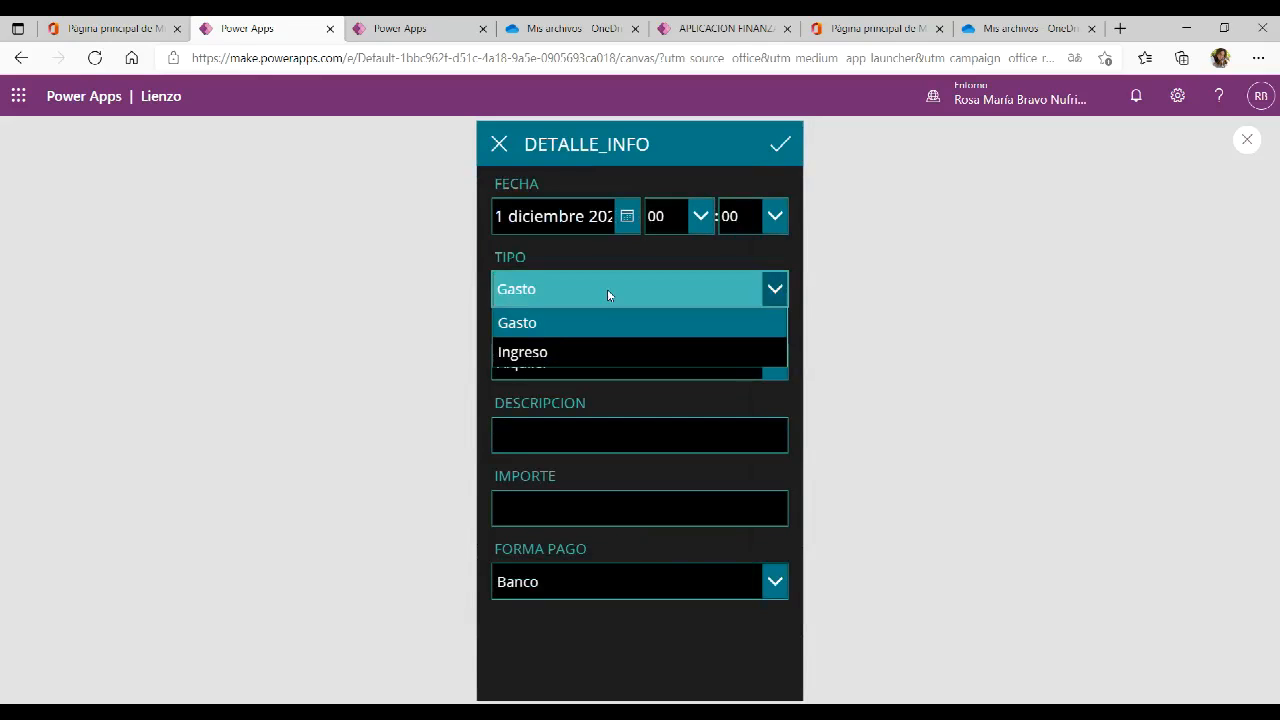
{"action": "left_click", "coordinate": [607, 289]}
{"action": "left_click", "coordinate": [593, 370]}
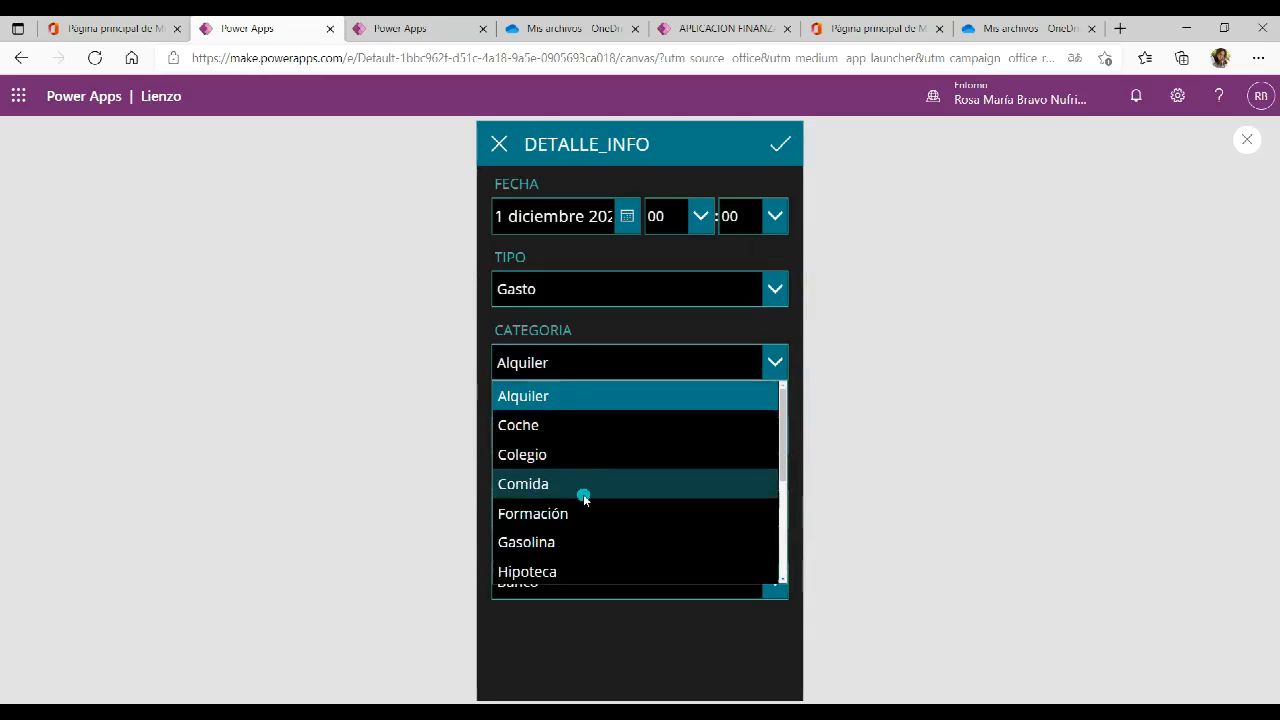
{"action": "left_click", "coordinate": [580, 570]}
{"action": "left_click", "coordinate": [559, 439]}
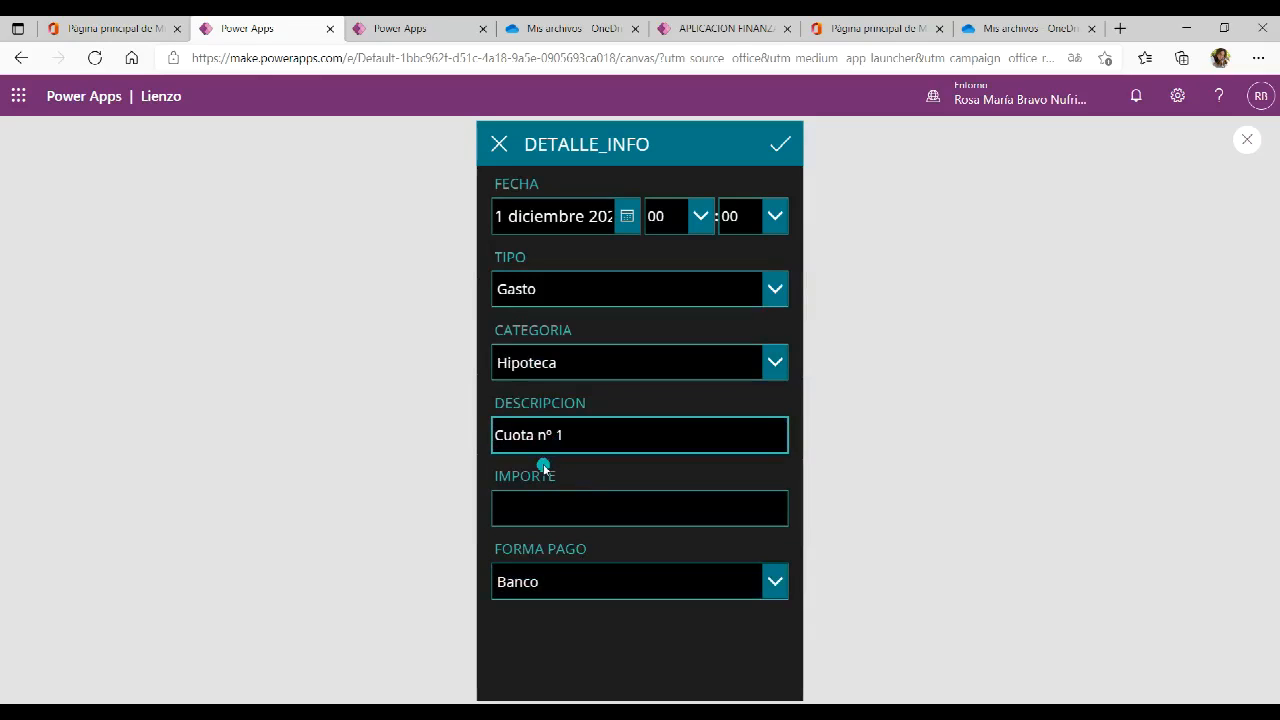
{"action": "left_click", "coordinate": [537, 507]}
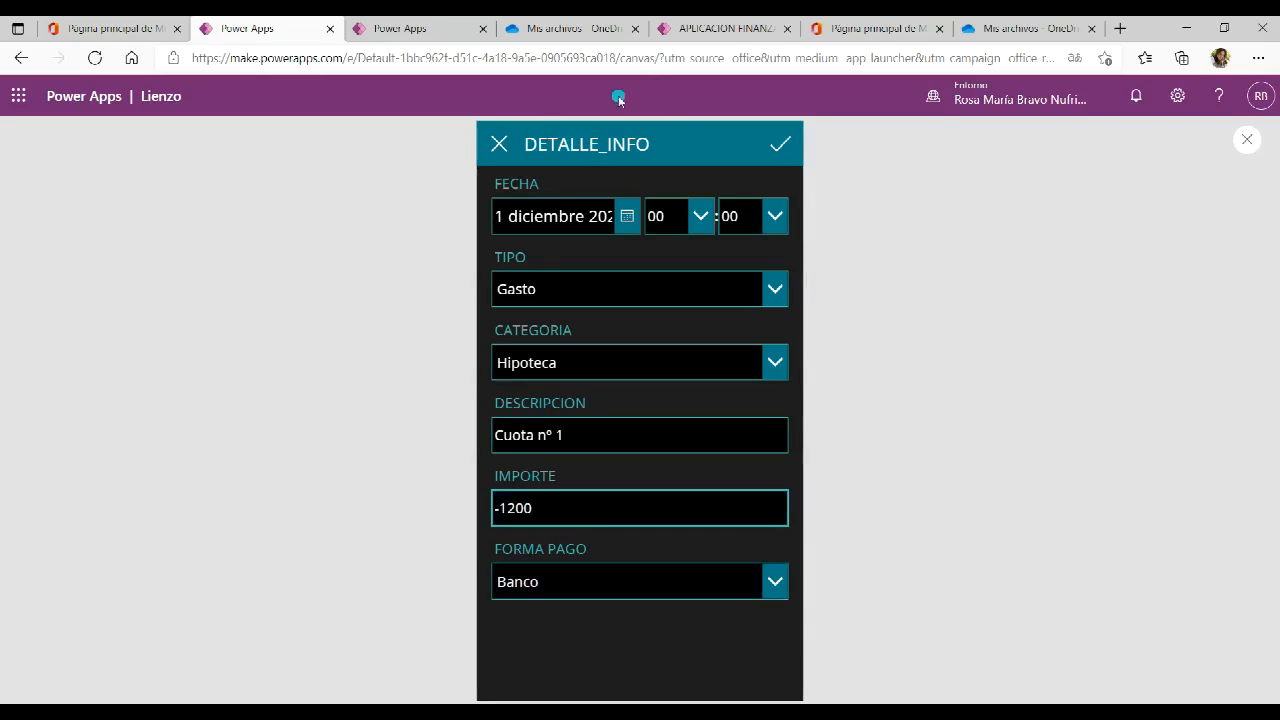
{"action": "left_click", "coordinate": [786, 145]}
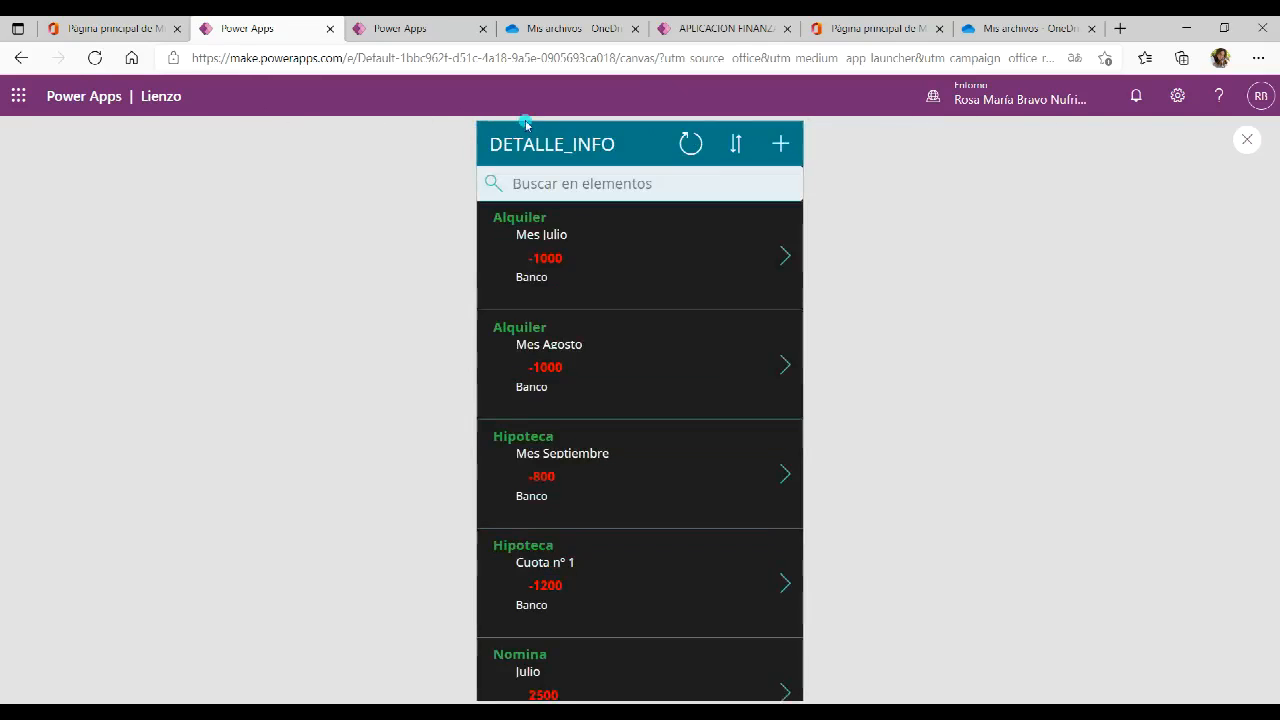
Search the app's record list for "Hipoteca" and close the preview
{"action": "left_click", "coordinate": [590, 186]}
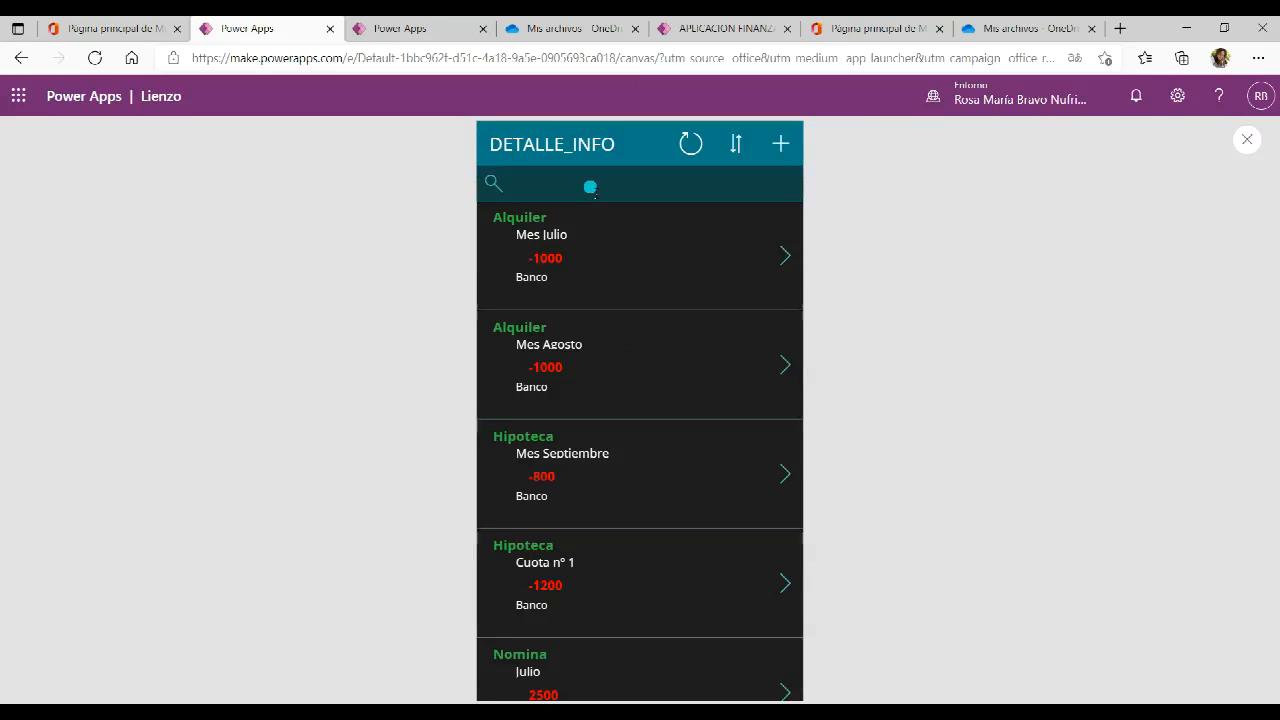
{"action": "type", "text": "Hipoteca"}
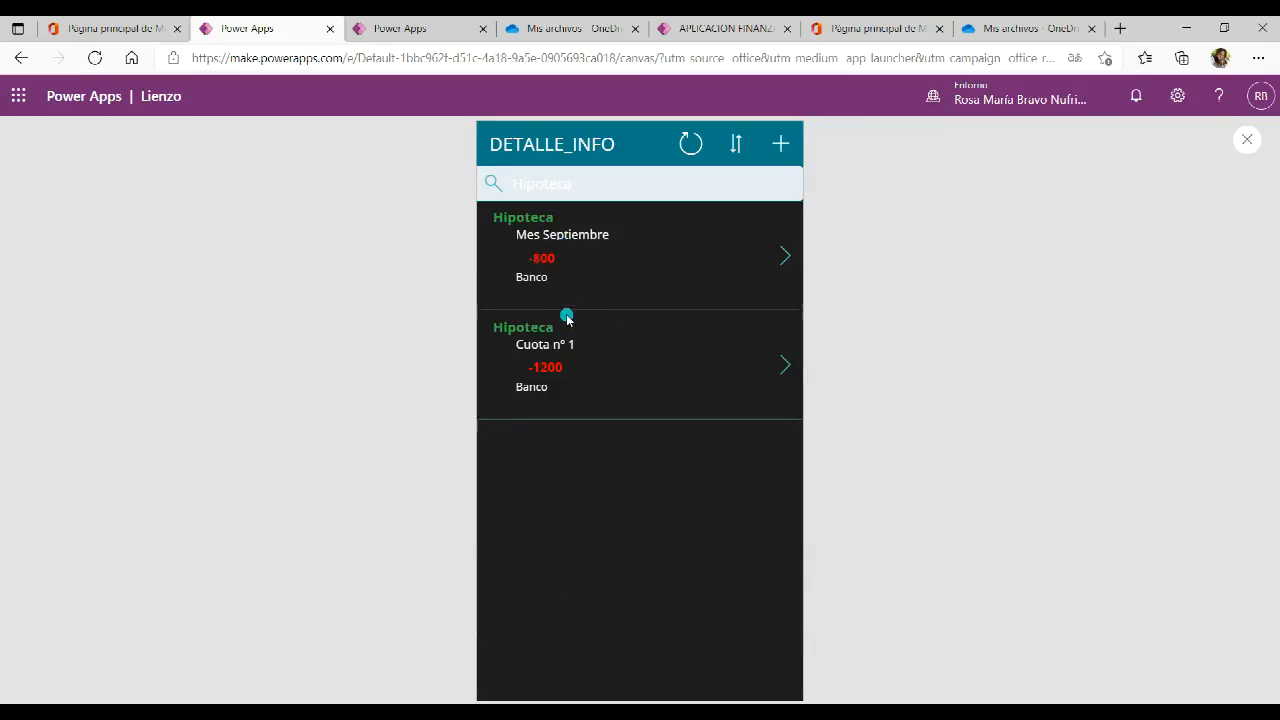
{"action": "left_click", "coordinate": [1250, 143]}
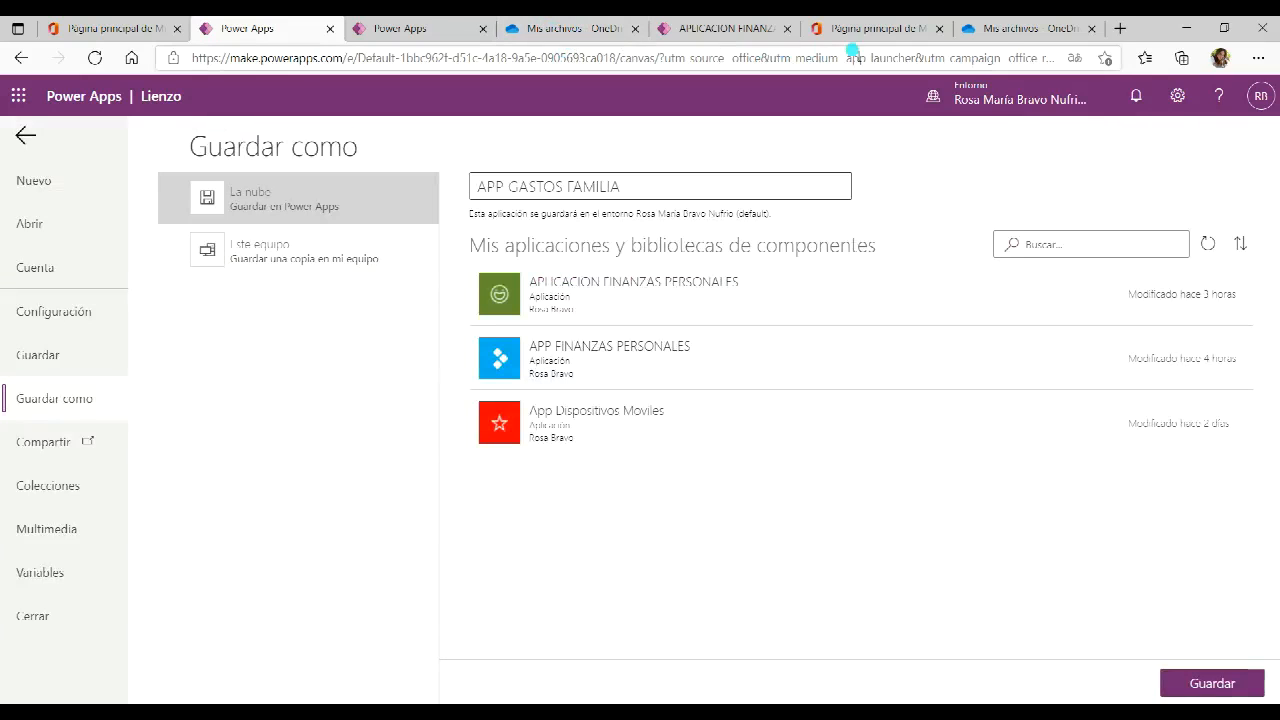
Switch to OneDrive and open the workbook DATOS VIDEO 125 DETALLE GASTOS e INGRESOS in Excel for the web
{"action": "left_click", "coordinate": [570, 28]}
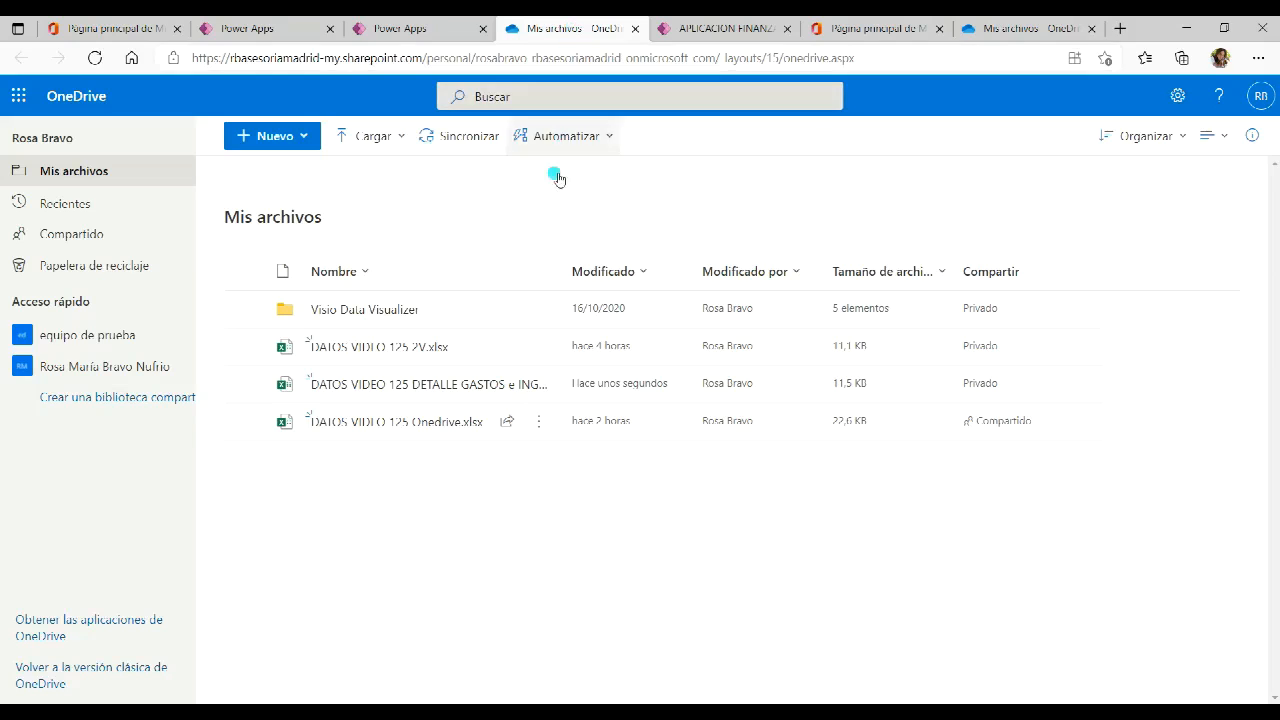
{"action": "mouse_move", "coordinate": [326, 392]}
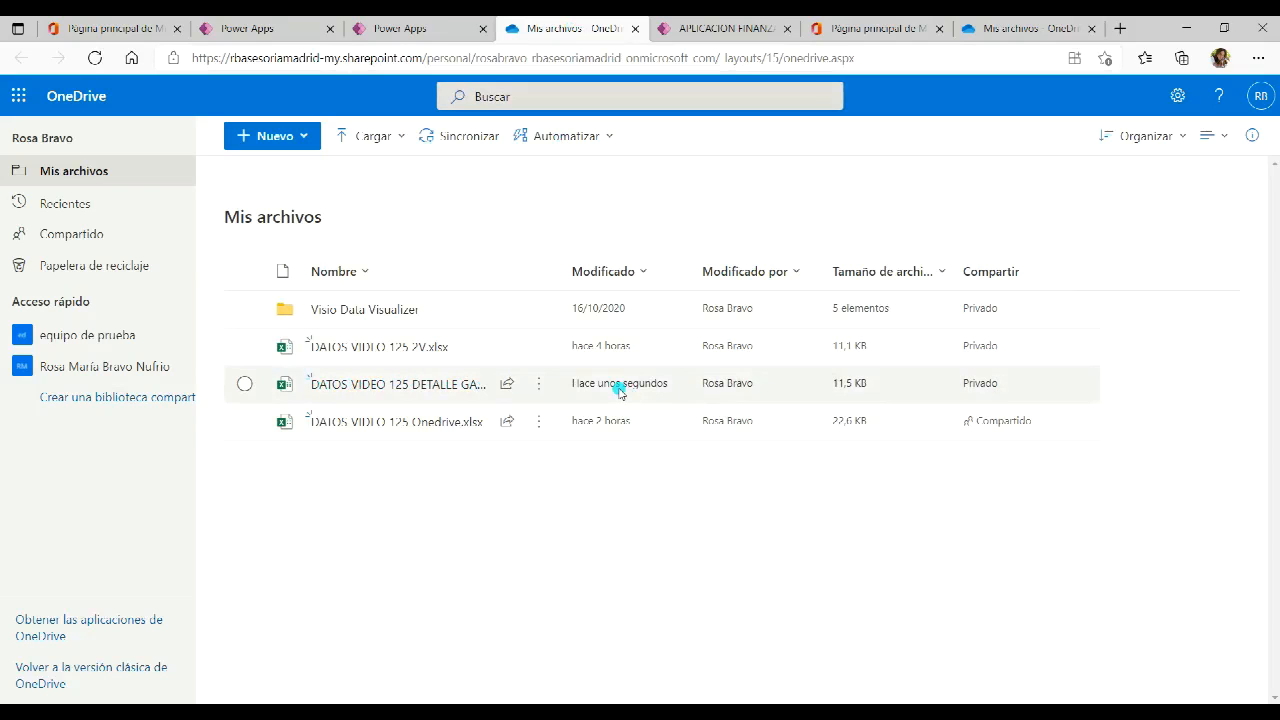
{"action": "left_click", "coordinate": [437, 386]}
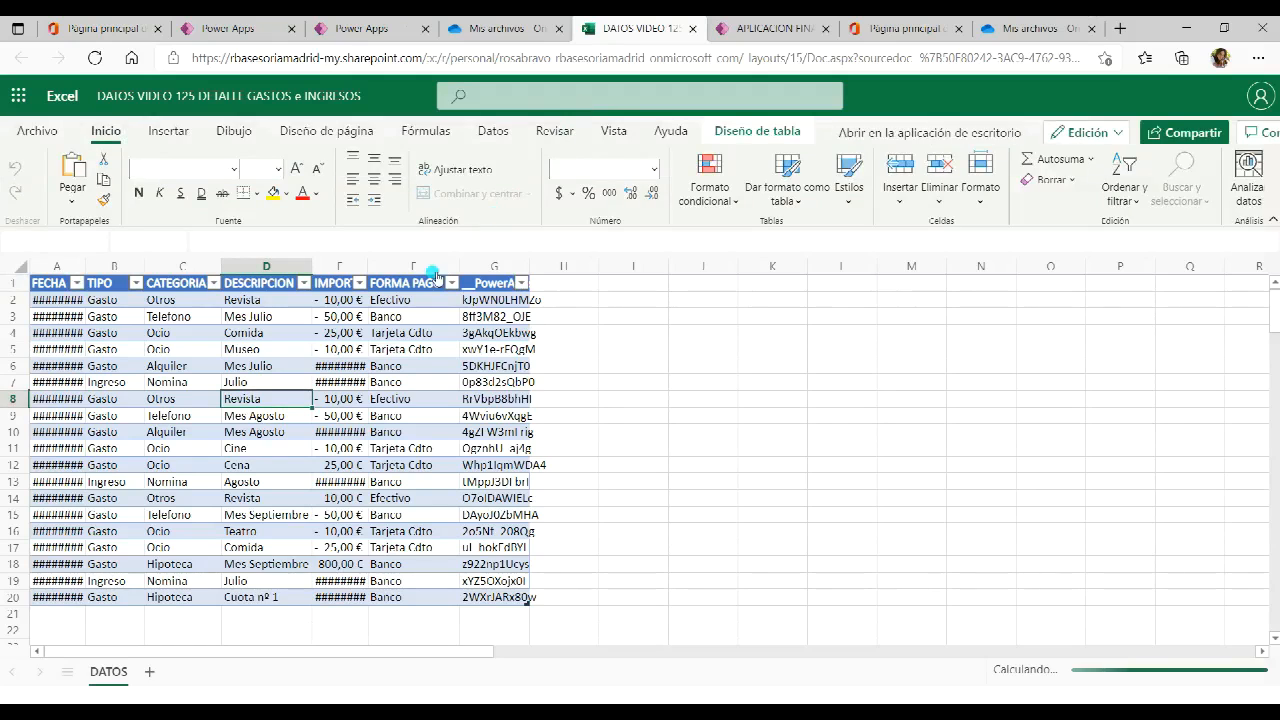
Widen the __PowerAppsId__, FECHA and IMPORTE columns of the DATOS sheet so their contents are fully readable
{"action": "left_click_drag", "start_coordinate": [538, 266], "coordinate": [622, 266]}
{"action": "left_click_drag", "start_coordinate": [88, 266], "coordinate": [180, 266]}
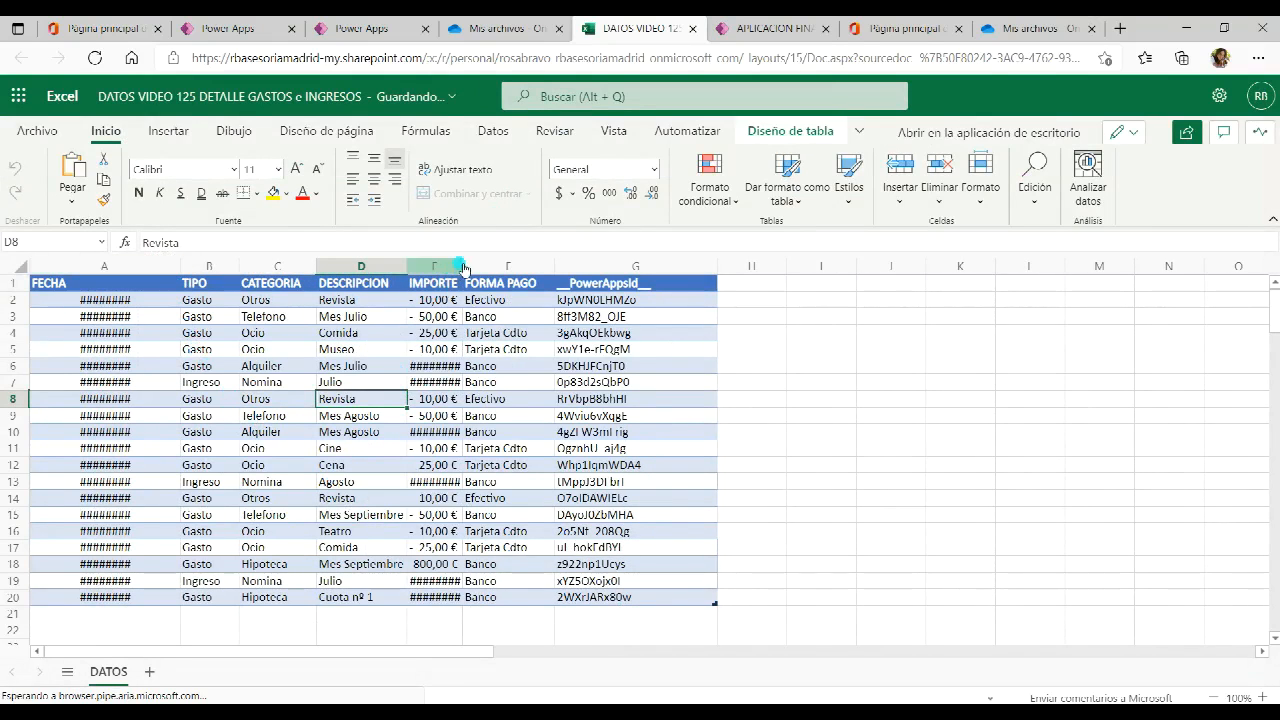
{"action": "left_click_drag", "start_coordinate": [463, 263], "coordinate": [503, 270]}
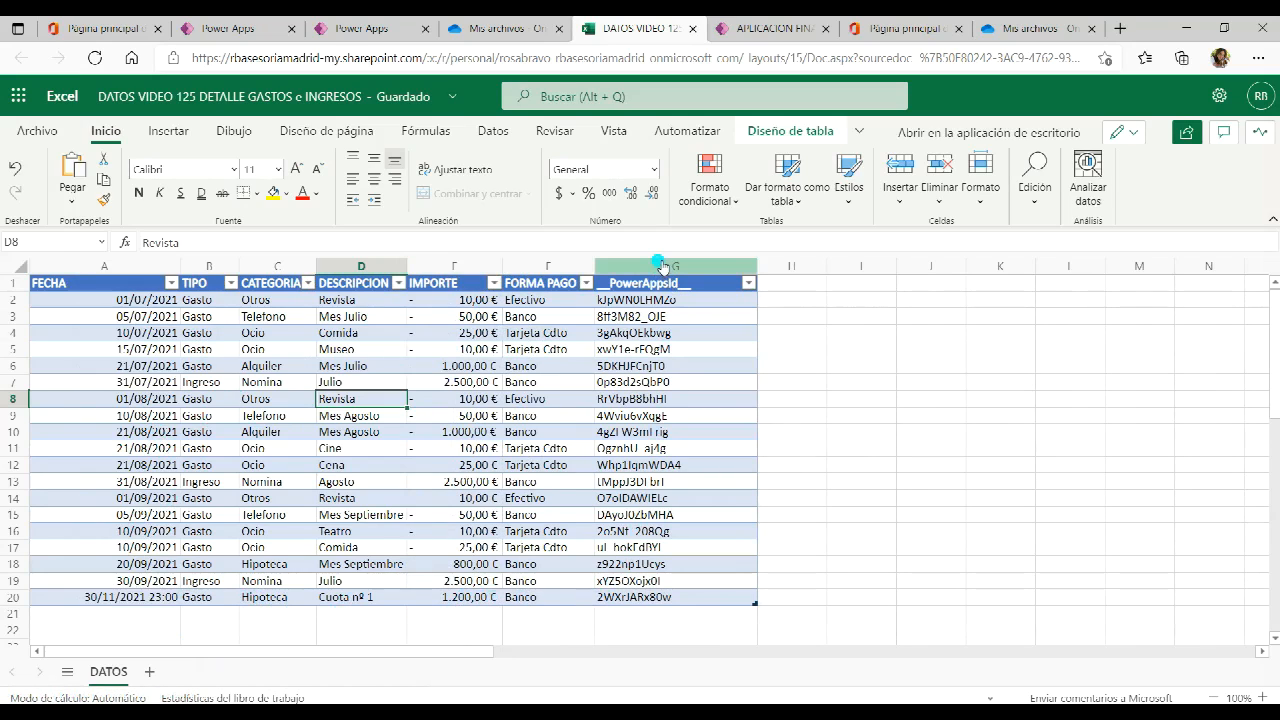
Examine the __PowerAppsId__ column and the FECHA entries of the table in the DATOS sheet
{"action": "left_click", "coordinate": [661, 266]}
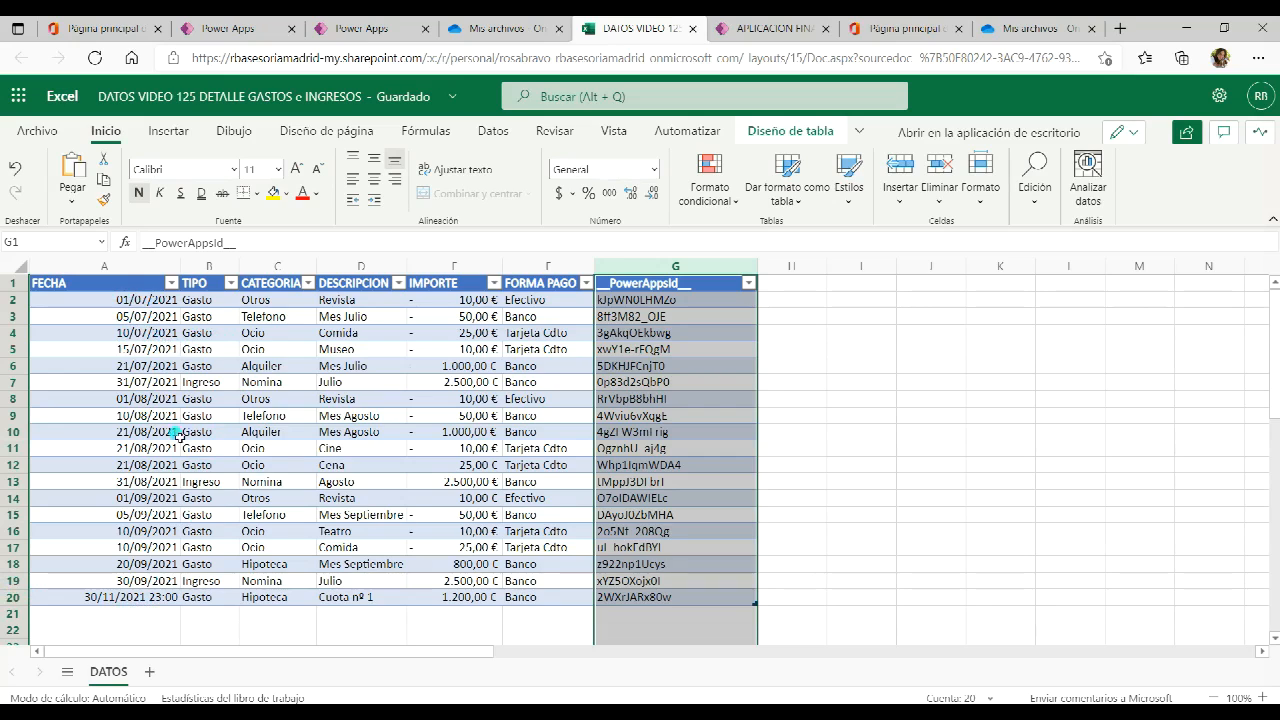
{"action": "left_click", "coordinate": [148, 485]}
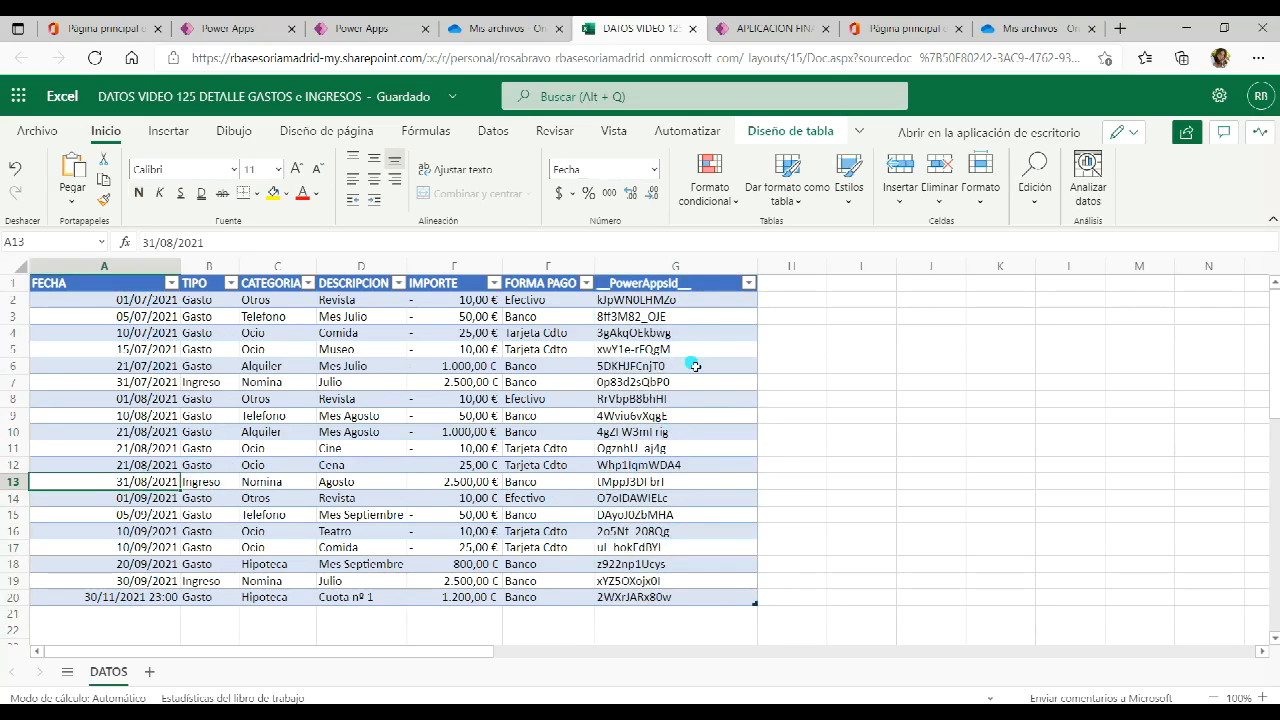
{"action": "left_click", "coordinate": [674, 268]}
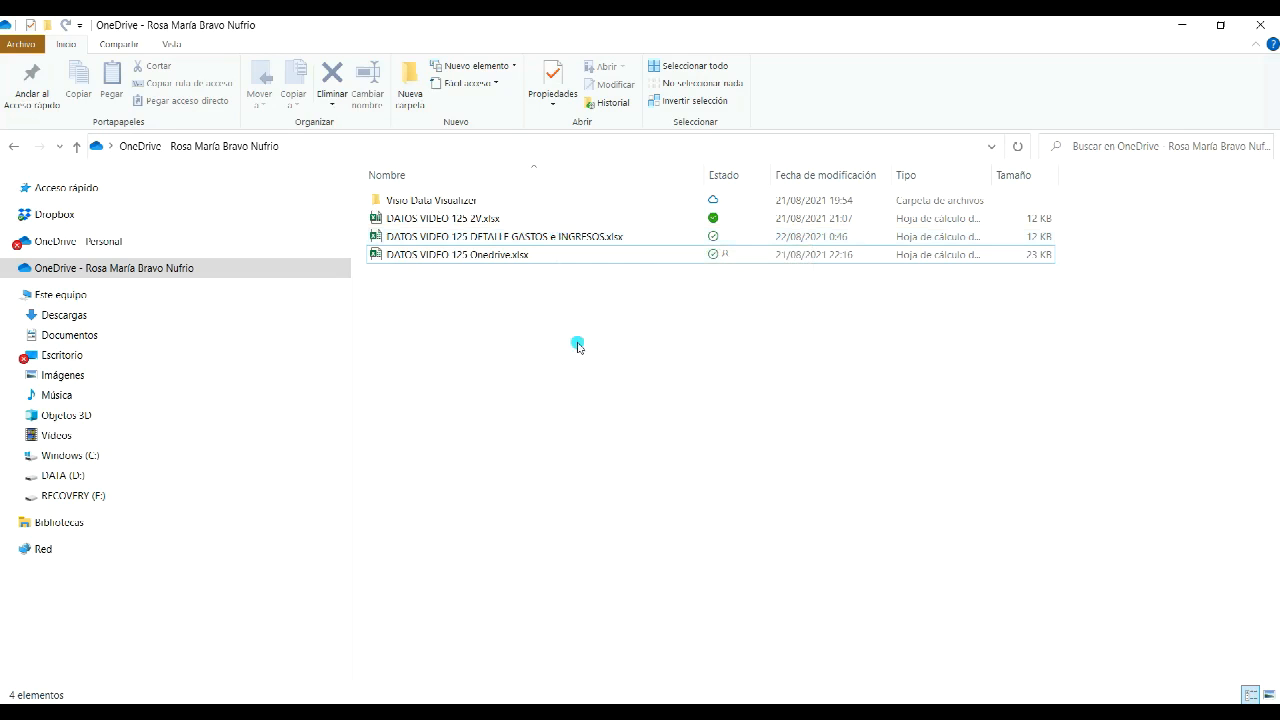
Open DATOS VIDEO 125 DETALLE GASTOS e INGRESOS.xlsx from the synced OneDrive folder in desktop Excel and check row 20 and the __PowerAppsId__ column
{"action": "left_click", "coordinate": [477, 241]}
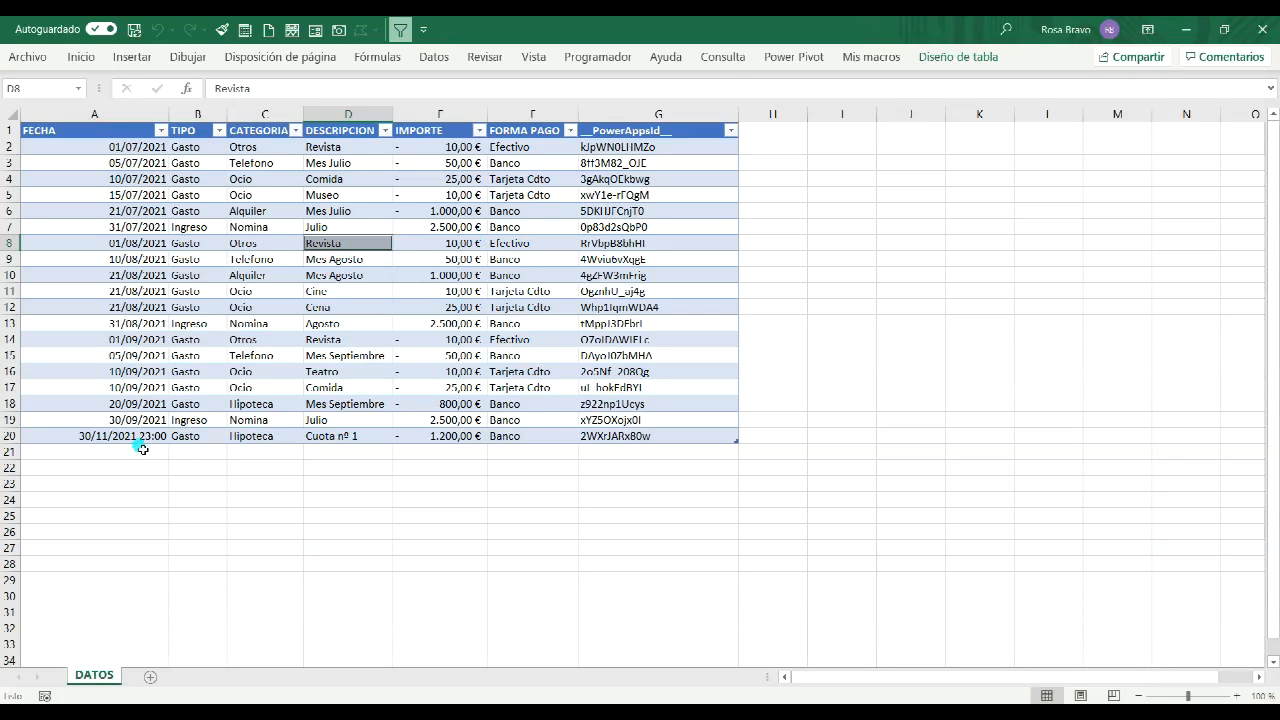
{"action": "left_click", "coordinate": [137, 437]}
{"action": "left_click", "coordinate": [251, 438]}
{"action": "left_click", "coordinate": [340, 440]}
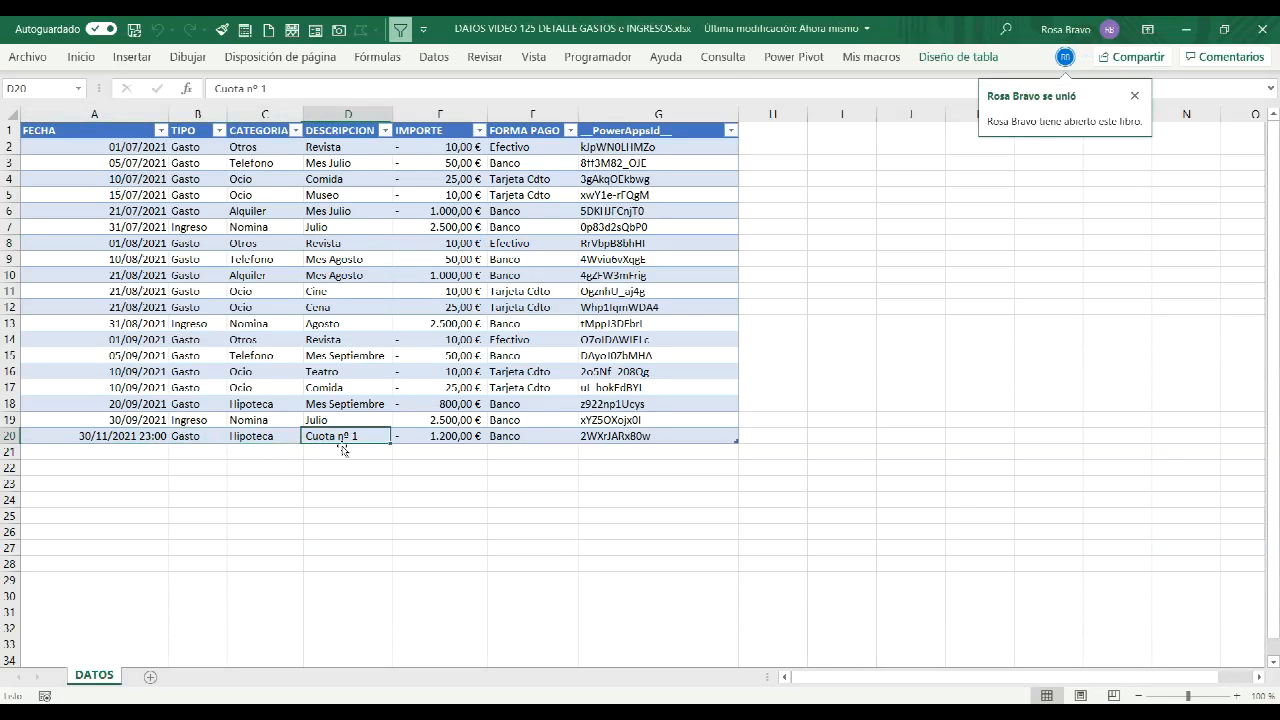
{"action": "left_click", "coordinate": [440, 437]}
{"action": "left_click", "coordinate": [540, 438]}
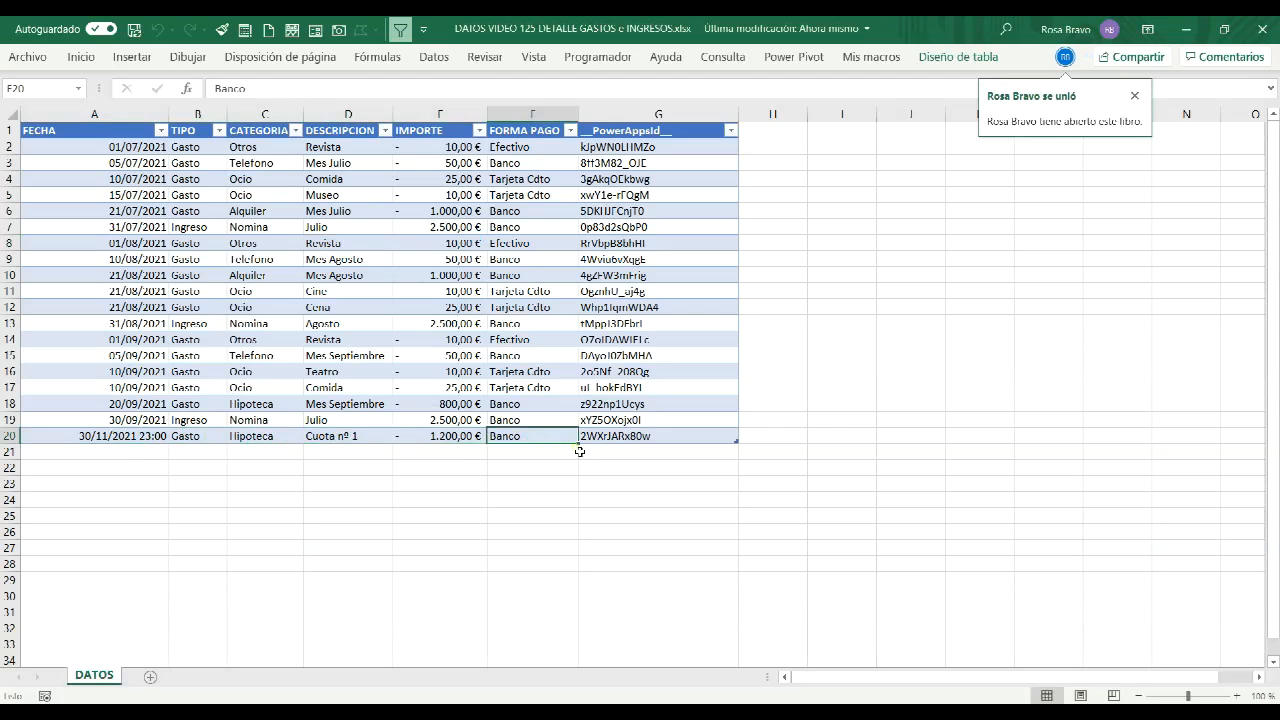
{"action": "left_click", "coordinate": [668, 436]}
{"action": "left_click", "coordinate": [658, 116]}
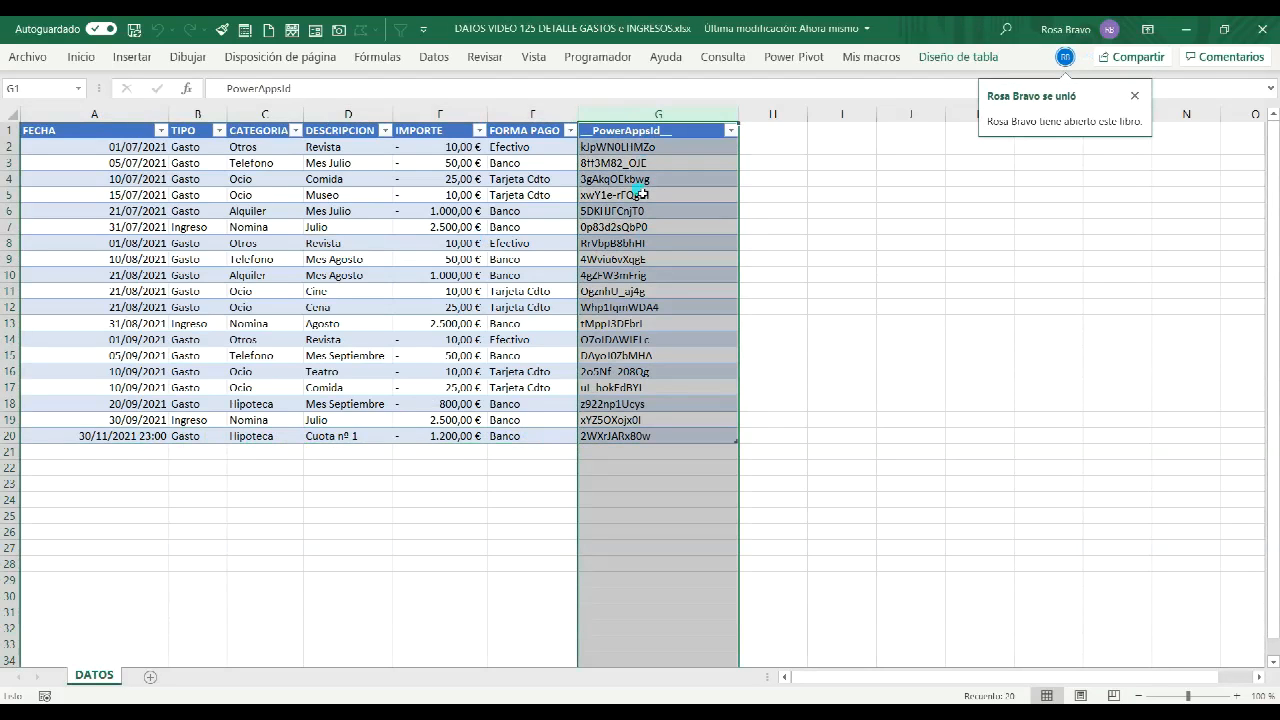